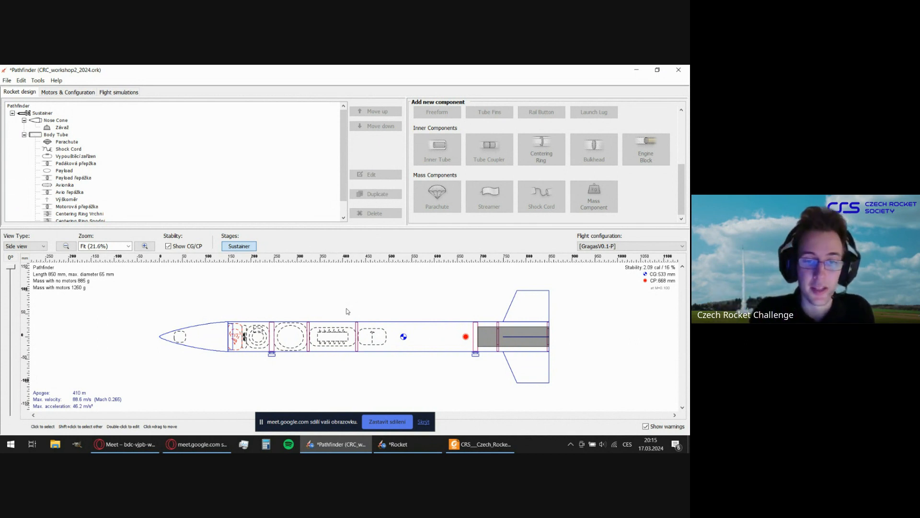
# Create a new, empty rocket design alongside the open Pathfinder design.
pyautogui.click(7, 81)
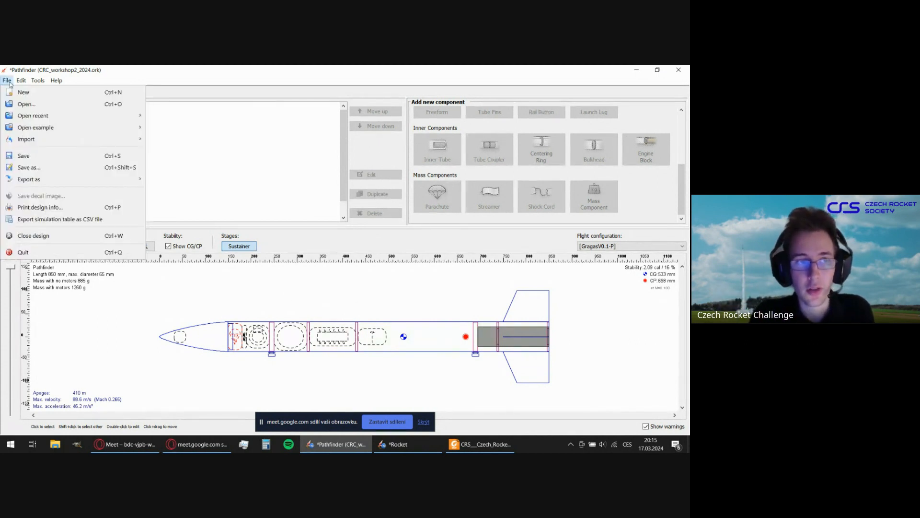
pyautogui.click(14, 92)
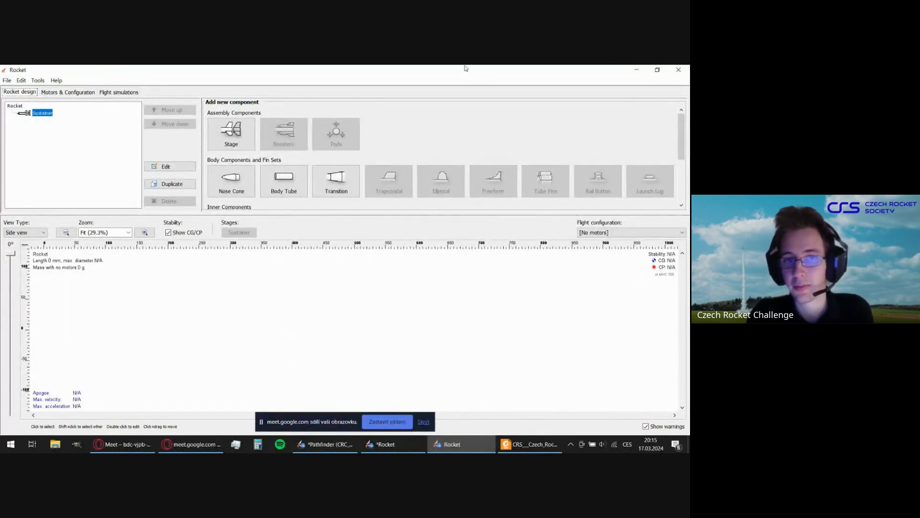
pyautogui.click(370, 373)
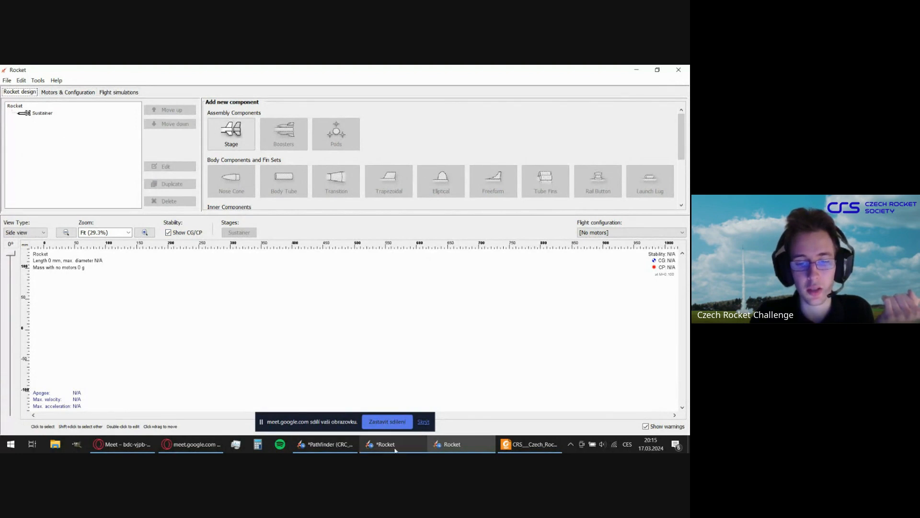
# Review the Pathfinder design's component tree and the available component types, and return to the new empty rocket design.
pyautogui.click(326, 444)
pyautogui.scroll(-3, 119, 145)
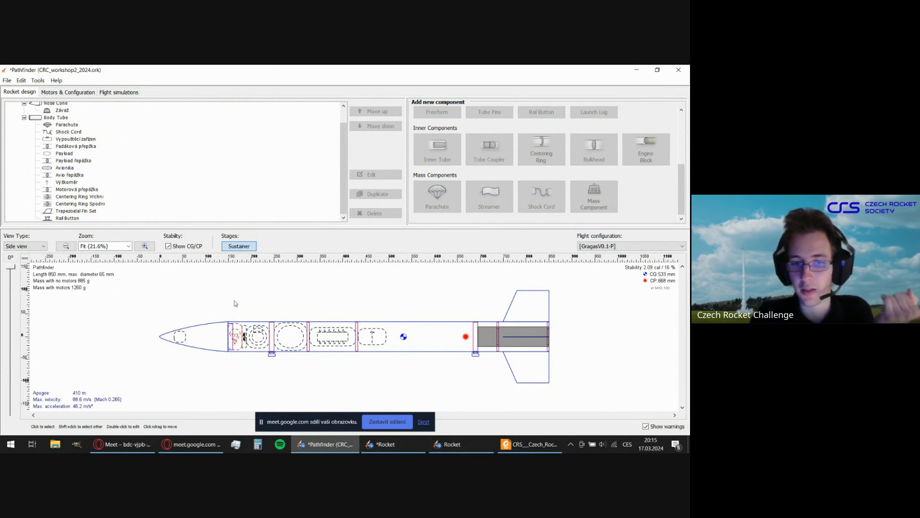
pyautogui.scroll(5, 482, 98)
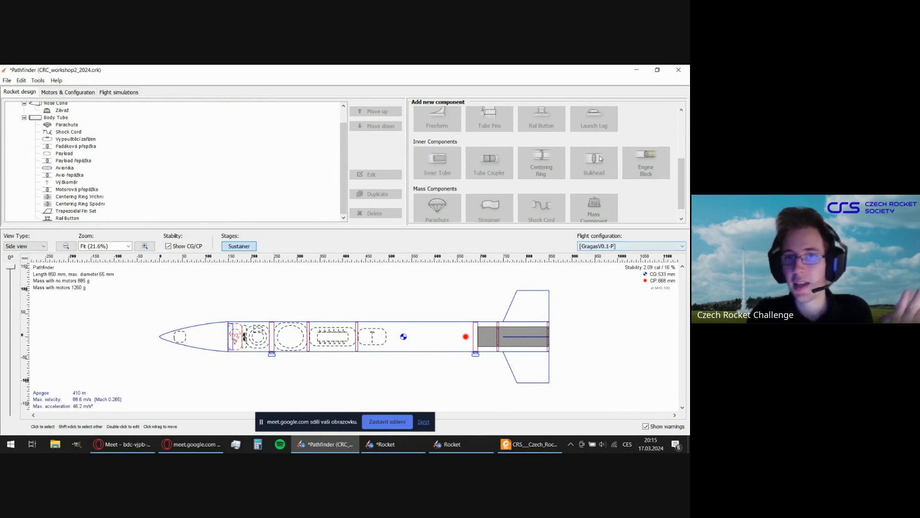
pyautogui.scroll(1, 560, 122)
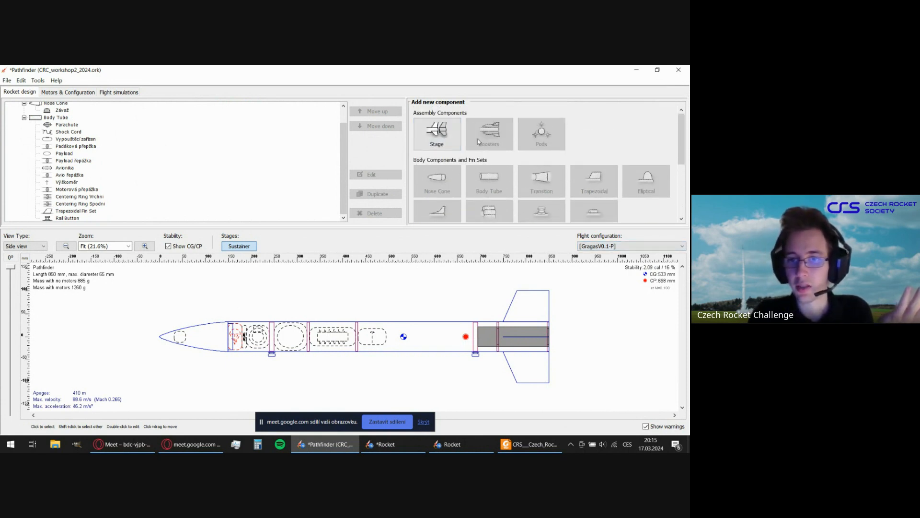
pyautogui.click(430, 445)
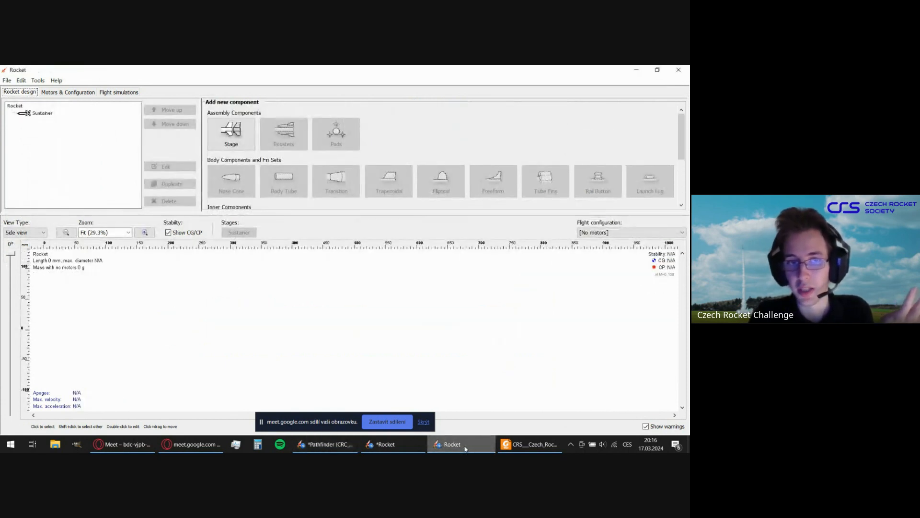
pyautogui.click(106, 145)
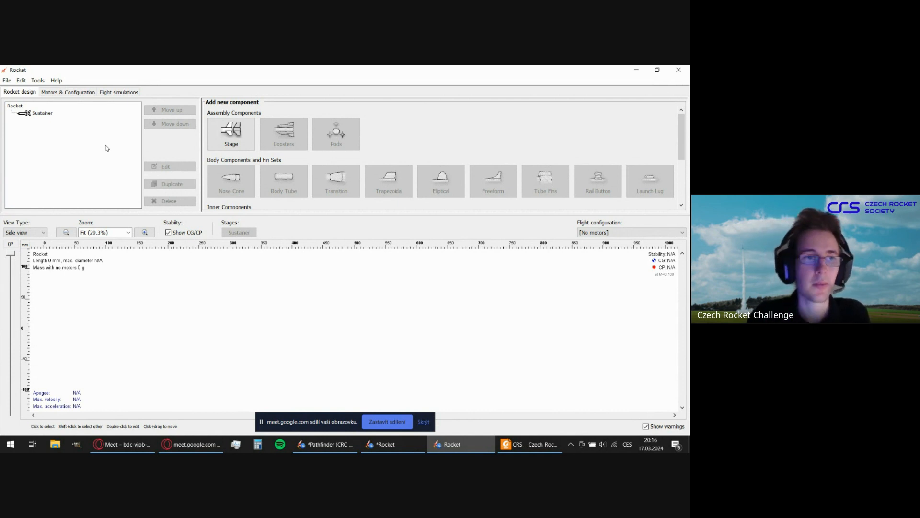
# Open the program preferences and reposition the dialog so that the rocket's component tree stays uncovered.
pyautogui.click(22, 80)
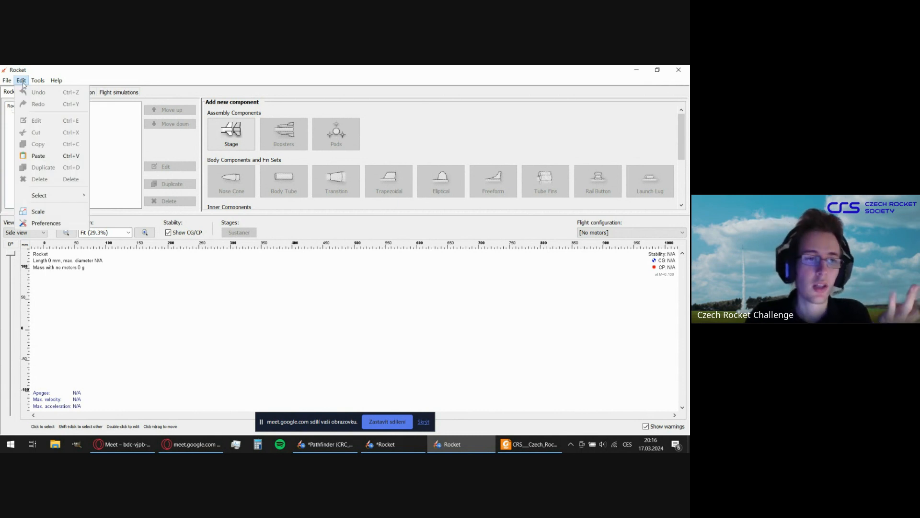
pyautogui.moveTo(39, 83)
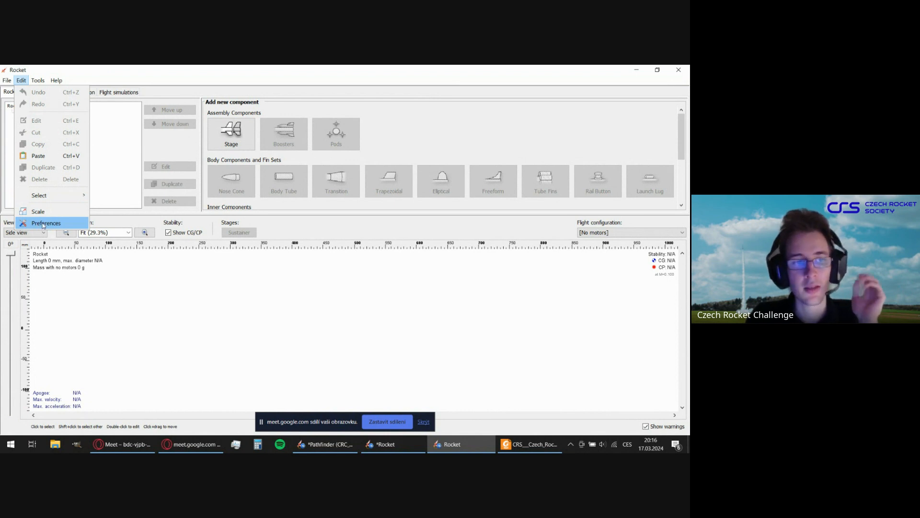
pyautogui.press('Escape')
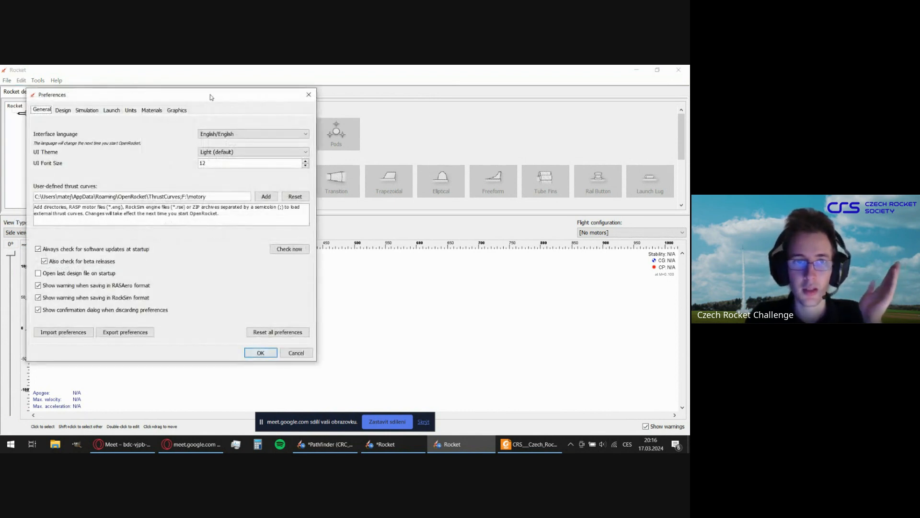
pyautogui.moveTo(210, 97); pyautogui.dragTo(404, 119)
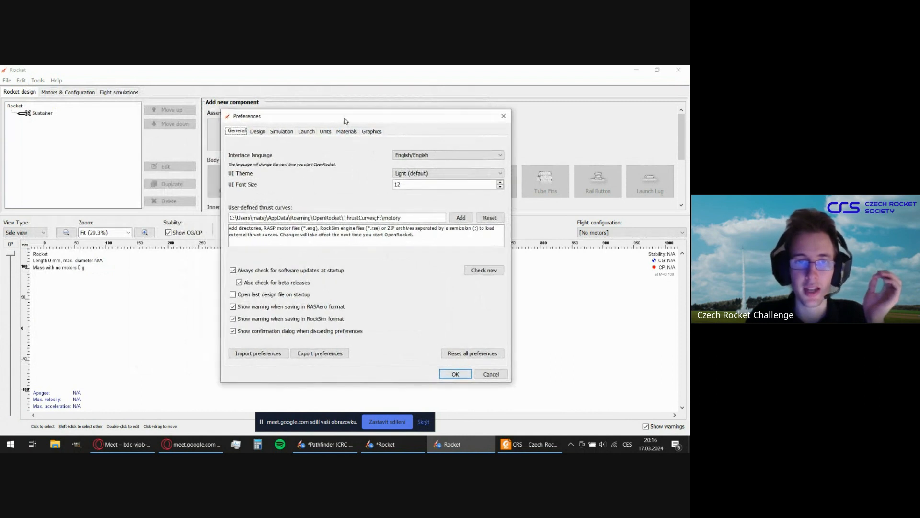
pyautogui.moveTo(344, 121); pyautogui.dragTo(324, 107)
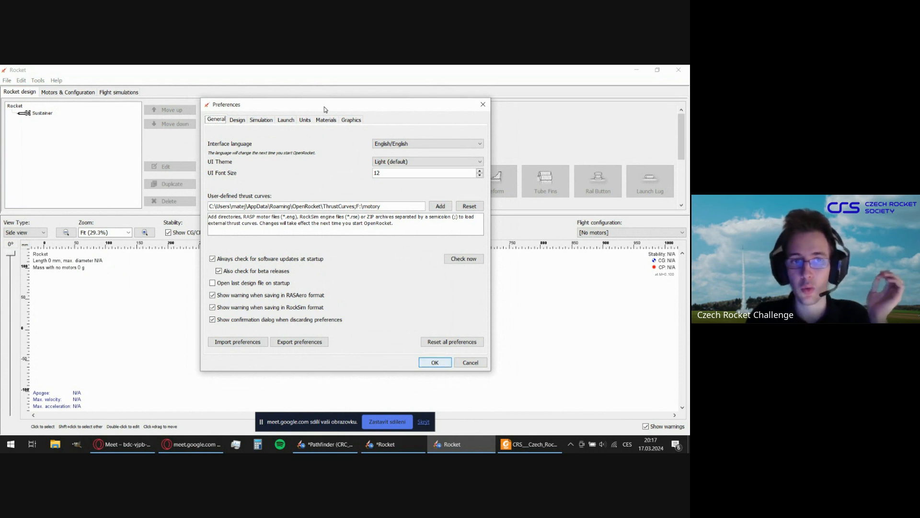
pyautogui.moveTo(324, 107); pyautogui.dragTo(325, 109)
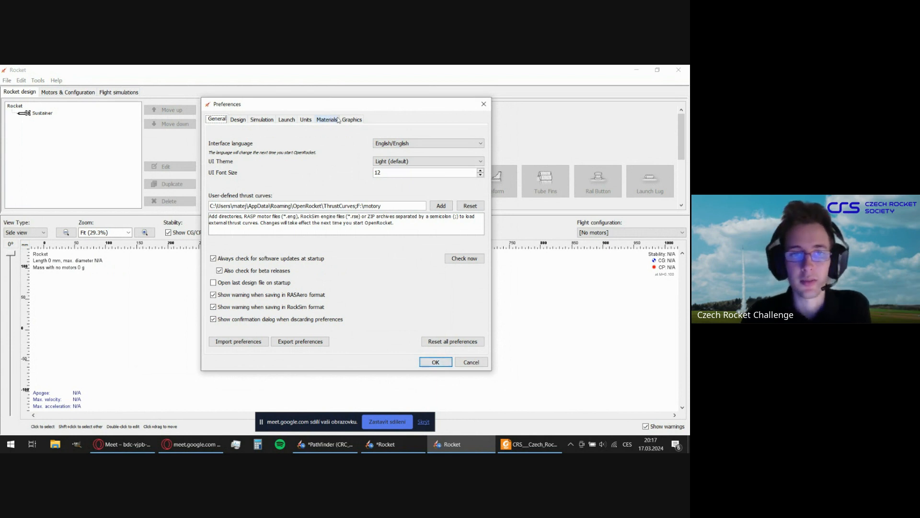
pyautogui.moveTo(333, 103)
pyautogui.mouseDown()
pyautogui.moveTo(343, 103)
pyautogui.moveTo(319, 106)
pyautogui.mouseUp()
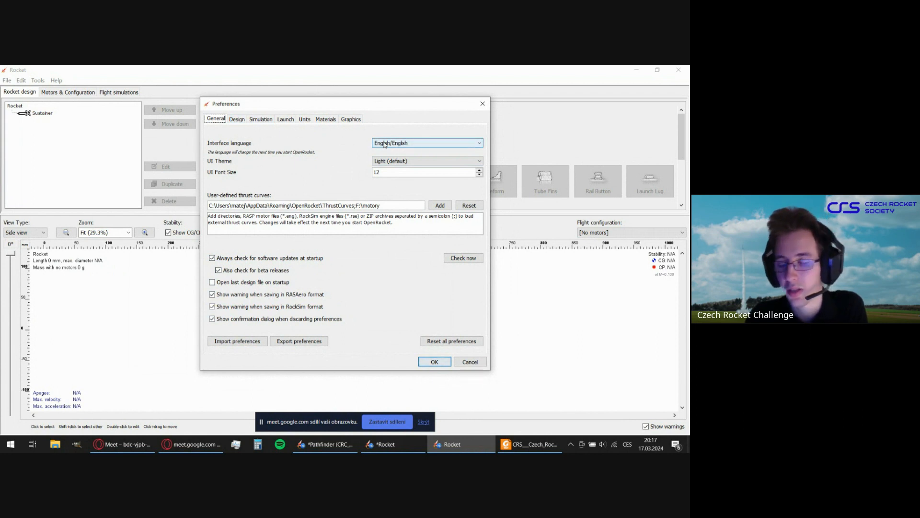
# Review the available interface languages and UI themes in the general preferences.
pyautogui.click(371, 144)
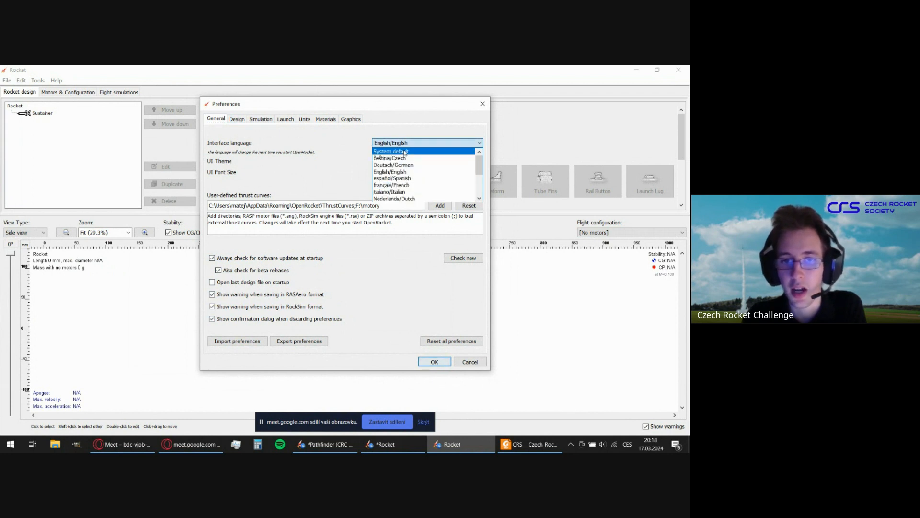
pyautogui.scroll(-3, 409, 172)
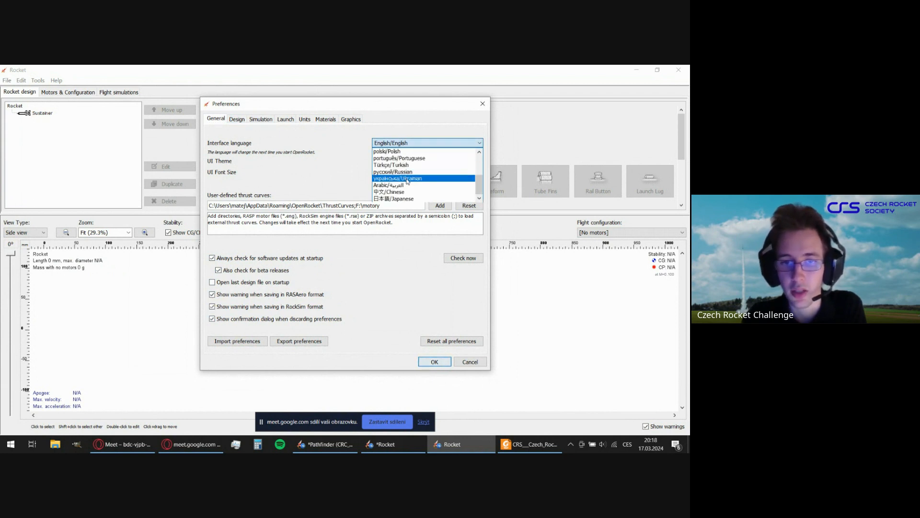
pyautogui.scroll(3, 404, 179)
pyautogui.scroll(5, 403, 173)
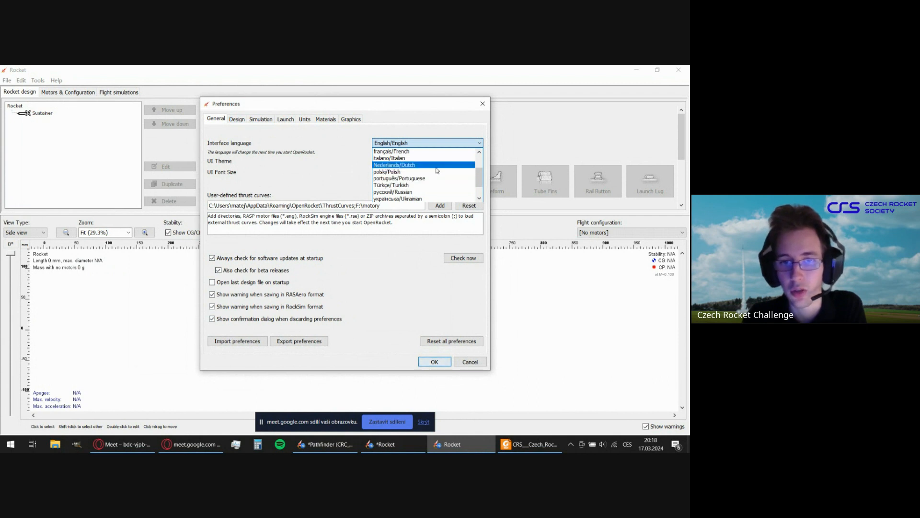
pyautogui.click(417, 128)
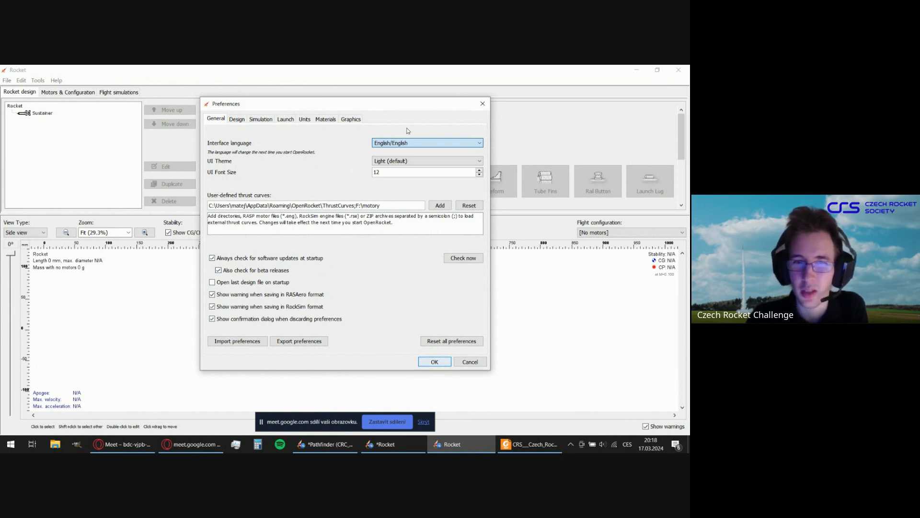
pyautogui.click(395, 162)
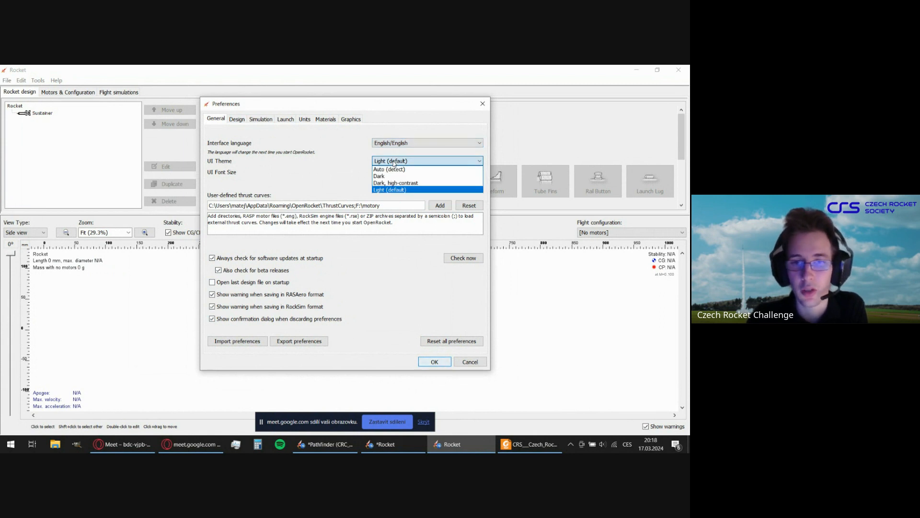
pyautogui.click(395, 161)
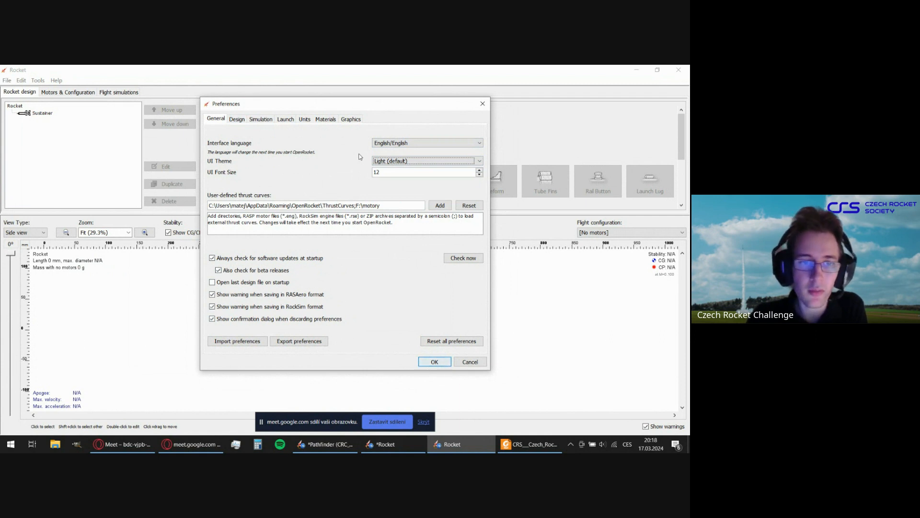
# Examine the folder paths set for user-defined thrust curves and how they are separated, and accept the preferences.
pyautogui.click(381, 206)
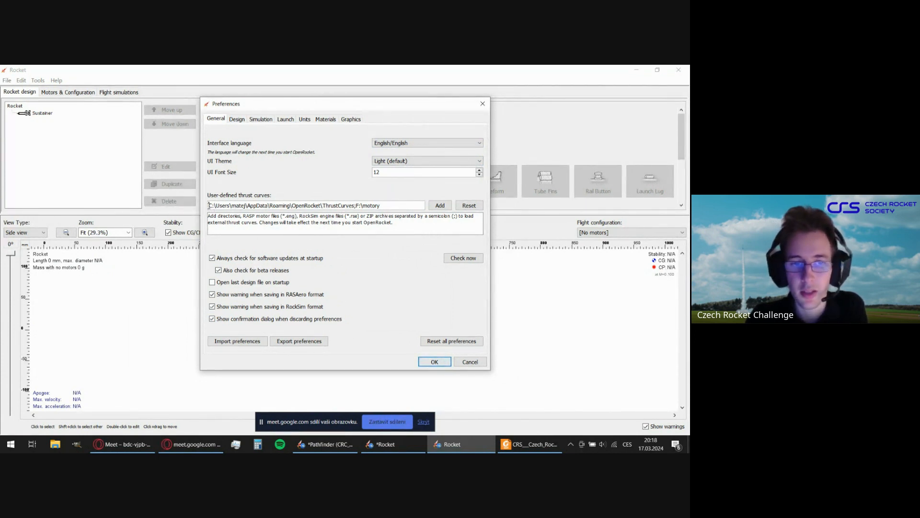
pyautogui.moveTo(209, 205); pyautogui.dragTo(355, 206)
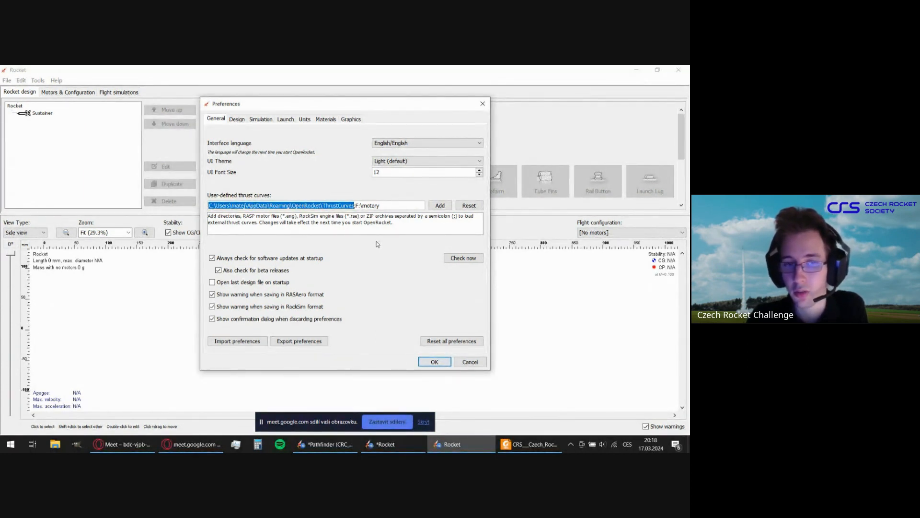
pyautogui.click(336, 205)
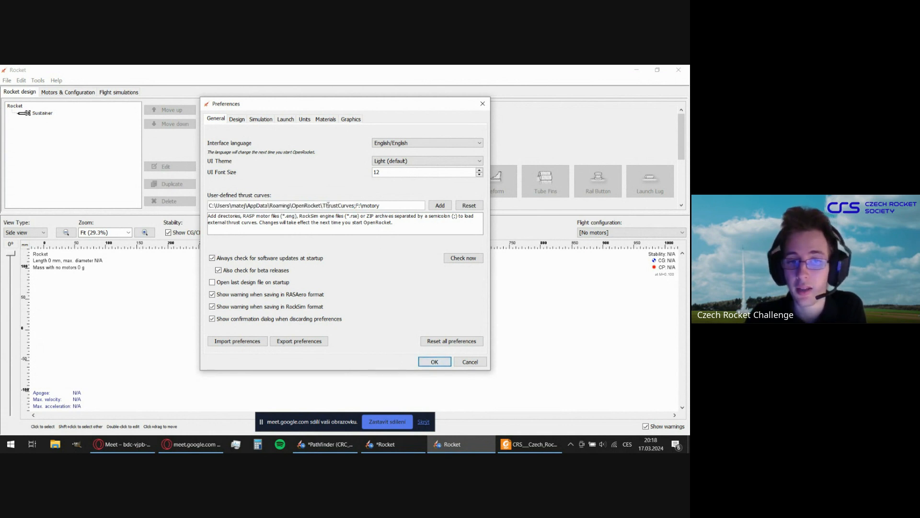
pyautogui.moveTo(322, 205); pyautogui.dragTo(354, 206)
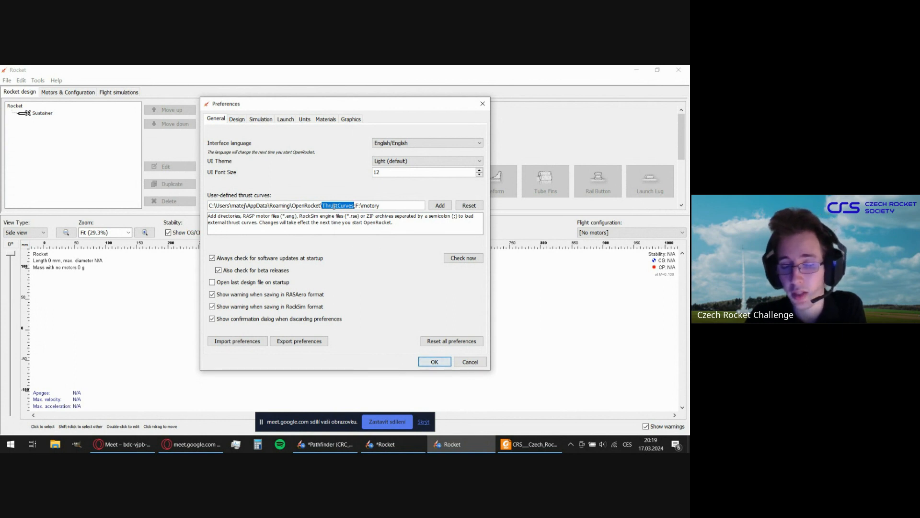
pyautogui.click(392, 205)
pyautogui.click(357, 206)
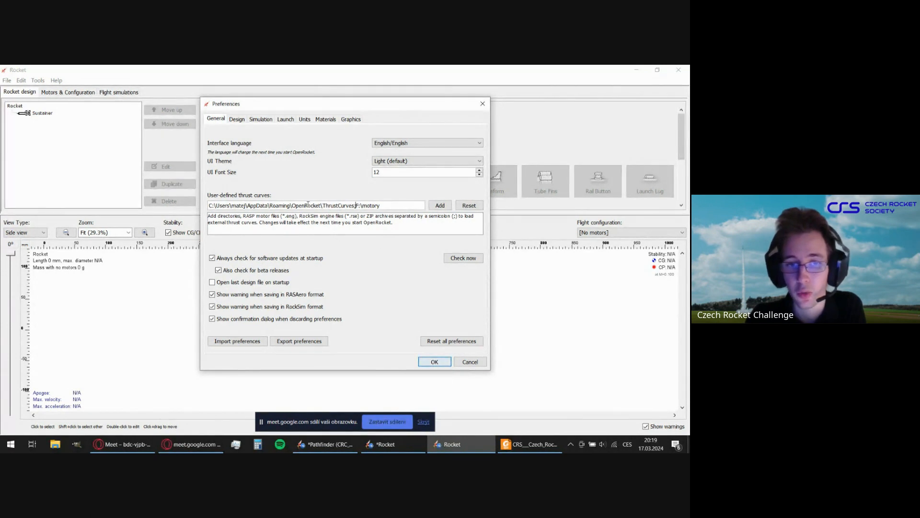
pyautogui.moveTo(323, 205); pyautogui.dragTo(356, 205)
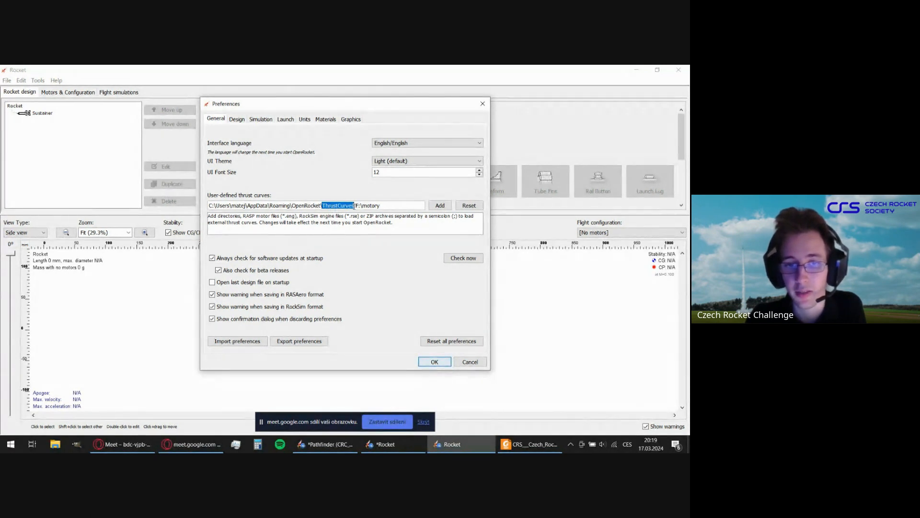
pyautogui.click(405, 205)
pyautogui.moveTo(222, 205); pyautogui.dragTo(337, 205)
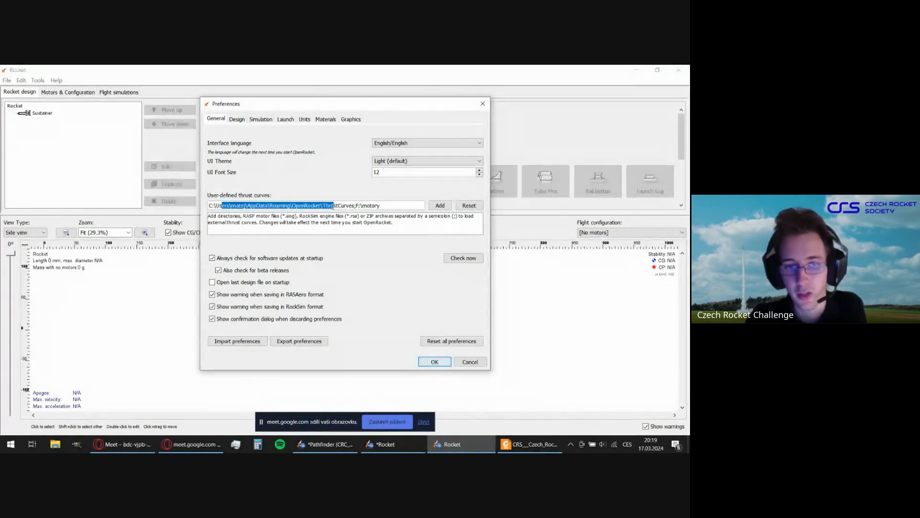
pyautogui.click(342, 205)
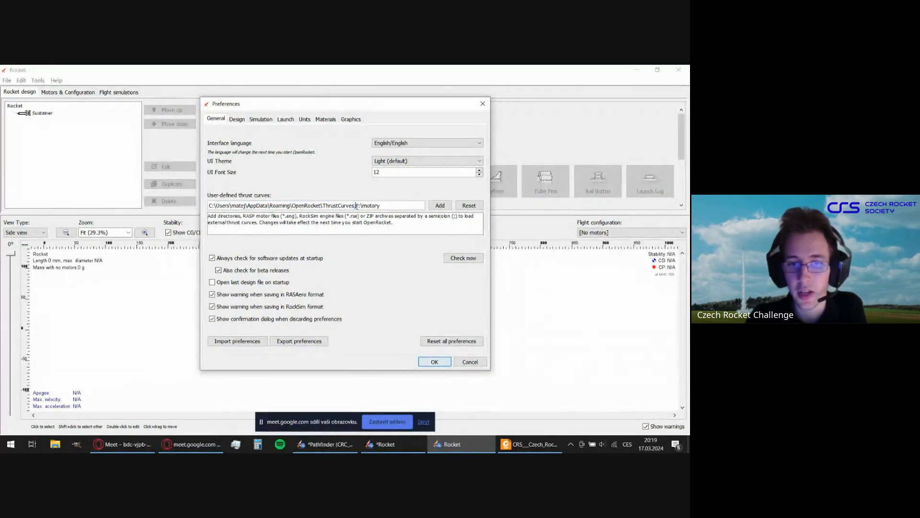
pyautogui.moveTo(356, 205); pyautogui.dragTo(388, 206)
pyautogui.click(393, 206)
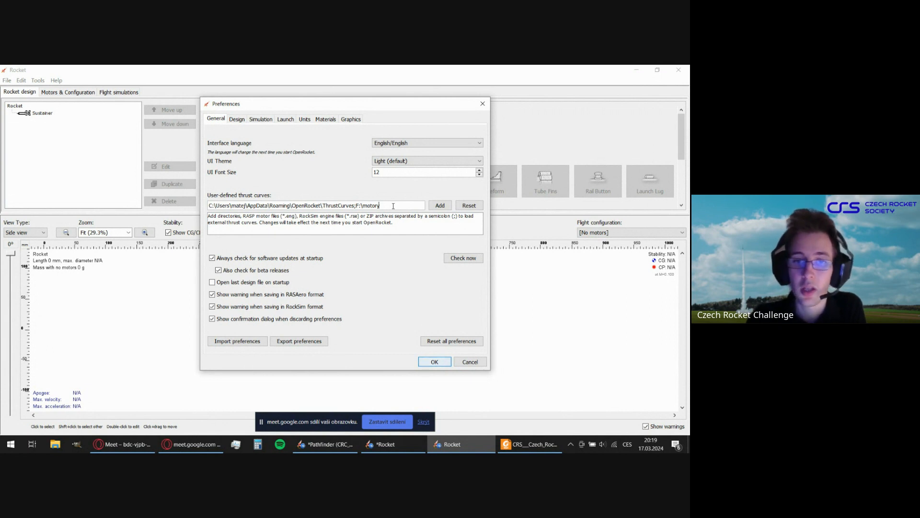
pyautogui.moveTo(219, 206); pyautogui.dragTo(301, 206)
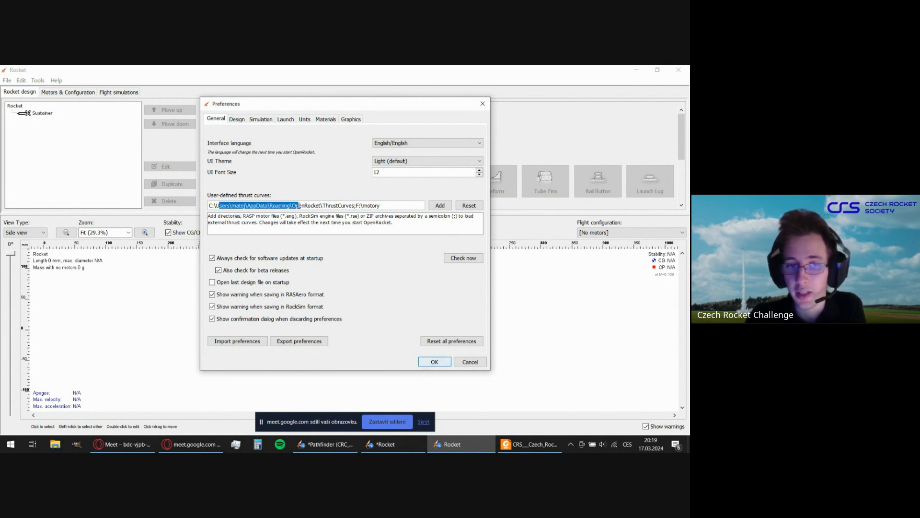
pyautogui.click(375, 206)
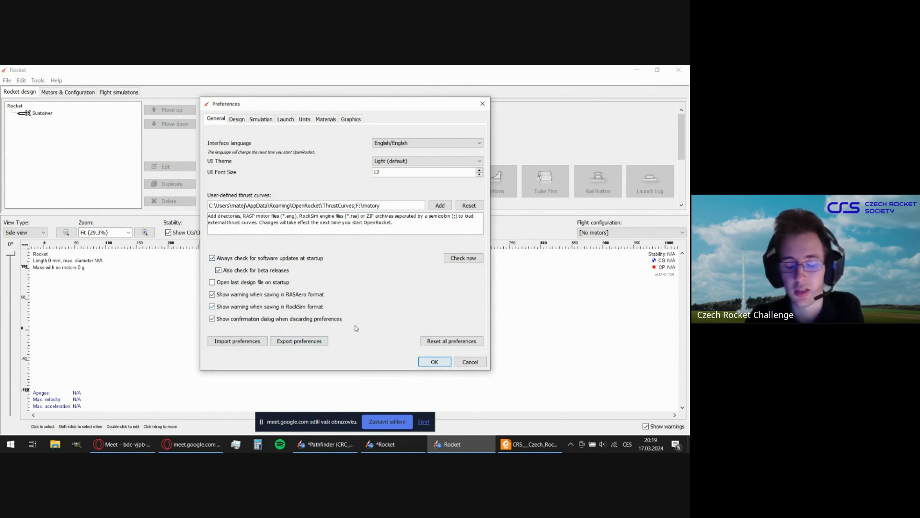
pyautogui.click(435, 362)
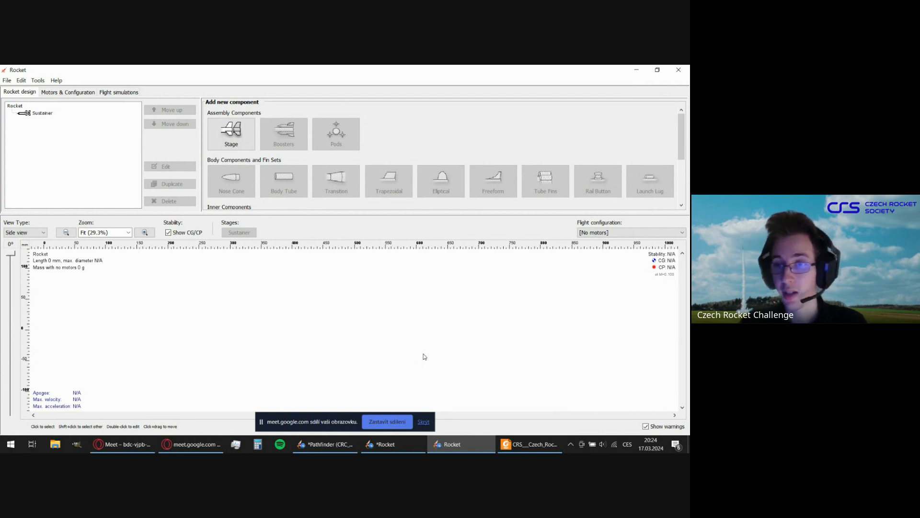
# Select the Sustainer stage in the new rocket and review the components that can be added to it.
pyautogui.click(43, 113)
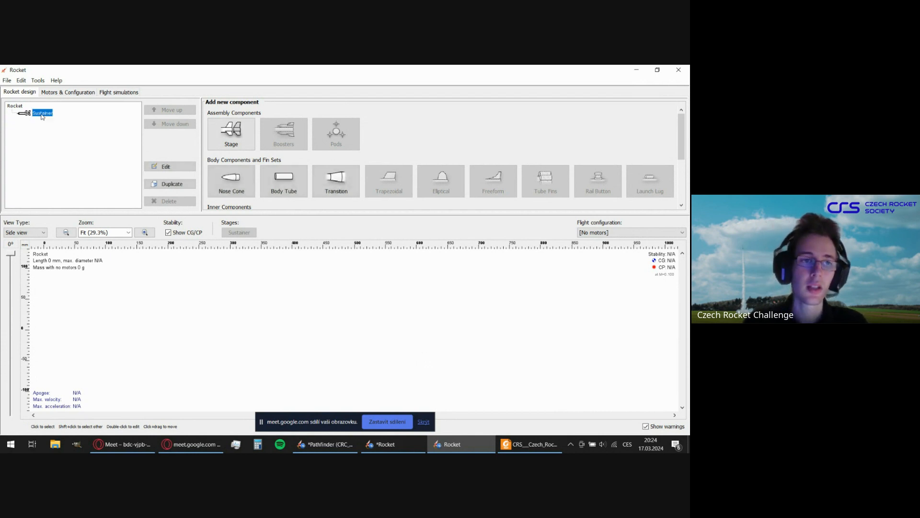
pyautogui.scroll(-3, 447, 131)
pyautogui.scroll(3, 444, 133)
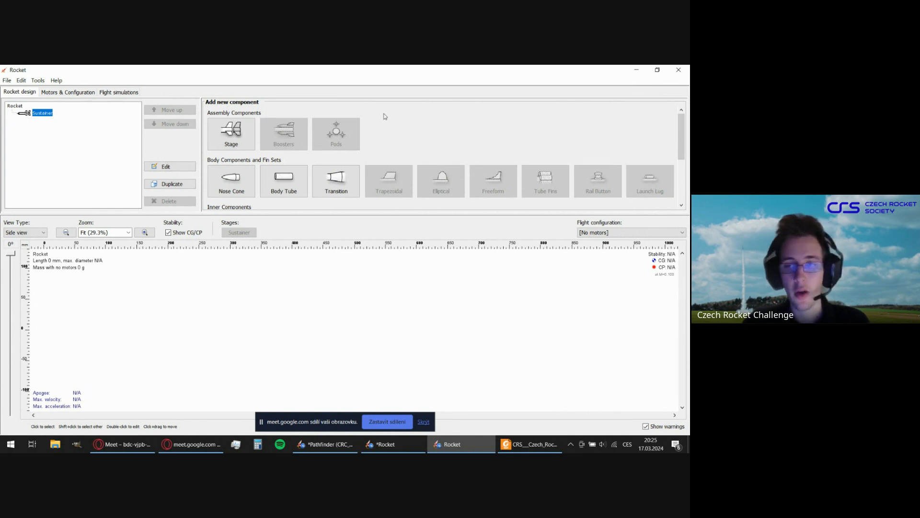
# Rename the Sustainer stage to "First stage" in its stage configuration.
pyautogui.click(53, 141)
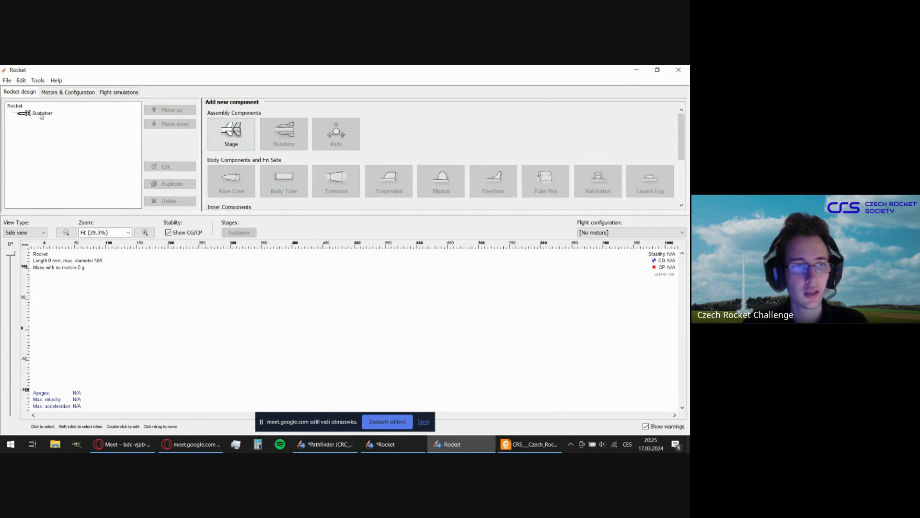
pyautogui.click(41, 114)
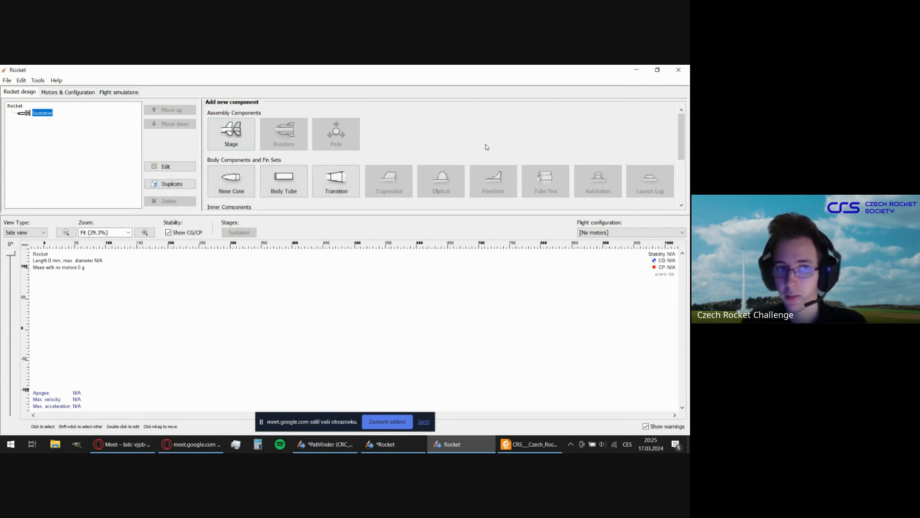
pyautogui.scroll(-1, 486, 147)
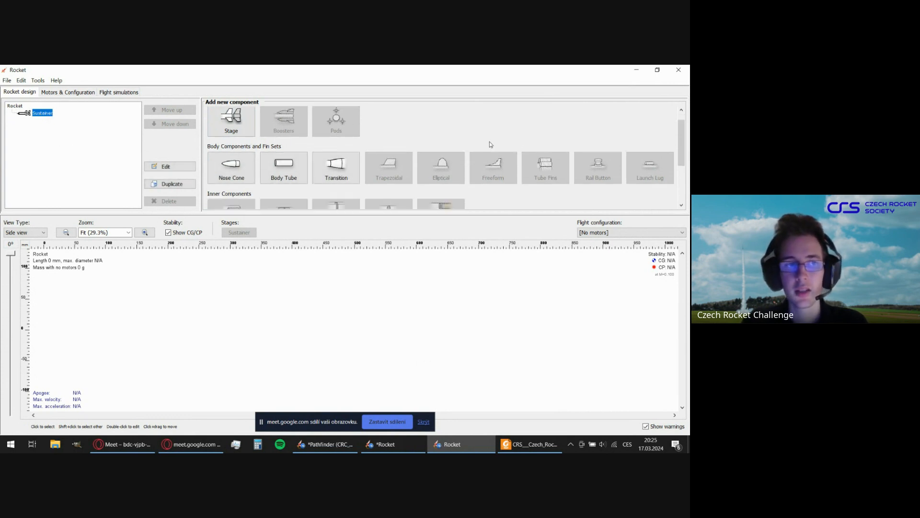
pyautogui.doubleClick(43, 115)
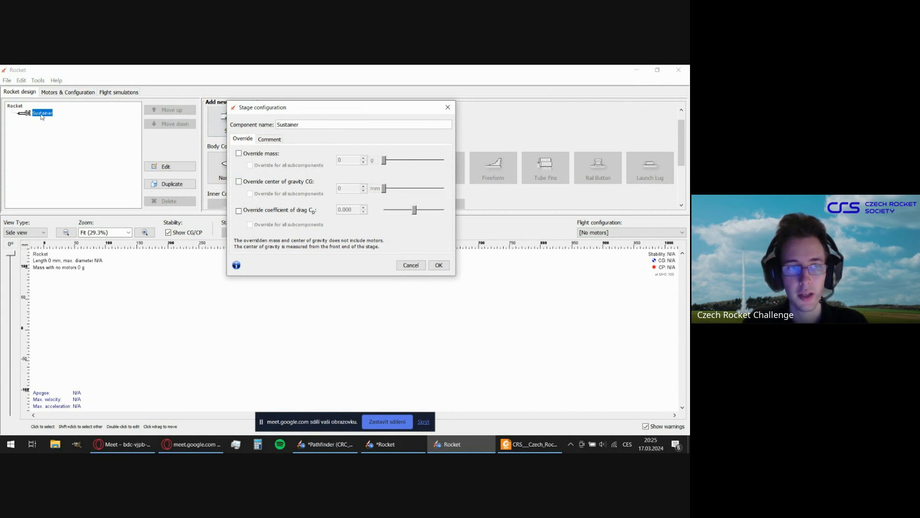
pyautogui.moveTo(300, 125); pyautogui.dragTo(263, 125)
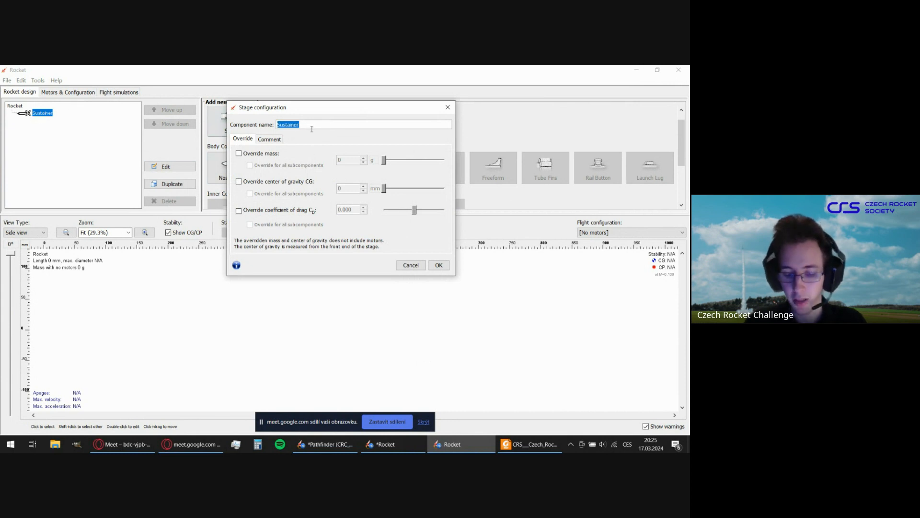
pyautogui.write('F')
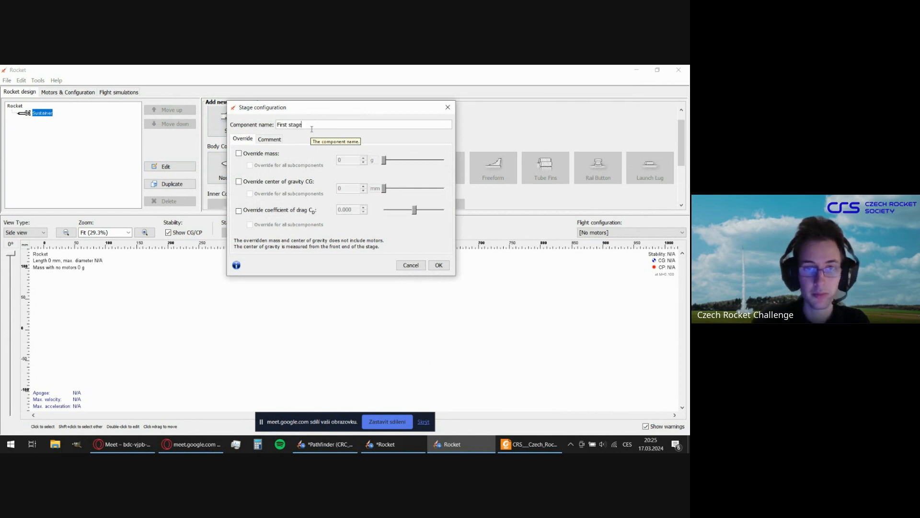
pyautogui.write('irst stage')
pyautogui.click(437, 267)
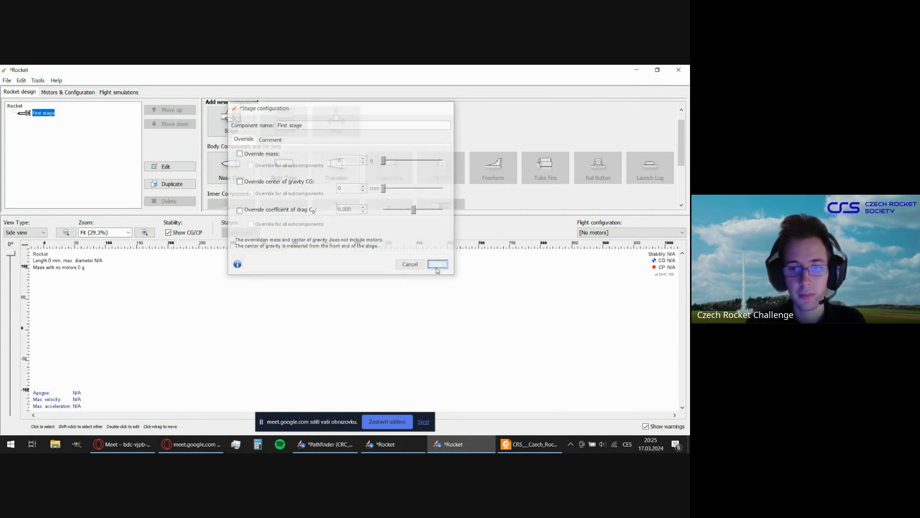
# Add a nose cone to the First stage and reposition its configuration dialog so that the component tree stays uncovered.
pyautogui.click(52, 123)
pyautogui.click(44, 114)
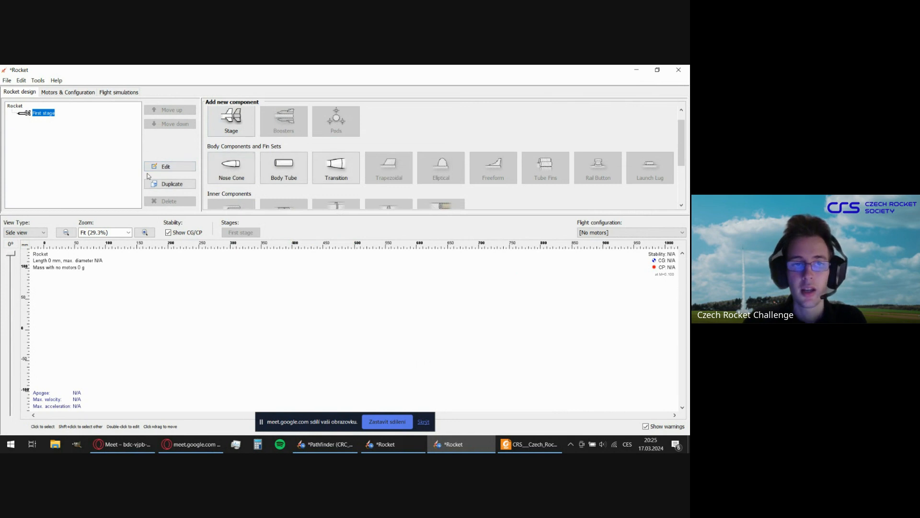
pyautogui.scroll(-1, 307, 165)
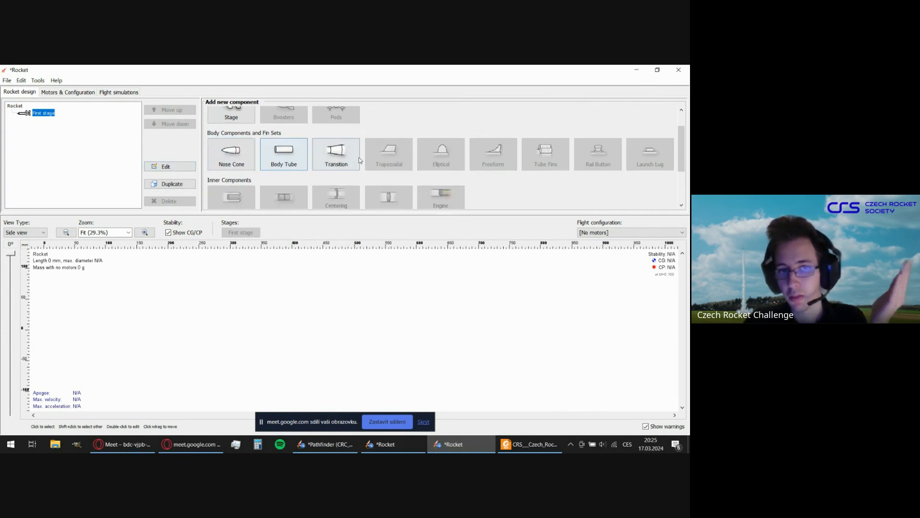
pyautogui.click(229, 162)
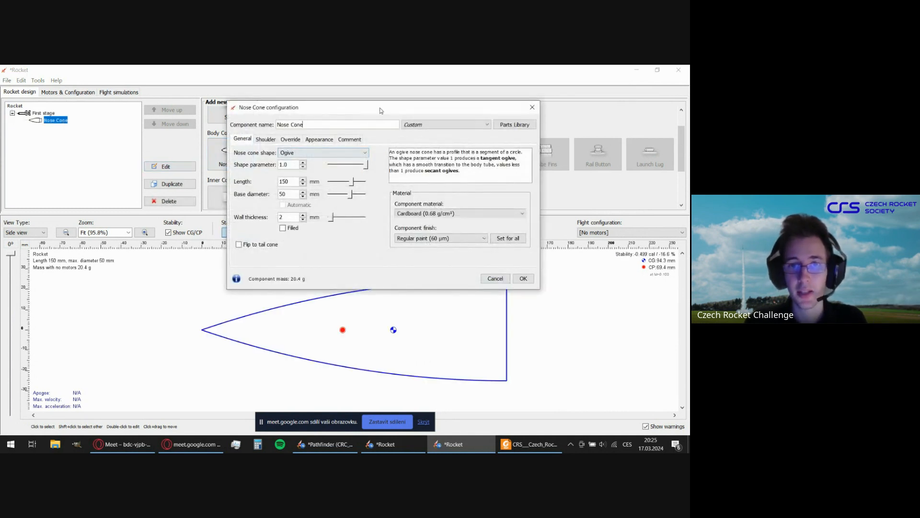
pyautogui.moveTo(382, 110)
pyautogui.mouseDown()
pyautogui.moveTo(331, 128)
pyautogui.moveTo(324, 160)
pyautogui.moveTo(297, 112)
pyautogui.mouseUp()
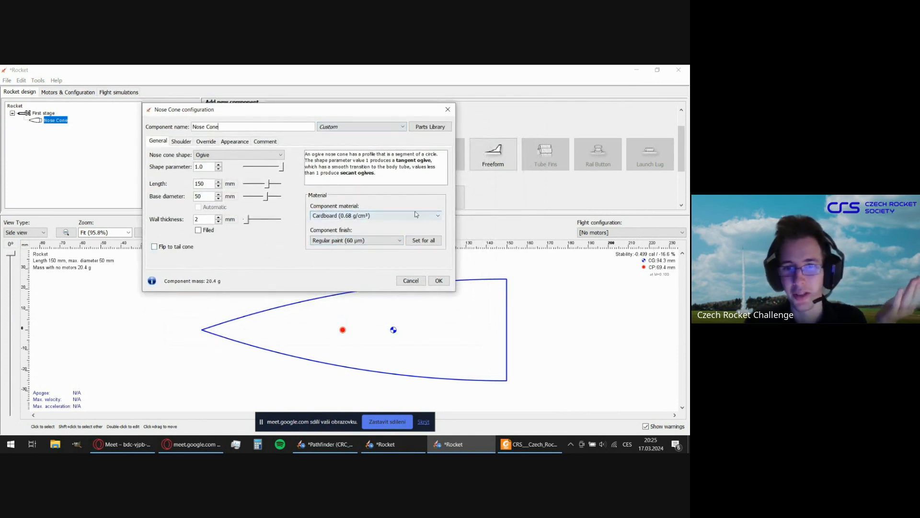
pyautogui.moveTo(280, 114)
pyautogui.mouseDown()
pyautogui.moveTo(303, 164)
pyautogui.moveTo(280, 104)
pyautogui.mouseUp()
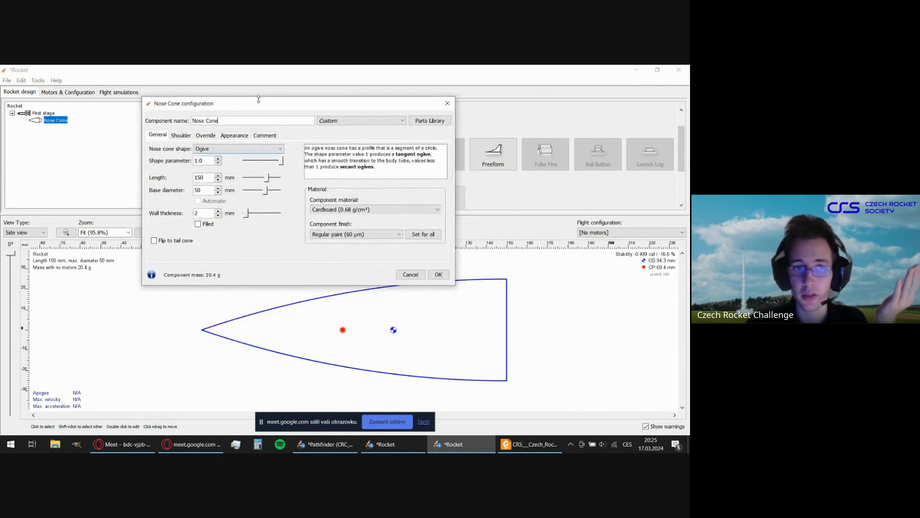
pyautogui.moveTo(248, 105)
pyautogui.mouseDown()
pyautogui.moveTo(260, 104)
pyautogui.moveTo(249, 105)
pyautogui.mouseUp()
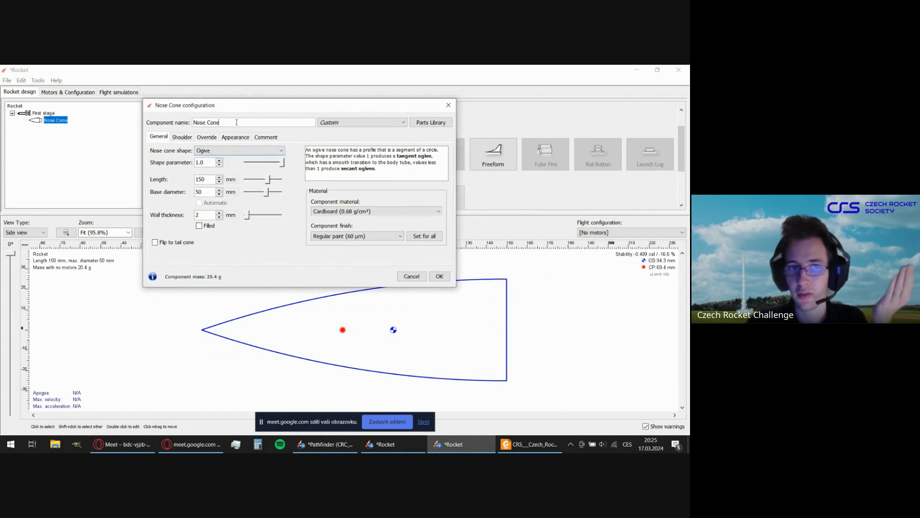
# Browse the nose cone presets from various manufacturers in the parts library and leave it without applying one.
pyautogui.click(424, 124)
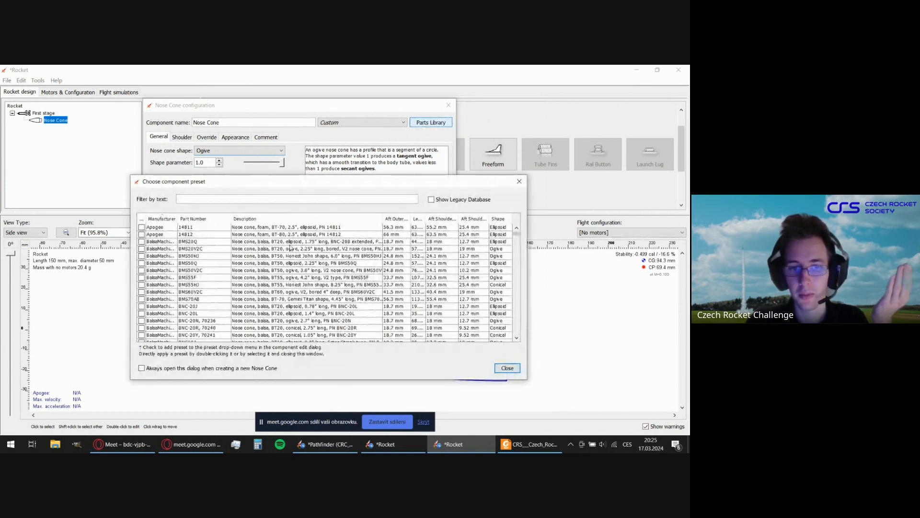
pyautogui.scroll(-4, 261, 254)
pyautogui.scroll(-10, 254, 255)
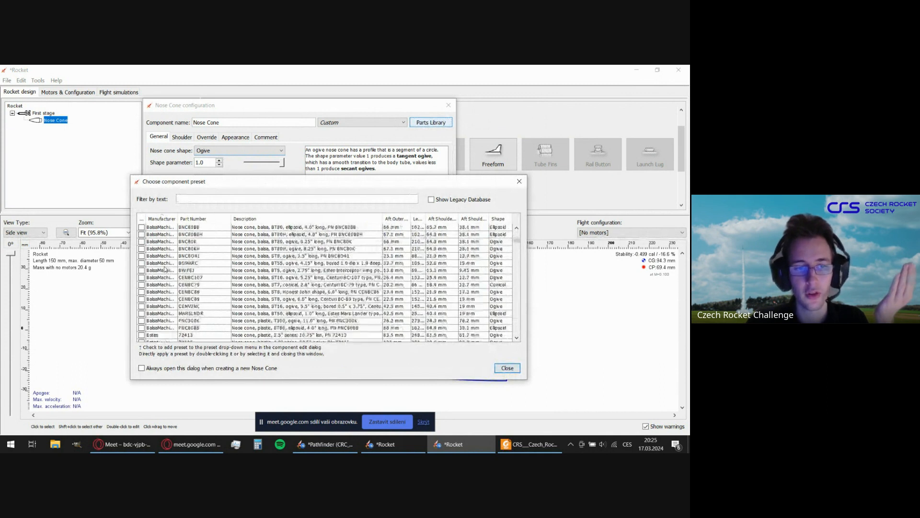
pyautogui.scroll(-3, 171, 271)
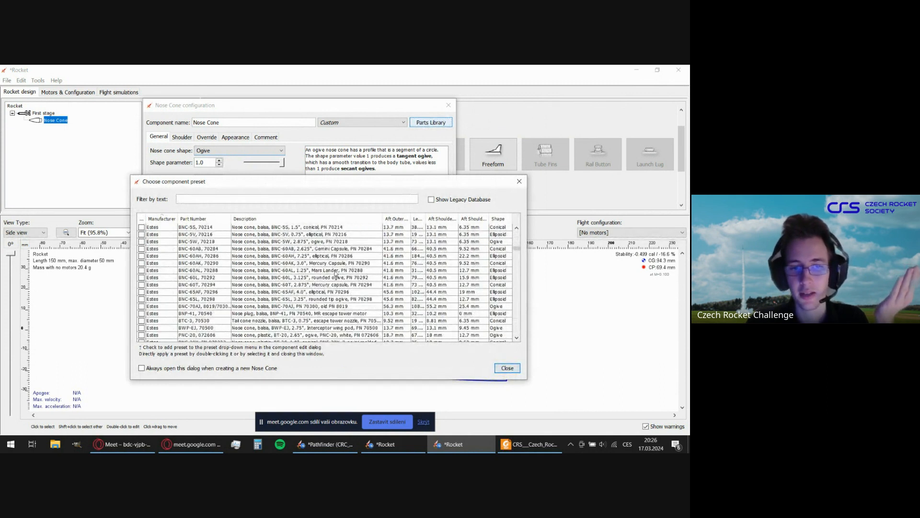
pyautogui.scroll(-8, 183, 263)
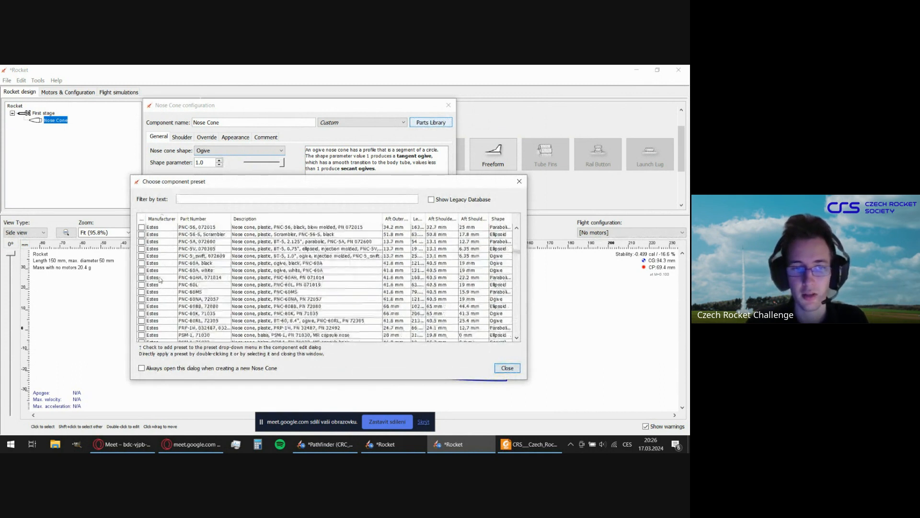
pyautogui.scroll(-3, 163, 269)
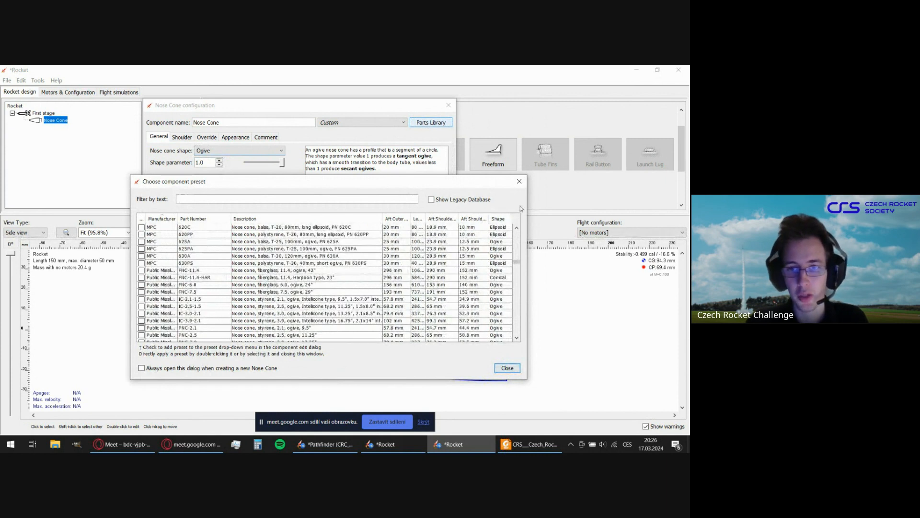
pyautogui.click(519, 181)
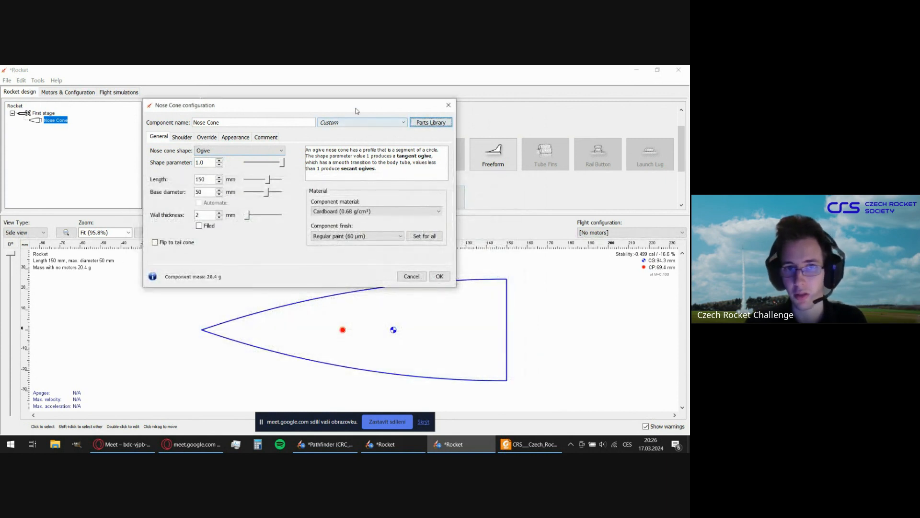
# Set the nose cone shape to Haack series, with the configuration dialog moved clear of the side-view drawing.
pyautogui.moveTo(354, 105); pyautogui.dragTo(355, 106)
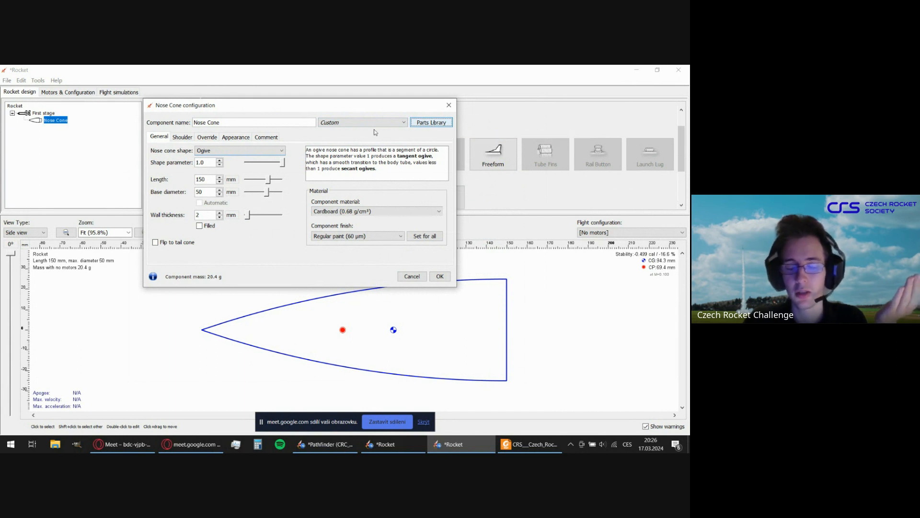
pyautogui.moveTo(321, 107); pyautogui.dragTo(321, 99)
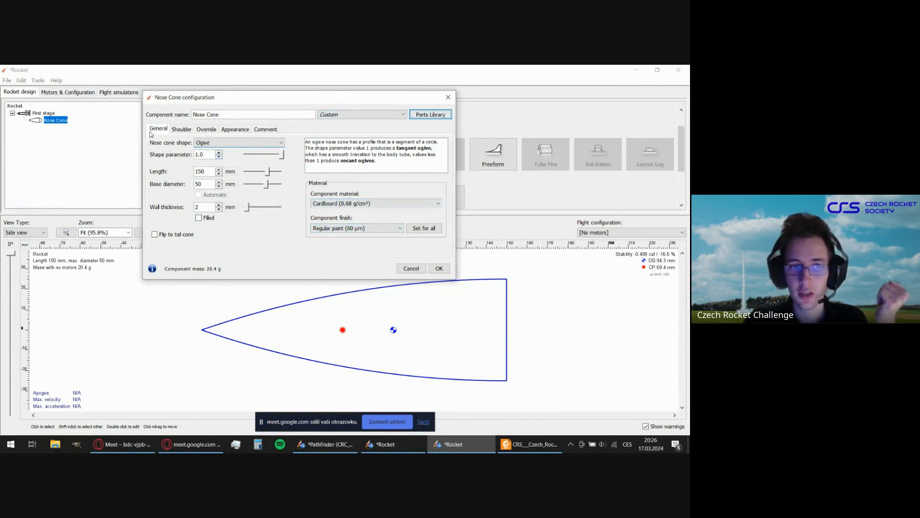
pyautogui.click(212, 145)
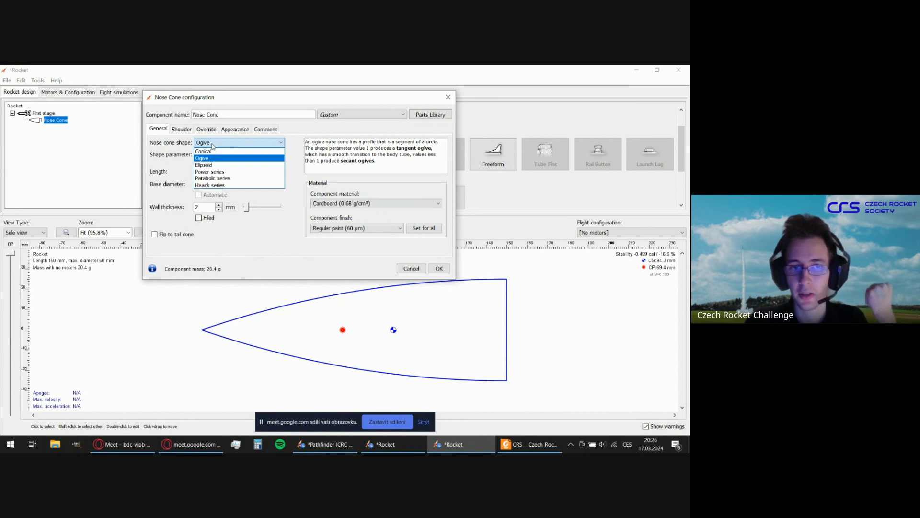
pyautogui.click(215, 186)
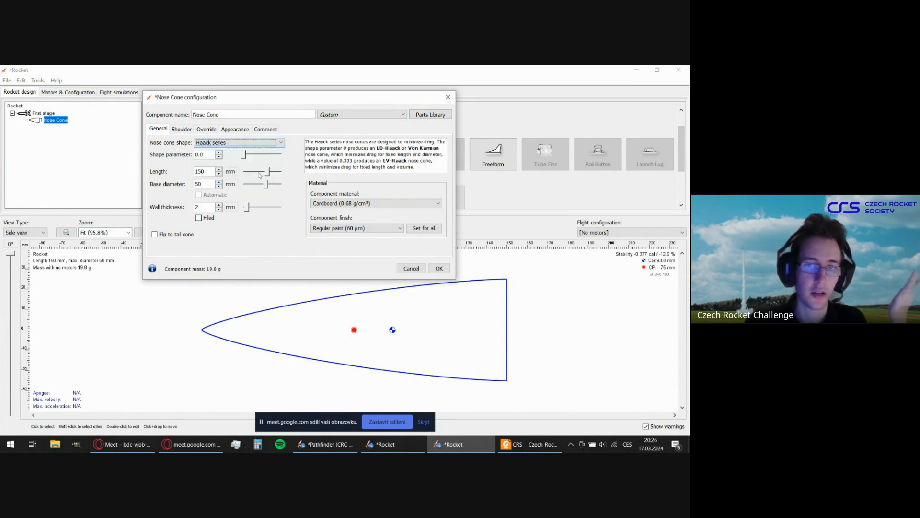
pyautogui.moveTo(249, 155); pyautogui.dragTo(223, 158)
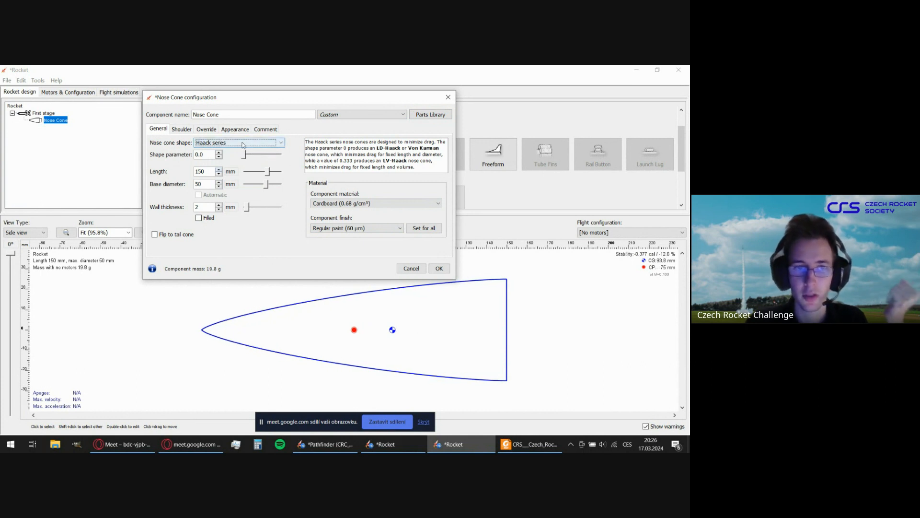
pyautogui.click(218, 145)
pyautogui.click(218, 145)
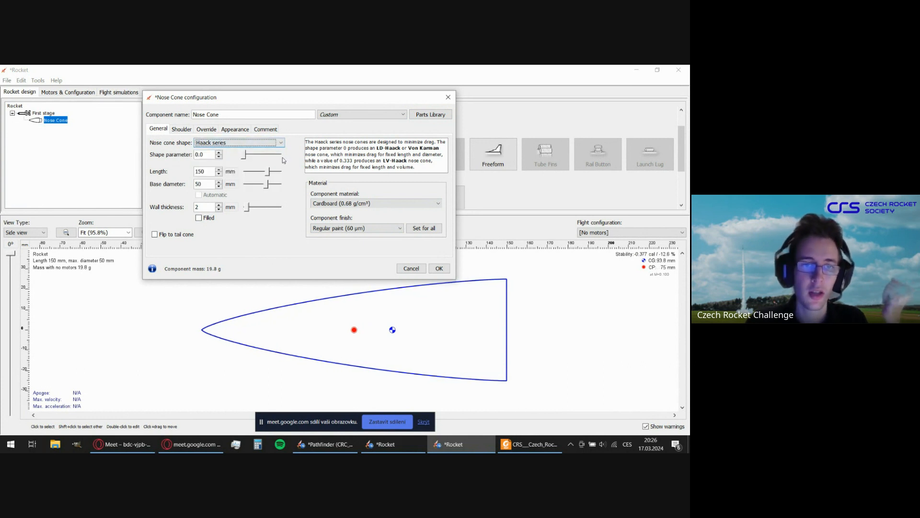
# Set the nose cone's base diameter to 65 mm.
pyautogui.click(204, 172)
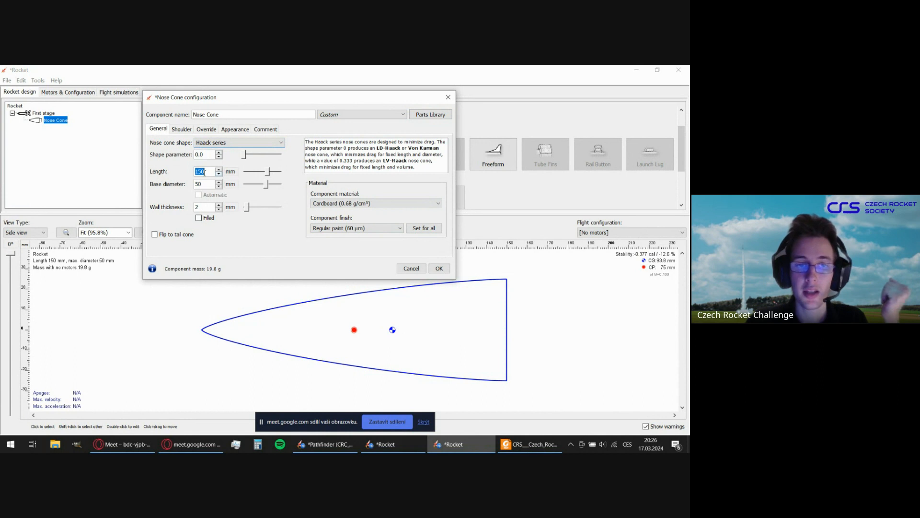
pyautogui.click(205, 182)
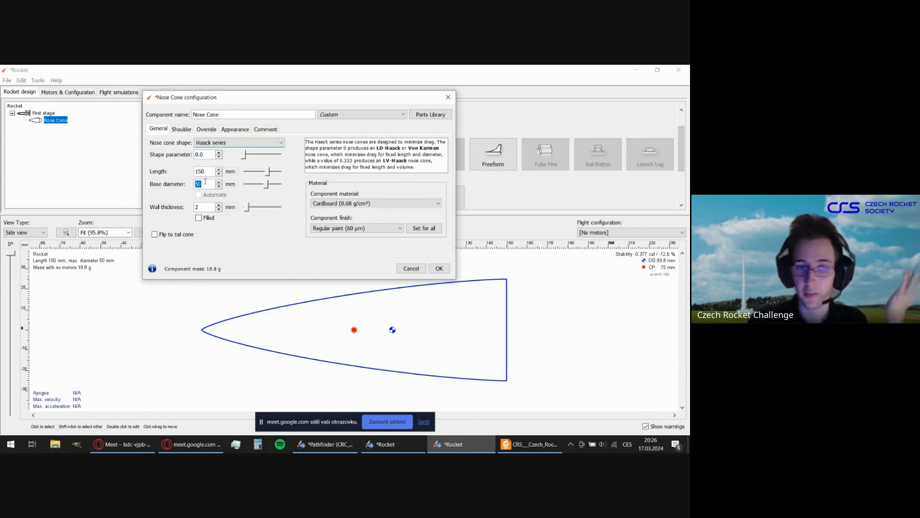
pyautogui.write('65')
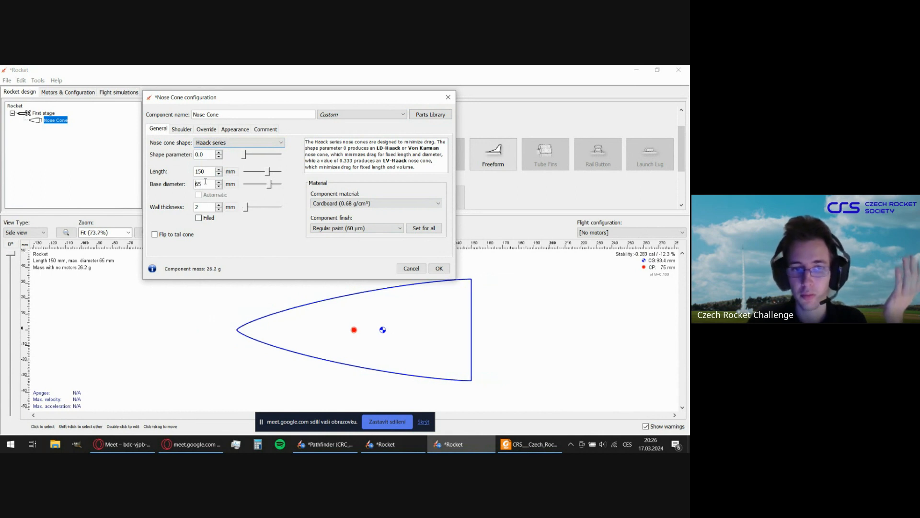
pyautogui.moveTo(324, 93); pyautogui.dragTo(360, 85)
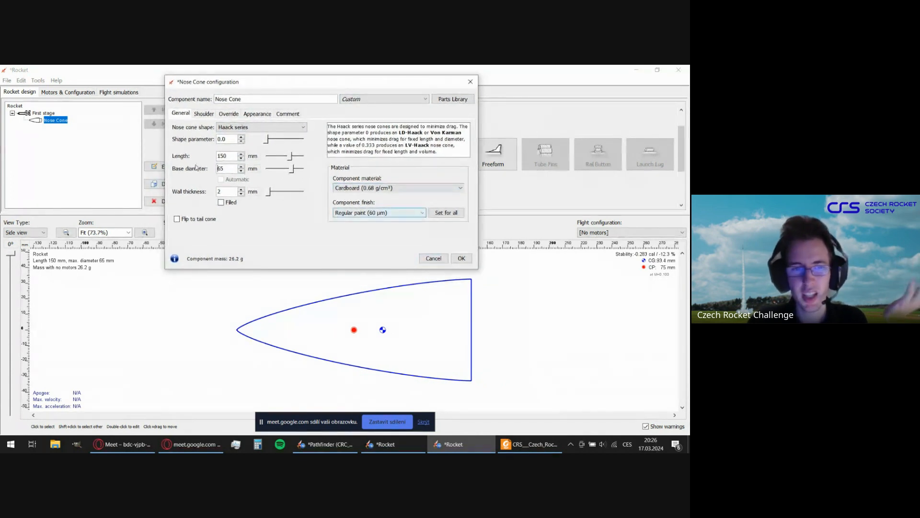
pyautogui.doubleClick(234, 157)
pyautogui.doubleClick(234, 167)
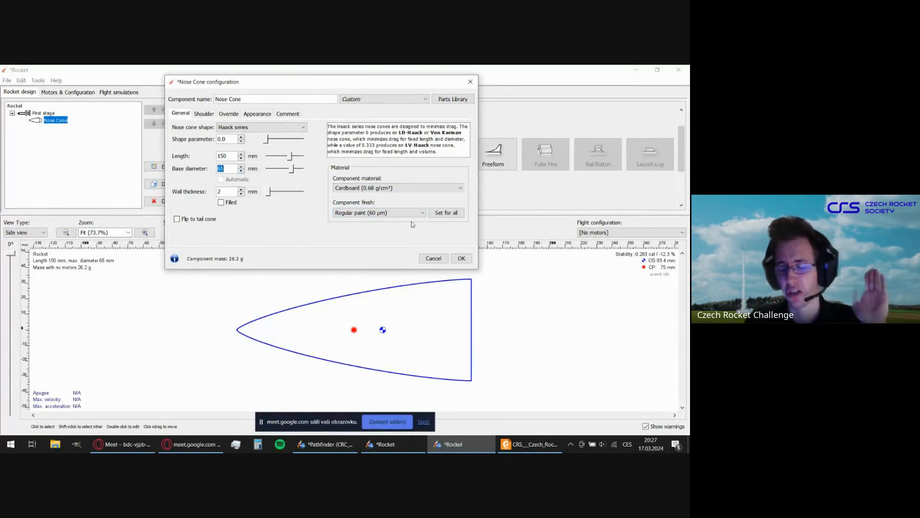
# Reduce the nose cone's wall thickness to 1 mm.
pyautogui.moveTo(356, 84)
pyautogui.mouseDown()
pyautogui.moveTo(351, 108)
pyautogui.moveTo(352, 96)
pyautogui.mouseUp()
pyautogui.doubleClick(232, 206)
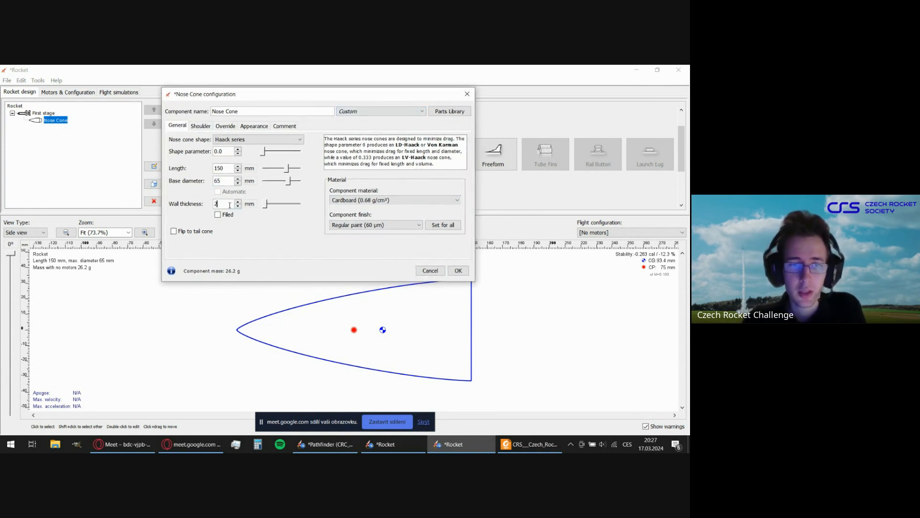
pyautogui.click(239, 207)
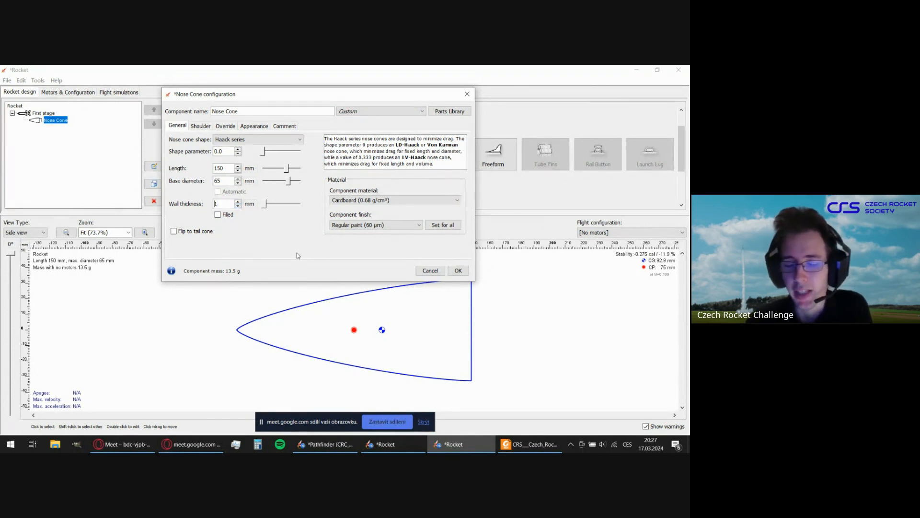
# Set the nose cone's component material to PLA (1.24 g/cm³) and accept the nose cone configuration.
pyautogui.moveTo(339, 99); pyautogui.dragTo(353, 107)
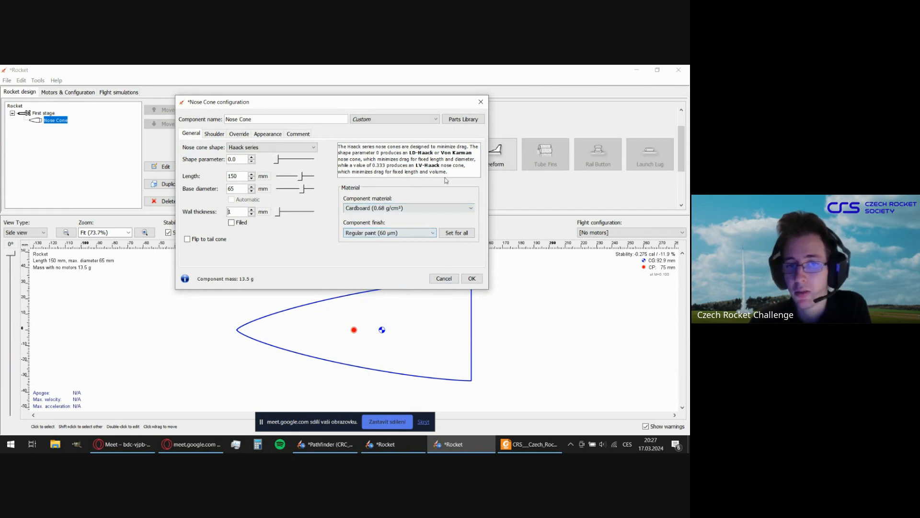
pyautogui.moveTo(341, 107); pyautogui.dragTo(315, 107)
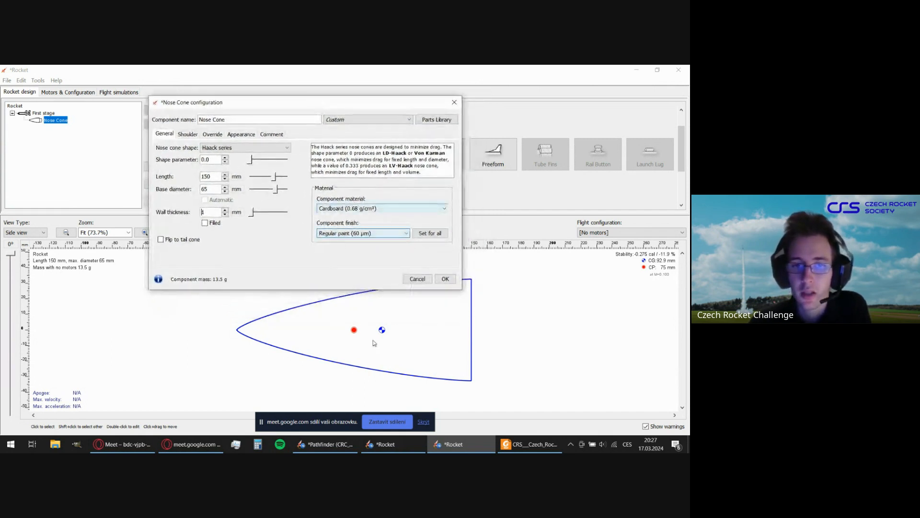
pyautogui.click(340, 210)
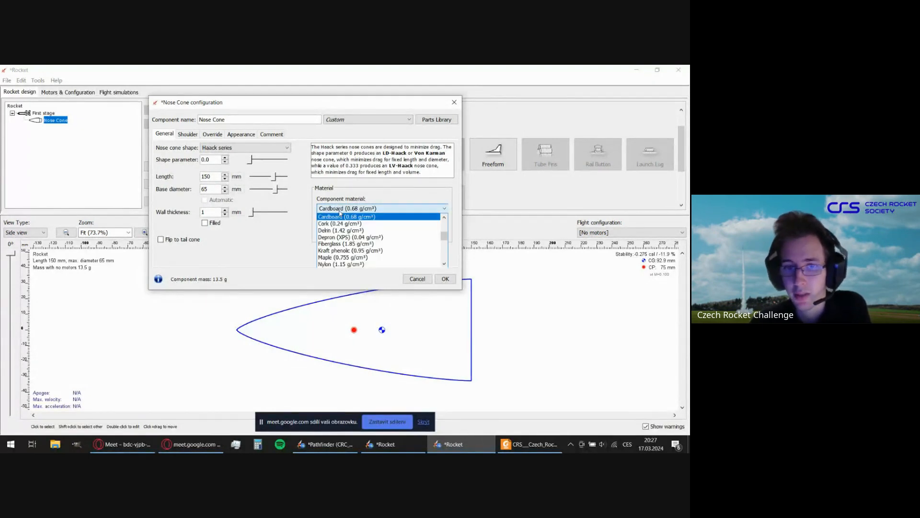
pyautogui.scroll(2, 359, 226)
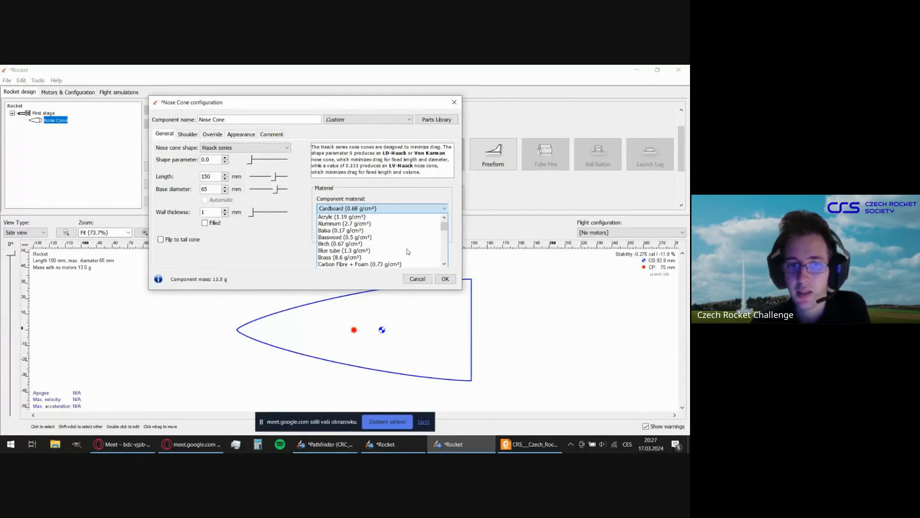
pyautogui.scroll(-5, 379, 240)
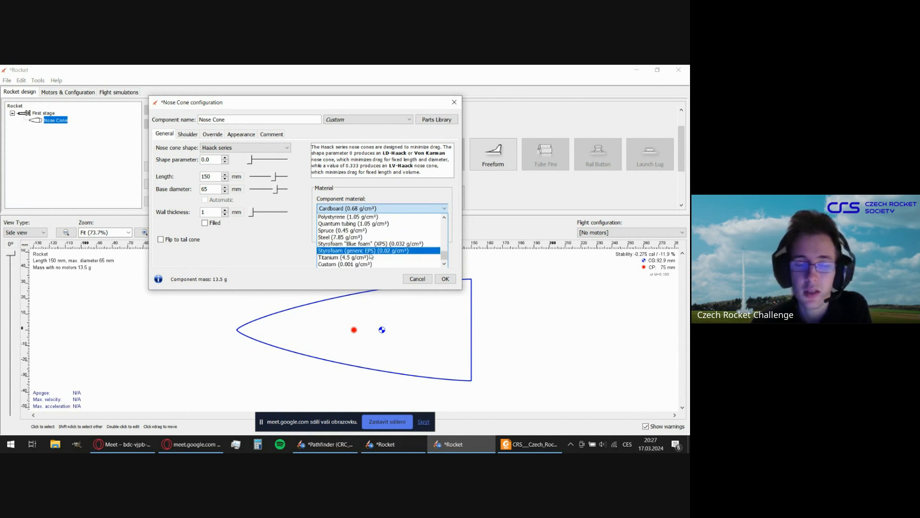
pyautogui.scroll(2, 371, 257)
pyautogui.scroll(3, 370, 256)
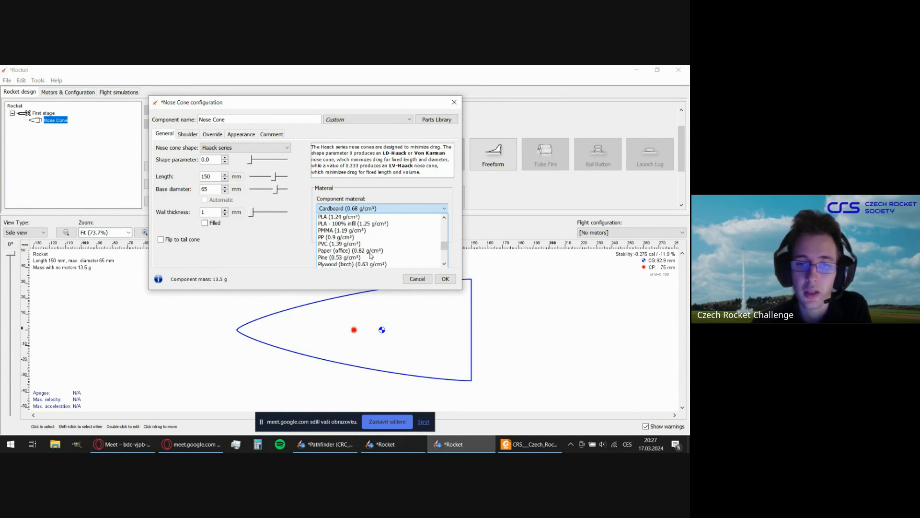
pyautogui.scroll(-1, 371, 229)
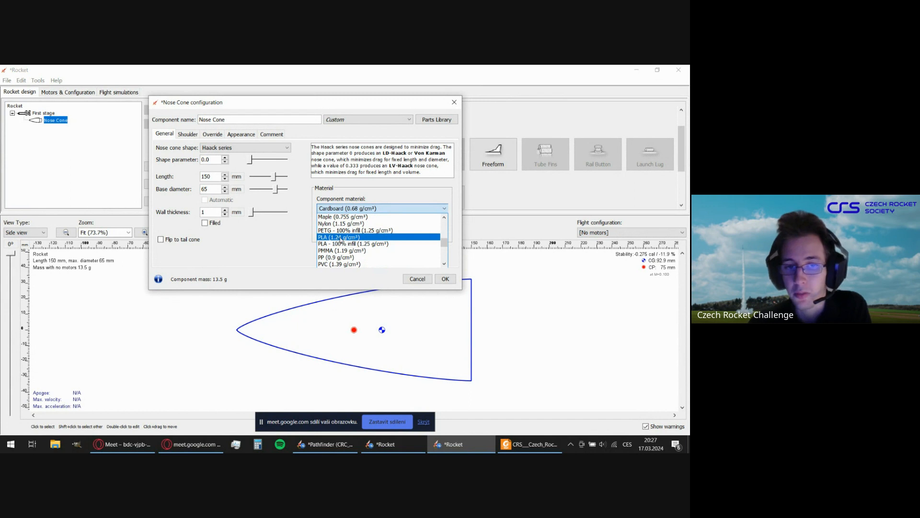
pyautogui.click(337, 237)
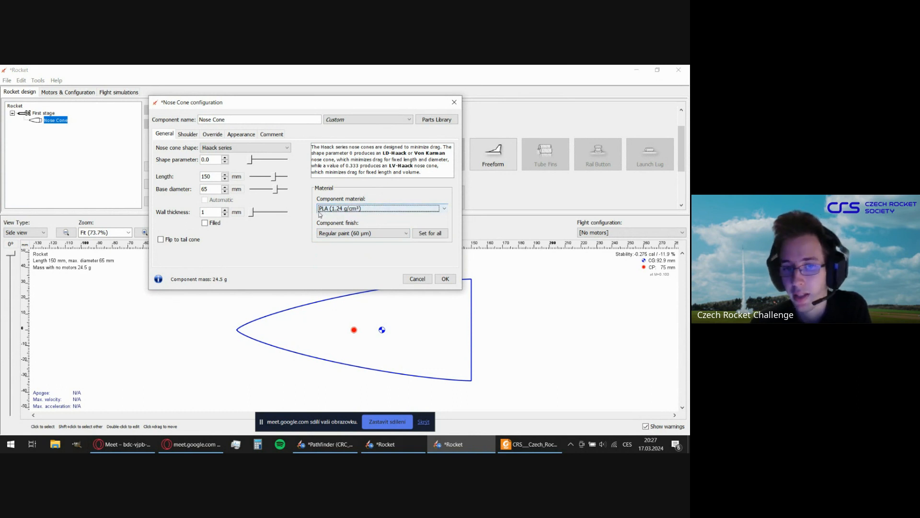
pyautogui.click(444, 280)
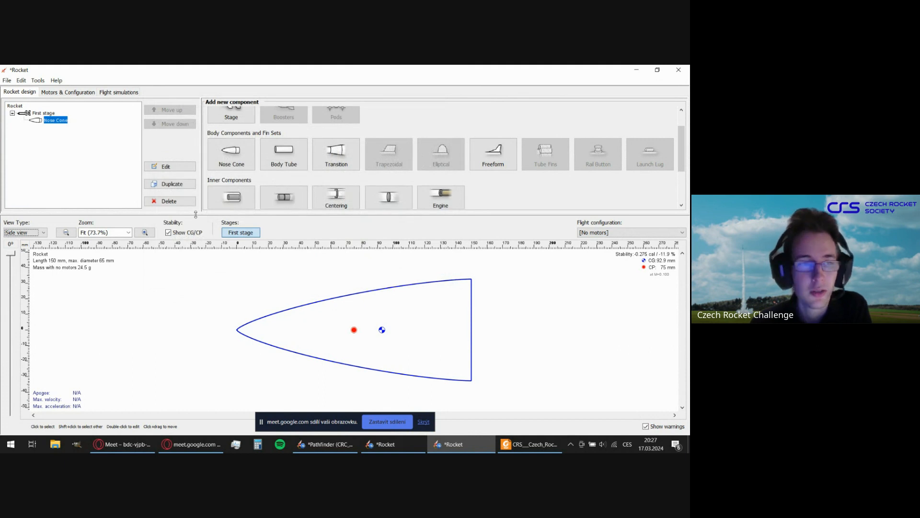
# Open the materials list in the preferences and examine the available materials with their types and densities.
pyautogui.click(23, 82)
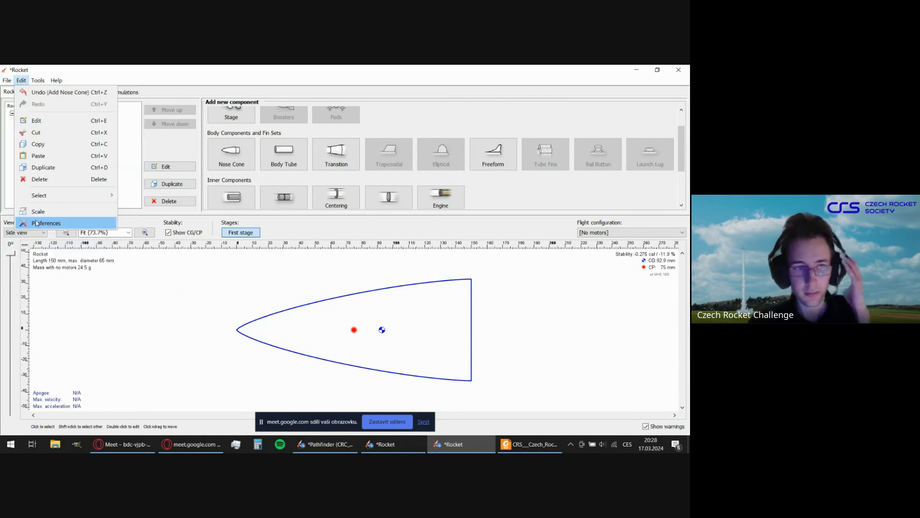
pyautogui.click(60, 224)
pyautogui.moveTo(186, 107); pyautogui.dragTo(369, 115)
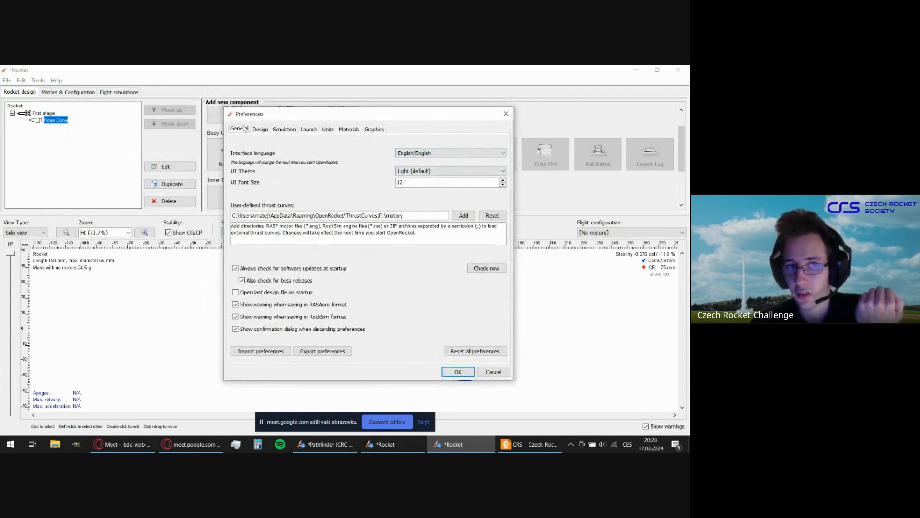
pyautogui.click(351, 132)
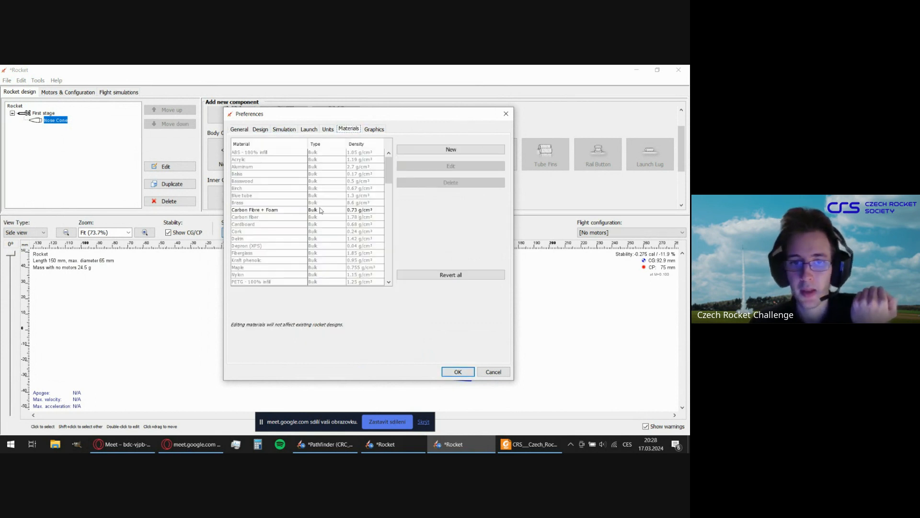
pyautogui.scroll(-15, 335, 215)
pyautogui.scroll(-2, 336, 220)
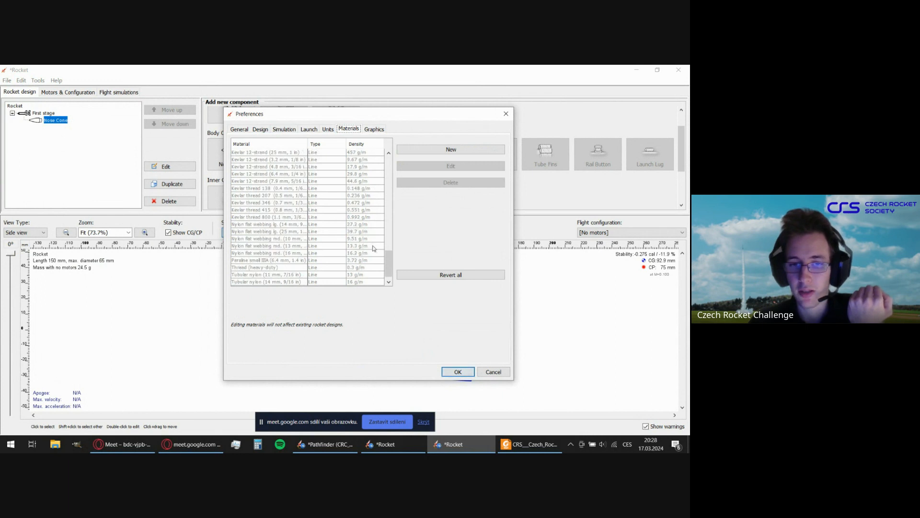
pyautogui.moveTo(385, 243); pyautogui.dragTo(369, 187)
pyautogui.scroll(2, 369, 187)
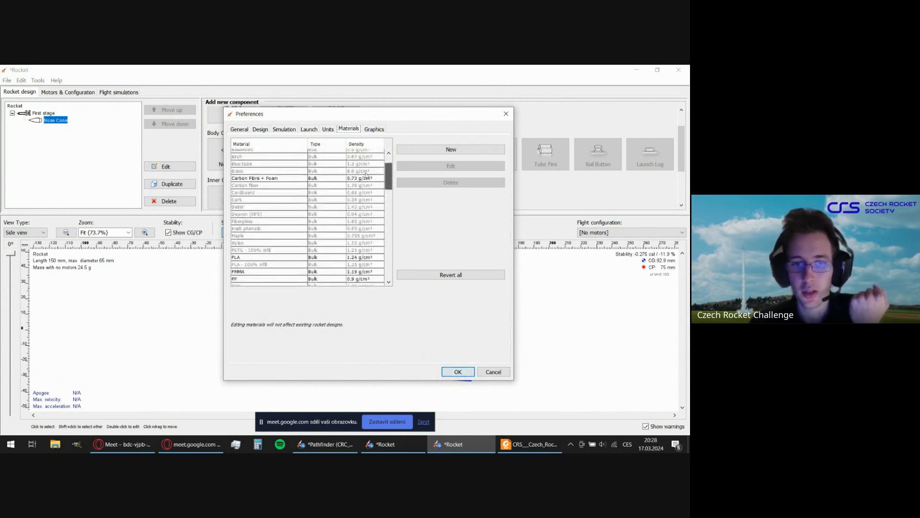
pyautogui.click(231, 226)
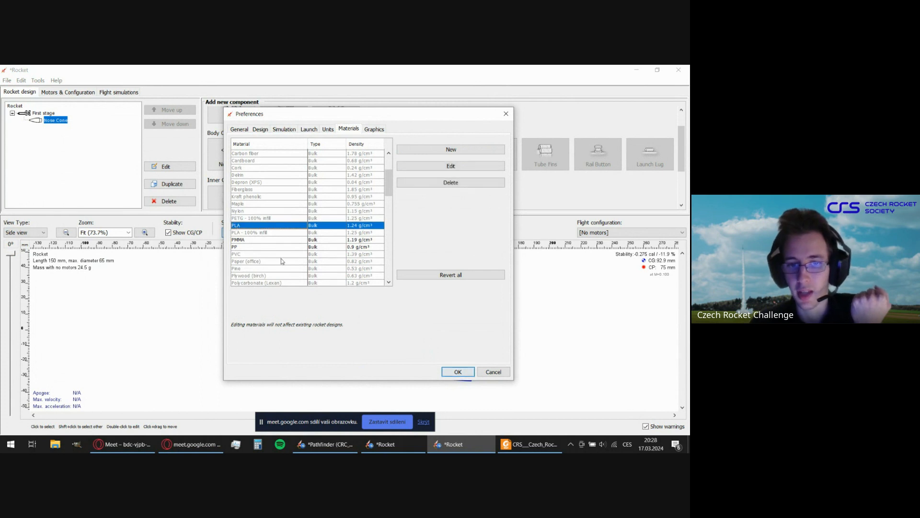
pyautogui.click(310, 261)
pyautogui.scroll(3, 310, 262)
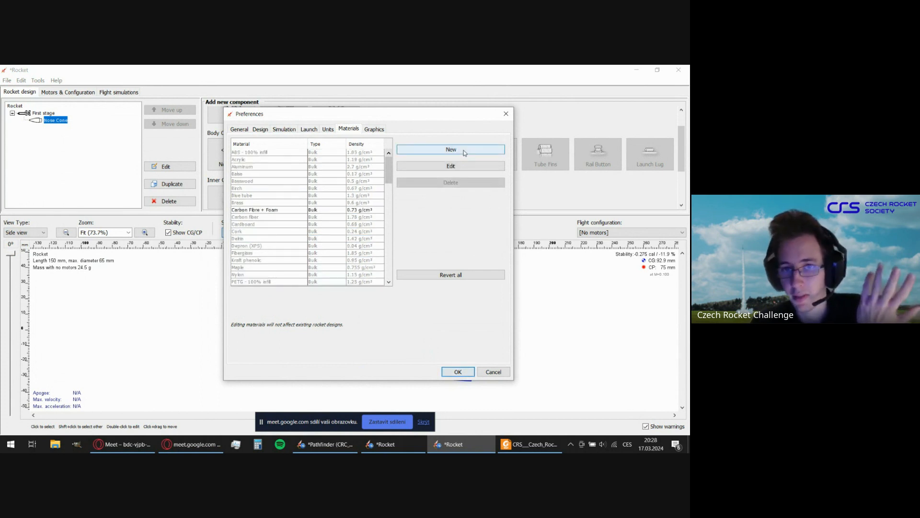
# Start a new custom material named PLA, with its dialog moved and enlarged for readability.
pyautogui.click(424, 152)
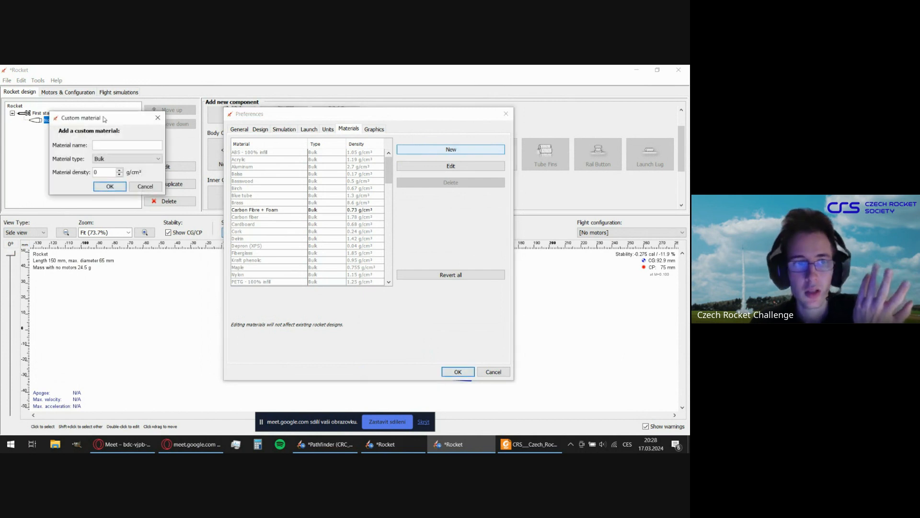
pyautogui.moveTo(105, 119); pyautogui.dragTo(211, 128)
pyautogui.moveTo(269, 203); pyautogui.dragTo(465, 279)
pyautogui.click(283, 177)
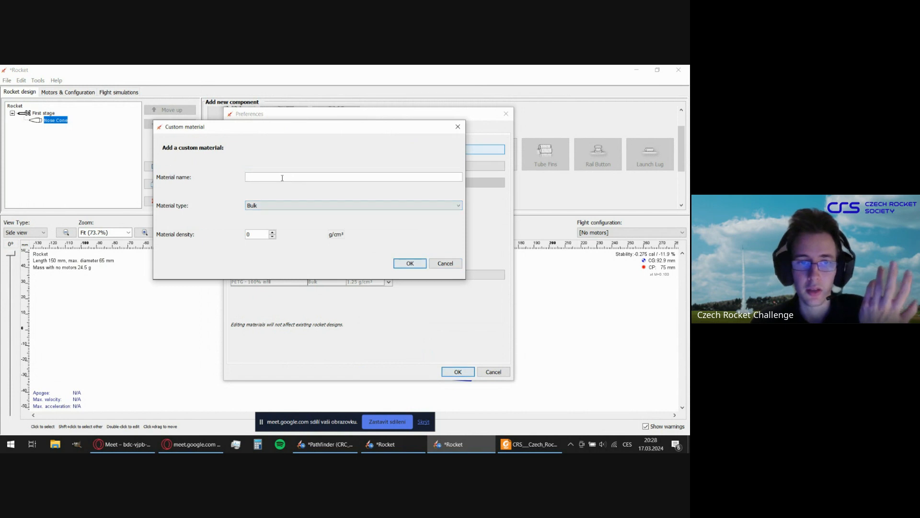
pyautogui.write('FLA')
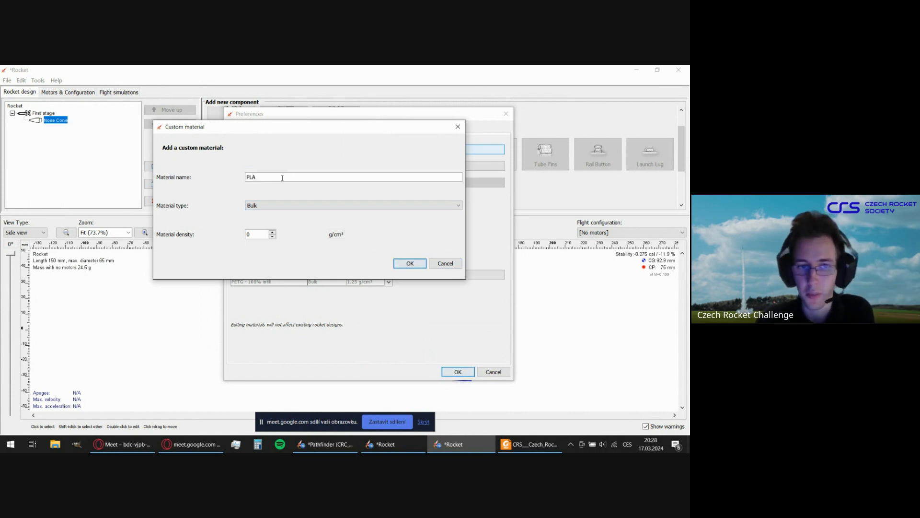
# Keep the custom material's type as Bulk, set its density to 1,24 g/cm³ and add it to the materials.
pyautogui.click(280, 205)
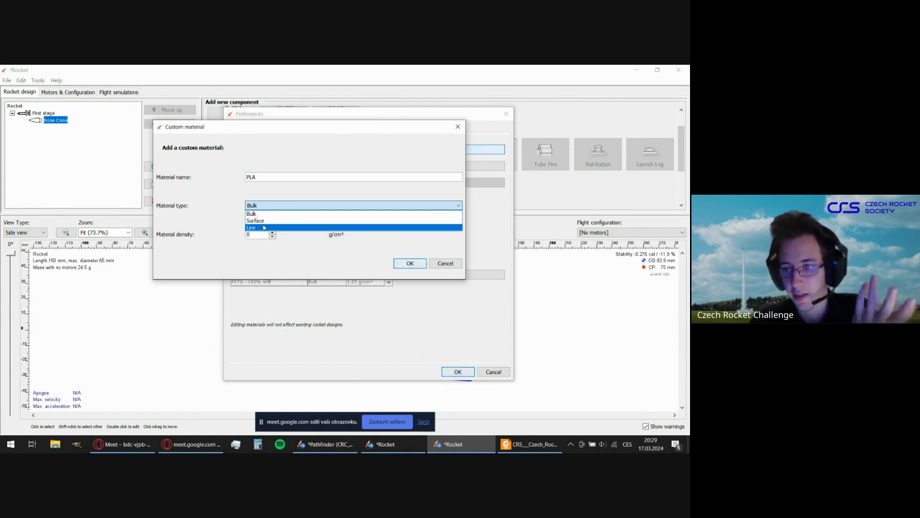
pyautogui.click(262, 214)
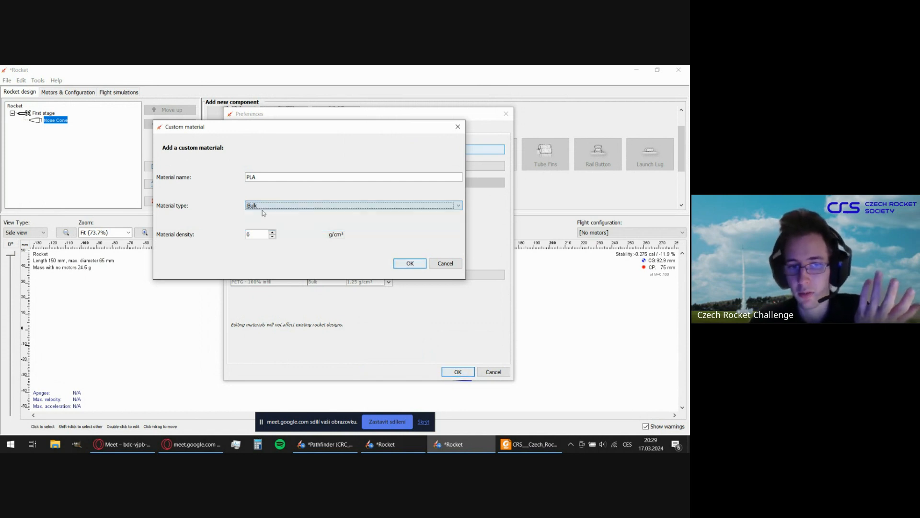
pyautogui.click(260, 235)
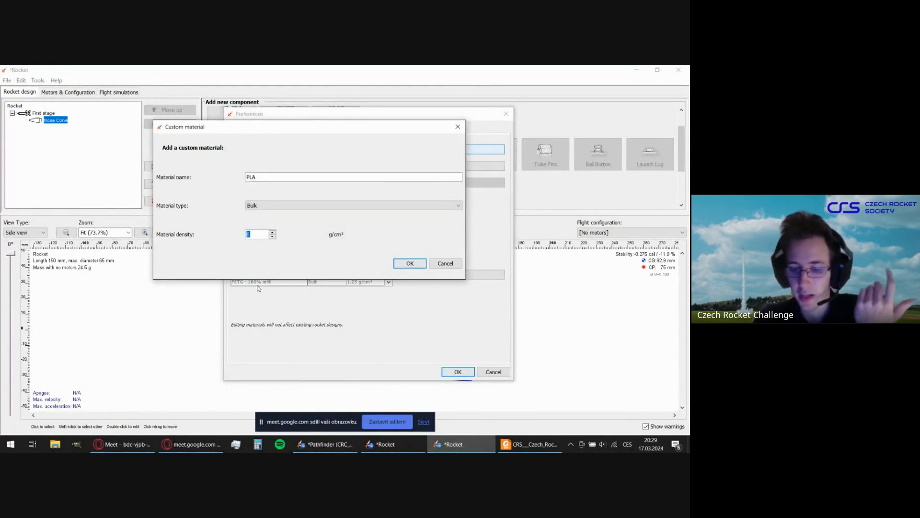
pyautogui.write('1,')
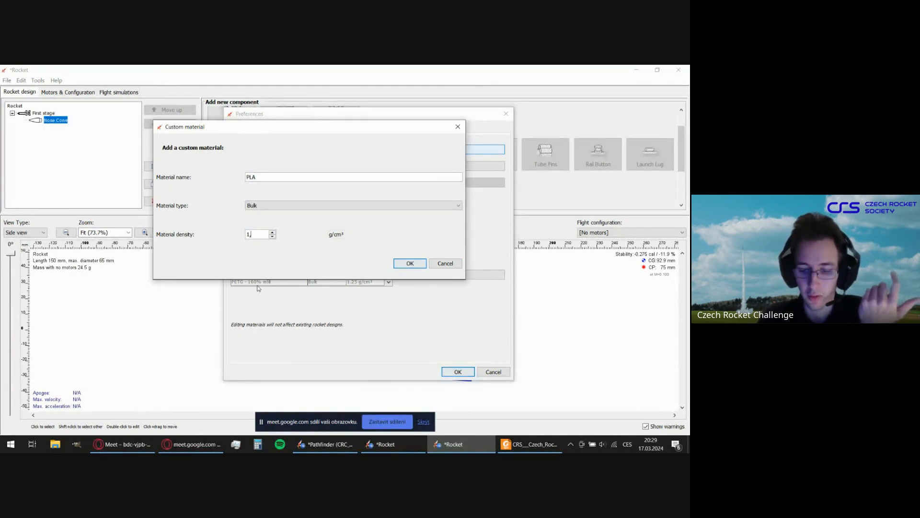
pyautogui.write('24')
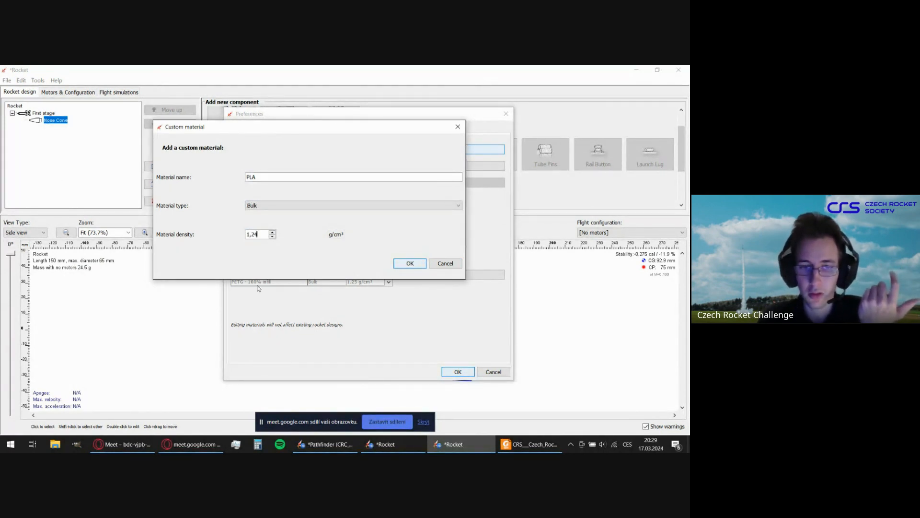
pyautogui.click(340, 237)
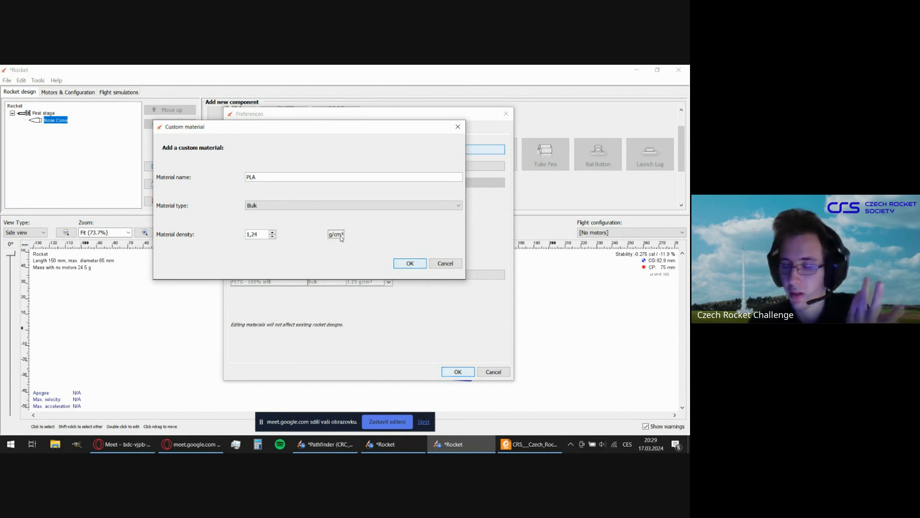
pyautogui.click(411, 263)
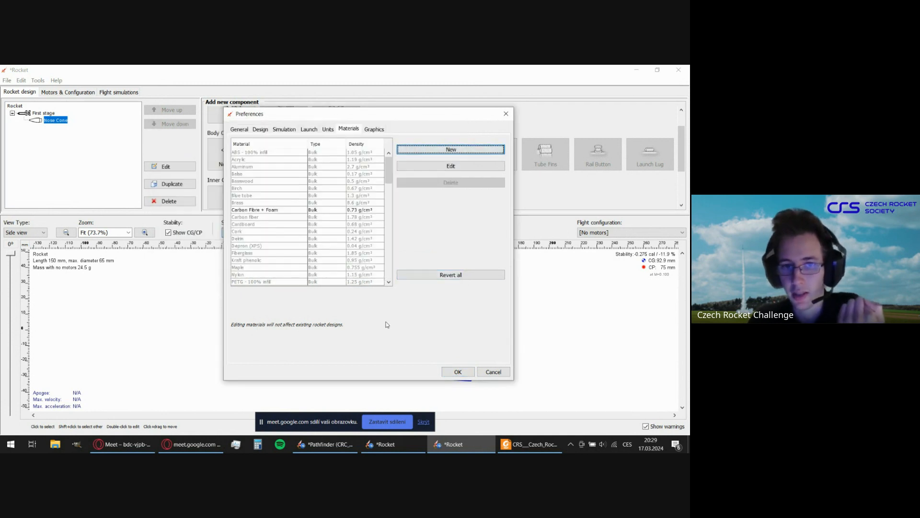
# Examine the PLA entries and the neighbouring bulk materials and densities in the preferences' materials list.
pyautogui.scroll(-4, 298, 235)
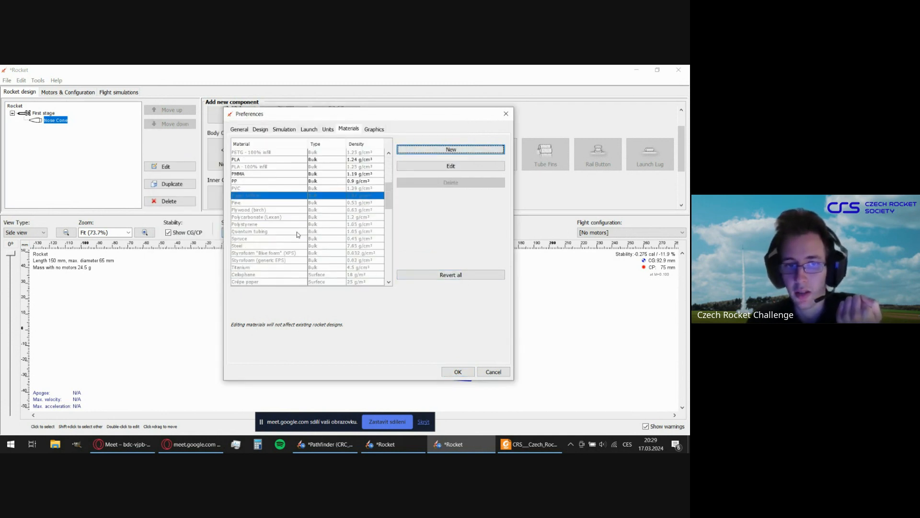
pyautogui.scroll(2, 298, 235)
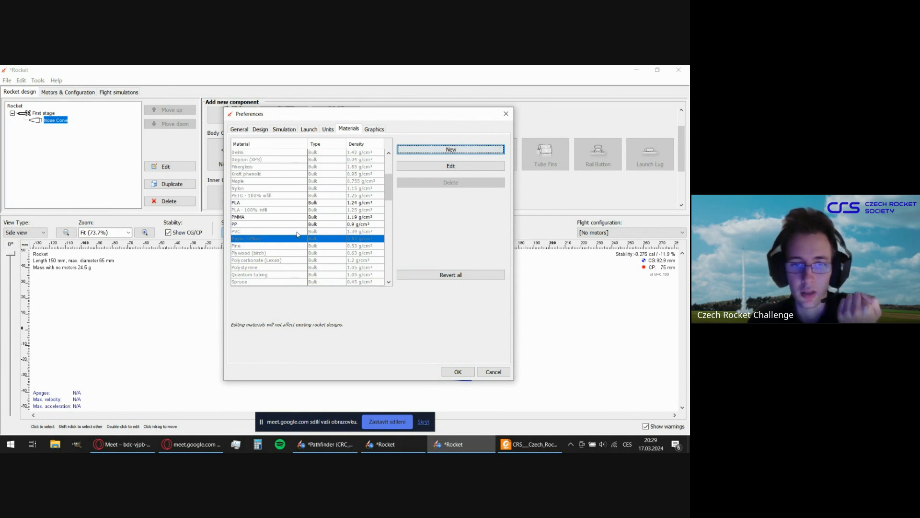
pyautogui.click(338, 210)
pyautogui.click(337, 196)
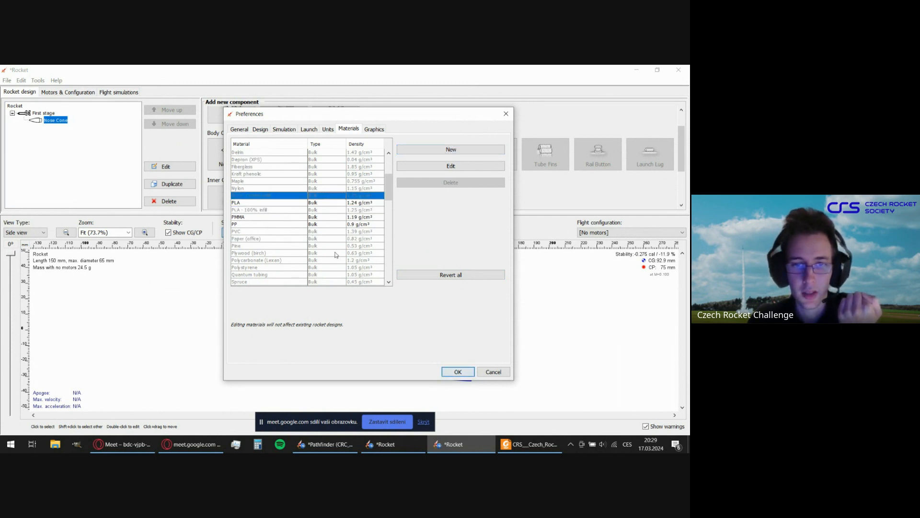
pyautogui.click(316, 239)
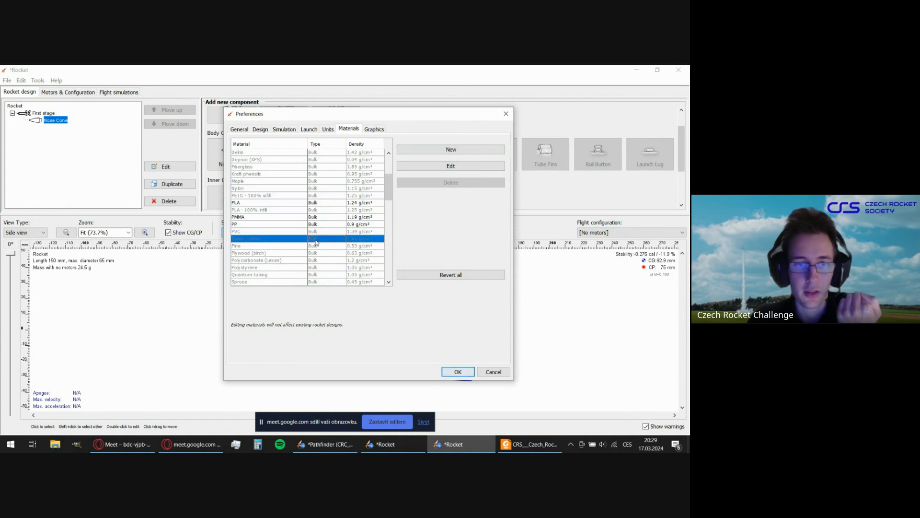
pyautogui.click(278, 209)
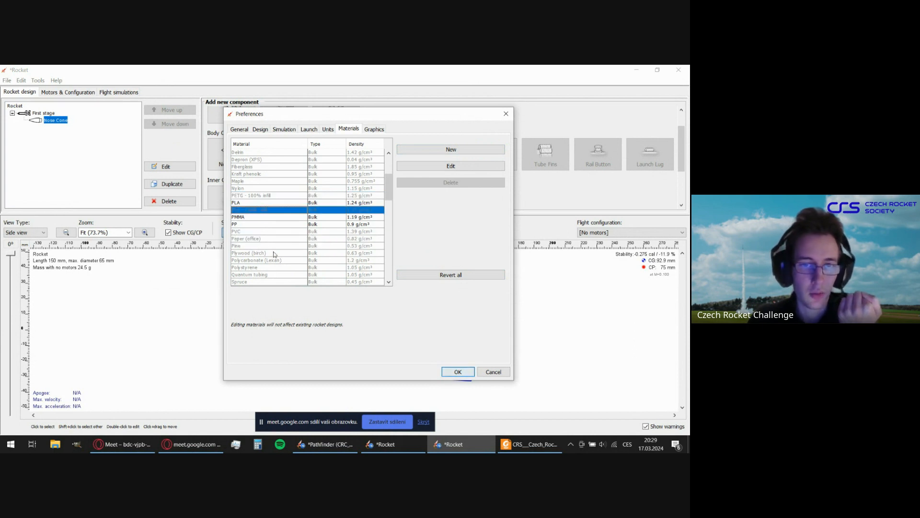
pyautogui.click(246, 232)
pyautogui.click(249, 210)
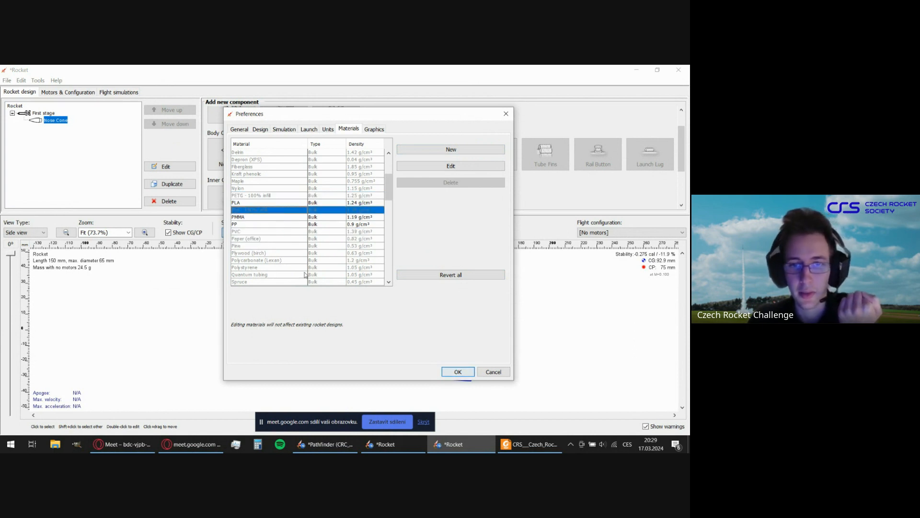
pyautogui.click(262, 231)
pyautogui.click(251, 211)
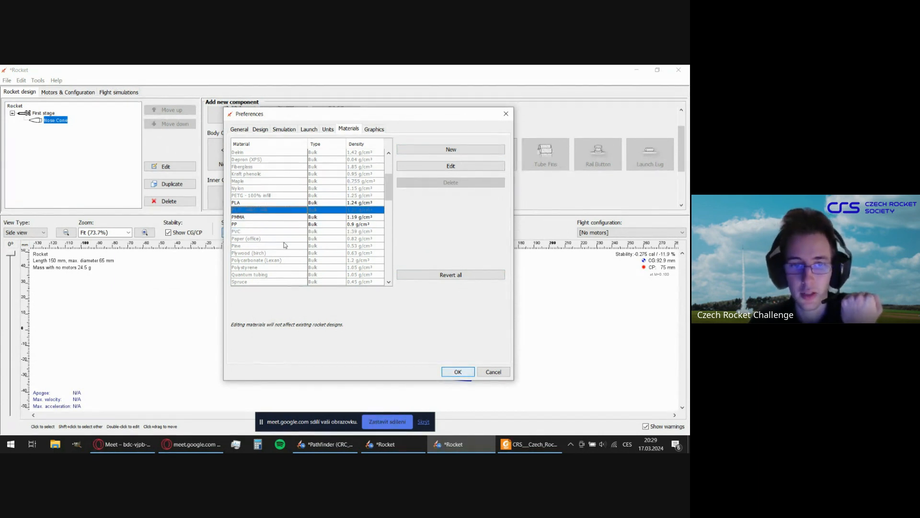
pyautogui.scroll(3, 284, 242)
pyautogui.scroll(-2, 283, 243)
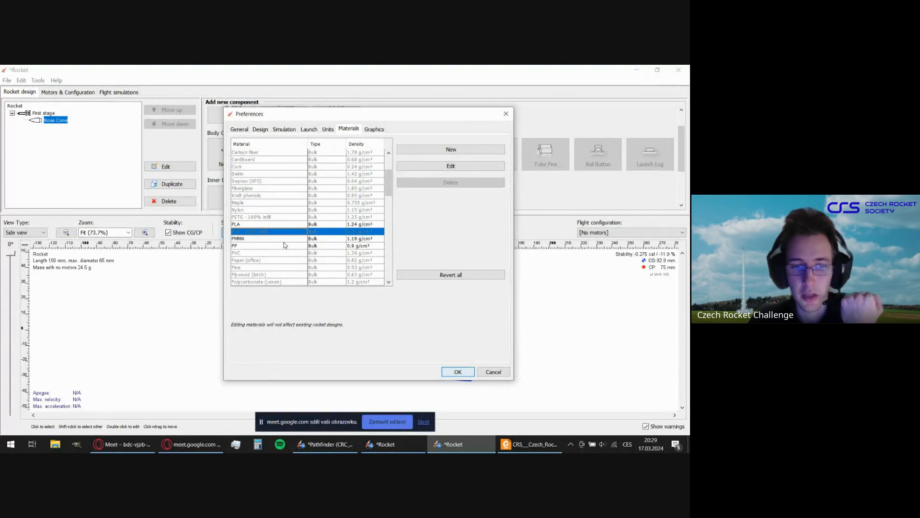
pyautogui.scroll(-2, 284, 242)
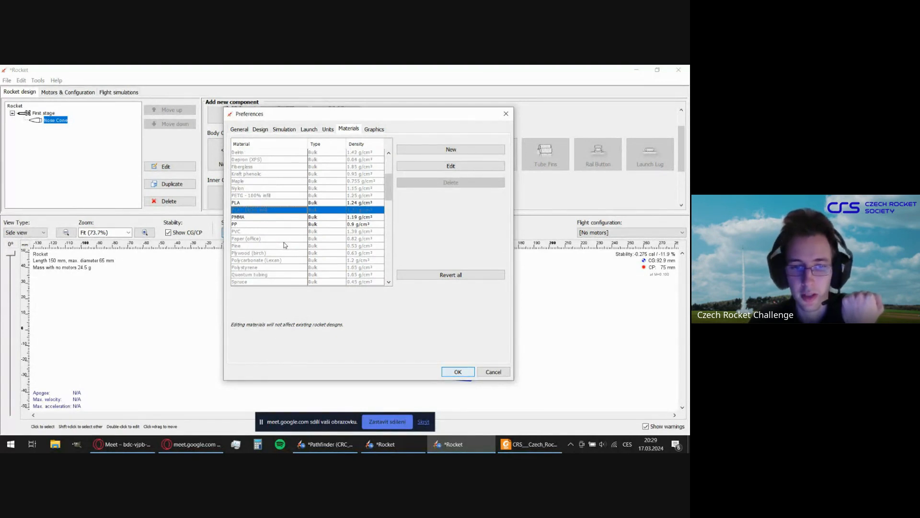
# Look over the remaining materials, then close the preferences and discard the preference changes.
pyautogui.scroll(4, 284, 242)
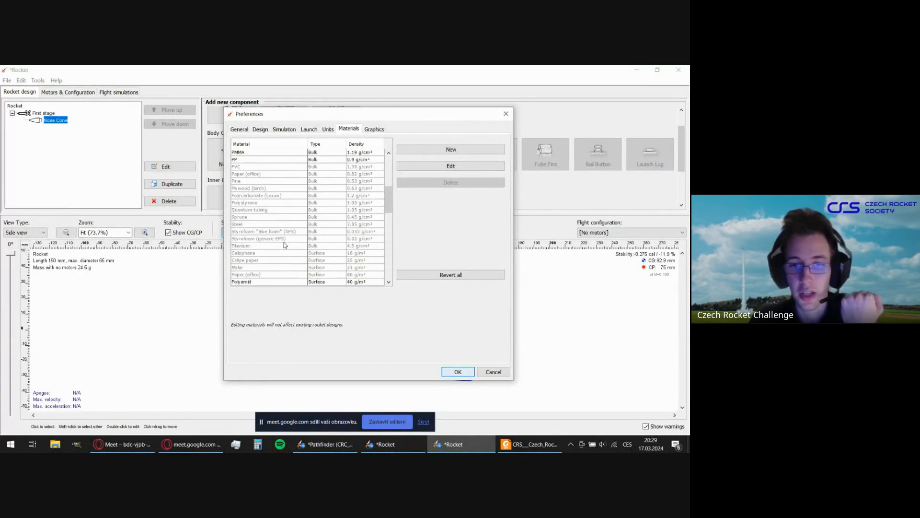
pyautogui.scroll(1, 288, 243)
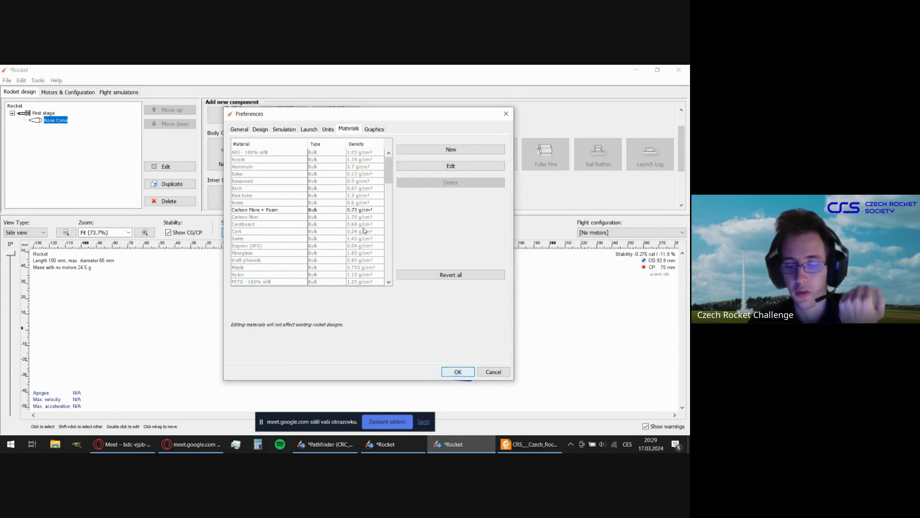
pyautogui.click(492, 372)
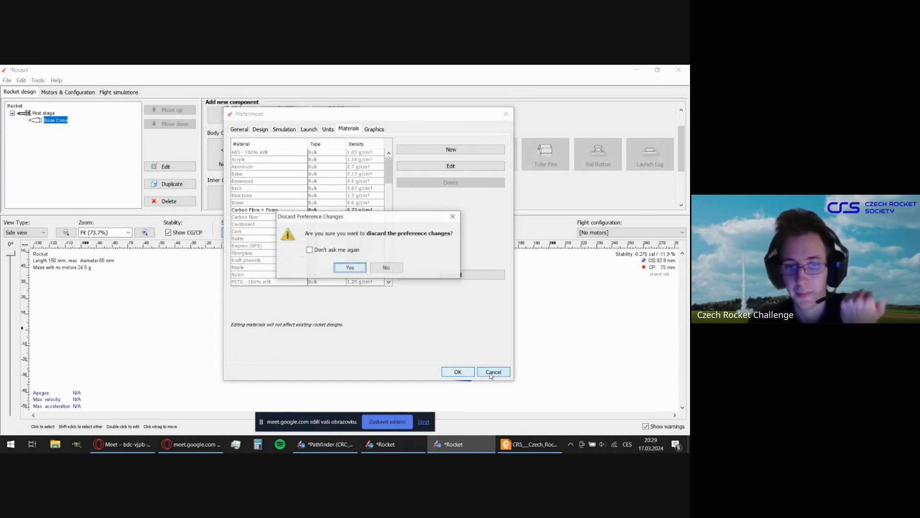
pyautogui.click(350, 268)
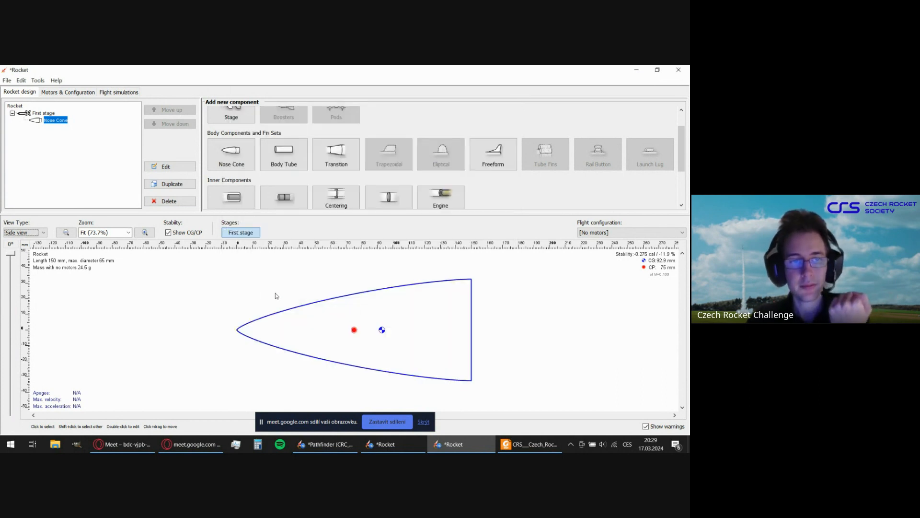
# Reopen the nose cone's configuration and review its comment and appearance settings.
pyautogui.doubleClick(343, 302)
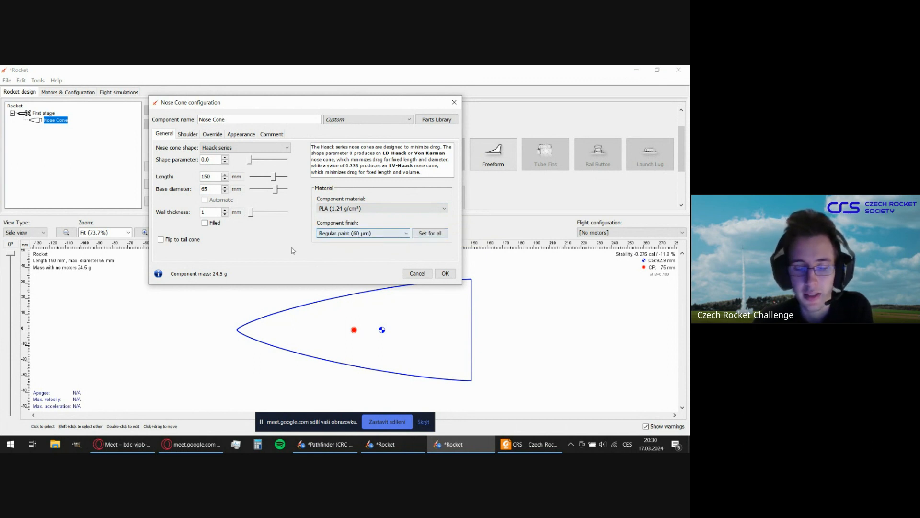
pyautogui.moveTo(286, 102); pyautogui.dragTo(317, 114)
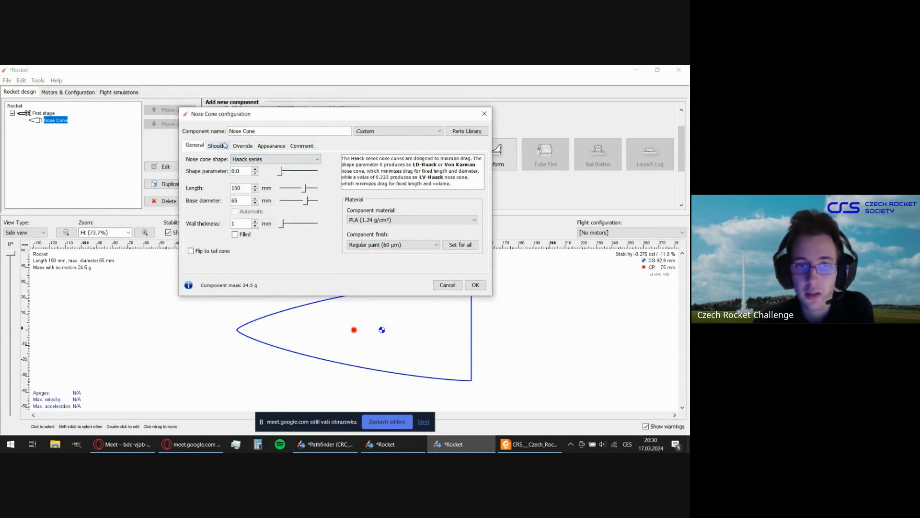
pyautogui.click(301, 149)
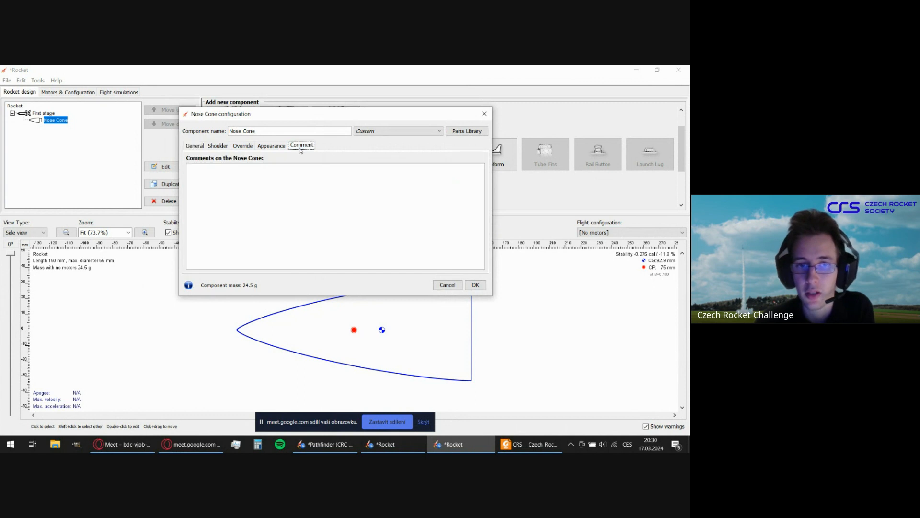
pyautogui.click(319, 180)
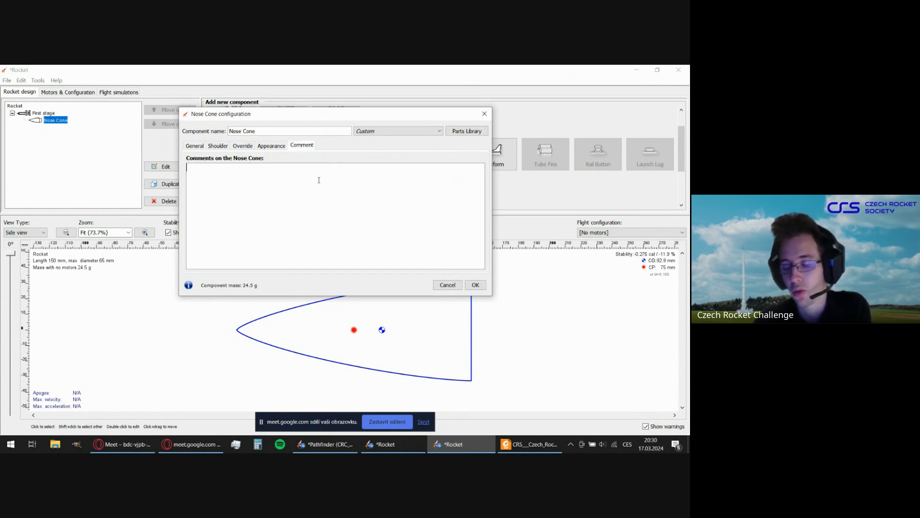
pyautogui.click(281, 146)
pyautogui.click(295, 146)
pyautogui.click(273, 146)
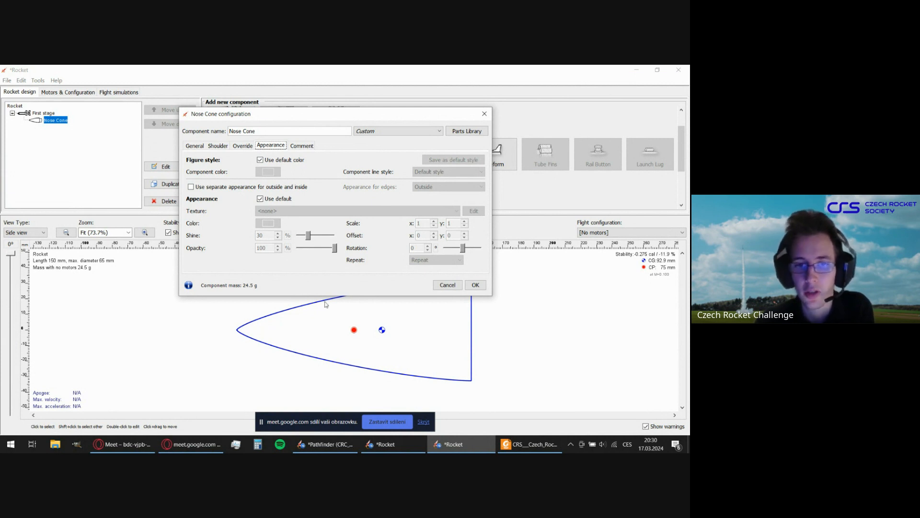
# Try overriding the nose cone's mass with 50 g, then turn the mass override off.
pyautogui.click(243, 145)
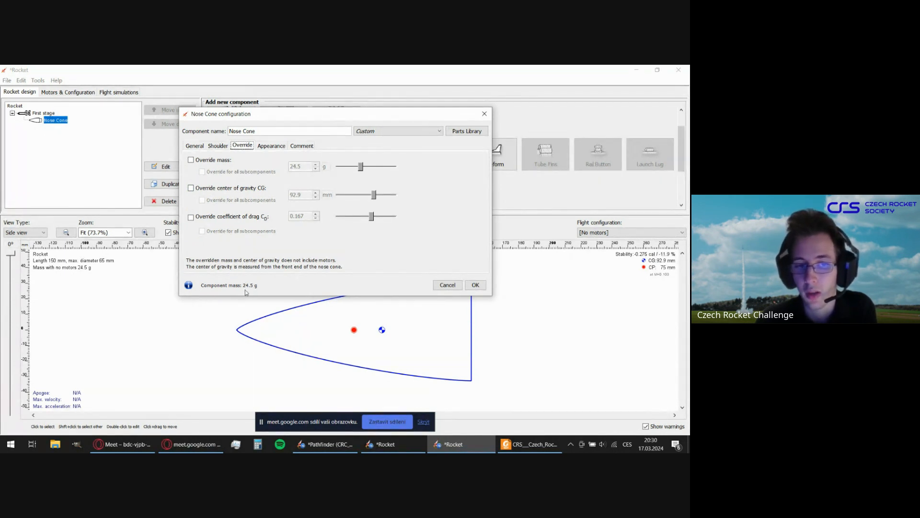
pyautogui.click(190, 159)
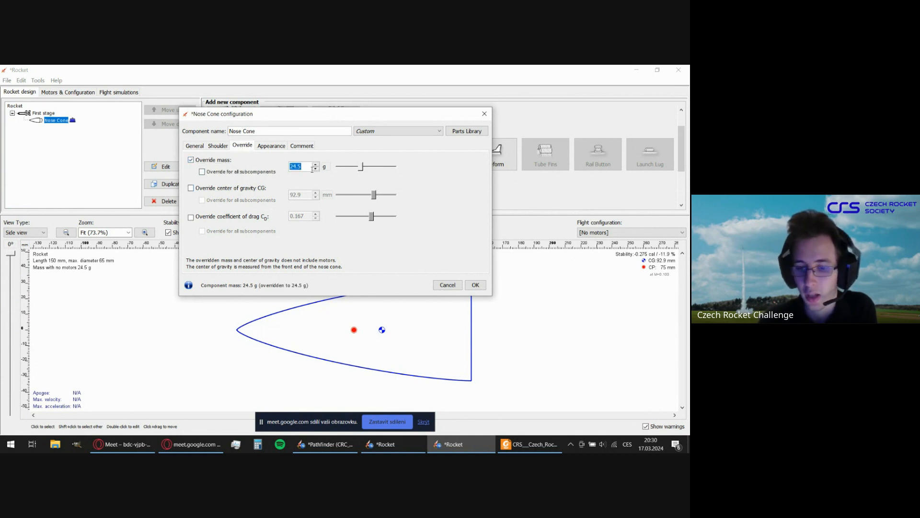
pyautogui.write('50')
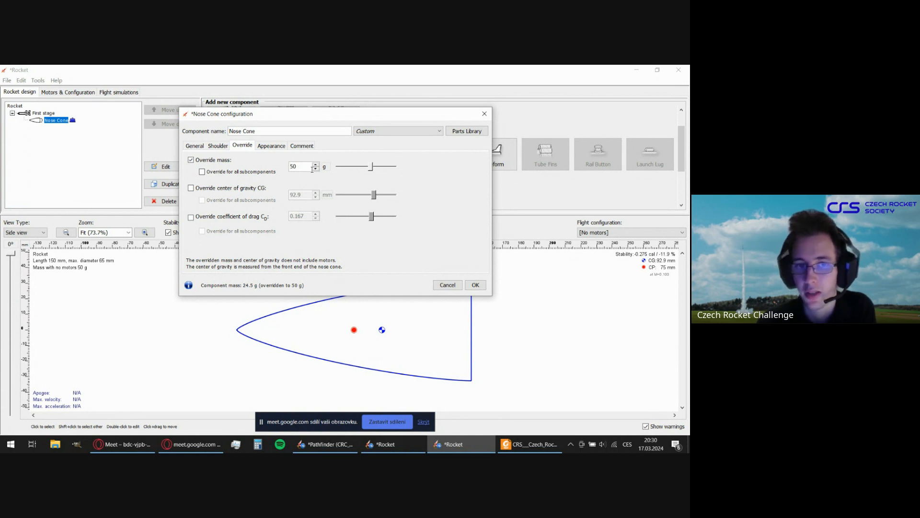
pyautogui.click(192, 160)
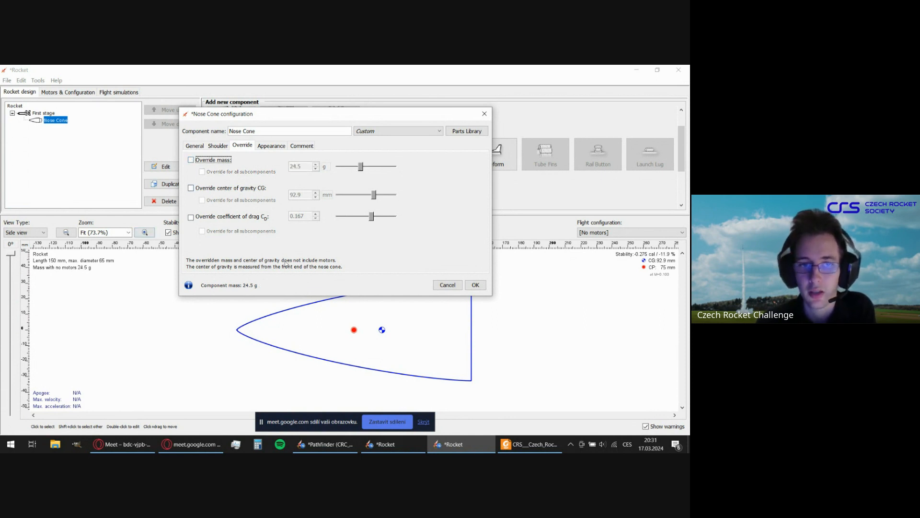
# Try a nose cone shoulder with a diameter of 60 mm, a length of 10 mm and a thickness of 2 mm.
pyautogui.click(218, 145)
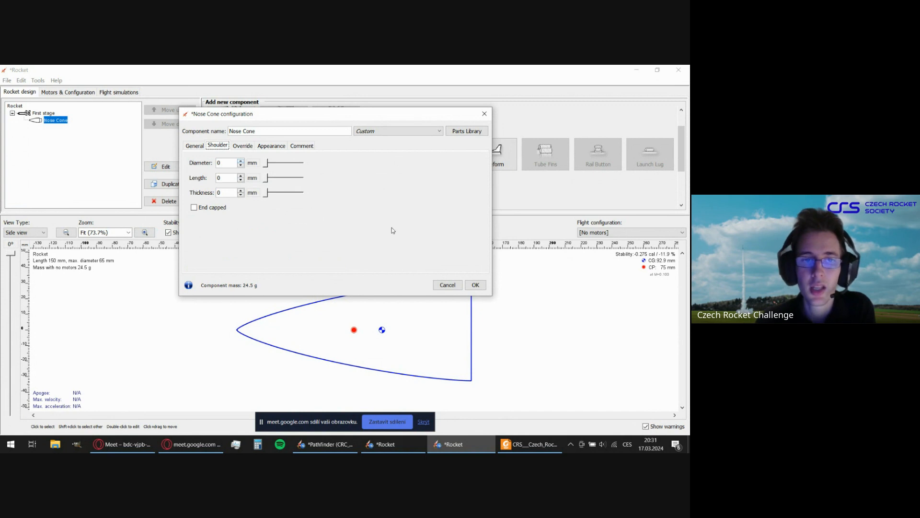
pyautogui.moveTo(306, 115); pyautogui.dragTo(237, 93)
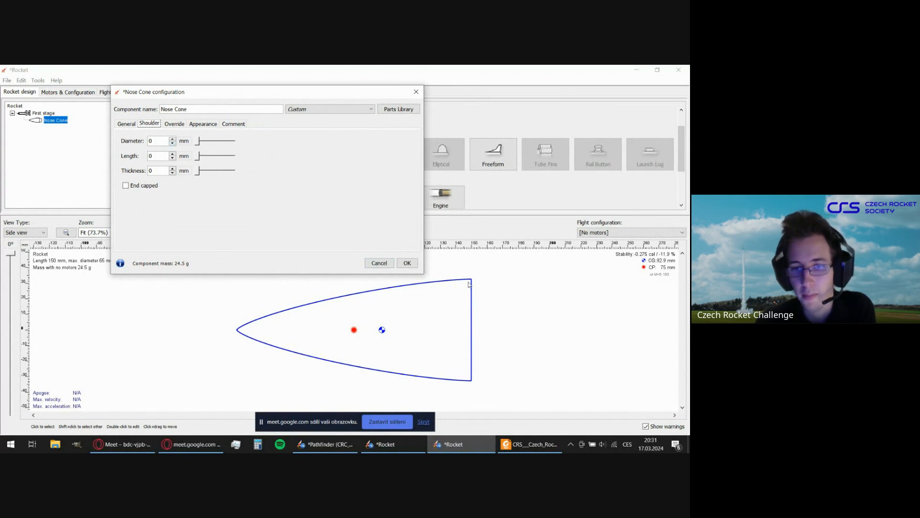
pyautogui.click(162, 139)
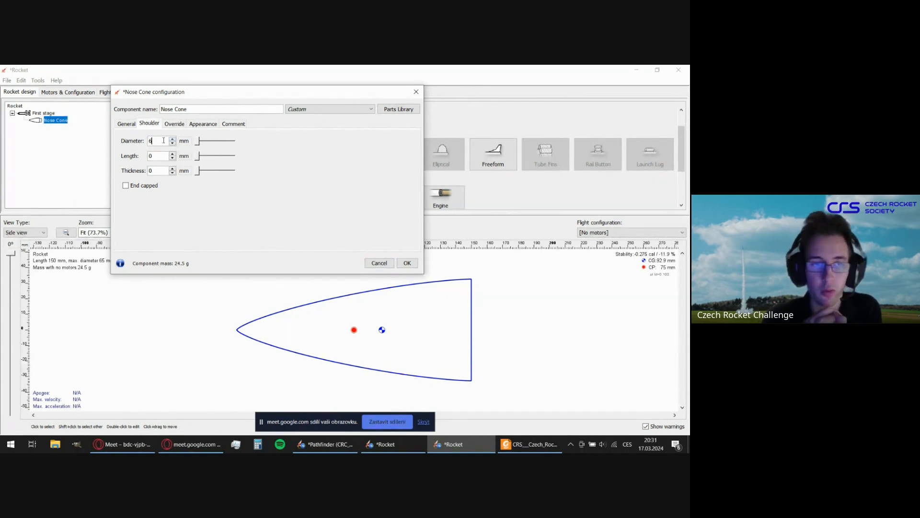
pyautogui.click(165, 155)
pyautogui.write('10')
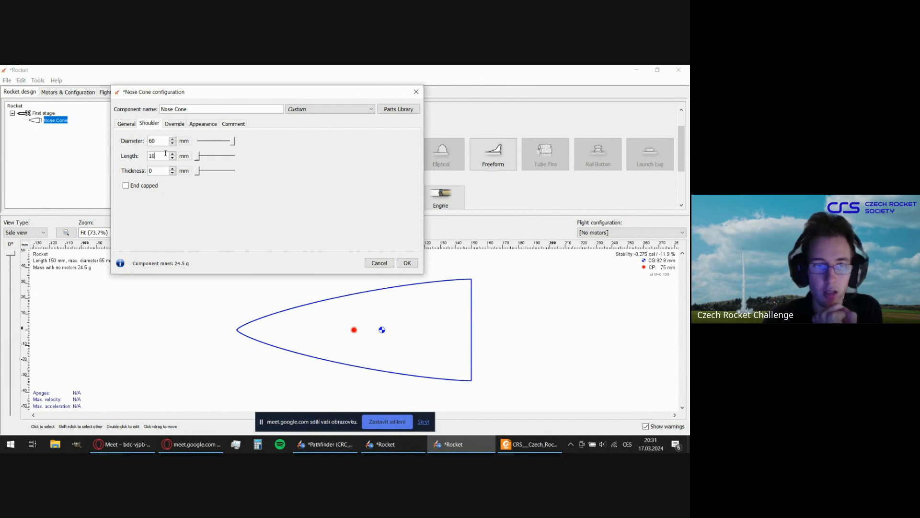
pyautogui.click(164, 172)
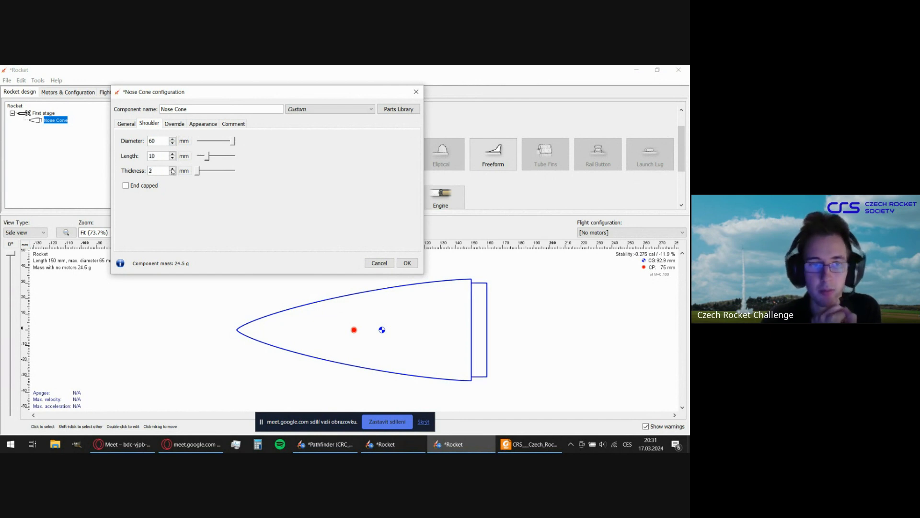
pyautogui.write('2')
pyautogui.click(162, 155)
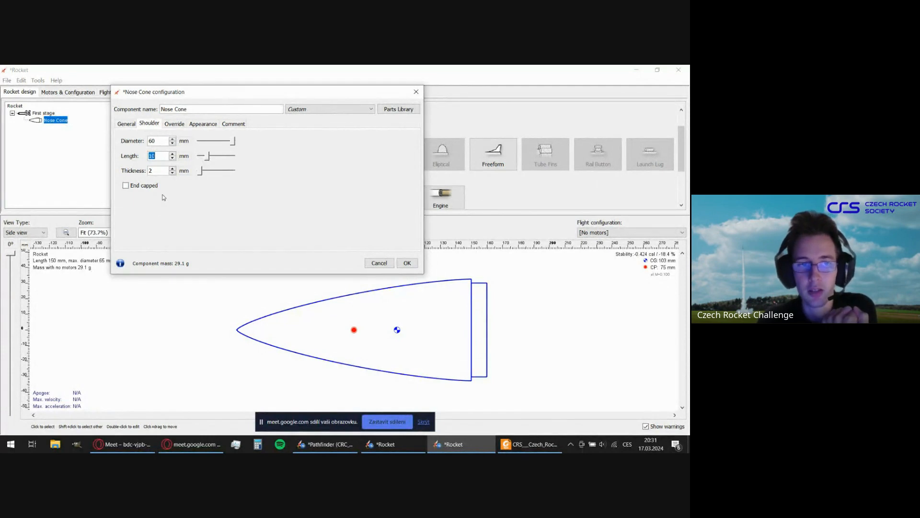
# Reset the shoulder's diameter, length and thickness to 0 mm and accept the nose cone configuration.
pyautogui.moveTo(232, 141)
pyautogui.mouseDown()
pyautogui.moveTo(196, 140)
pyautogui.moveTo(197, 156)
pyautogui.mouseUp()
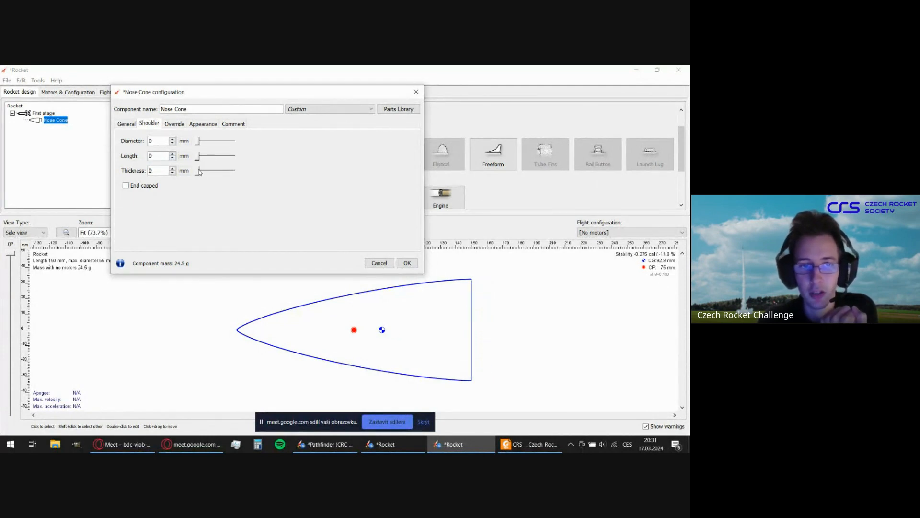
pyautogui.click(128, 126)
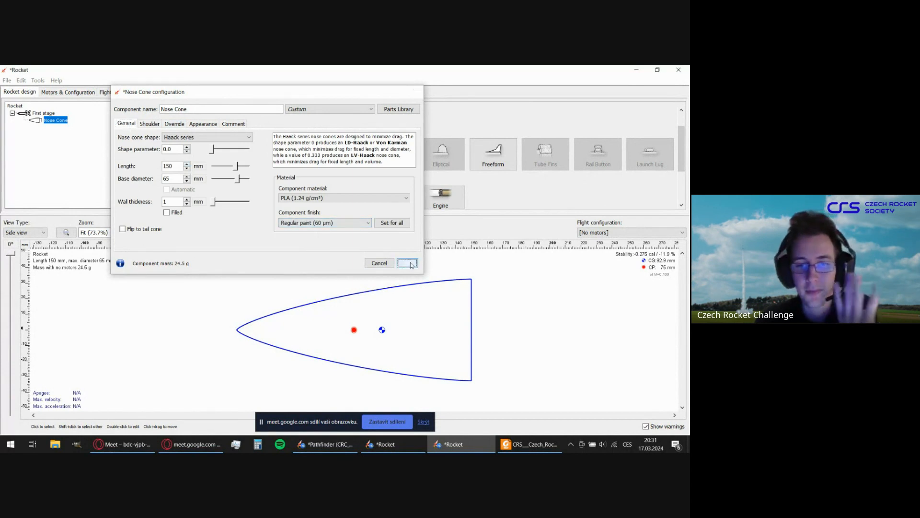
pyautogui.click(407, 263)
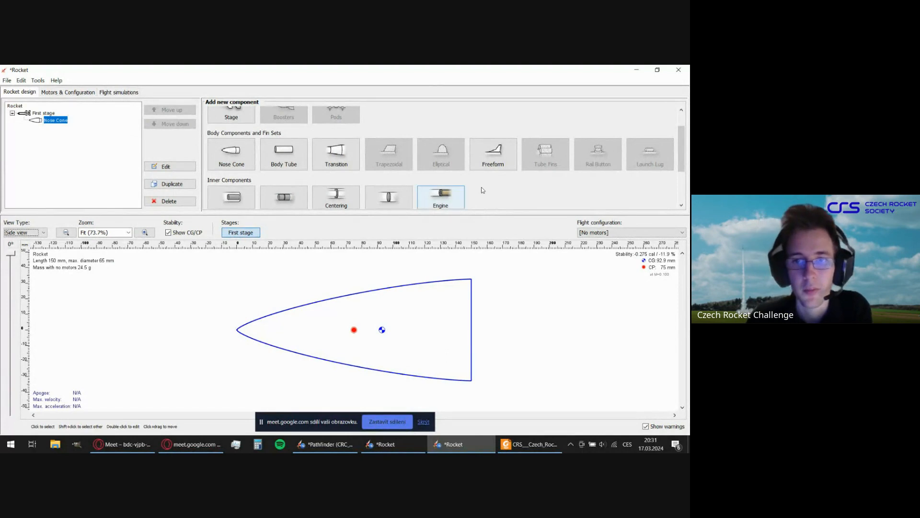
# Add a body tube behind the nose cone, set its length to 700 mm and accept its configuration with automatic outer diameter.
pyautogui.scroll(-3, 482, 187)
pyautogui.scroll(3, 482, 185)
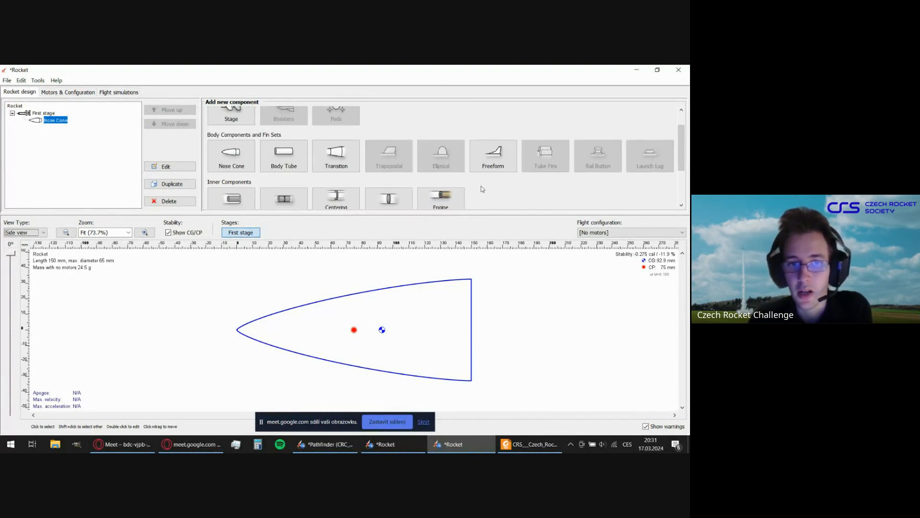
pyautogui.click(278, 163)
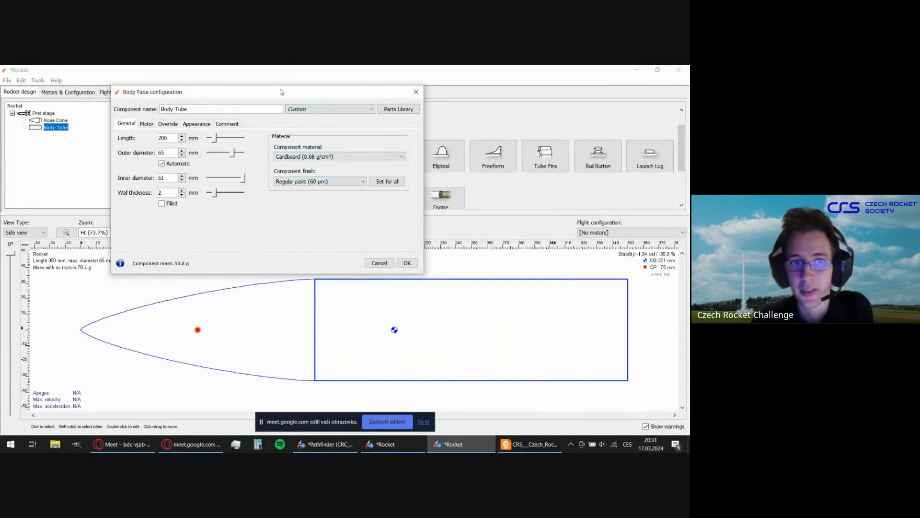
pyautogui.moveTo(281, 92); pyautogui.dragTo(313, 105)
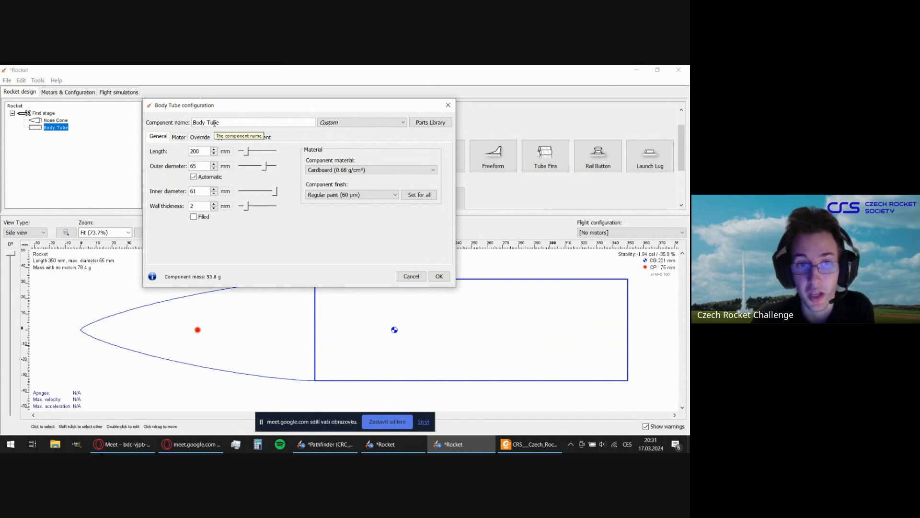
pyautogui.doubleClick(198, 152)
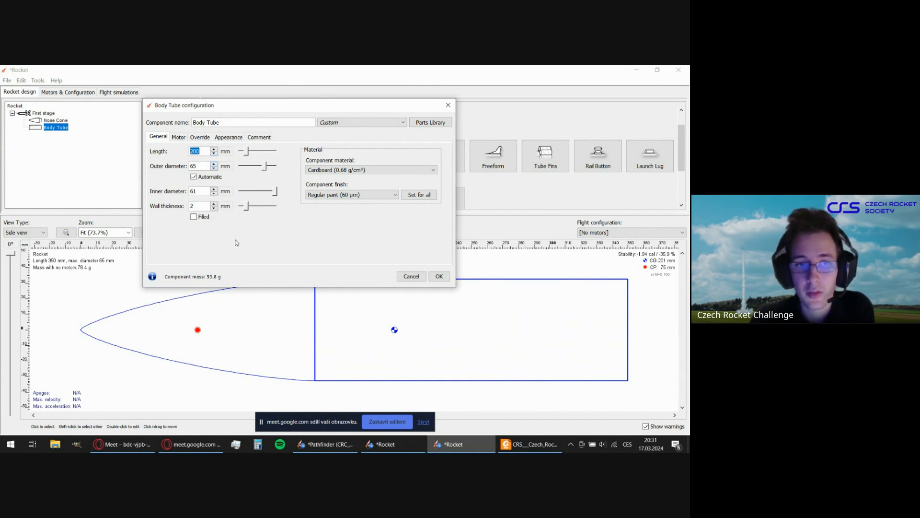
pyautogui.click(204, 154)
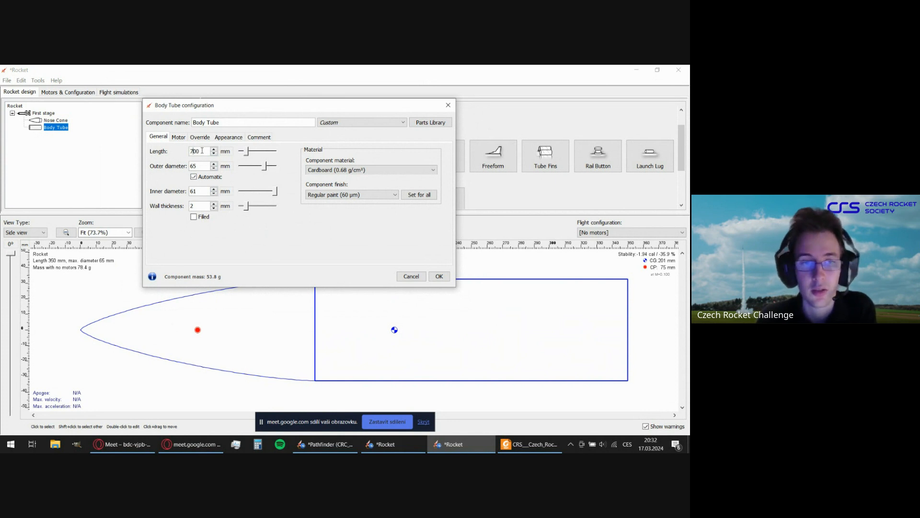
pyautogui.press('Tab')
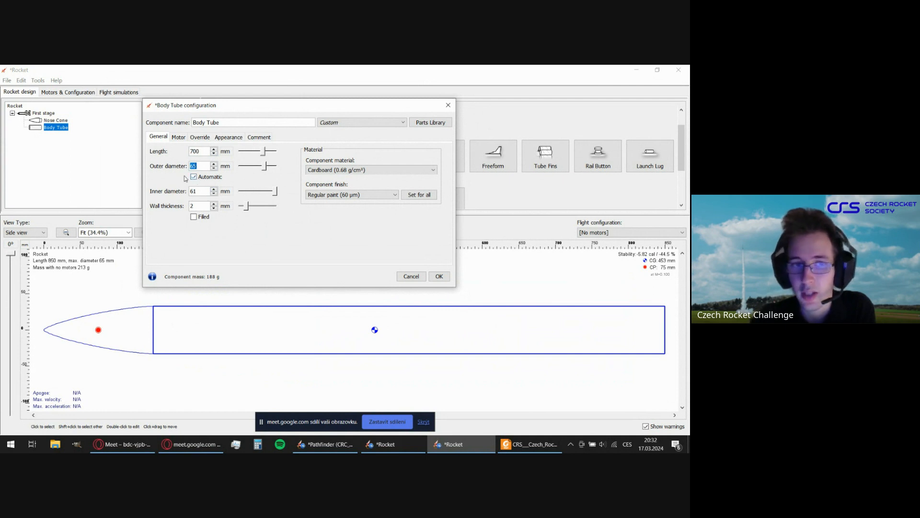
pyautogui.click(201, 151)
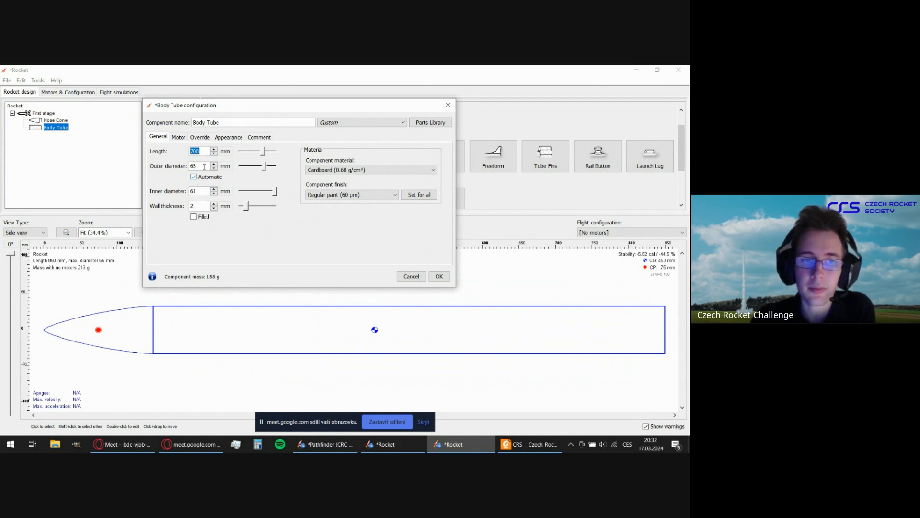
pyautogui.click(204, 167)
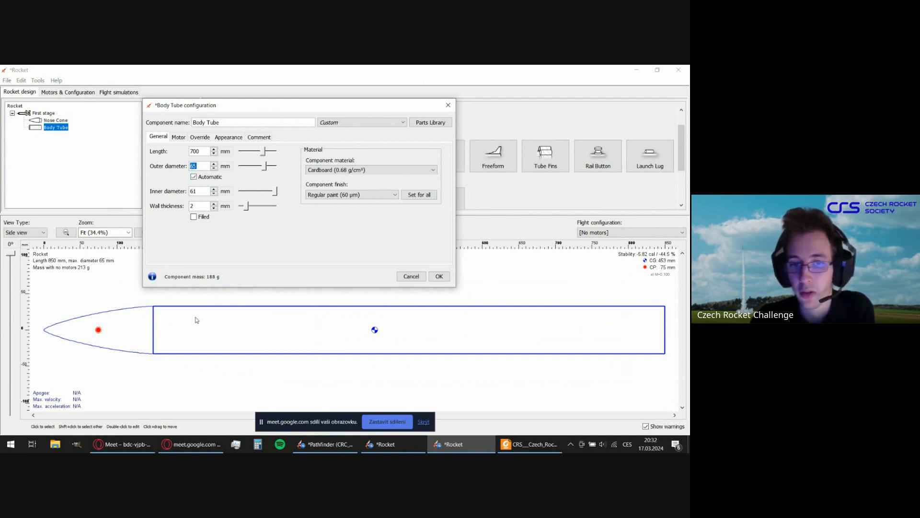
pyautogui.click(442, 278)
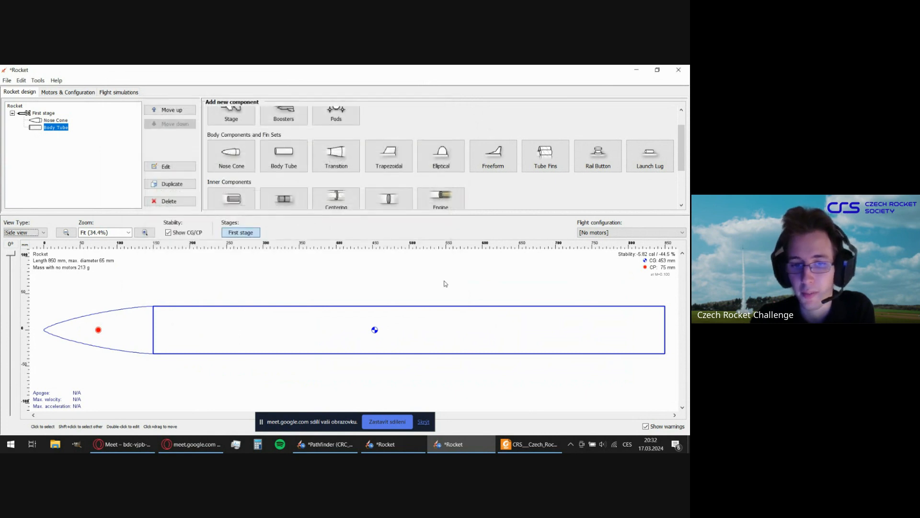
# Reopen the nose cone's configuration and set its base diameter to 100 mm.
pyautogui.doubleClick(140, 315)
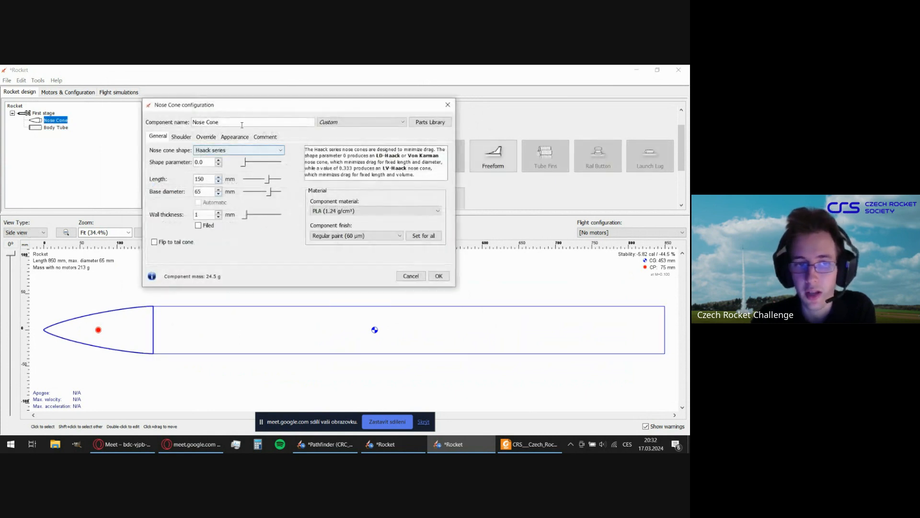
pyautogui.doubleClick(204, 192)
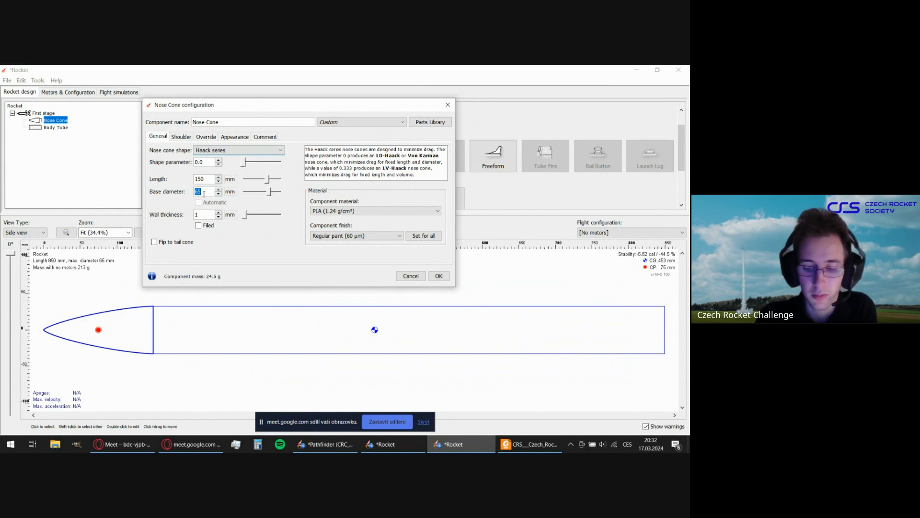
pyautogui.write('1')
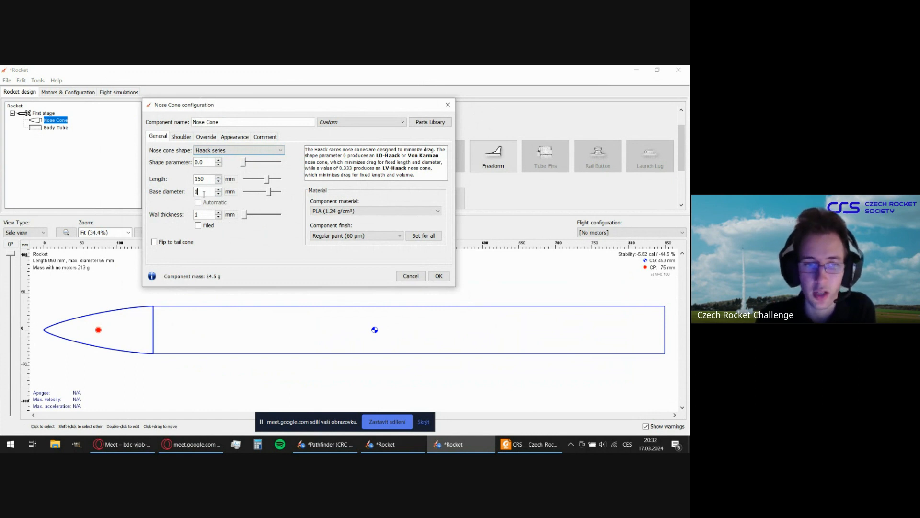
pyautogui.write('00')
pyautogui.press('Return')
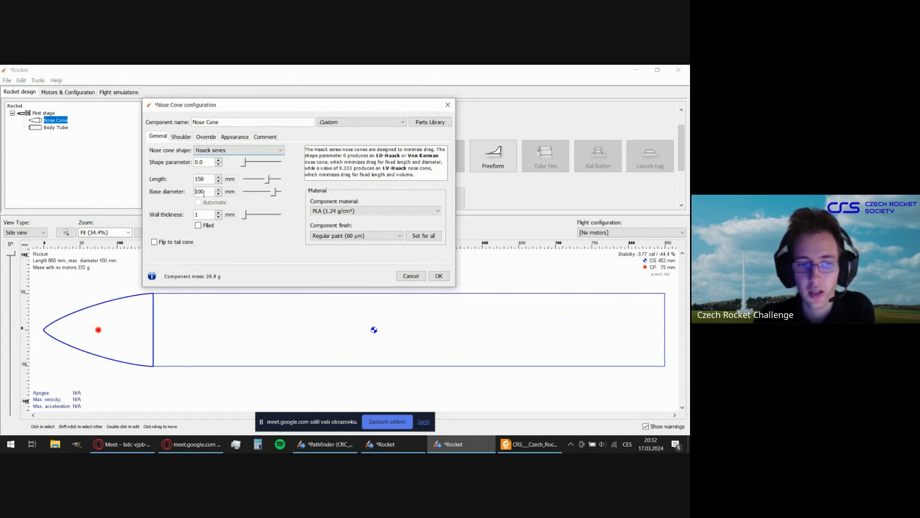
# Accept the nose cone configuration and undo its base diameter change.
pyautogui.click(445, 278)
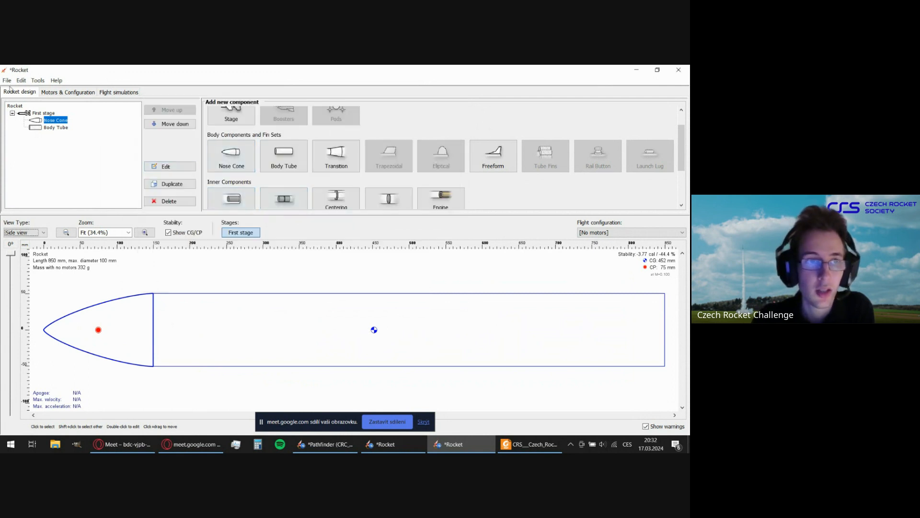
pyautogui.click(21, 80)
pyautogui.click(52, 91)
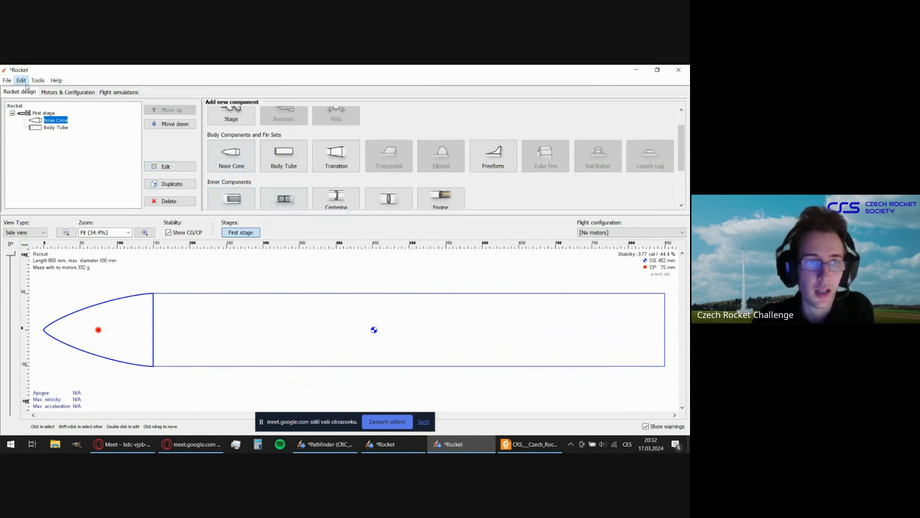
# Reopen the body tube's configuration and set its wall thickness to 1 mm and its material to PLA (1.24 g/cm³).
pyautogui.doubleClick(221, 317)
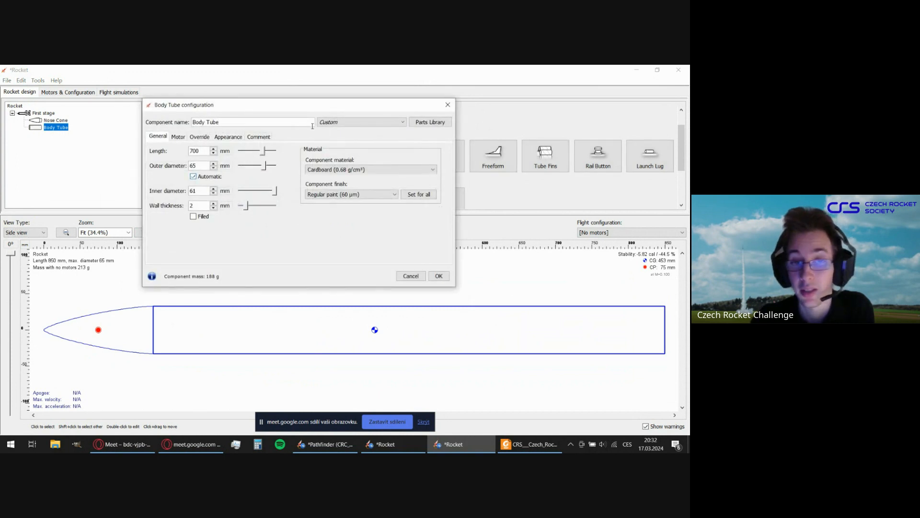
pyautogui.moveTo(312, 109); pyautogui.dragTo(363, 100)
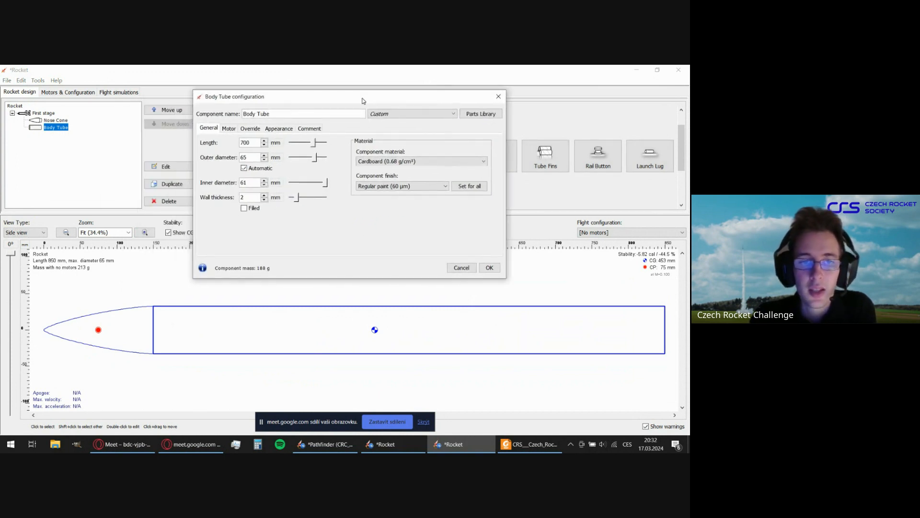
pyautogui.click(264, 201)
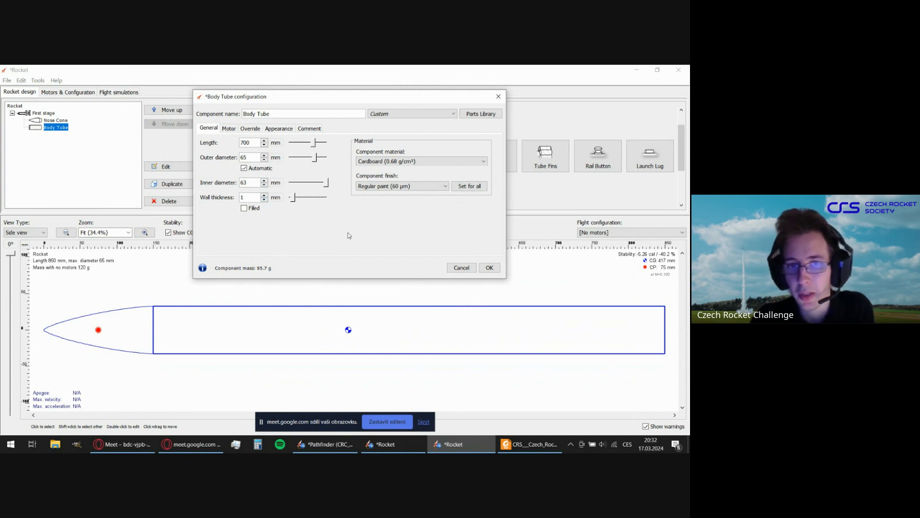
pyautogui.click(404, 162)
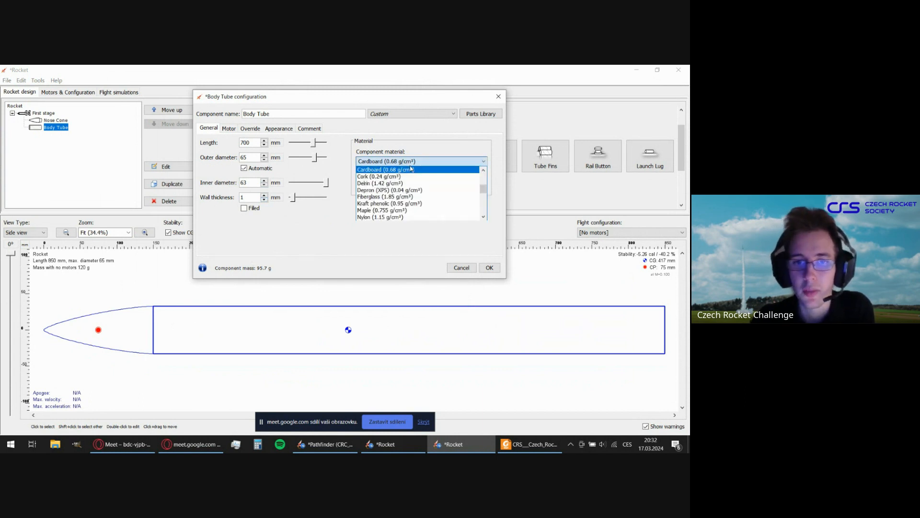
pyautogui.scroll(-3, 378, 191)
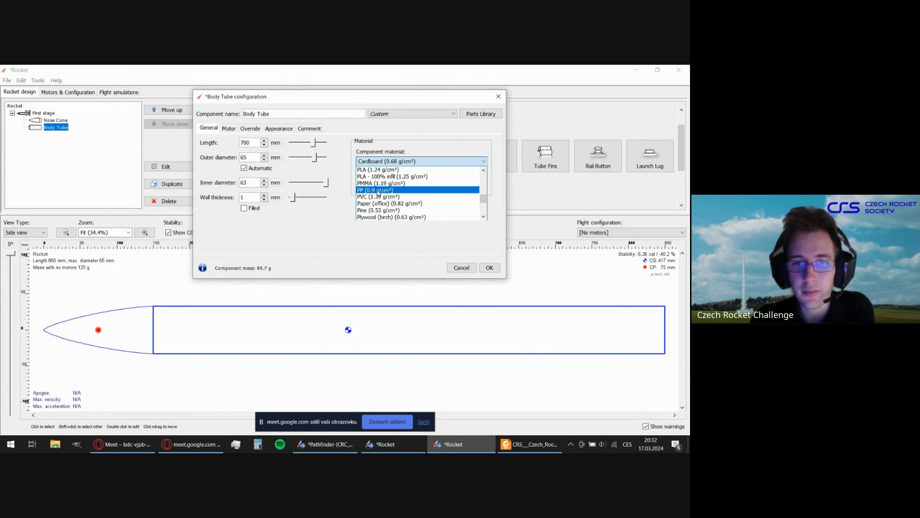
pyautogui.click(375, 170)
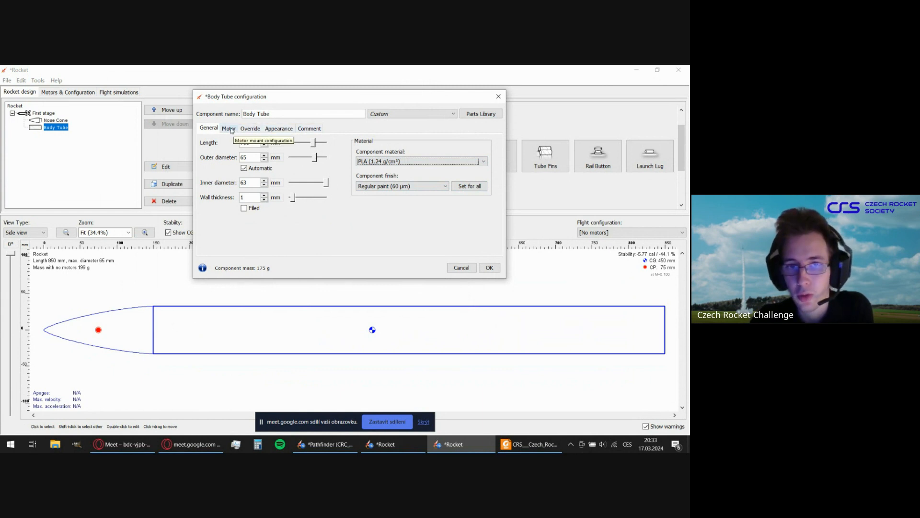
# Make the body tube a motor mount with automatic ignition and accept its configuration.
pyautogui.click(229, 129)
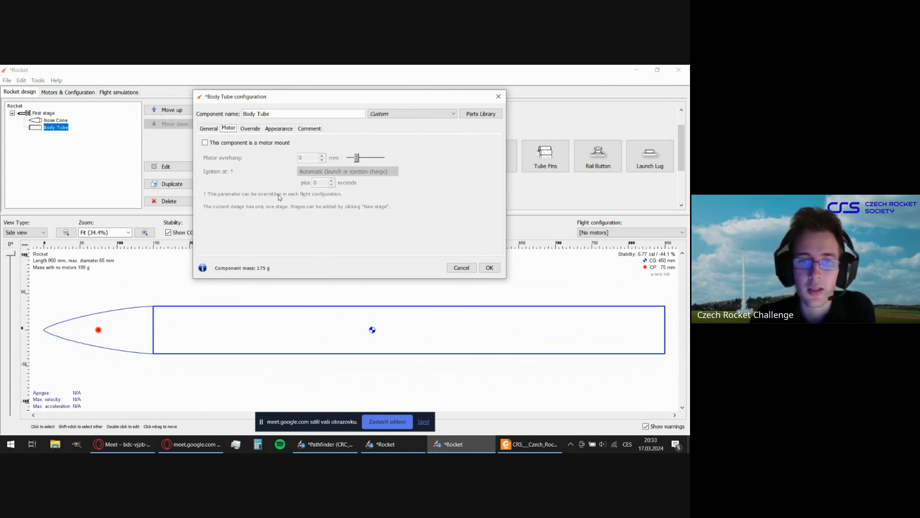
pyautogui.moveTo(326, 98)
pyautogui.mouseDown()
pyautogui.moveTo(343, 108)
pyautogui.moveTo(336, 105)
pyautogui.mouseUp()
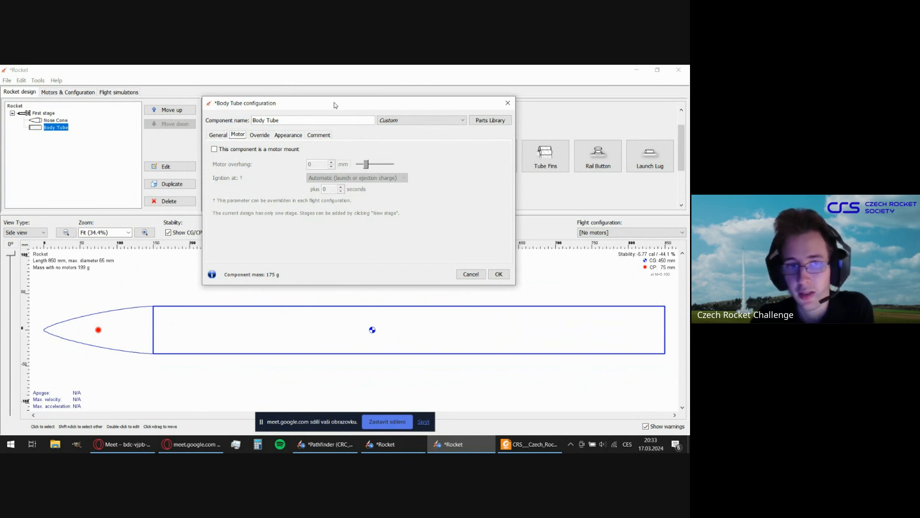
pyautogui.click(214, 149)
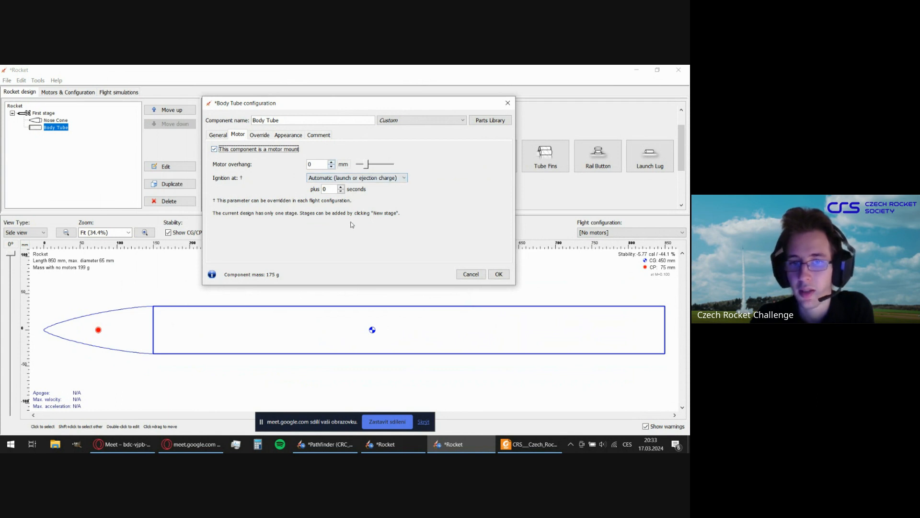
pyautogui.click(499, 274)
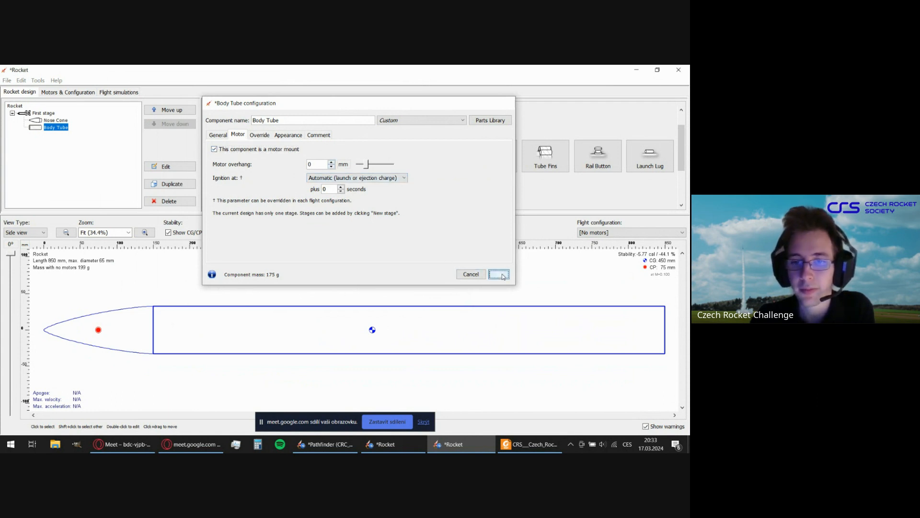
pyautogui.click(321, 280)
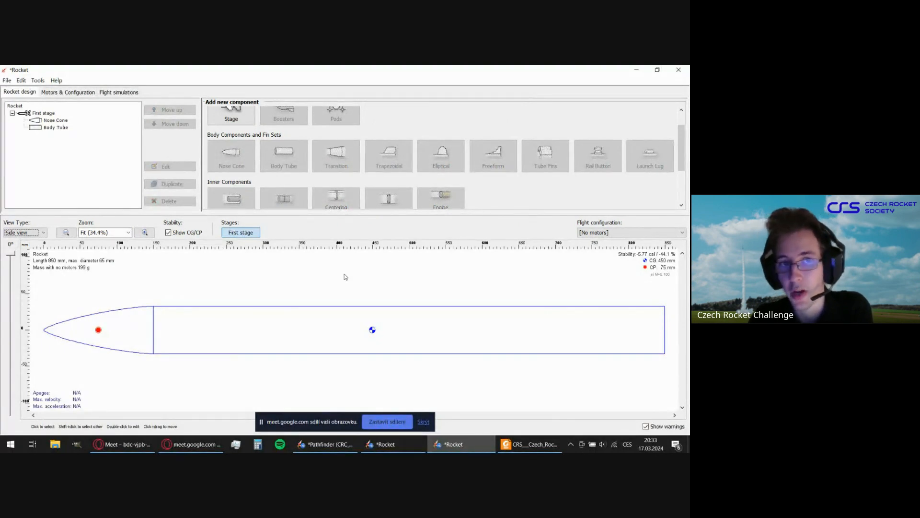
pyautogui.scroll(2, 395, 154)
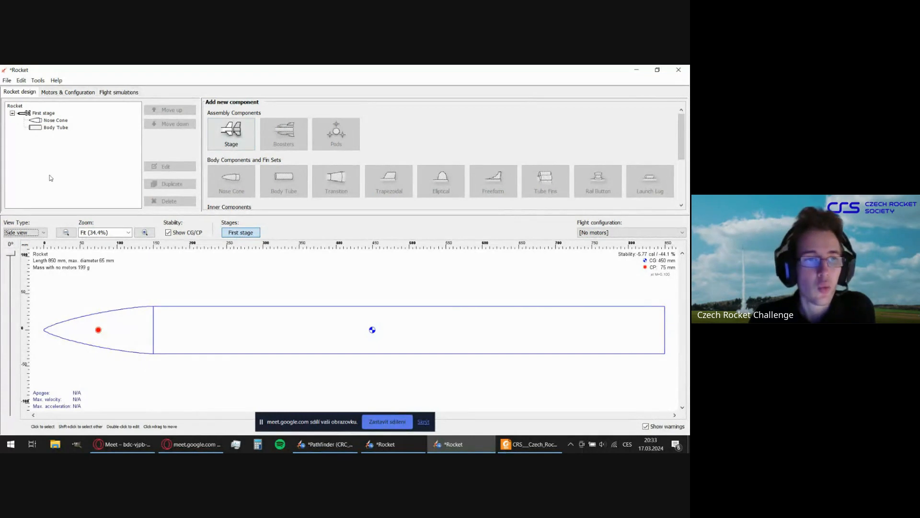
# Create a new motor configuration for the body tube and browse the CRS motors available for it.
pyautogui.click(62, 93)
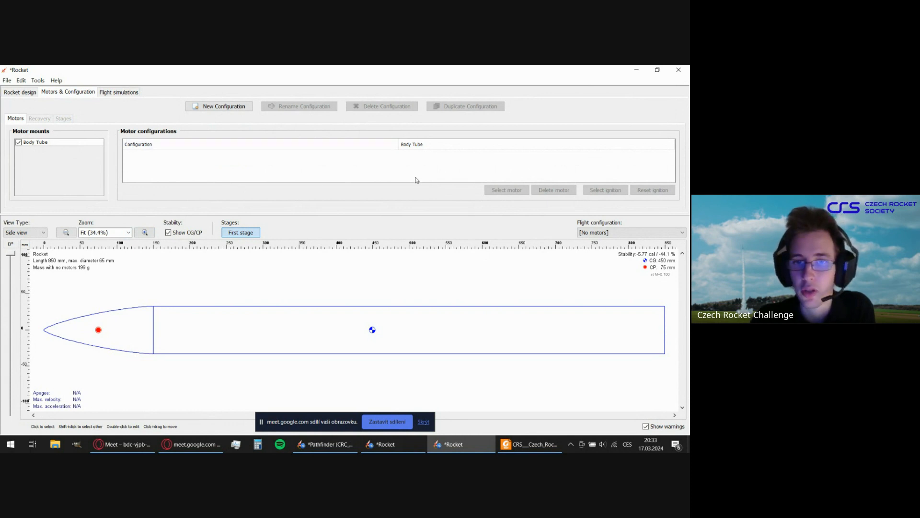
pyautogui.click(241, 108)
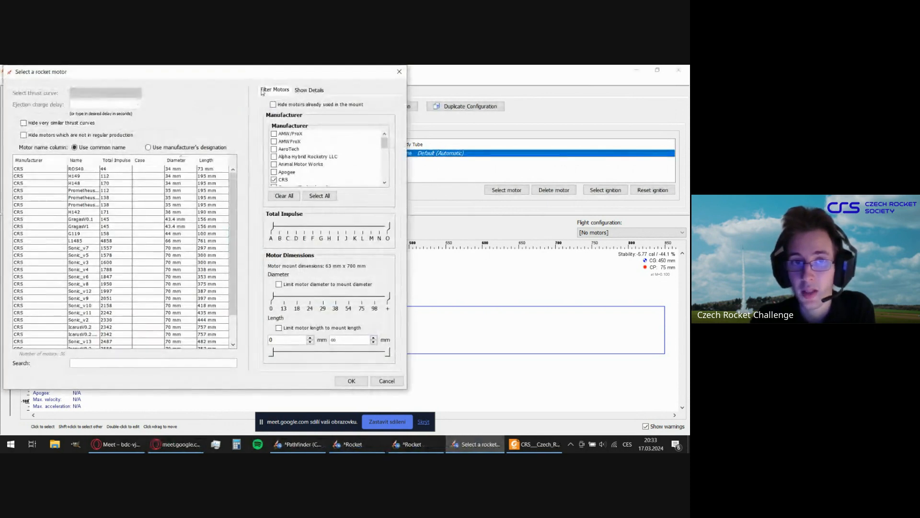
pyautogui.moveTo(258, 74); pyautogui.dragTo(342, 86)
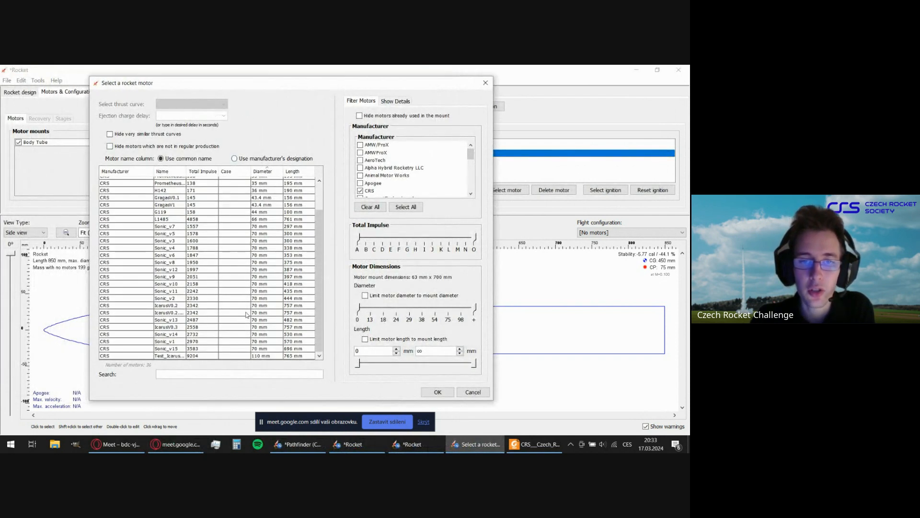
pyautogui.scroll(-2, 246, 296)
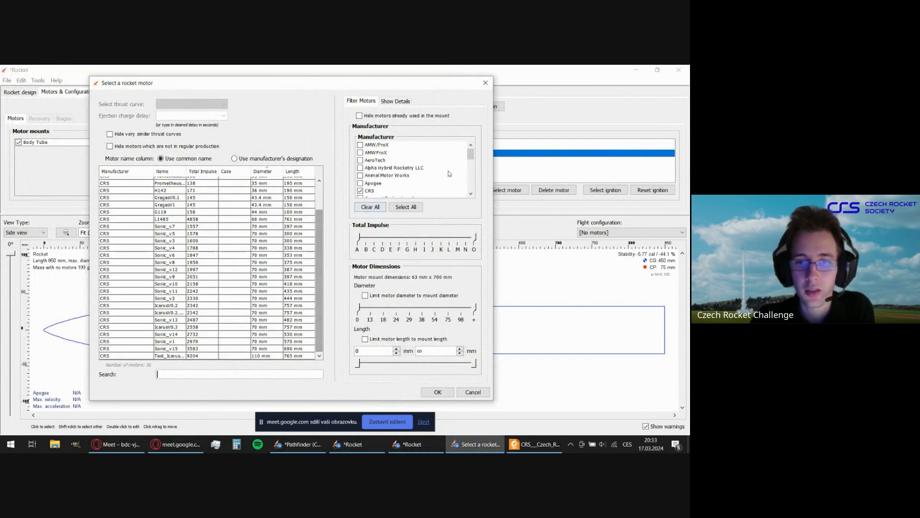
# Try listing the motors of all manufacturers and restrict the list to CRS again.
pyautogui.click(411, 207)
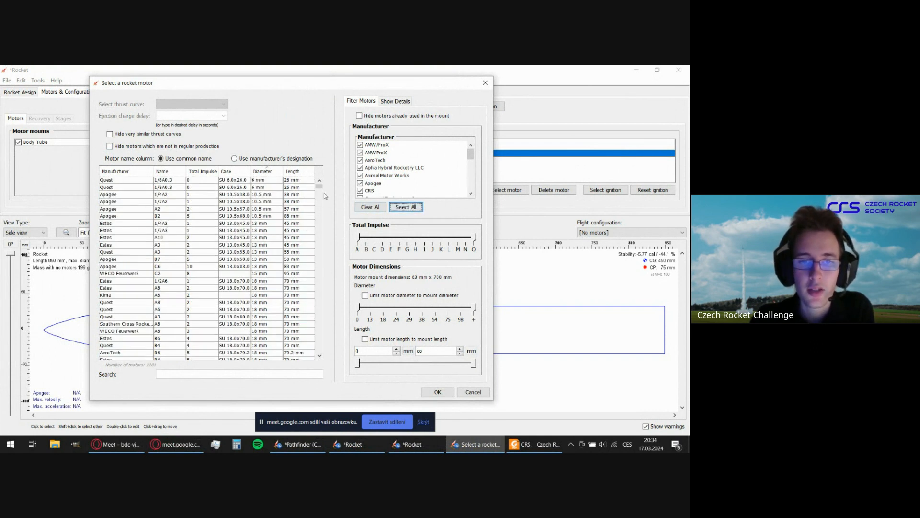
pyautogui.moveTo(319, 188); pyautogui.dragTo(355, 187)
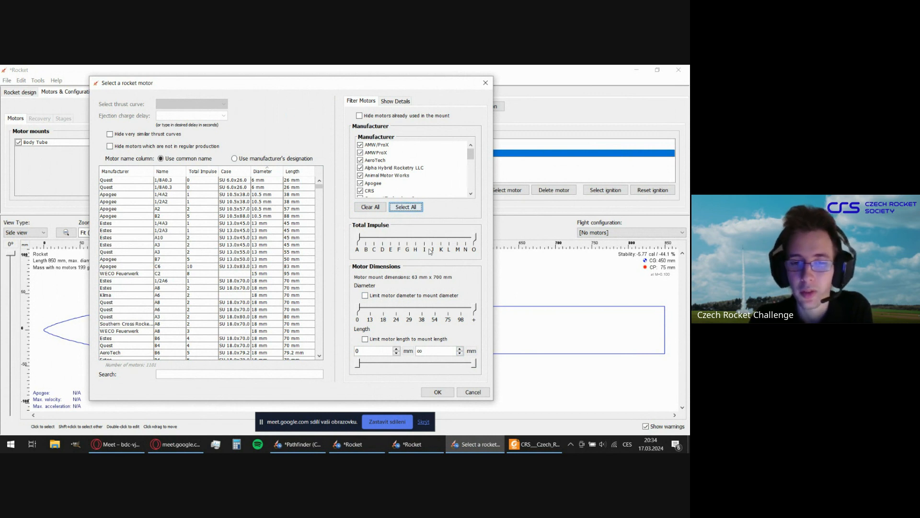
pyautogui.click(382, 210)
pyautogui.scroll(-1, 369, 173)
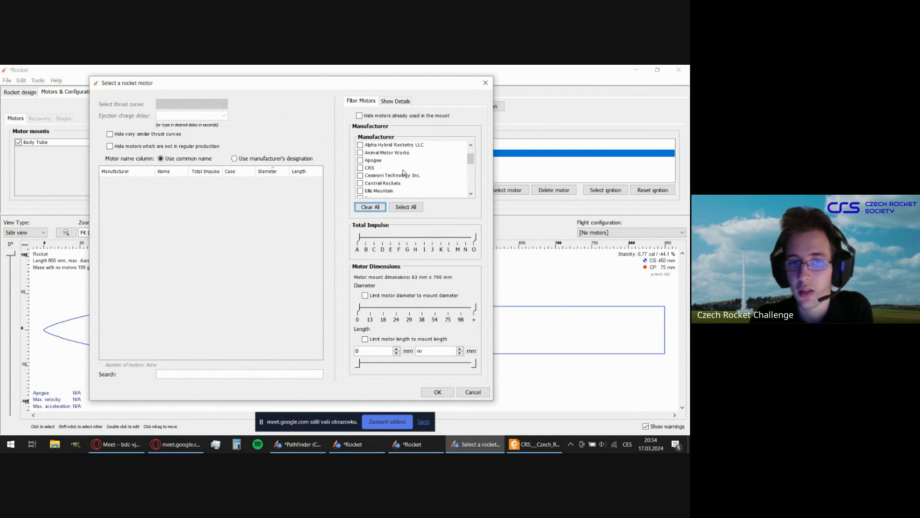
pyautogui.click(361, 168)
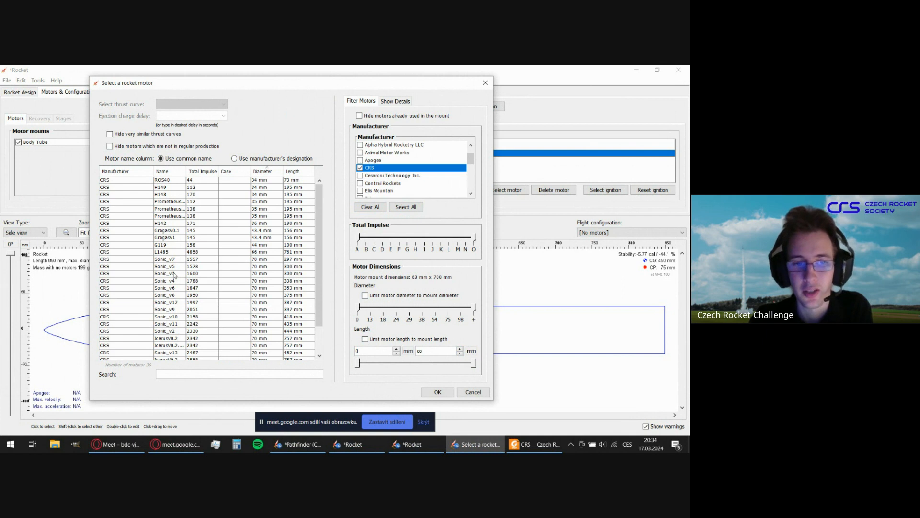
# Pick the CRS motor GragasV1 from the motor list and display its details and thrust curve.
pyautogui.scroll(-2, 174, 274)
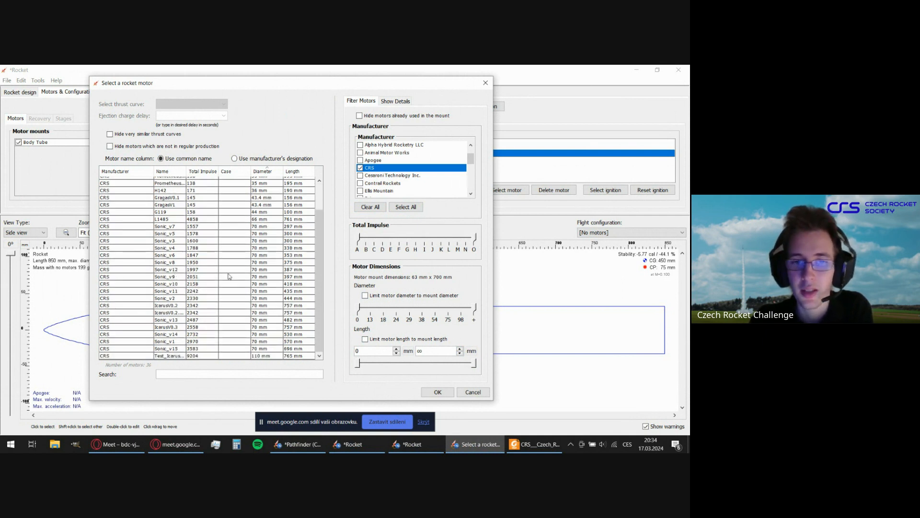
pyautogui.scroll(2, 229, 276)
pyautogui.scroll(-2, 229, 276)
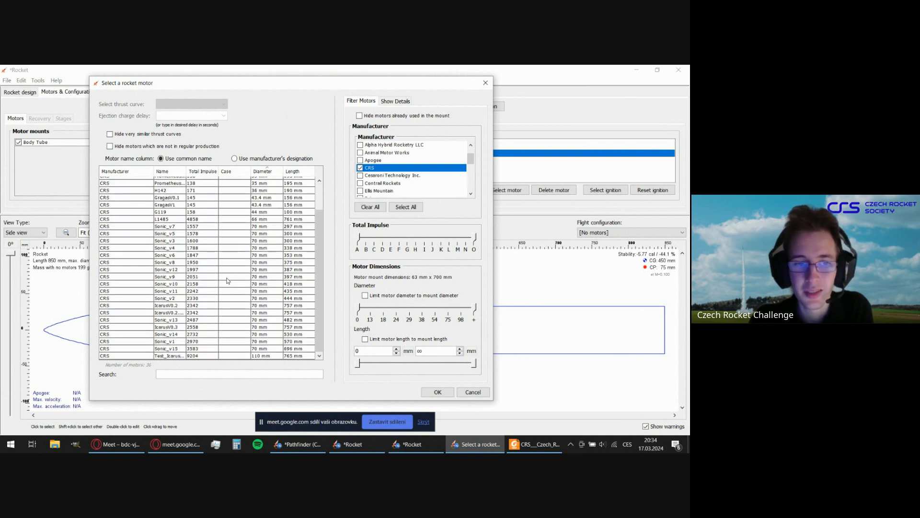
pyautogui.scroll(2, 227, 281)
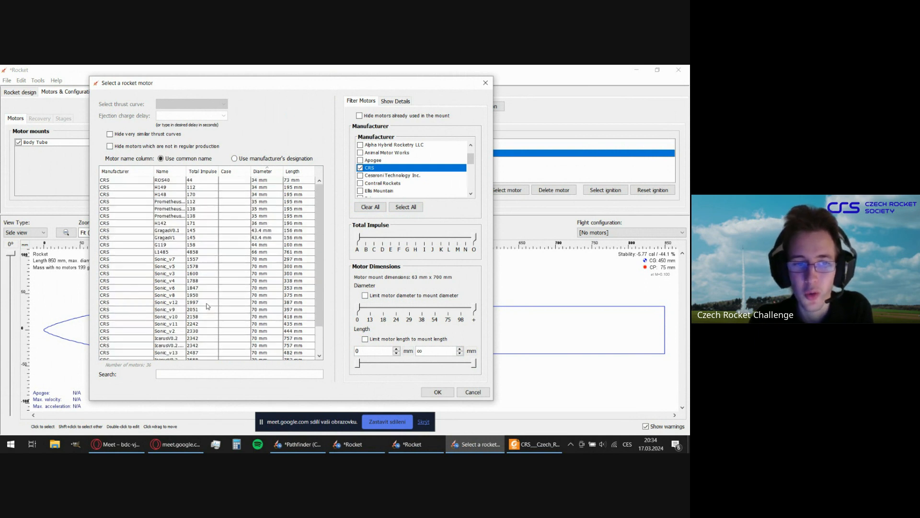
pyautogui.click(133, 238)
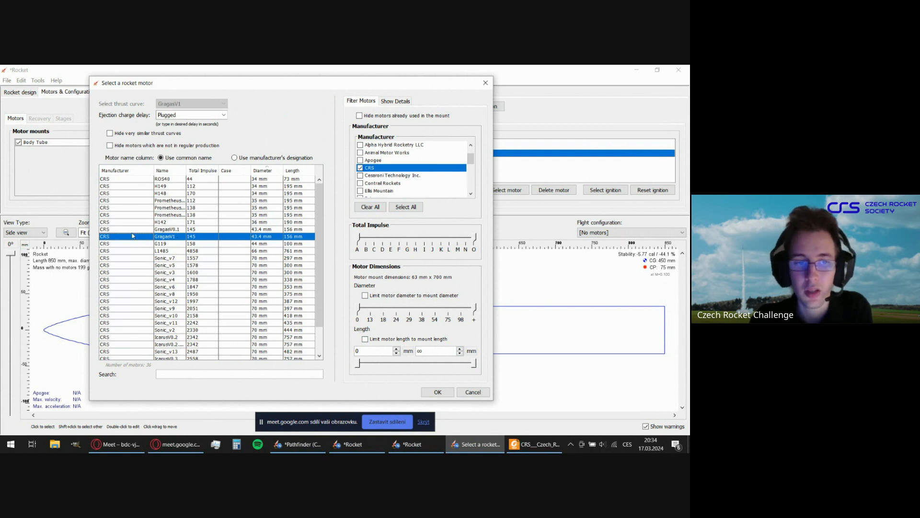
pyautogui.click(394, 103)
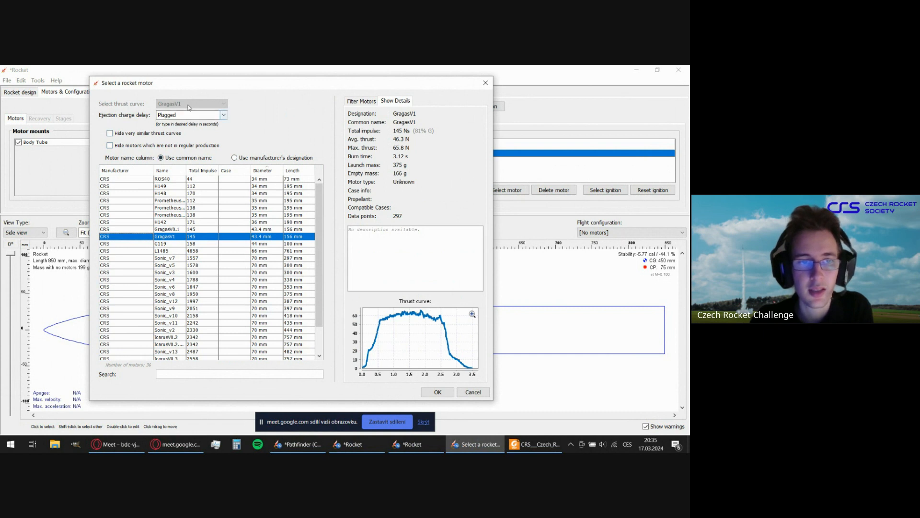
# Try hiding very similar thrust curves and motors not in regular production, and clear both filters.
pyautogui.click(224, 115)
pyautogui.click(224, 116)
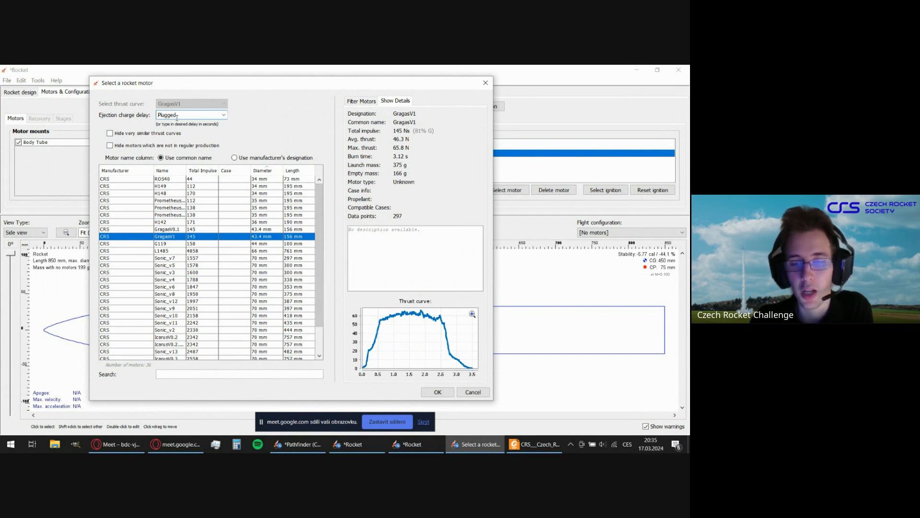
pyautogui.press('Tab')
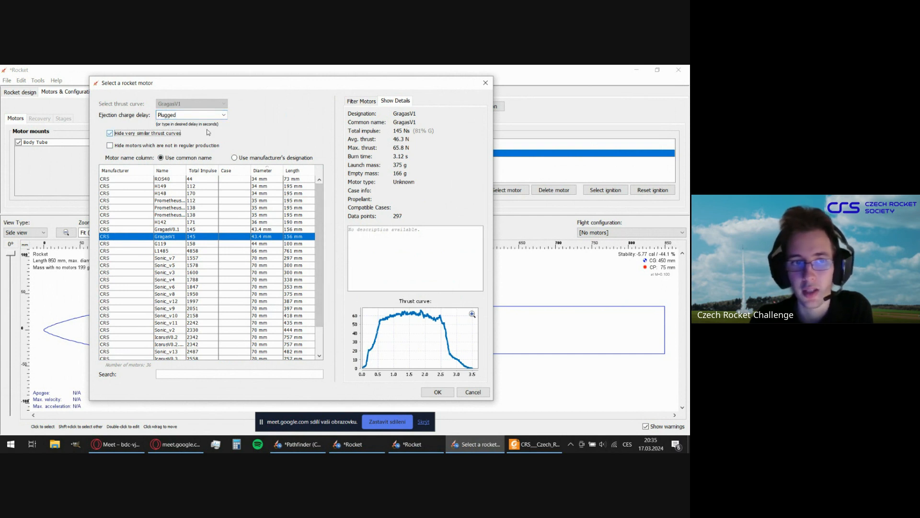
pyautogui.click(144, 148)
pyautogui.click(130, 134)
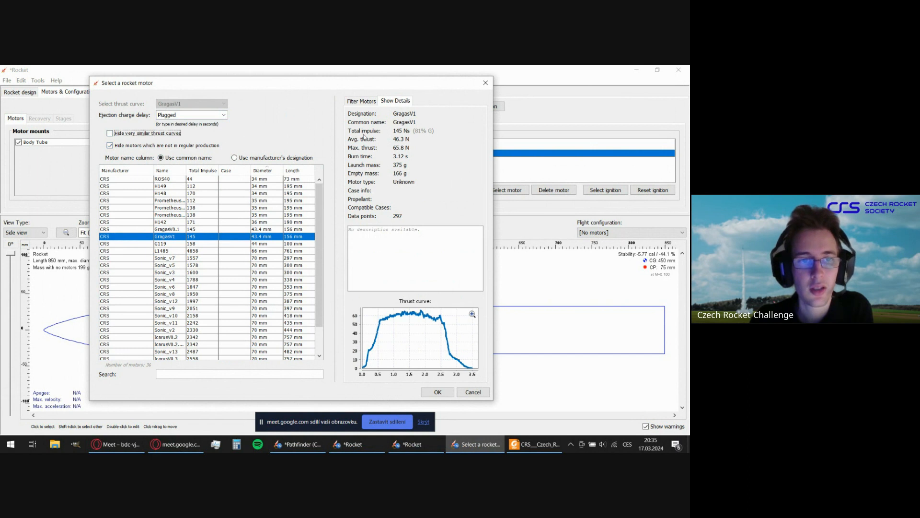
pyautogui.click(183, 146)
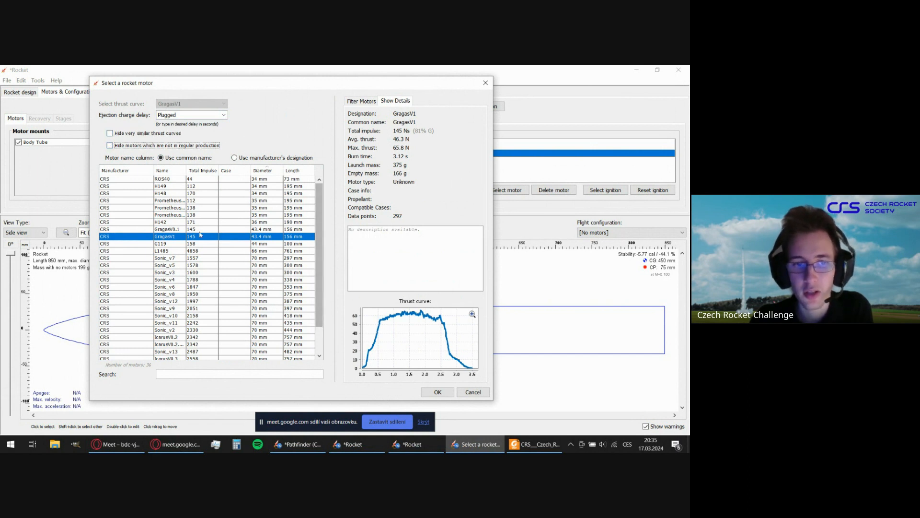
# Accept the GragasV1 motor with a plugged ejection charge and select its entry in the body tube's motor configuration.
pyautogui.click(440, 392)
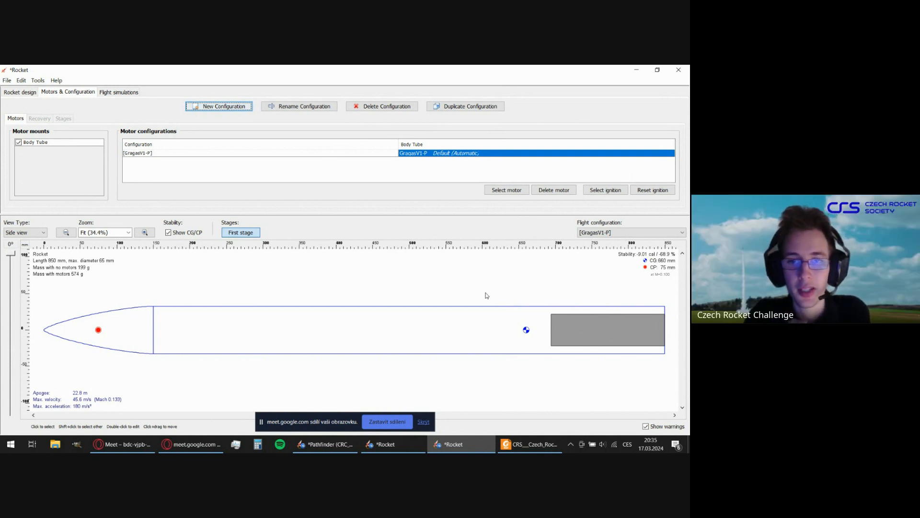
pyautogui.click(366, 153)
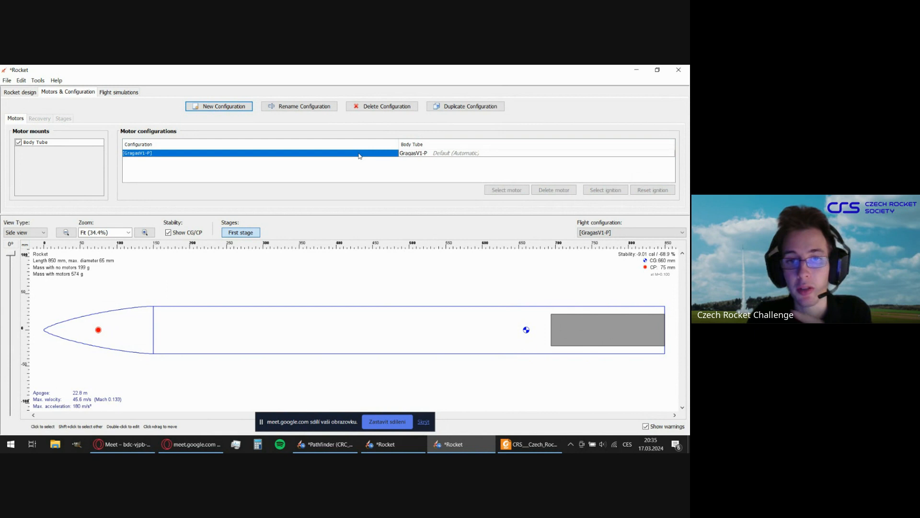
pyautogui.click(482, 167)
pyautogui.click(463, 155)
pyautogui.click(449, 164)
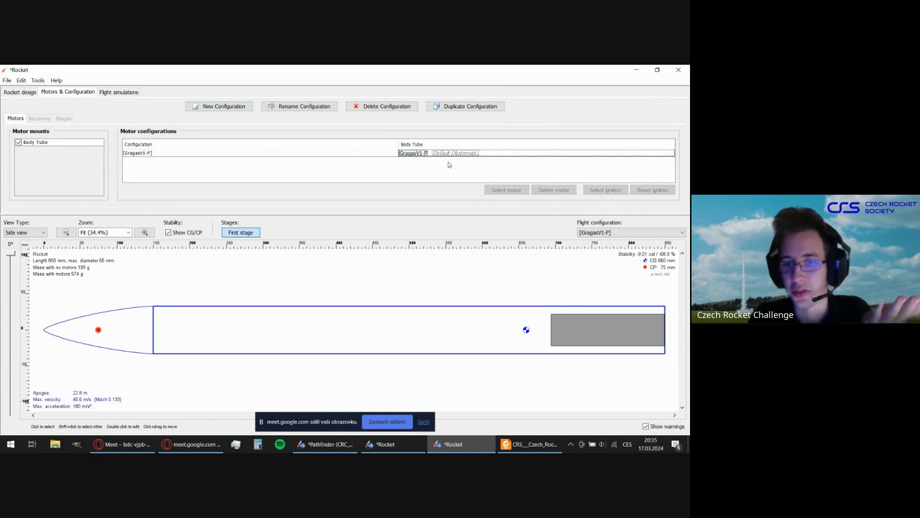
pyautogui.click(455, 154)
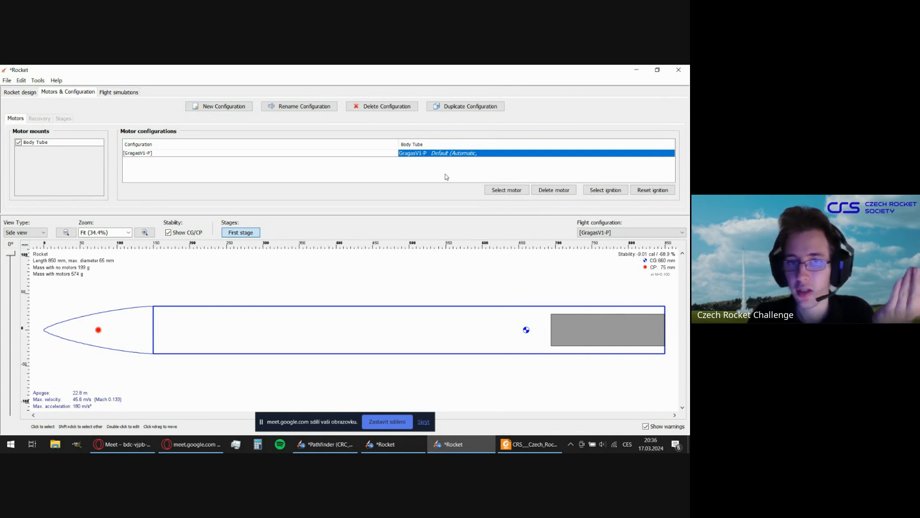
# Add a conical transition behind the body tube, 80 mm long with a 40 mm aft diameter.
pyautogui.click(447, 177)
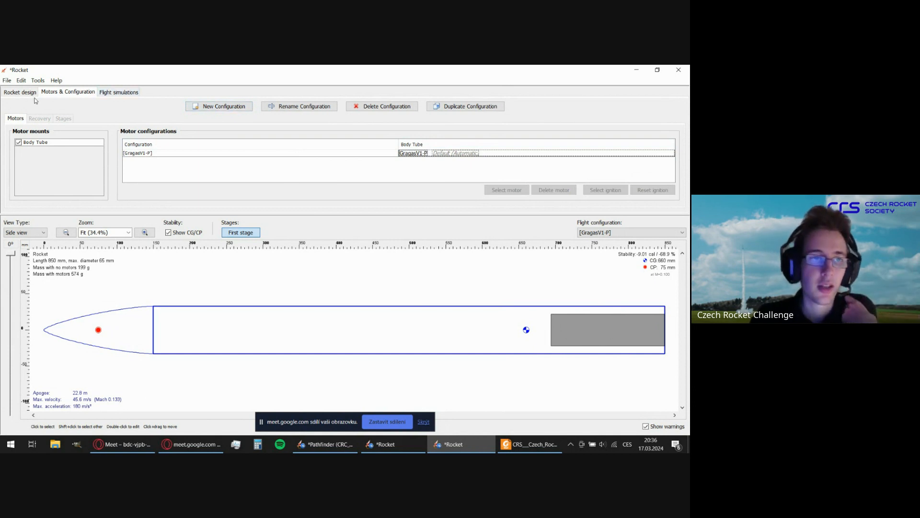
pyautogui.click(19, 92)
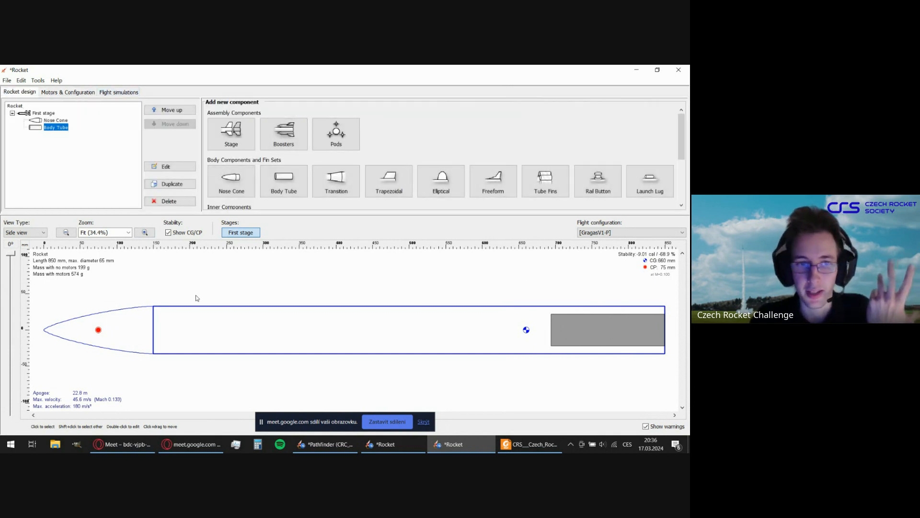
pyautogui.scroll(-1, 367, 182)
pyautogui.scroll(-1, 366, 183)
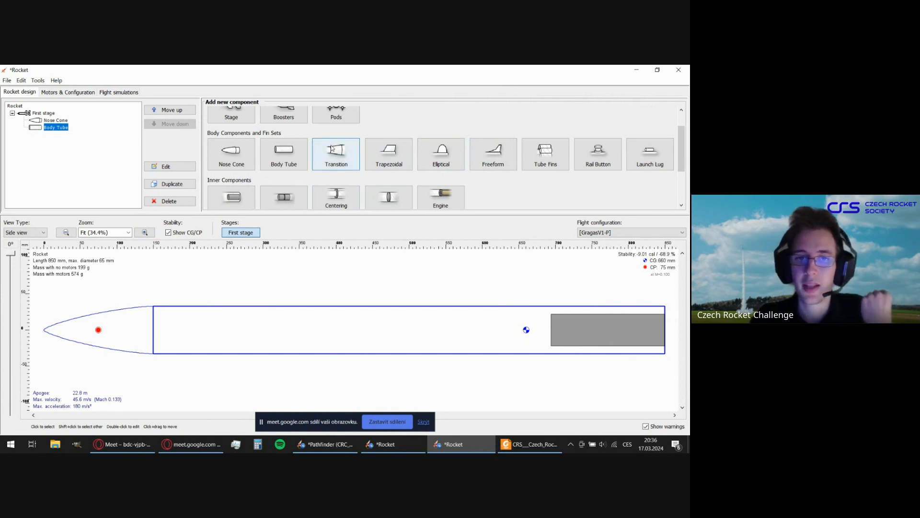
pyautogui.click(336, 154)
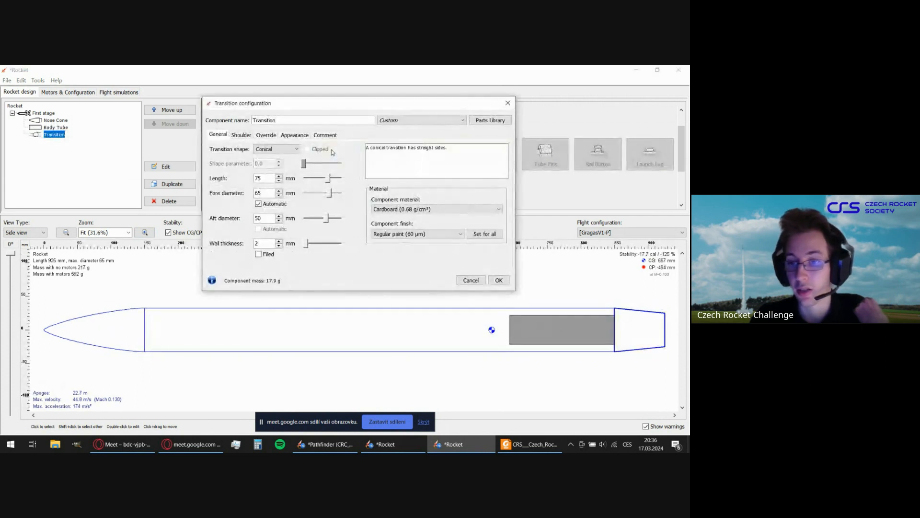
pyautogui.moveTo(342, 106); pyautogui.dragTo(372, 101)
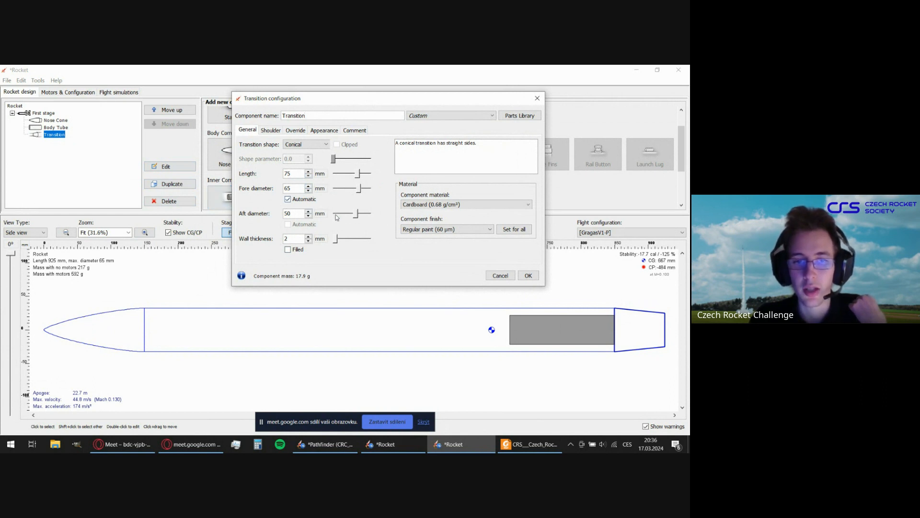
pyautogui.moveTo(359, 174); pyautogui.dragTo(363, 174)
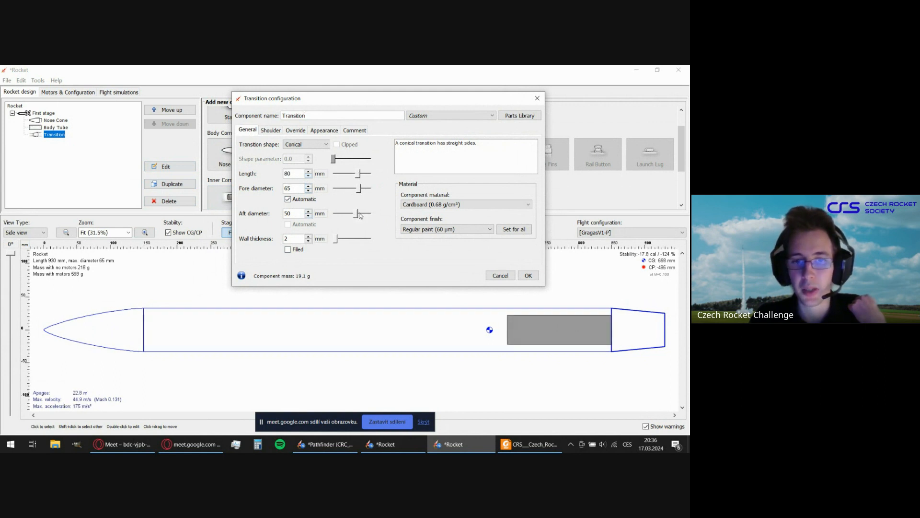
pyautogui.moveTo(357, 213)
pyautogui.mouseDown()
pyautogui.moveTo(340, 214)
pyautogui.moveTo(356, 216)
pyautogui.mouseUp()
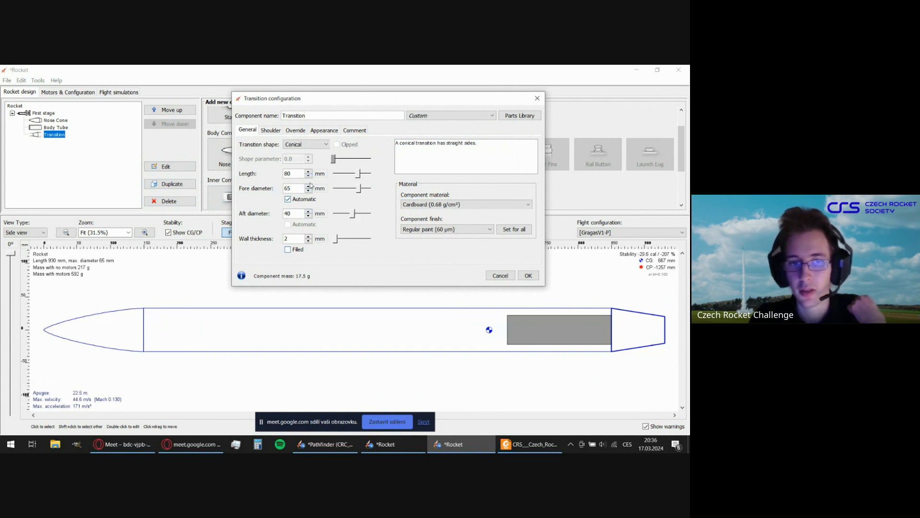
pyautogui.click(528, 275)
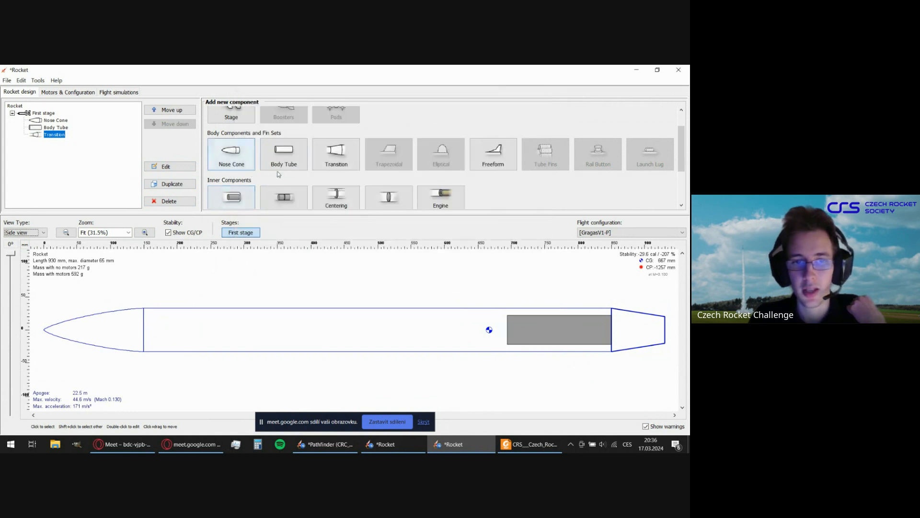
# Try adding a second body tube behind the transition, discard it, and delete the transition from the rocket.
pyautogui.click(284, 153)
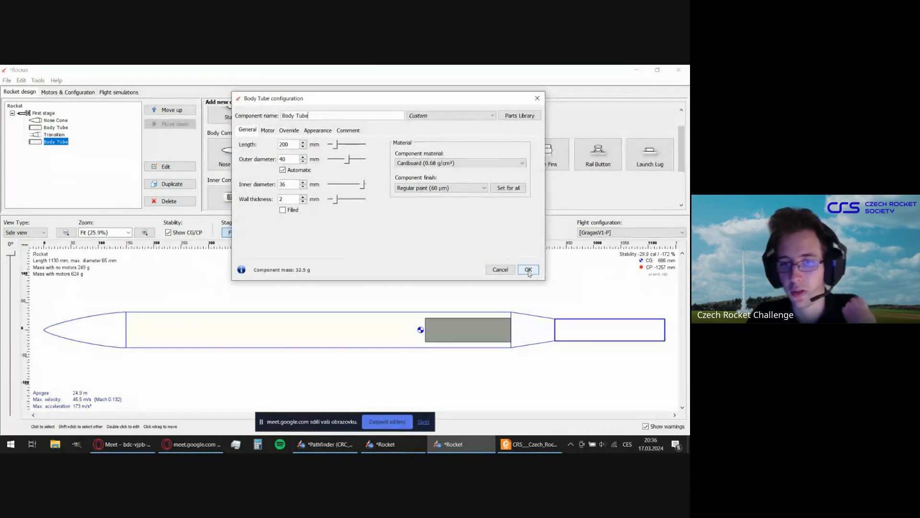
pyautogui.click(504, 270)
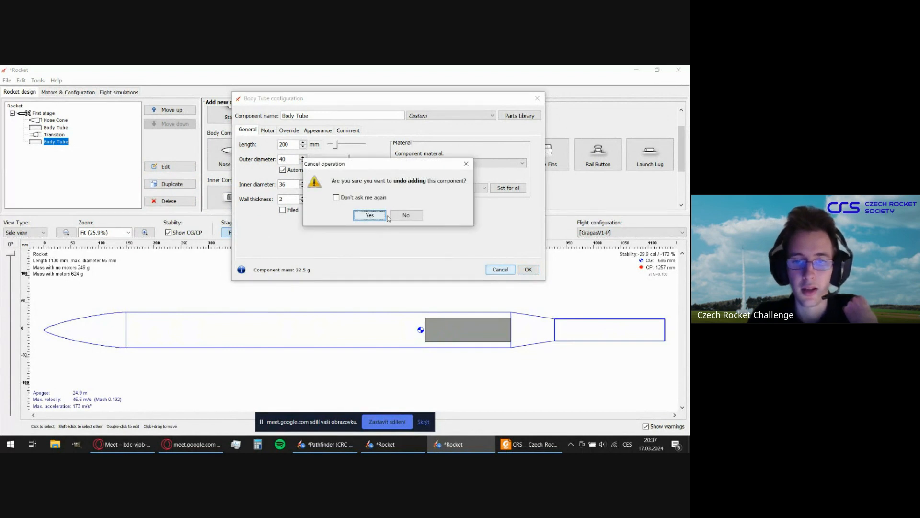
pyautogui.click(372, 216)
pyautogui.click(54, 135)
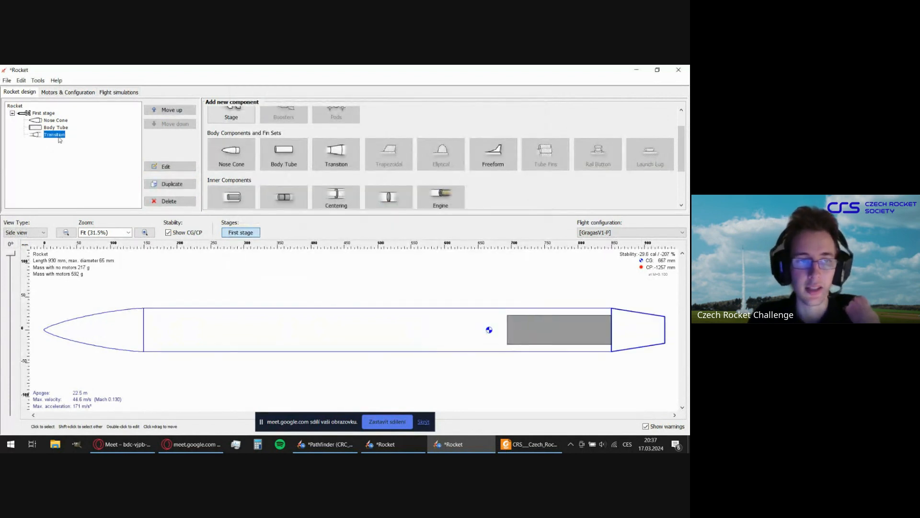
pyautogui.press('Delete')
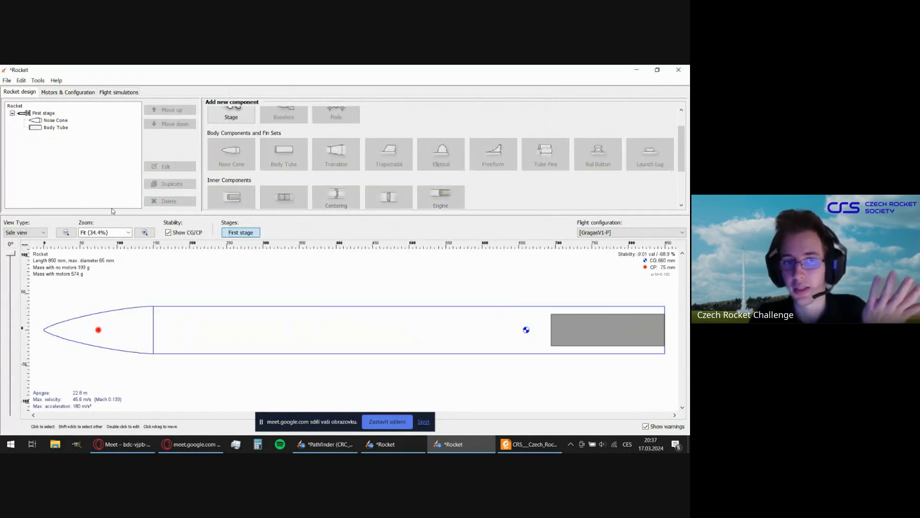
# Add a parachute inside the body tube with a 500 mm canopy diameter and Ripstop nylon (67 g/m²) as the canopy material.
pyautogui.click(381, 311)
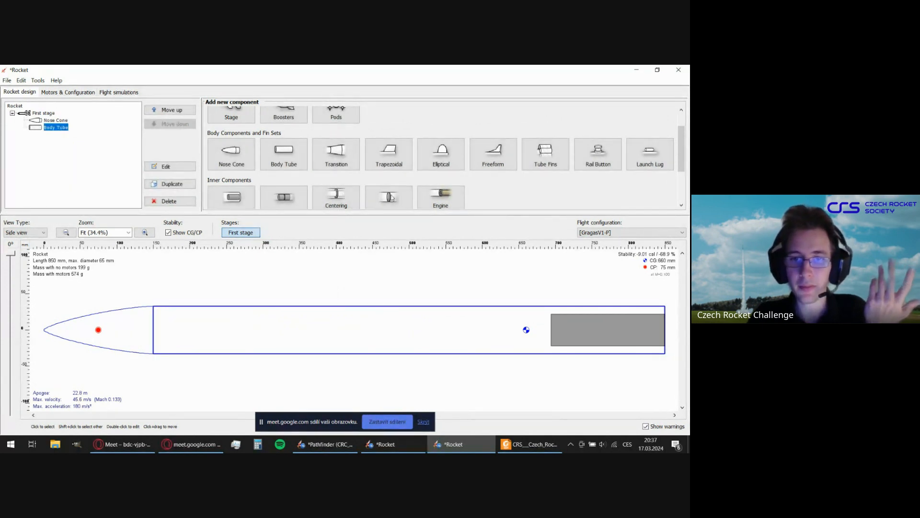
pyautogui.scroll(-2, 523, 184)
pyautogui.scroll(-1, 522, 189)
pyautogui.scroll(3, 521, 190)
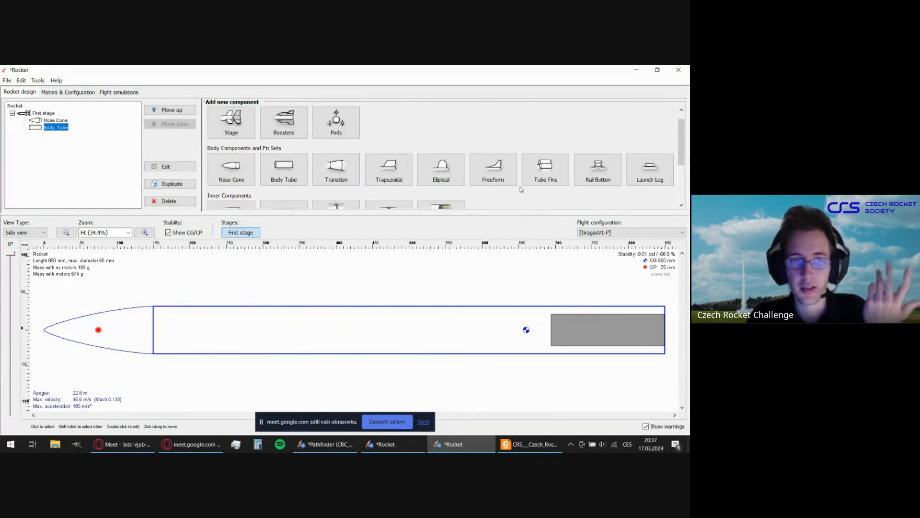
pyautogui.scroll(-3, 522, 190)
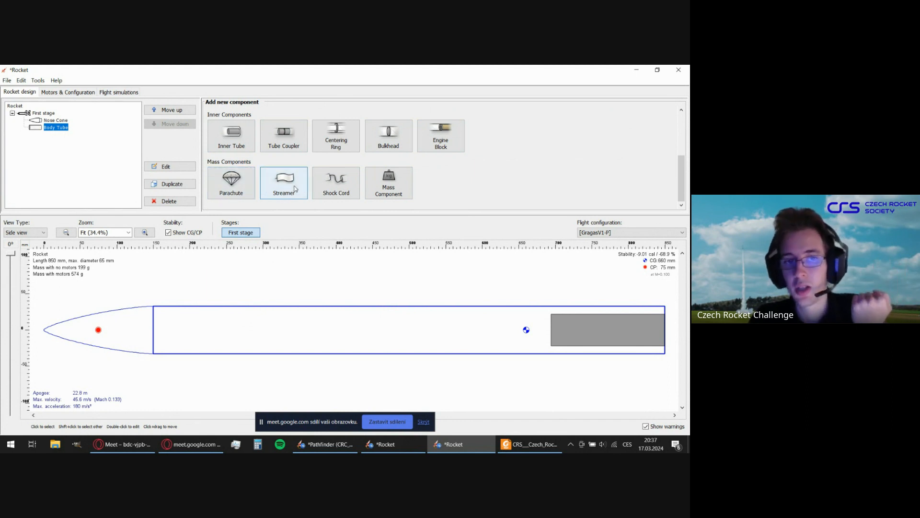
pyautogui.click(245, 183)
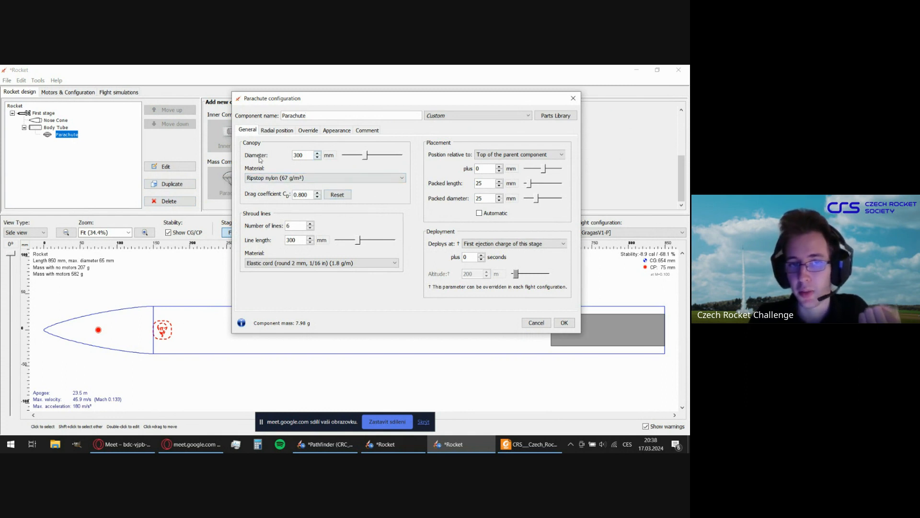
pyautogui.doubleClick(299, 154)
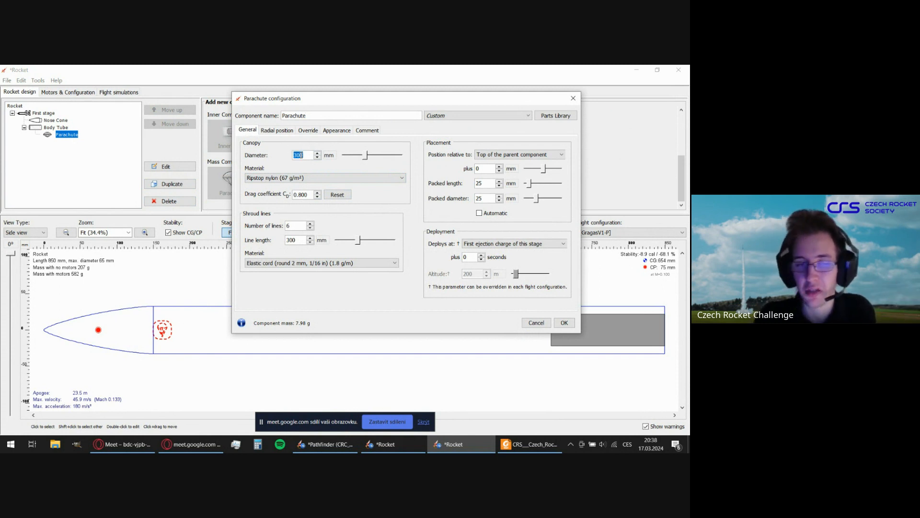
pyautogui.write('500')
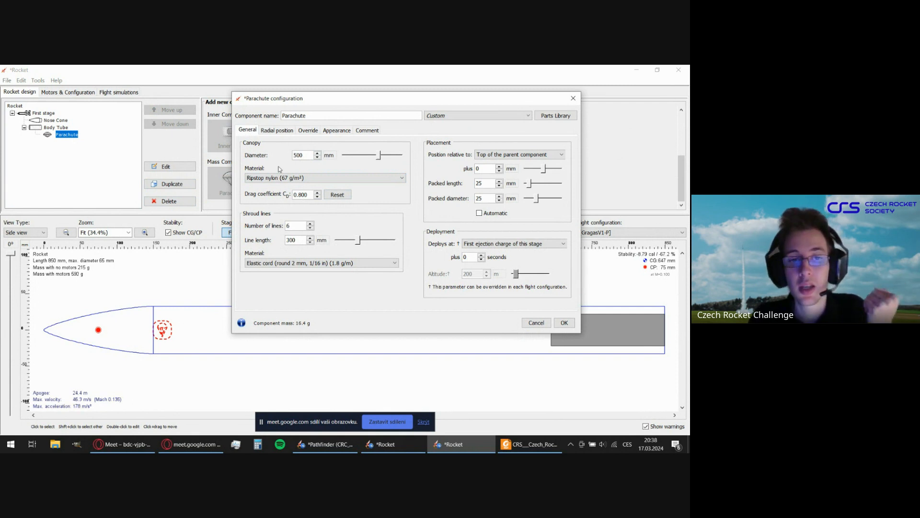
pyautogui.click(266, 180)
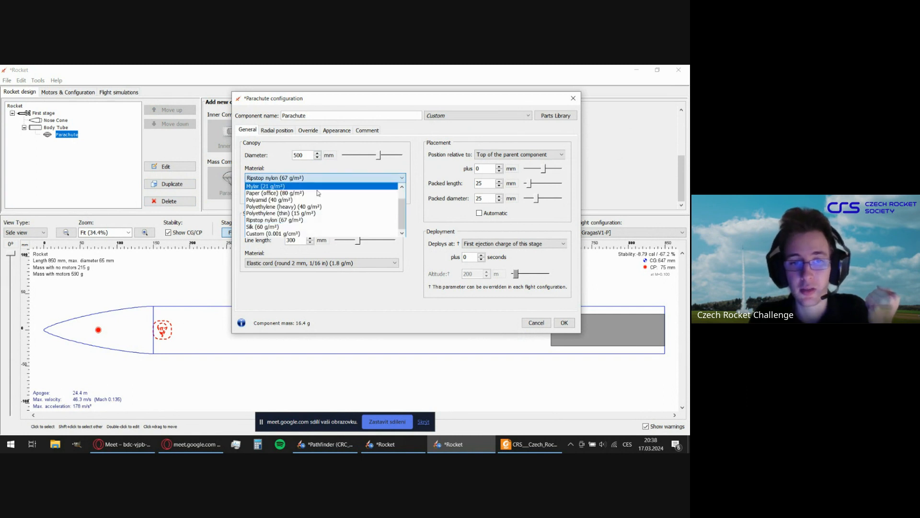
pyautogui.click(317, 222)
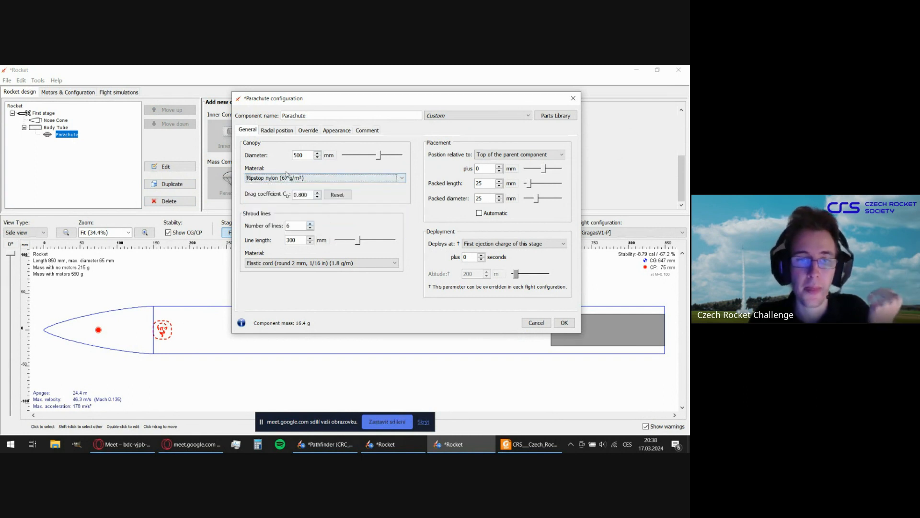
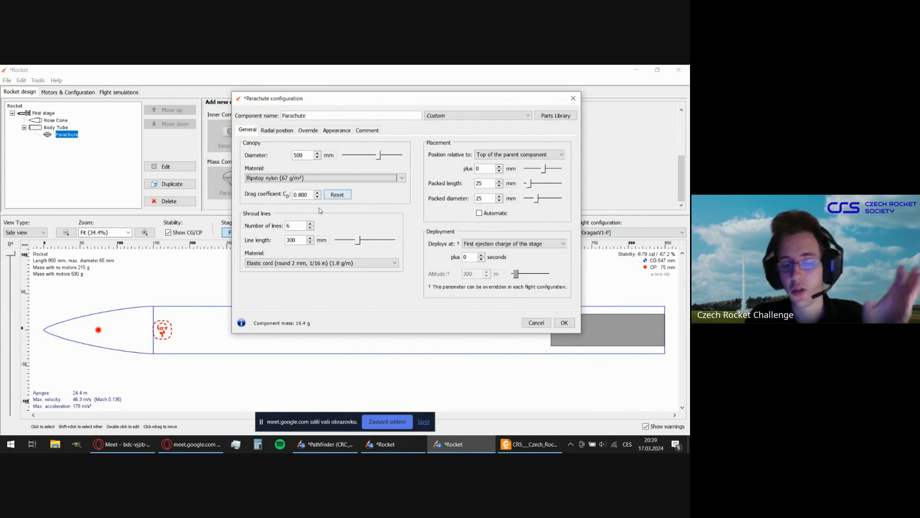
pyautogui.click(301, 227)
pyautogui.click(300, 227)
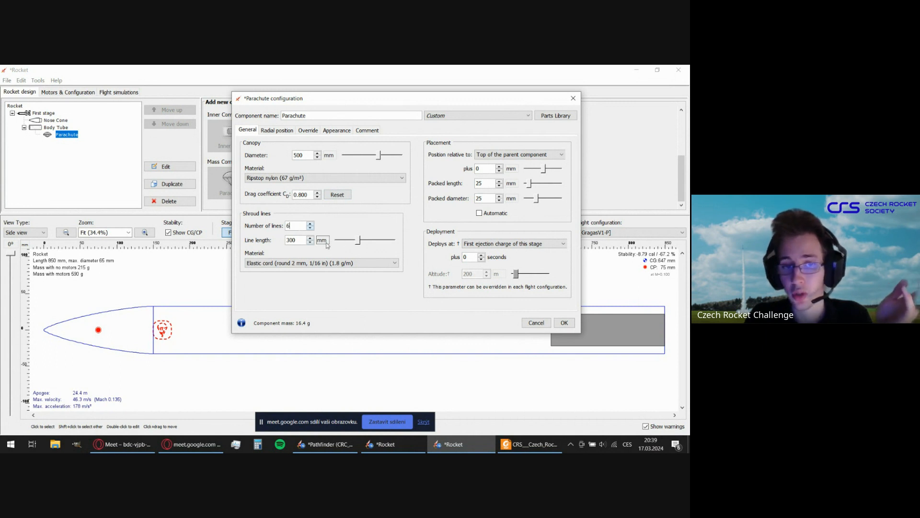
pyautogui.press('Tab')
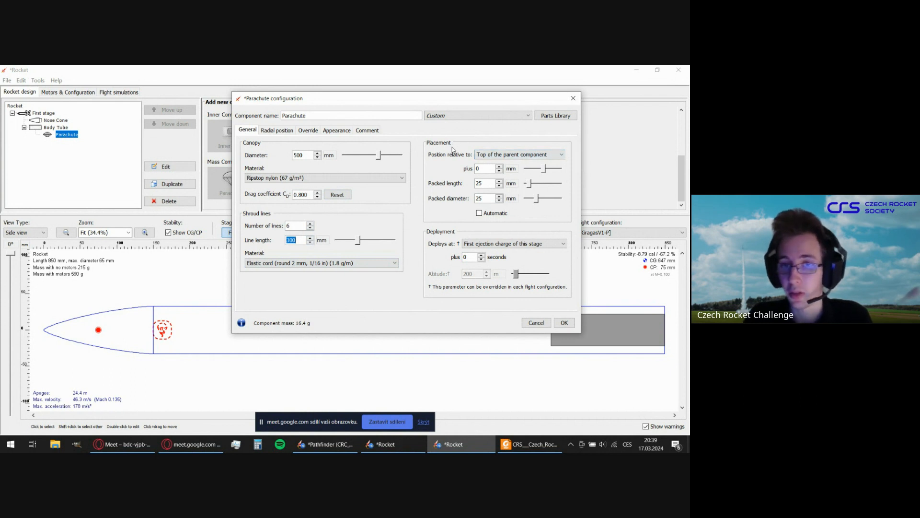
# Try positioning the parachute relative to the bottom of the parent component, and return the reference to the top of the parent component.
pyautogui.moveTo(460, 103); pyautogui.dragTo(408, 82)
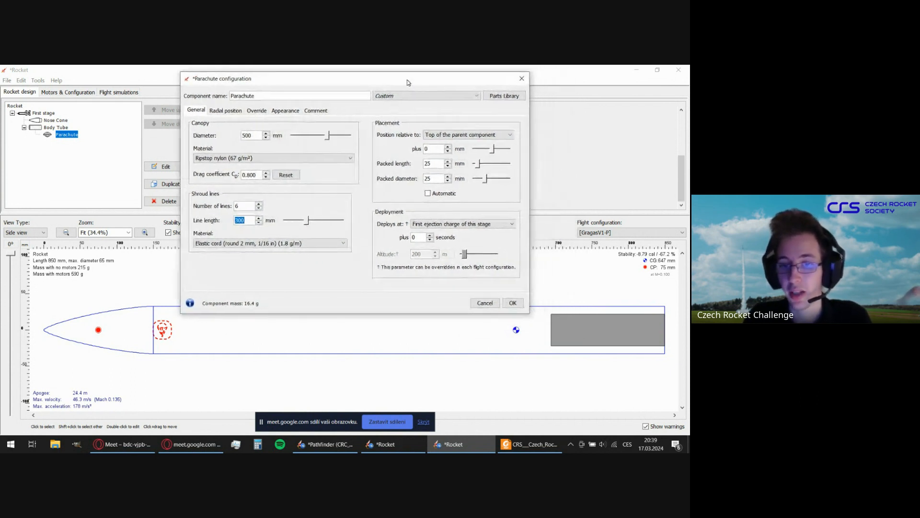
pyautogui.click(458, 136)
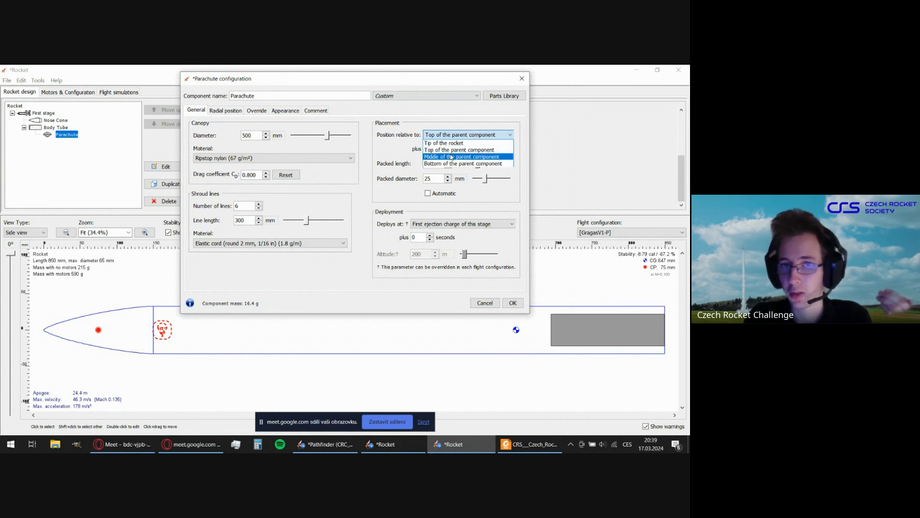
pyautogui.click(453, 150)
pyautogui.moveTo(404, 82)
pyautogui.mouseDown()
pyautogui.moveTo(417, 79)
pyautogui.moveTo(392, 74)
pyautogui.mouseUp()
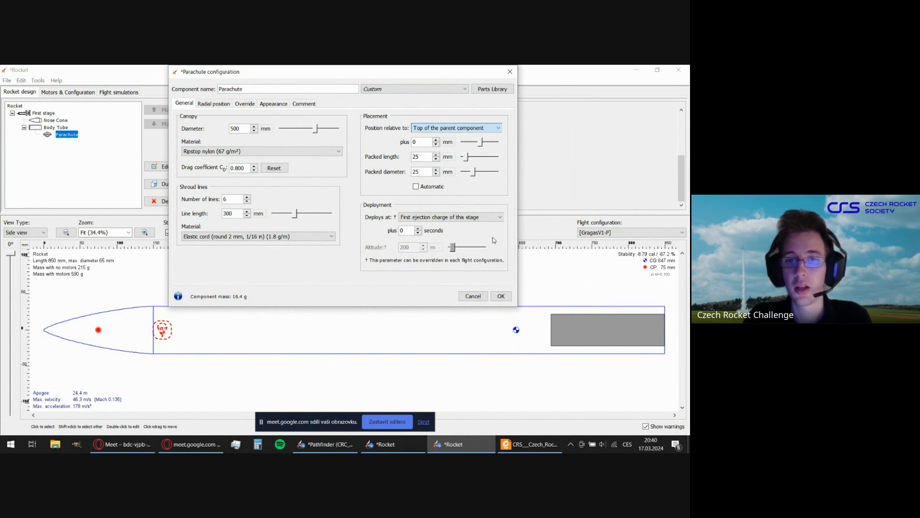
pyautogui.click(431, 129)
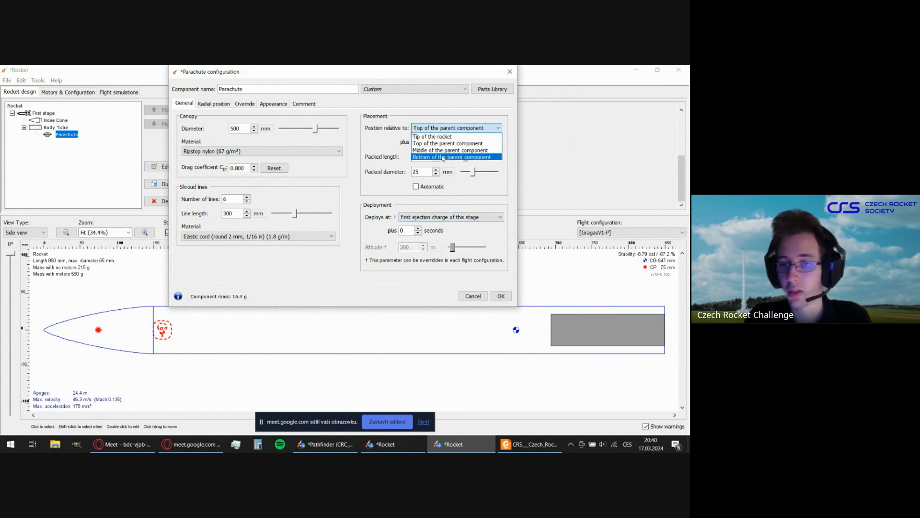
pyautogui.click(443, 157)
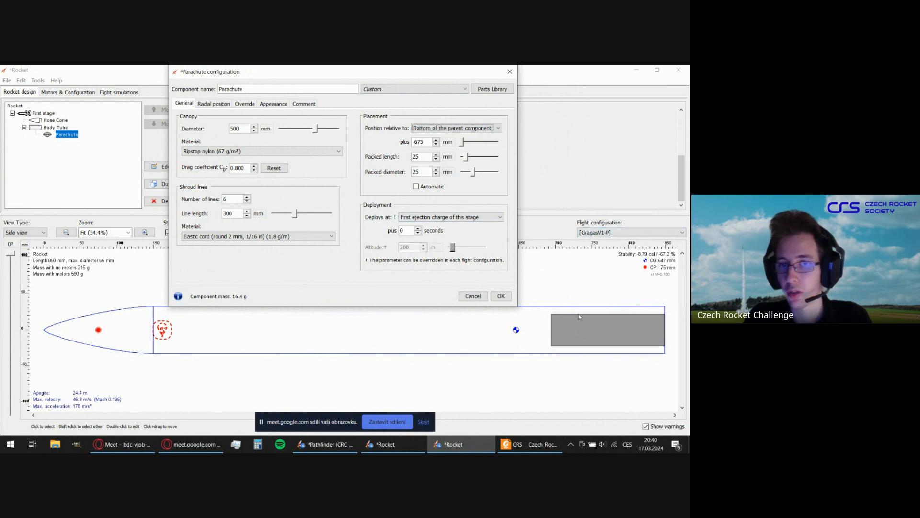
pyautogui.click(445, 129)
pyautogui.click(446, 143)
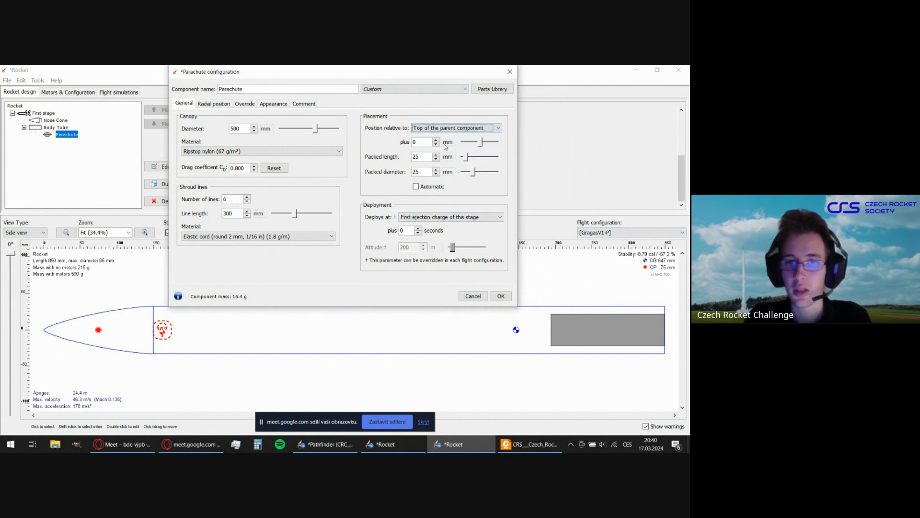
# Try shifting the parachute about 160 mm down the body tube, and reset its position offset to 0 mm.
pyautogui.moveTo(481, 143)
pyautogui.mouseDown()
pyautogui.moveTo(495, 144)
pyautogui.moveTo(486, 143)
pyautogui.mouseUp()
pyautogui.click(422, 143)
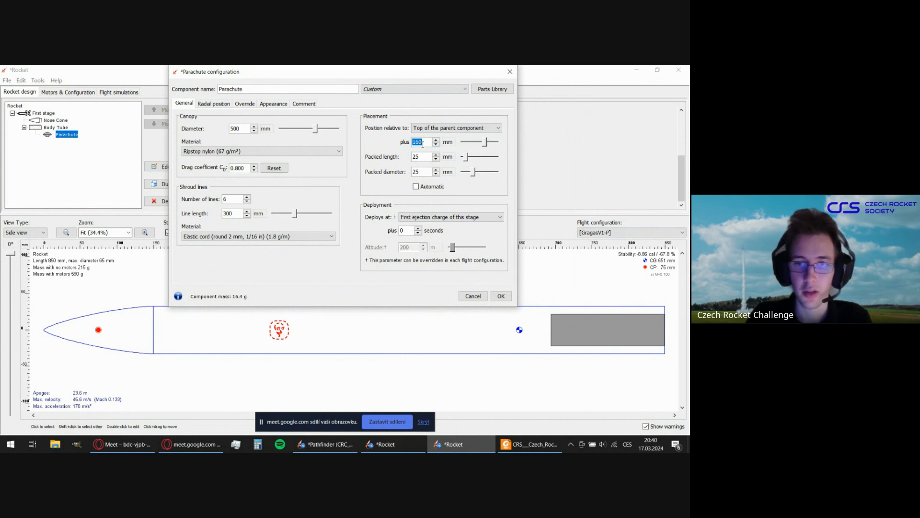
pyautogui.write('0')
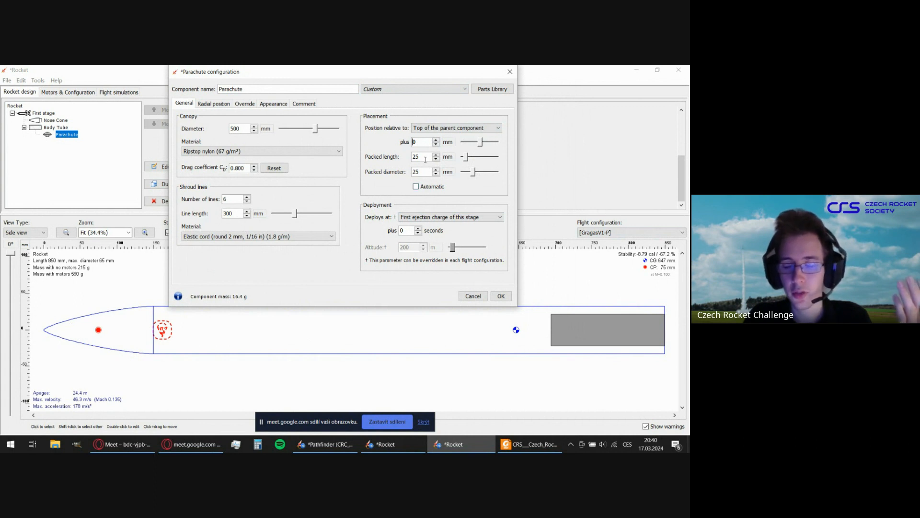
# Make the parachute's packed diameter automatic and set its packed length to 20 mm.
pyautogui.press('Tab')
pyautogui.press('Tab')
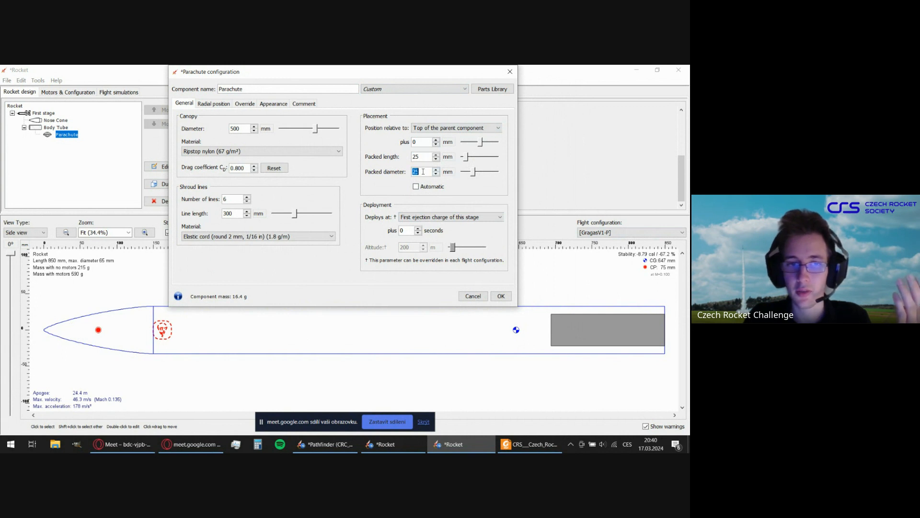
pyautogui.click(416, 186)
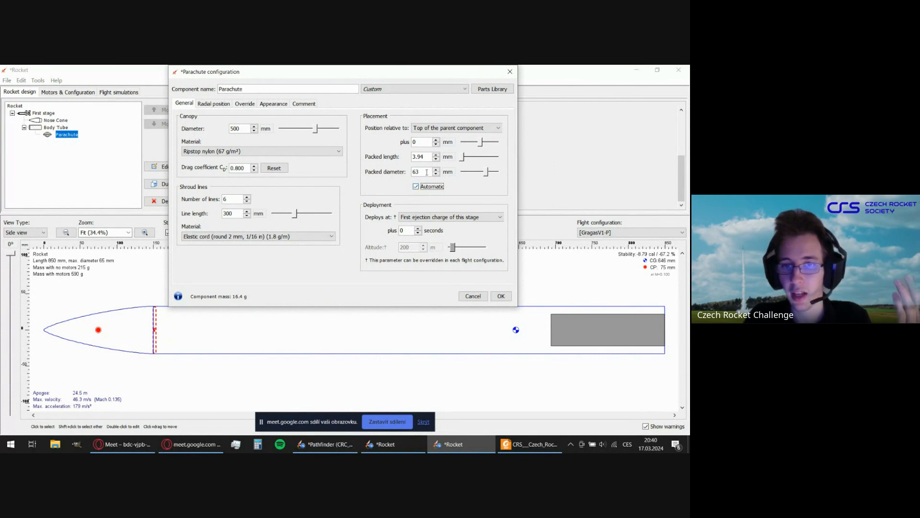
pyautogui.click(426, 173)
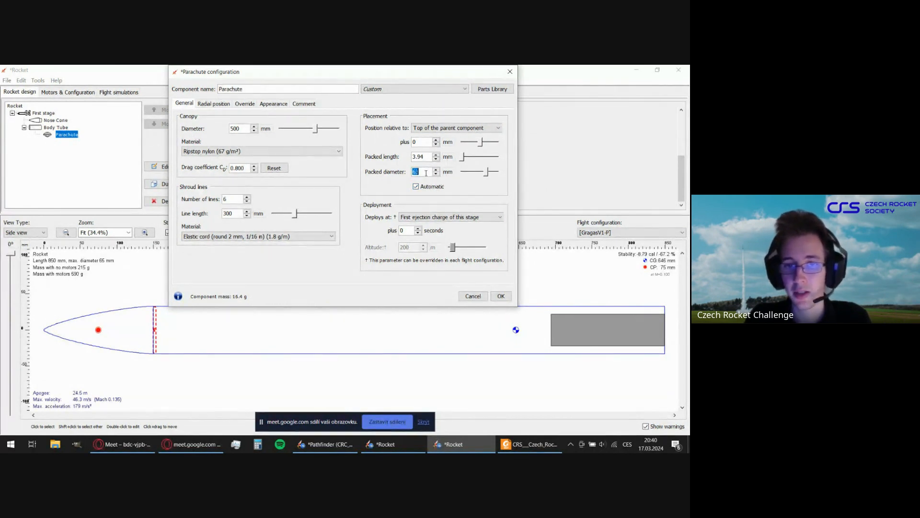
pyautogui.click(430, 156)
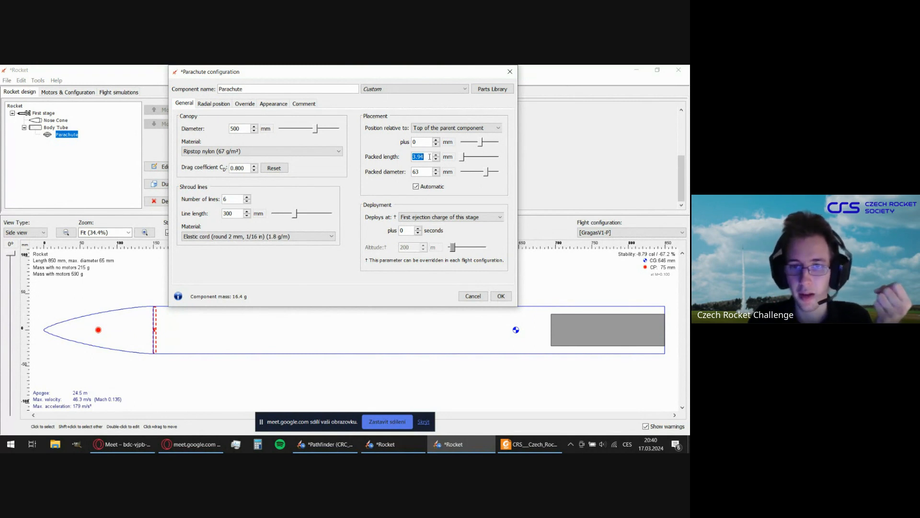
pyautogui.write('20')
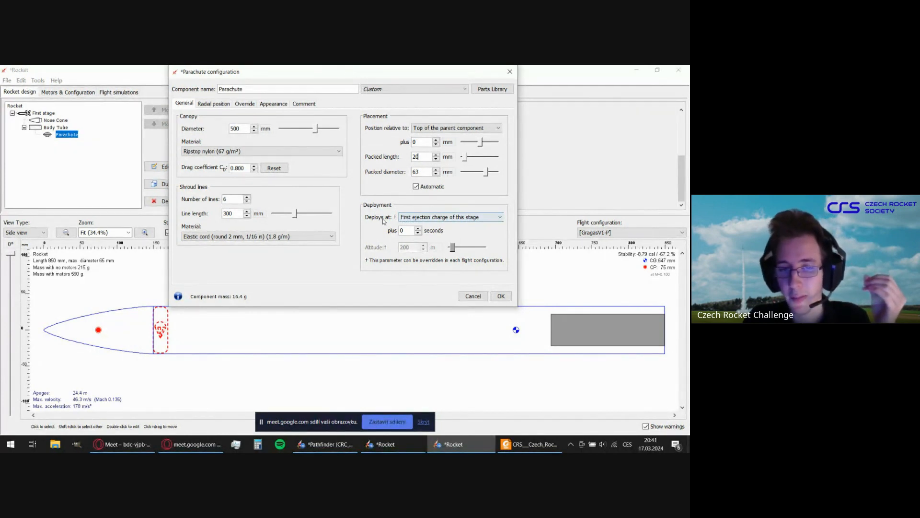
# Set the parachute to deploy at apogee plus 1 second.
pyautogui.click(461, 218)
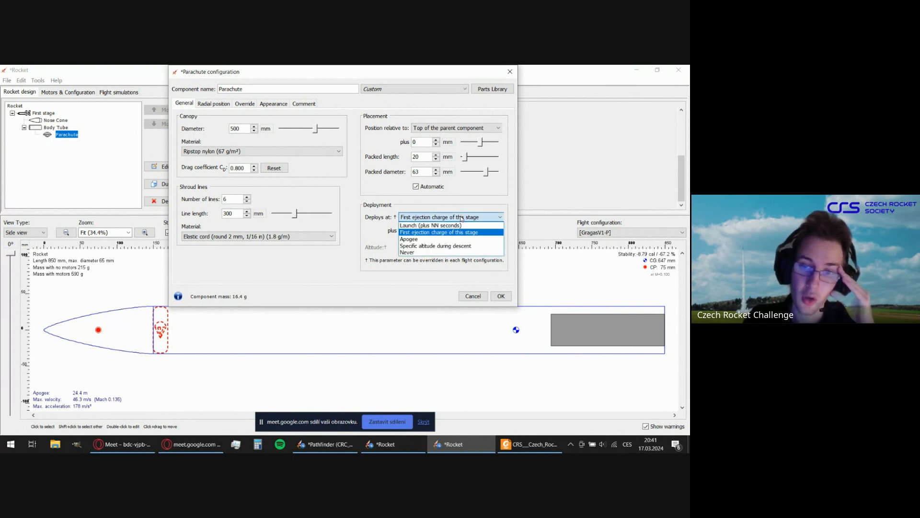
pyautogui.click(457, 239)
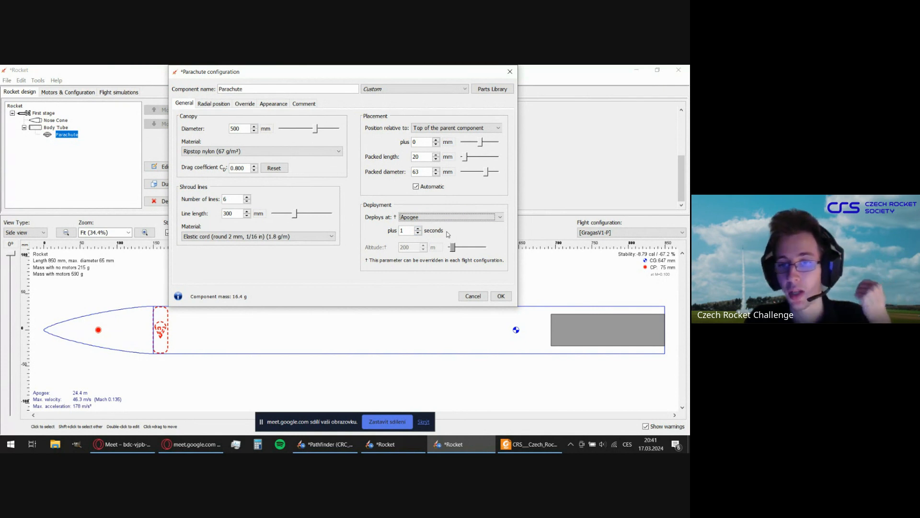
pyautogui.click(437, 220)
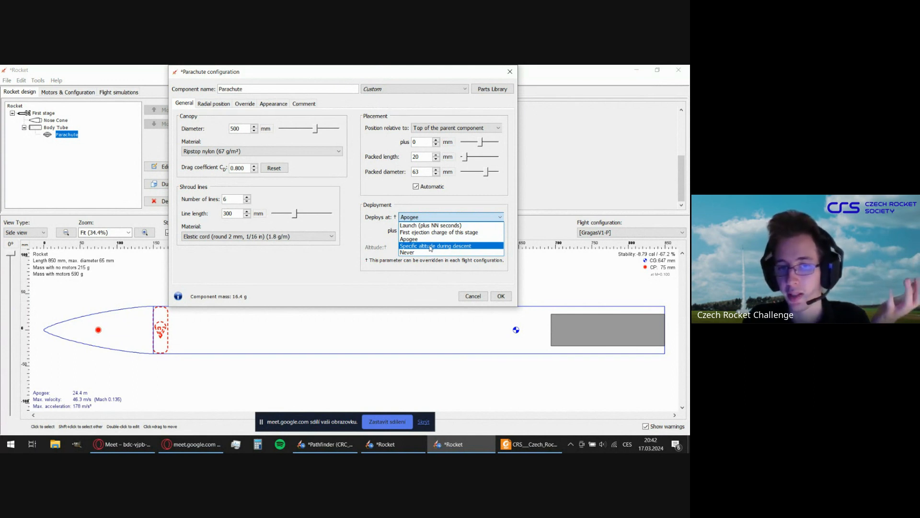
pyautogui.click(456, 198)
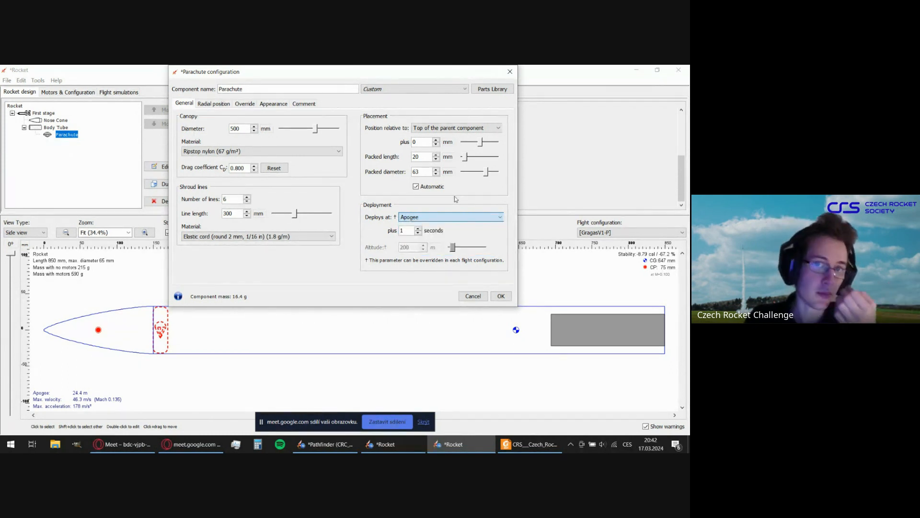
# Review the parachute's radial position settings and accept the parachute configuration.
pyautogui.click(224, 104)
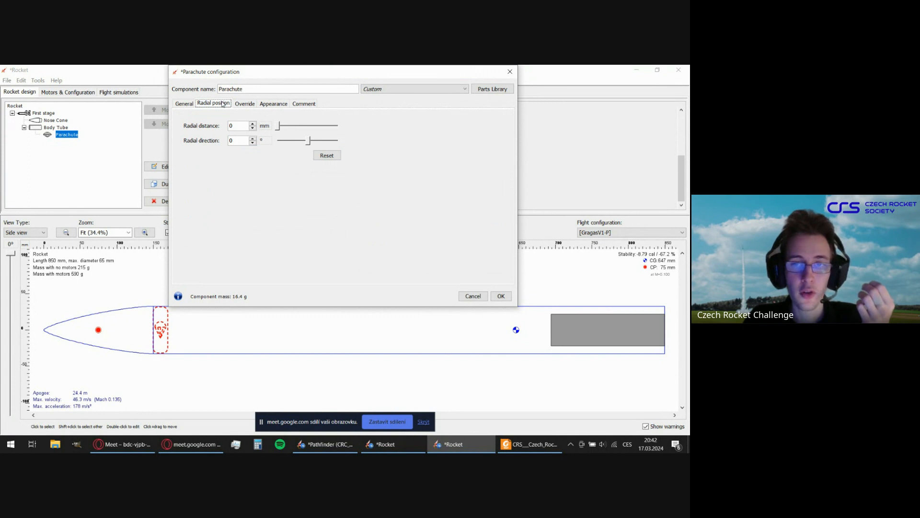
pyautogui.moveTo(336, 72); pyautogui.dragTo(463, 92)
pyautogui.moveTo(406, 145)
pyautogui.mouseDown()
pyautogui.moveTo(421, 148)
pyautogui.moveTo(401, 148)
pyautogui.mouseUp()
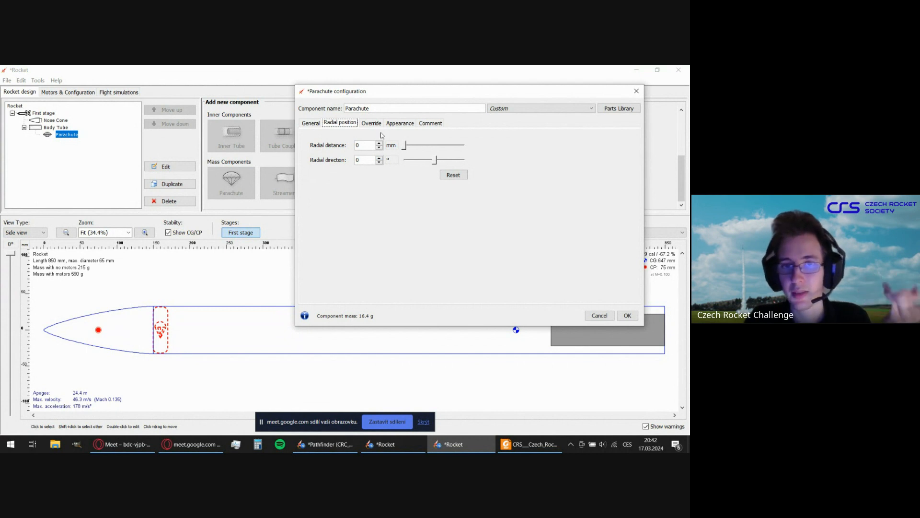
pyautogui.click(310, 123)
pyautogui.moveTo(457, 91); pyautogui.dragTo(386, 94)
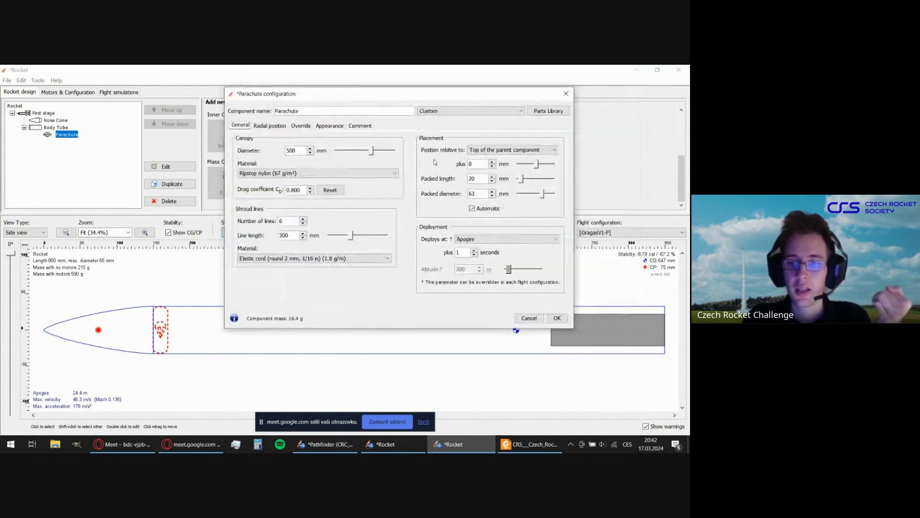
pyautogui.click(557, 318)
# Add a shock cord inside the body tube, placed 20 mm from the top of the parent component.
pyautogui.click(378, 294)
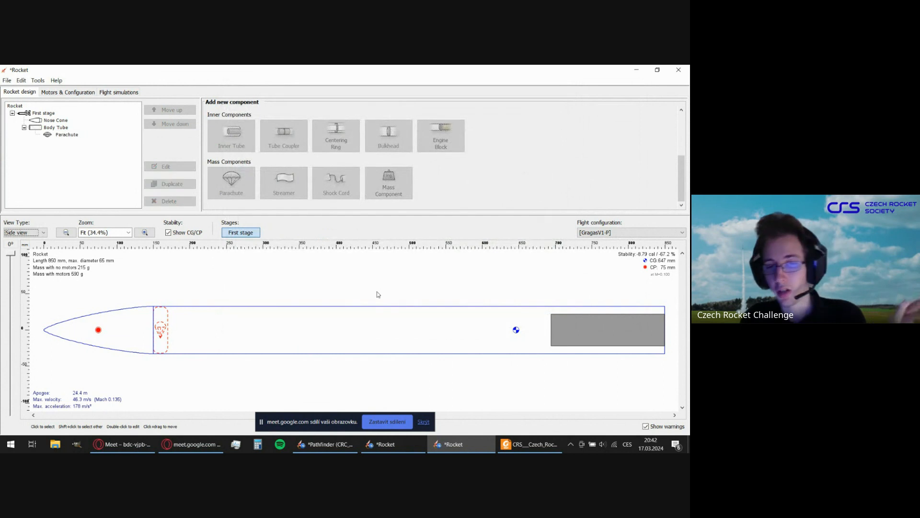
pyautogui.click(382, 322)
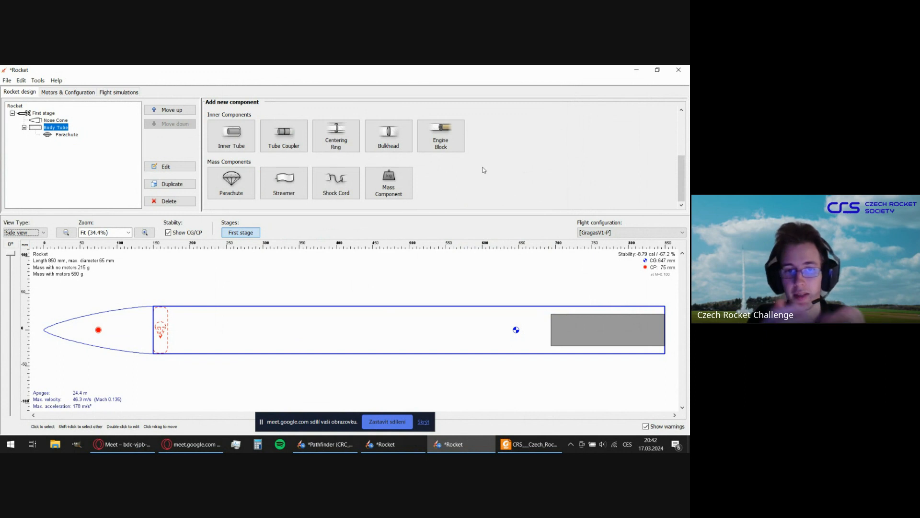
pyautogui.click(342, 190)
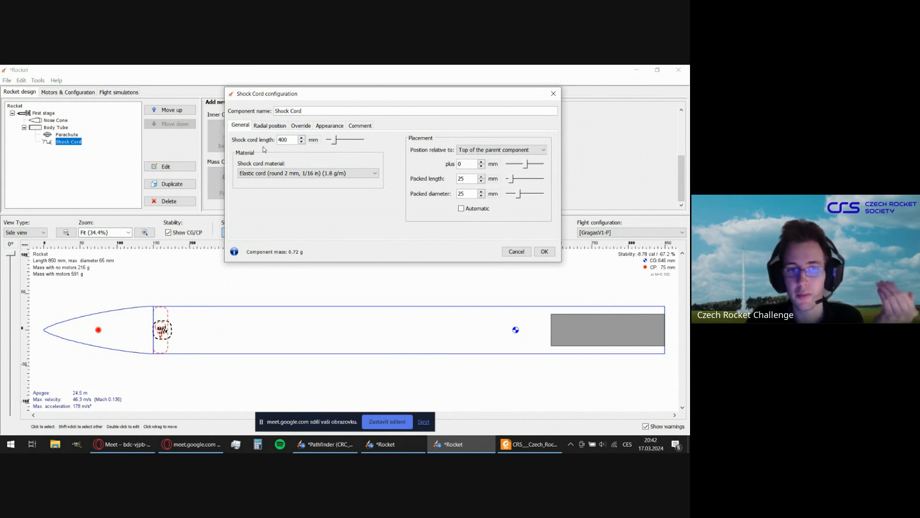
pyautogui.doubleClick(289, 139)
pyautogui.click(289, 140)
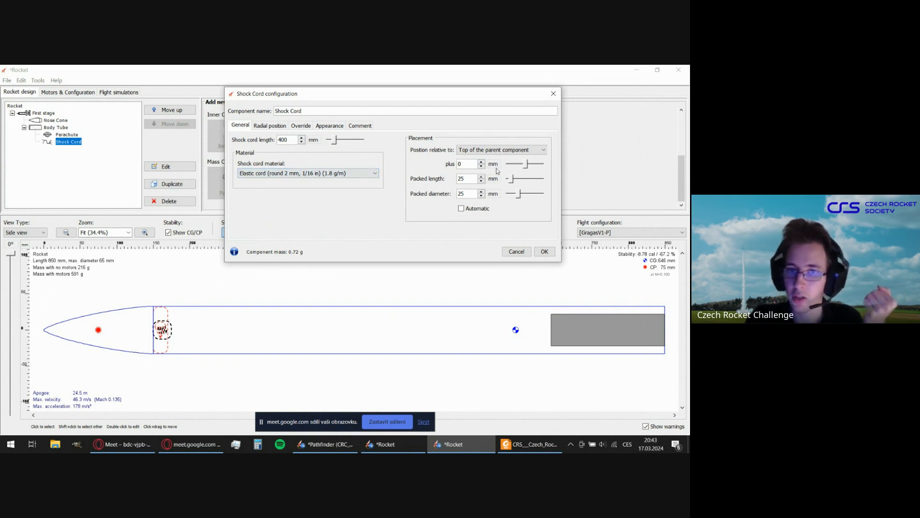
pyautogui.doubleClick(474, 164)
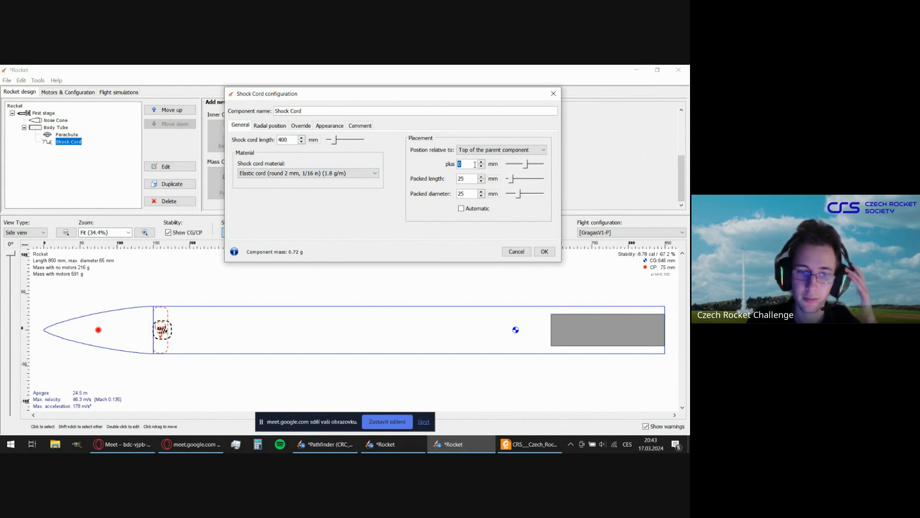
pyautogui.write('20')
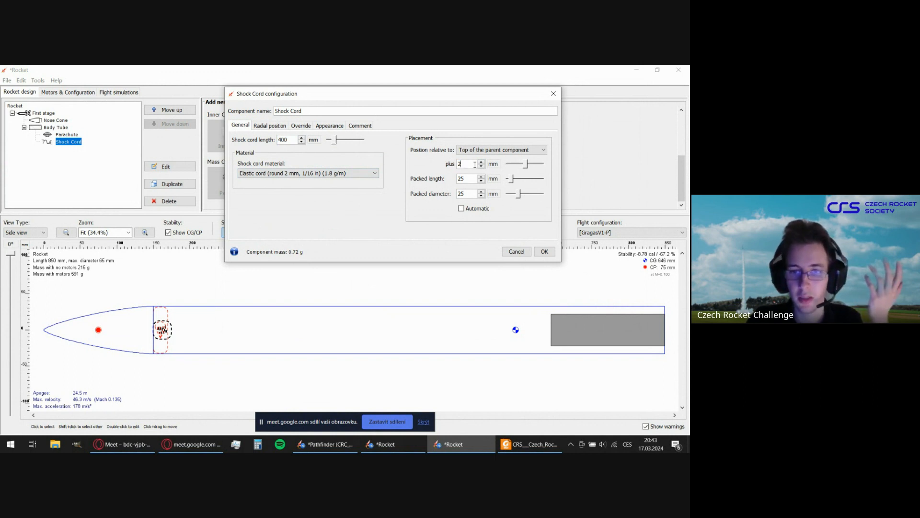
pyautogui.doubleClick(471, 180)
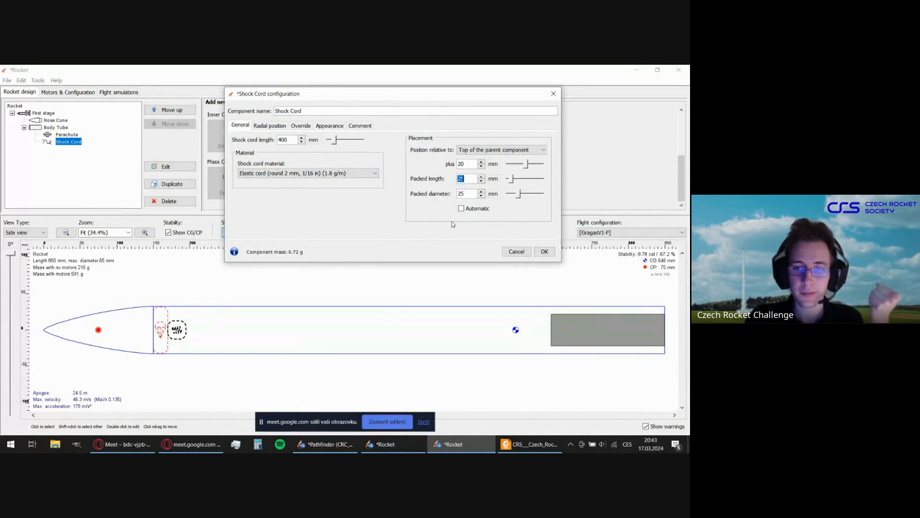
pyautogui.click(540, 253)
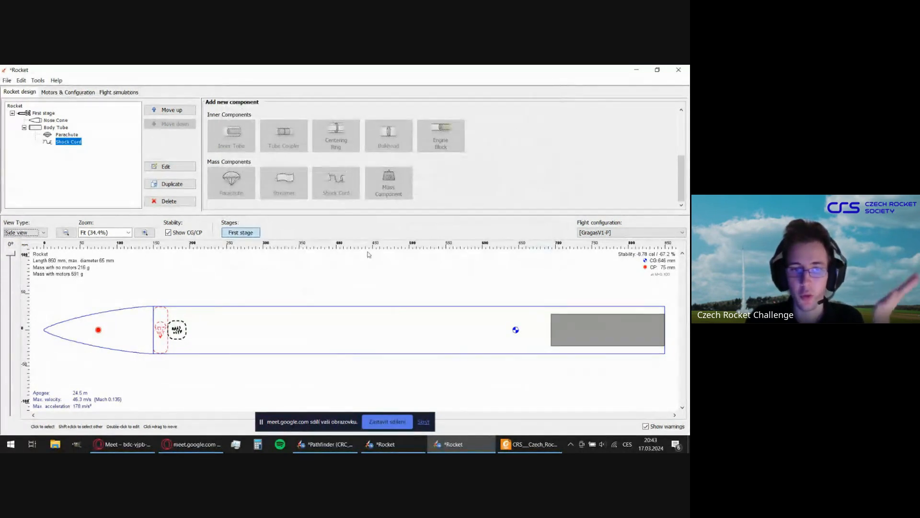
# Add a mass component inside the body tube, placed 81 mm from the top of the parent component.
pyautogui.click(223, 338)
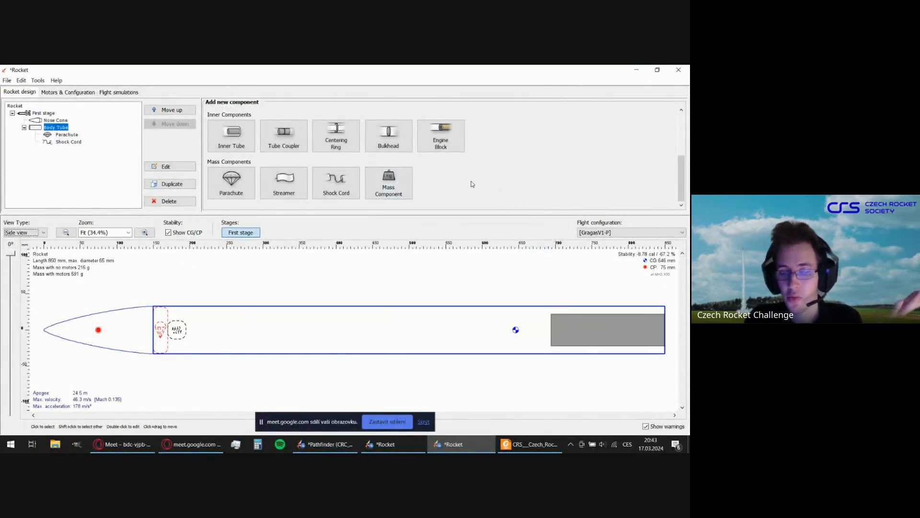
pyautogui.click(408, 190)
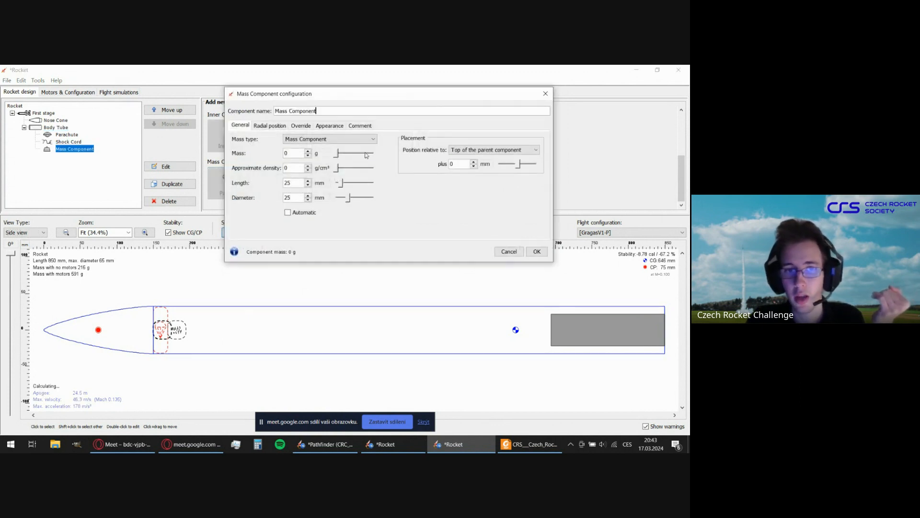
pyautogui.moveTo(336, 95); pyautogui.dragTo(317, 116)
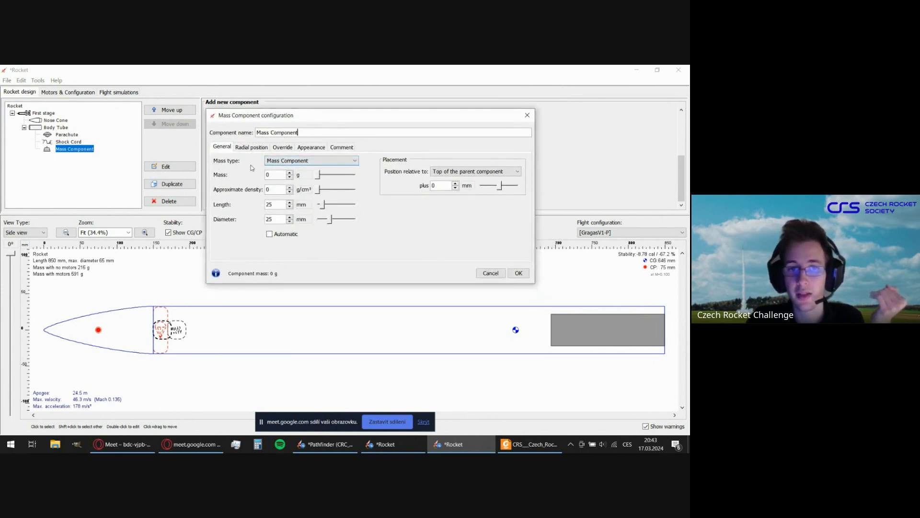
pyautogui.click(301, 161)
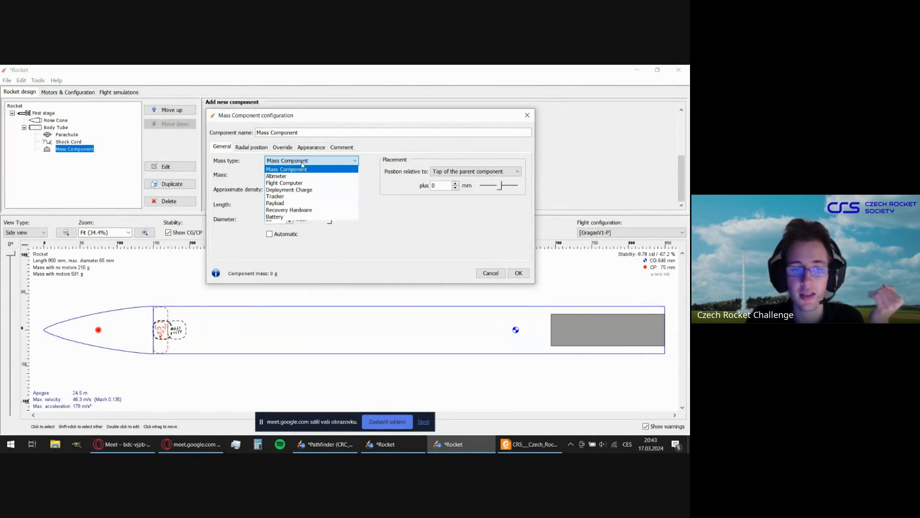
pyautogui.click(302, 169)
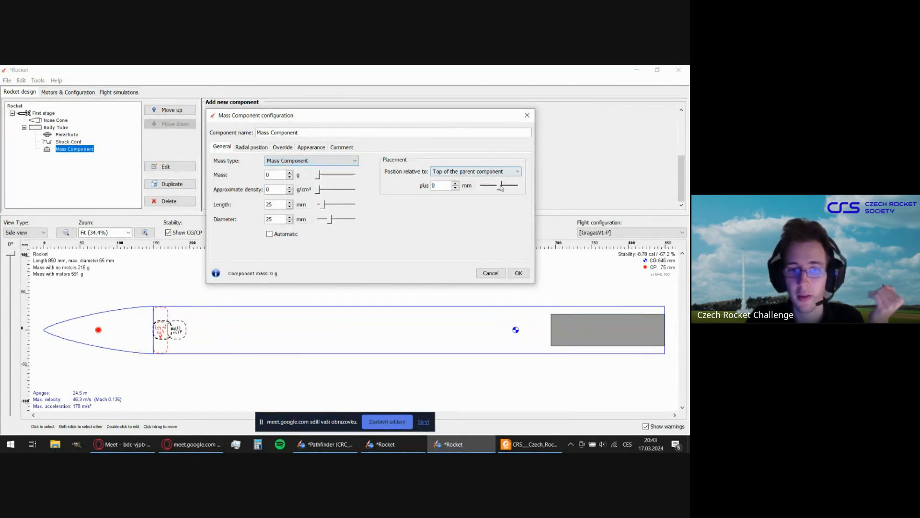
pyautogui.moveTo(500, 186); pyautogui.dragTo(504, 187)
# Try the mass types Altimeter, Flight Computer, Deployment Charge, Tracker and Payload on the mass component.
pyautogui.click(290, 161)
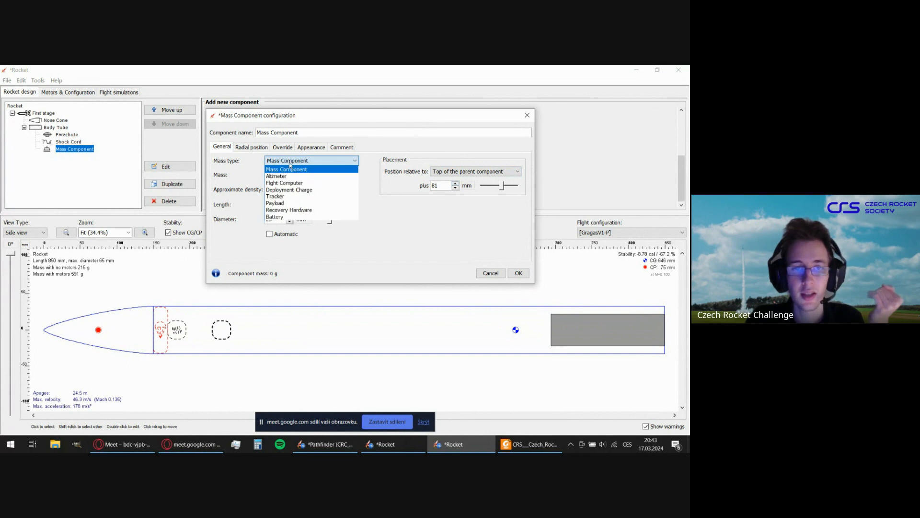
pyautogui.click(292, 166)
pyautogui.click(292, 162)
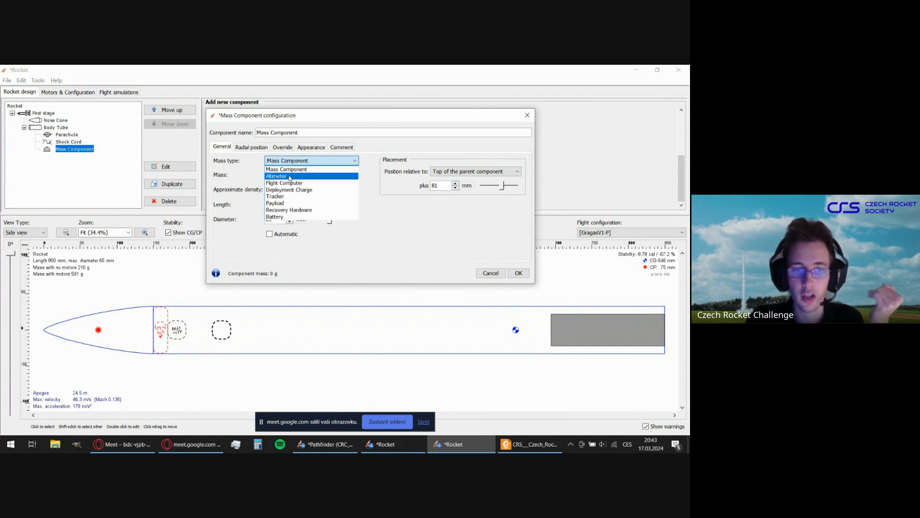
pyautogui.click(290, 176)
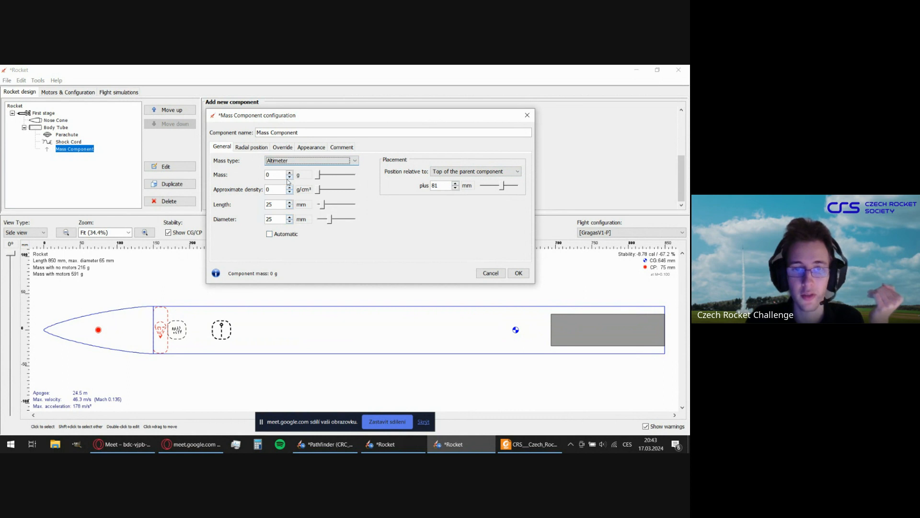
pyautogui.click(289, 161)
pyautogui.click(287, 183)
pyautogui.click(291, 160)
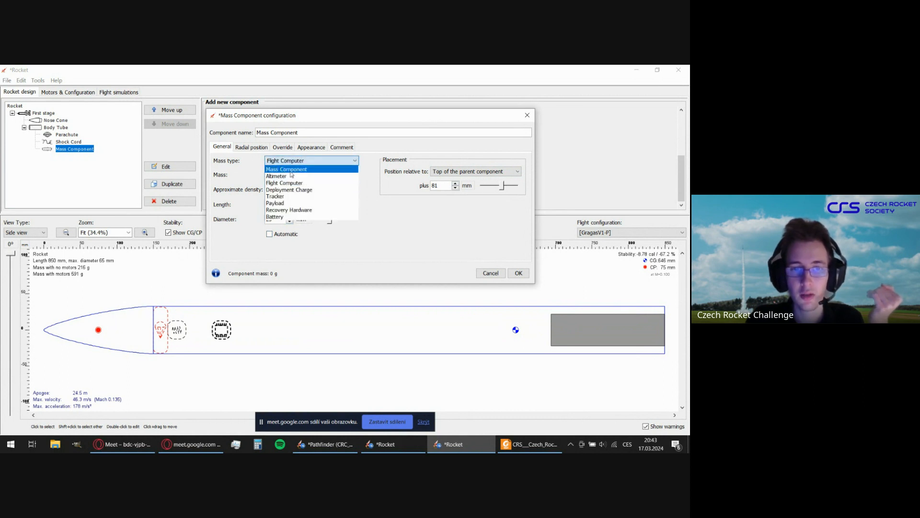
pyautogui.click(292, 190)
pyautogui.click(293, 160)
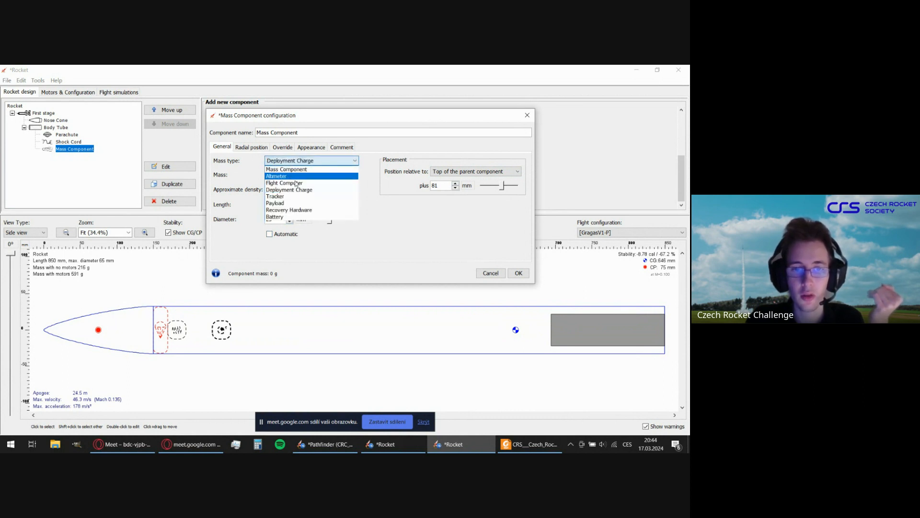
pyautogui.click(298, 197)
pyautogui.click(297, 160)
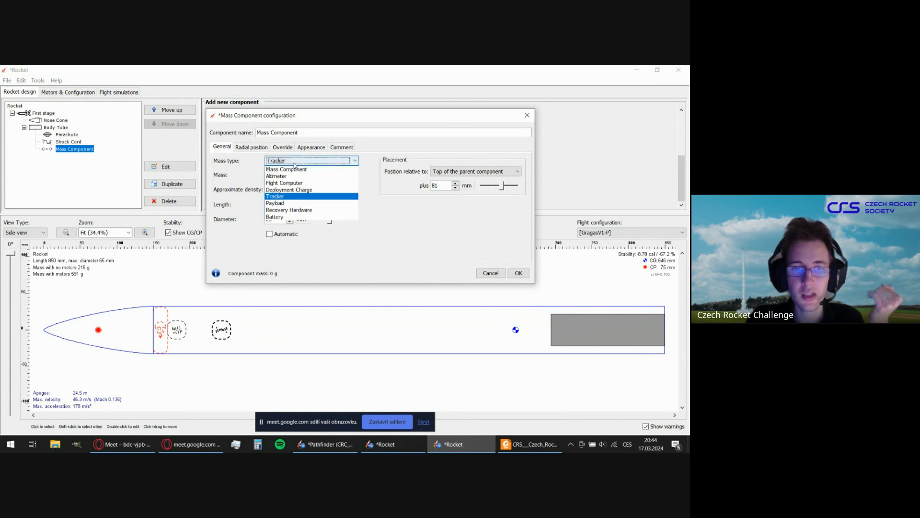
pyautogui.click(297, 204)
# Set the mass component's type to Recovery Hardware and its mass to 50 g.
pyautogui.click(301, 161)
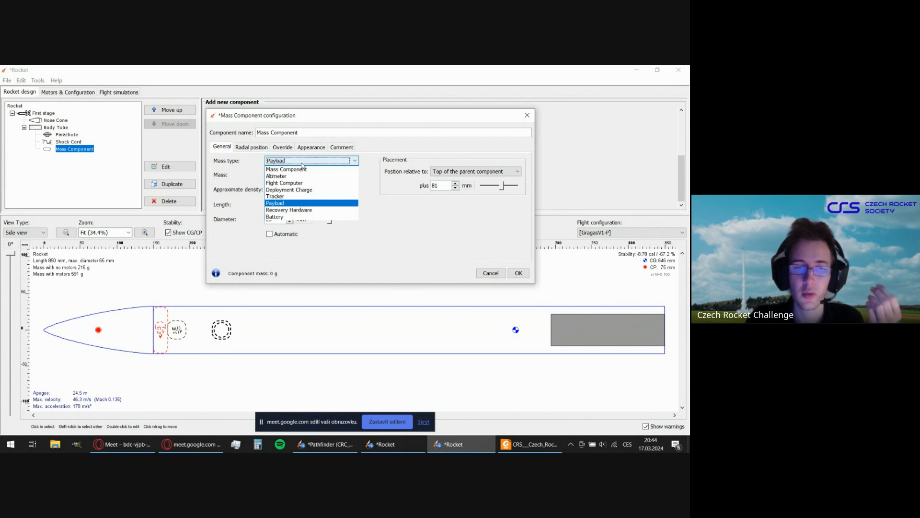
pyautogui.click(283, 210)
pyautogui.press('Tab')
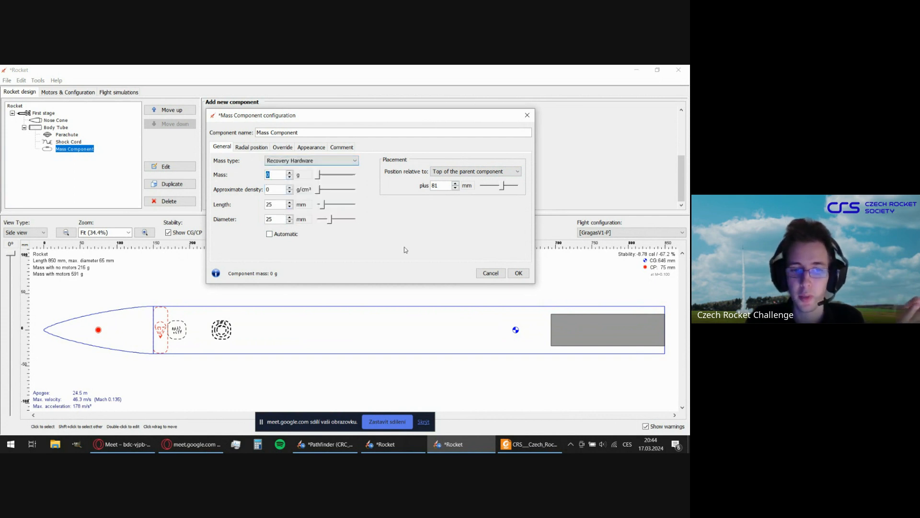
pyautogui.write('5')
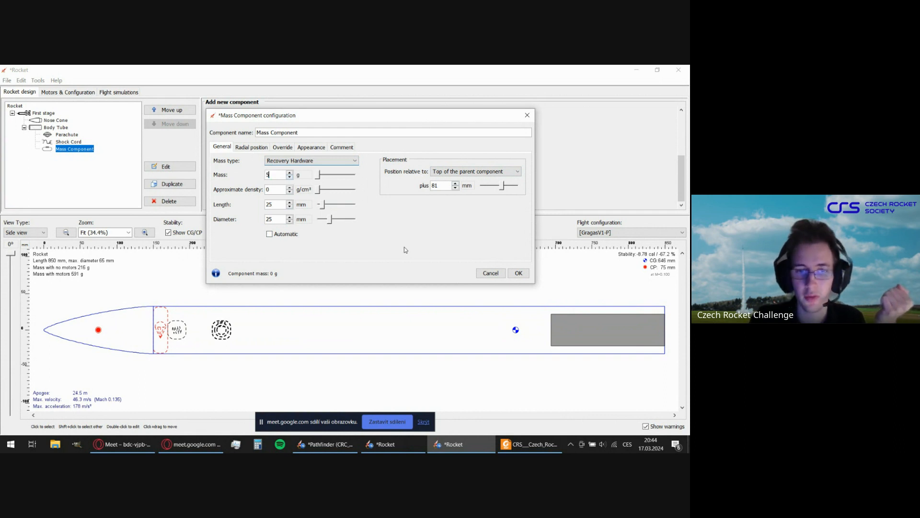
pyautogui.write('0')
pyautogui.press('Tab')
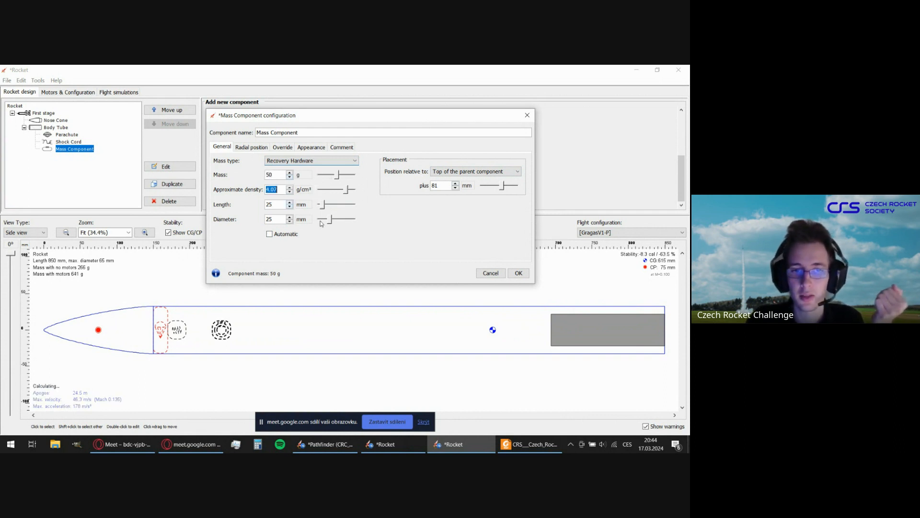
pyautogui.press('Tab')
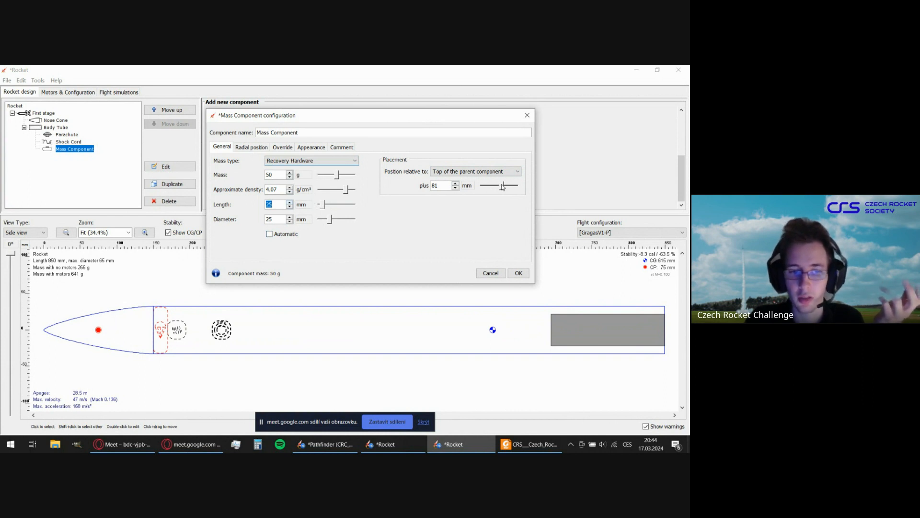
# Move the mass component to 45 mm from the top of the parent component and check its radial position settings.
pyautogui.moveTo(503, 186); pyautogui.dragTo(500, 187)
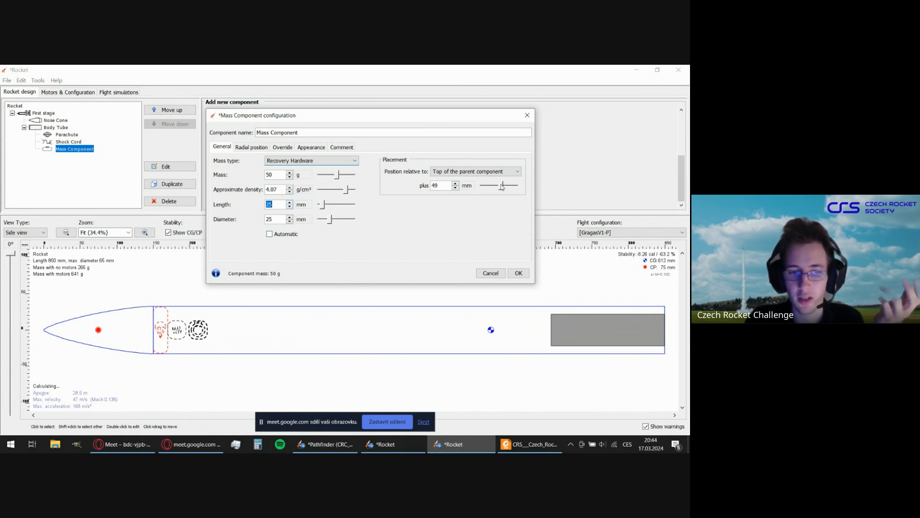
pyautogui.click(456, 188)
pyautogui.click(455, 188)
pyautogui.click(456, 188)
pyautogui.click(455, 188)
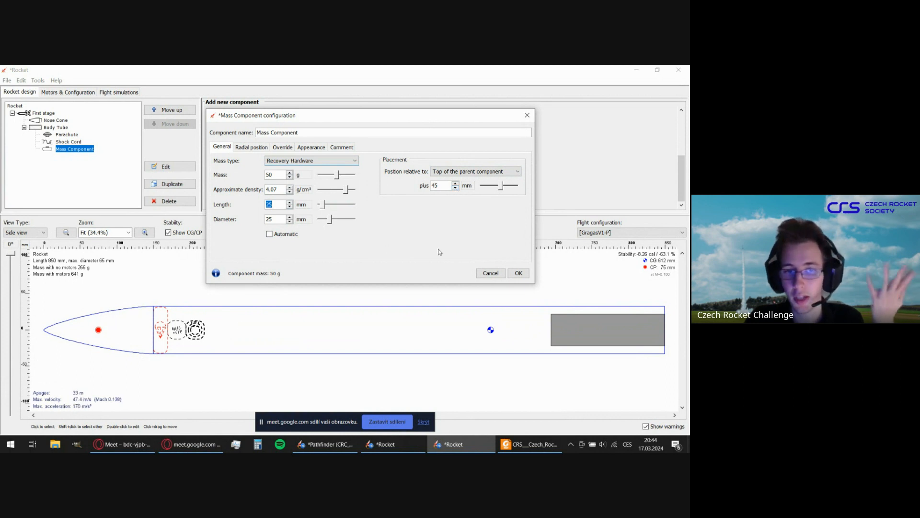
pyautogui.click(250, 148)
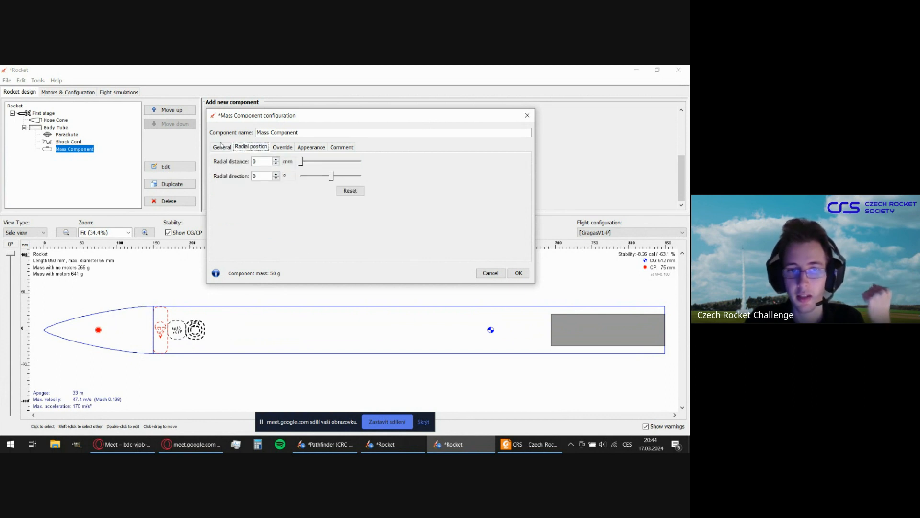
pyautogui.click(221, 147)
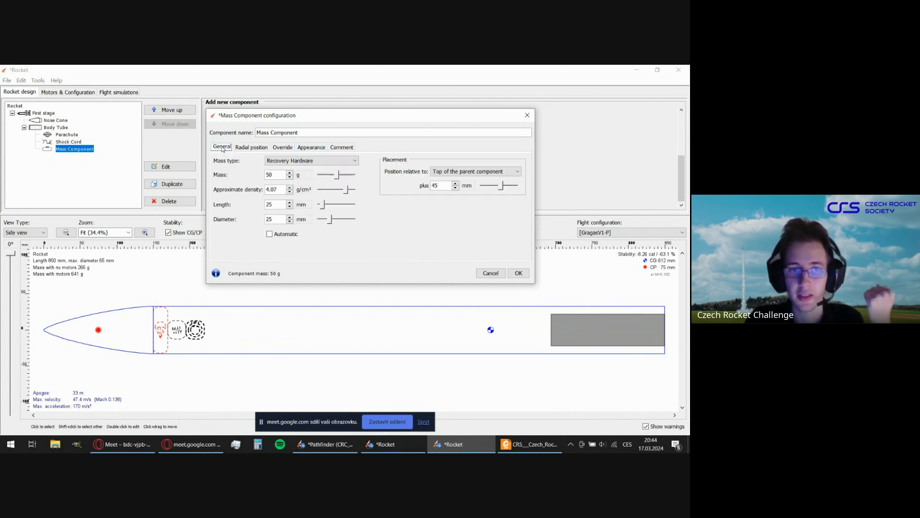
# Rename the mass component as Parachute Yoke and accept its configuration.
pyautogui.doubleClick(331, 130)
pyautogui.click(331, 131)
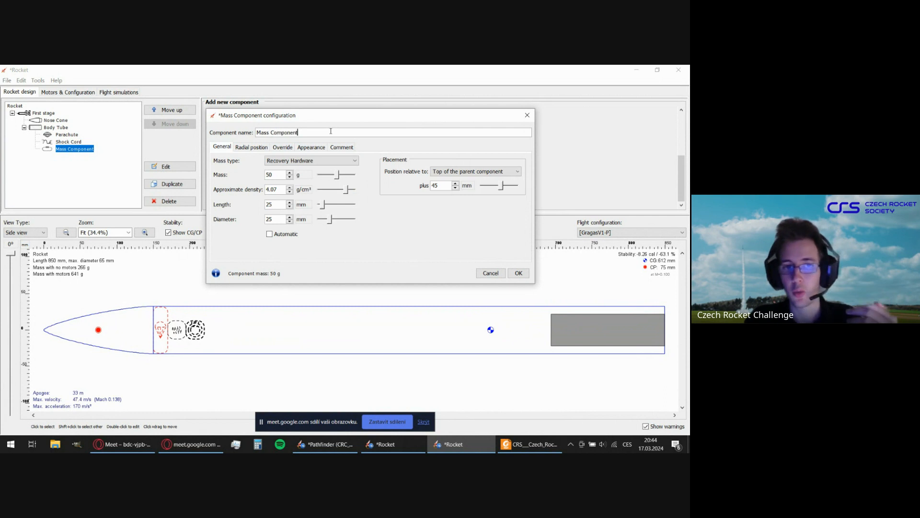
pyautogui.doubleClick(331, 131)
pyautogui.click(332, 130)
pyautogui.press('BackSpace')
pyautogui.press('BackSpace')
pyautogui.press('BackSpace')
pyautogui.press('BackSpace')
pyautogui.press('BackSpace')
pyautogui.press('BackSpace')
pyautogui.press('BackSpace')
pyautogui.press('BackSpace')
pyautogui.press('BackSpace')
pyautogui.press('BackSpace')
pyautogui.press('BackSpace')
pyautogui.press('BackSpace')
pyautogui.press('BackSpace')
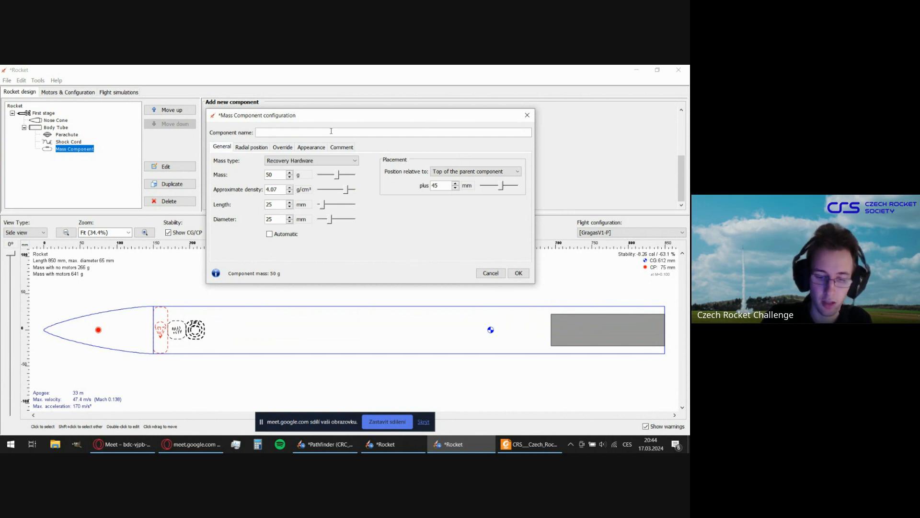
pyautogui.write('Parach')
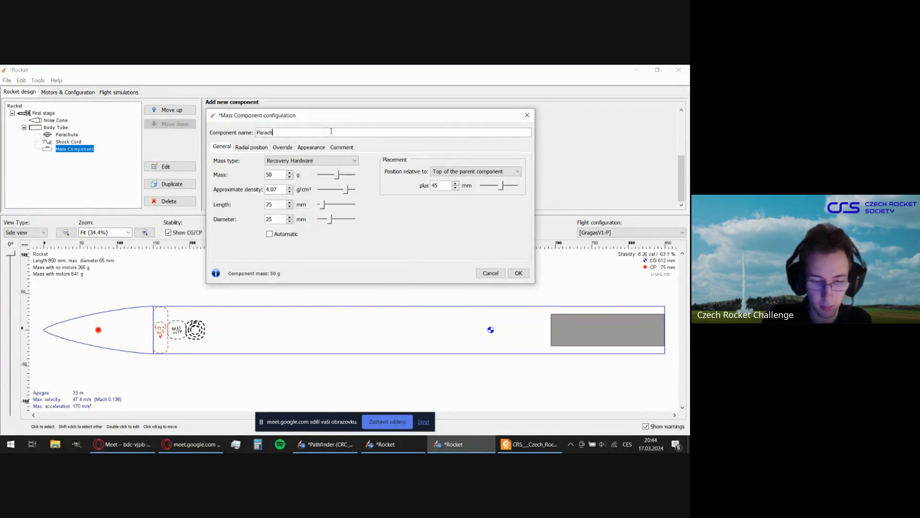
pyautogui.write('ute Yoke')
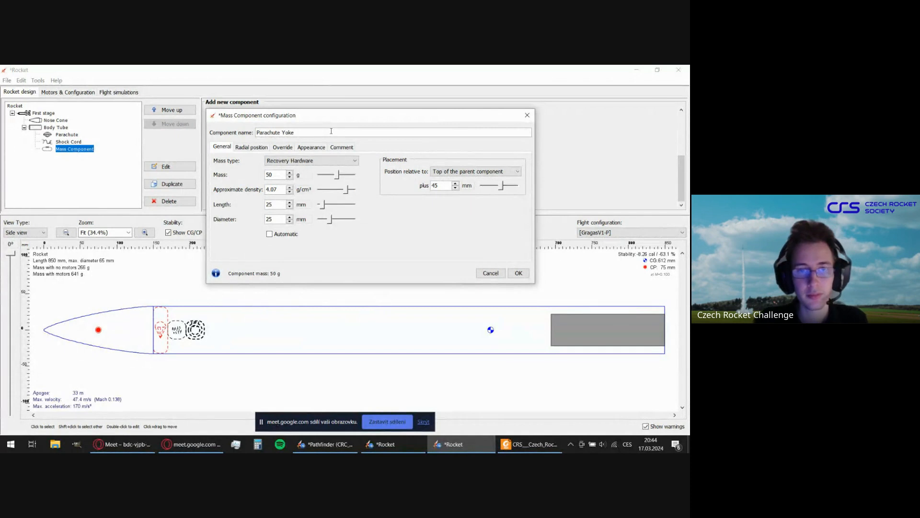
pyautogui.click(527, 274)
pyautogui.click(314, 277)
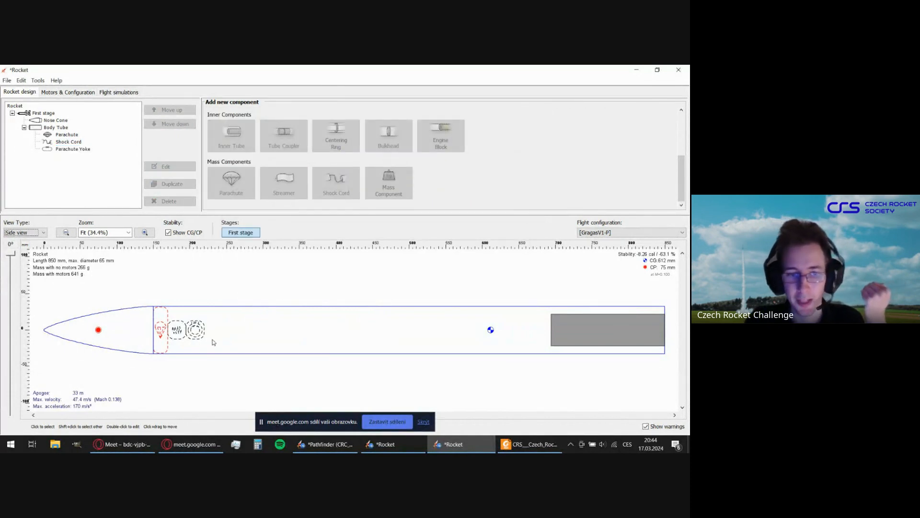
pyautogui.click(206, 332)
pyautogui.click(283, 297)
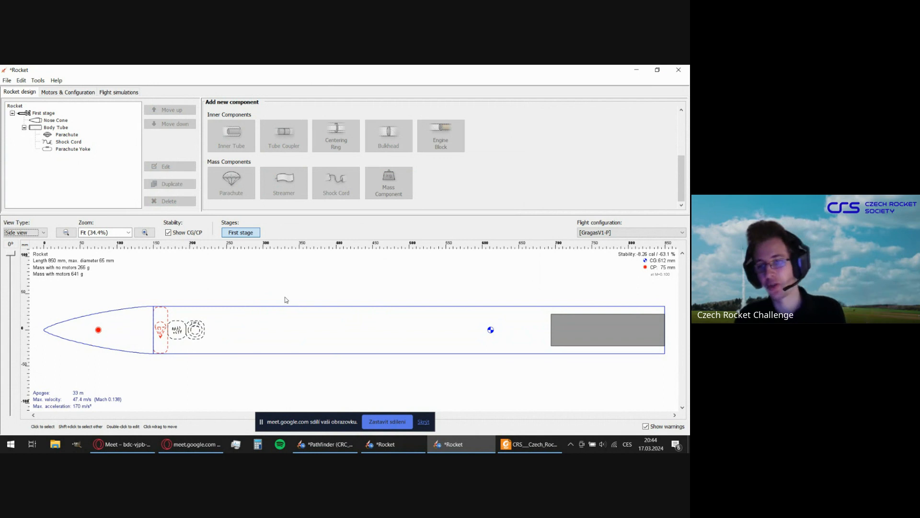
# Add an inner tube inside the body tube.
pyautogui.click(275, 324)
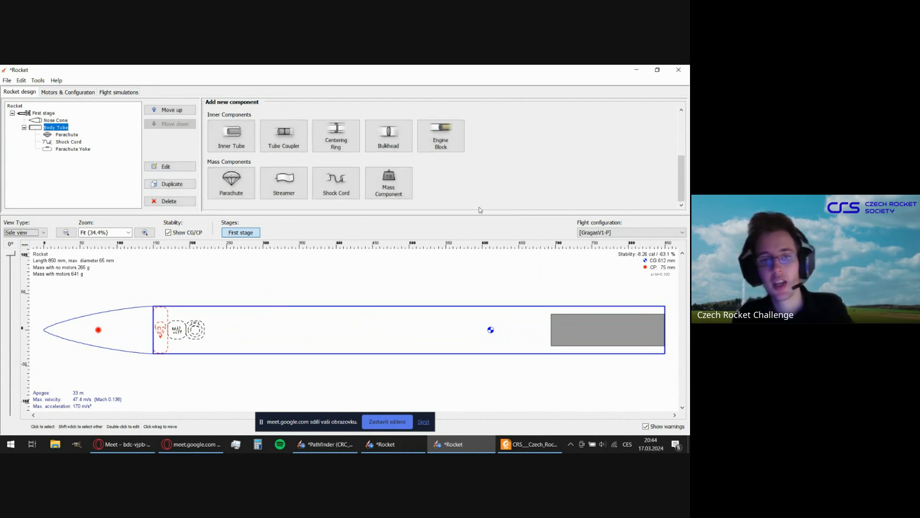
pyautogui.scroll(5, 512, 174)
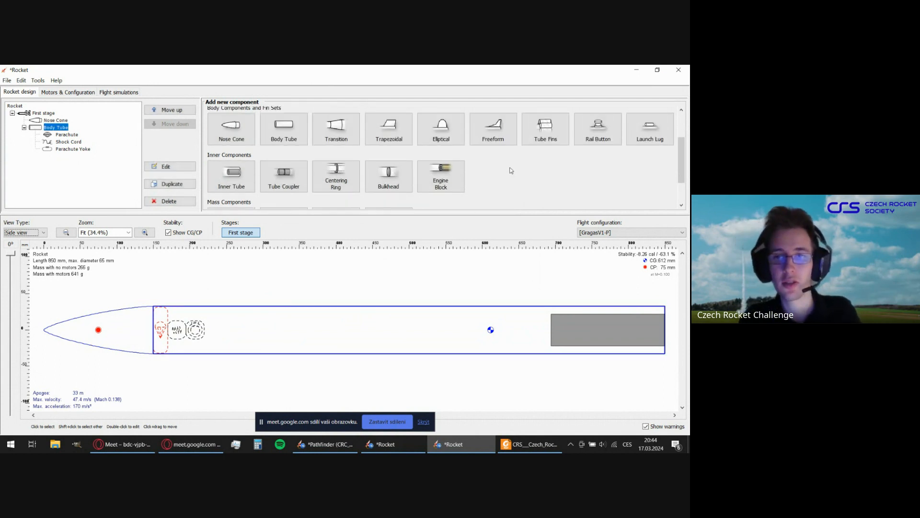
pyautogui.scroll(-2, 512, 170)
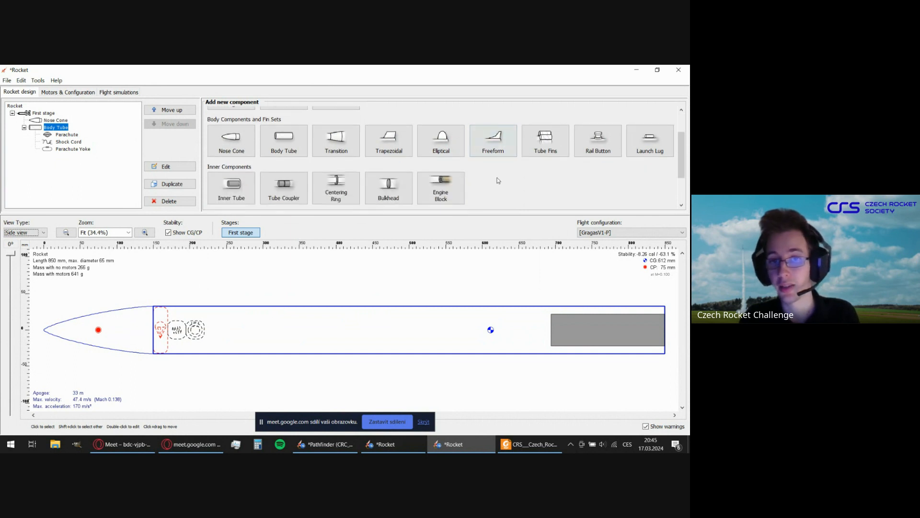
pyautogui.scroll(-3, 497, 179)
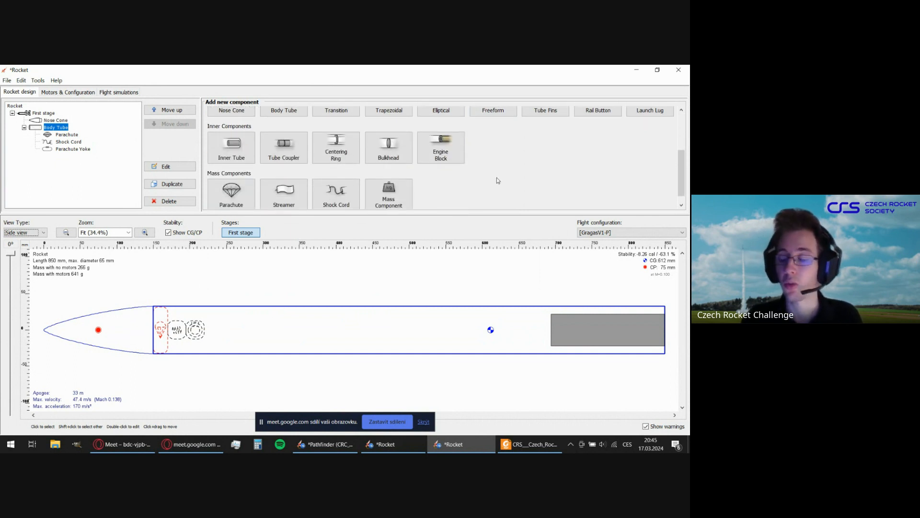
pyautogui.scroll(2, 497, 180)
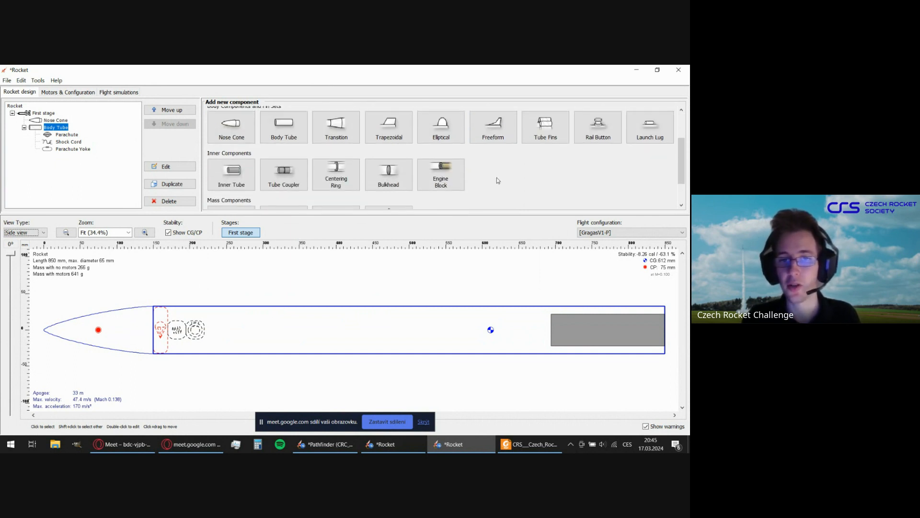
pyautogui.scroll(2, 496, 177)
pyautogui.scroll(-4, 488, 182)
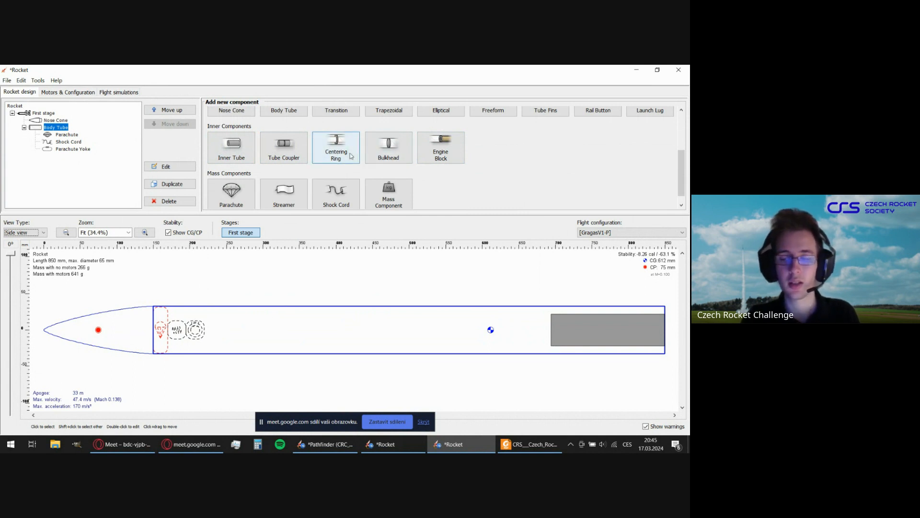
pyautogui.click(239, 156)
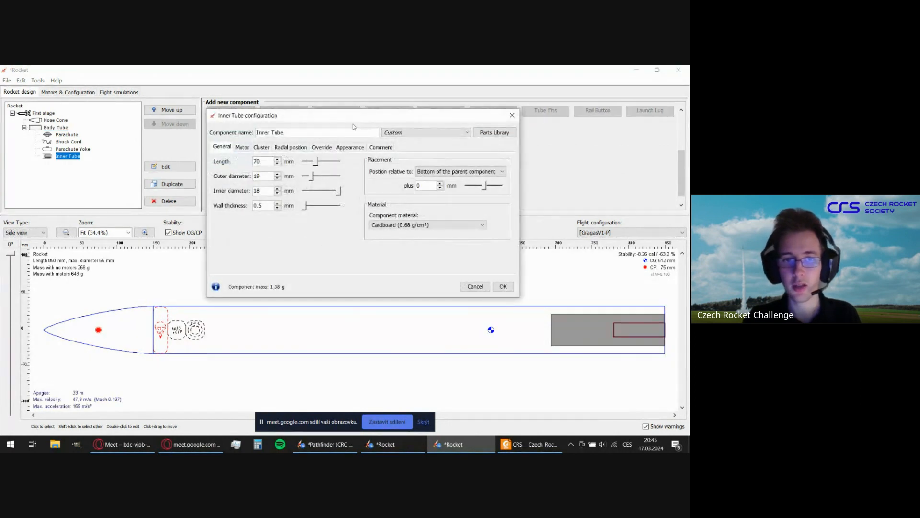
# Set the inner tube's cluster configuration to the ring of five tubes.
pyautogui.moveTo(352, 121); pyautogui.dragTo(375, 115)
pyautogui.click(283, 141)
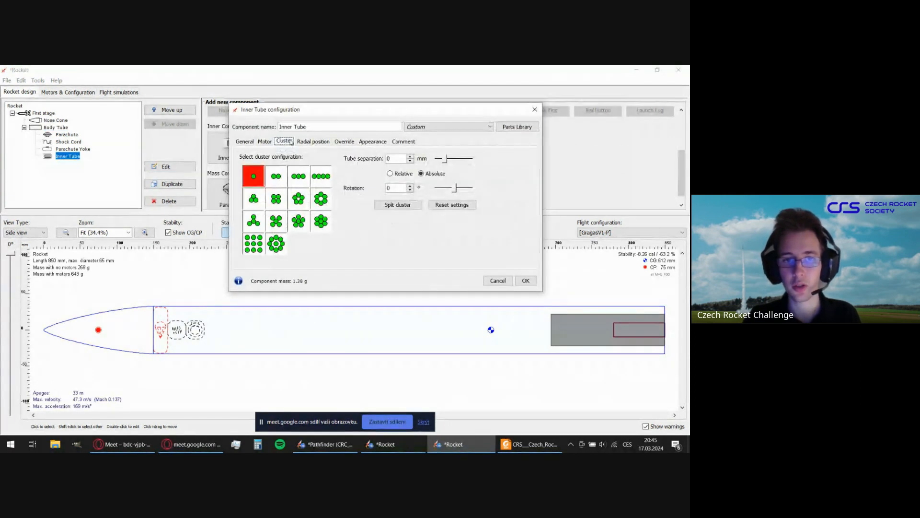
pyautogui.click(299, 200)
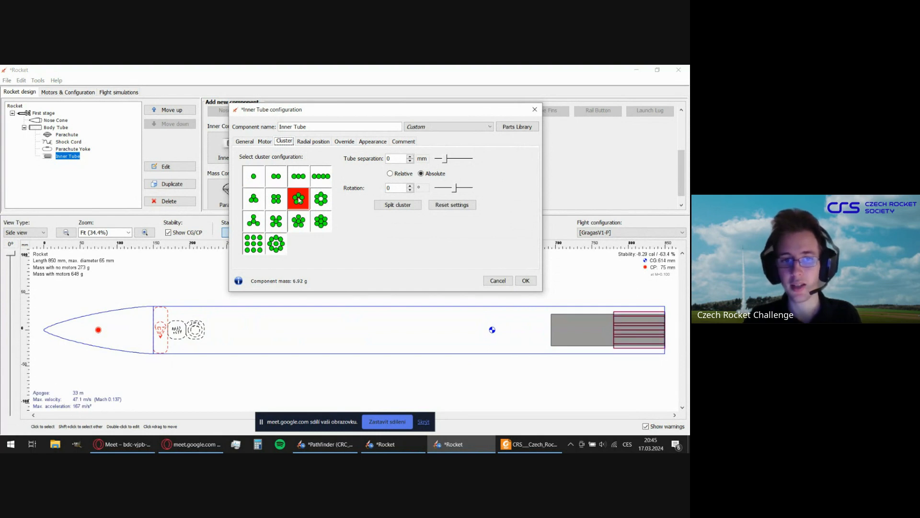
# Set the inner tube's cluster configuration to the ring of six tubes.
pyautogui.click(265, 142)
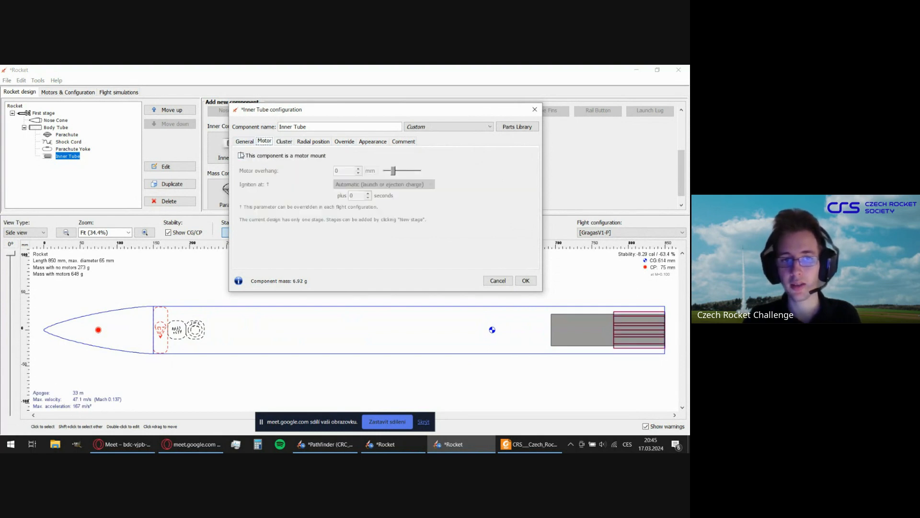
pyautogui.click(288, 143)
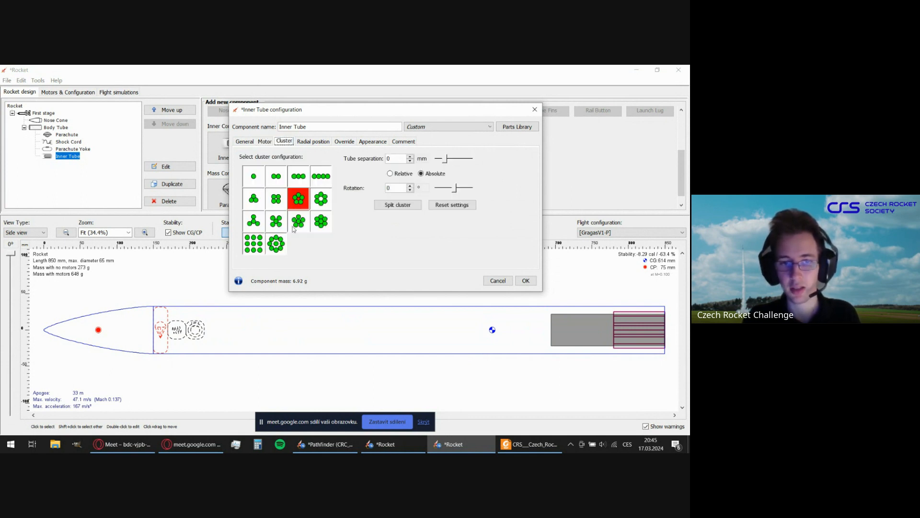
pyautogui.click(327, 201)
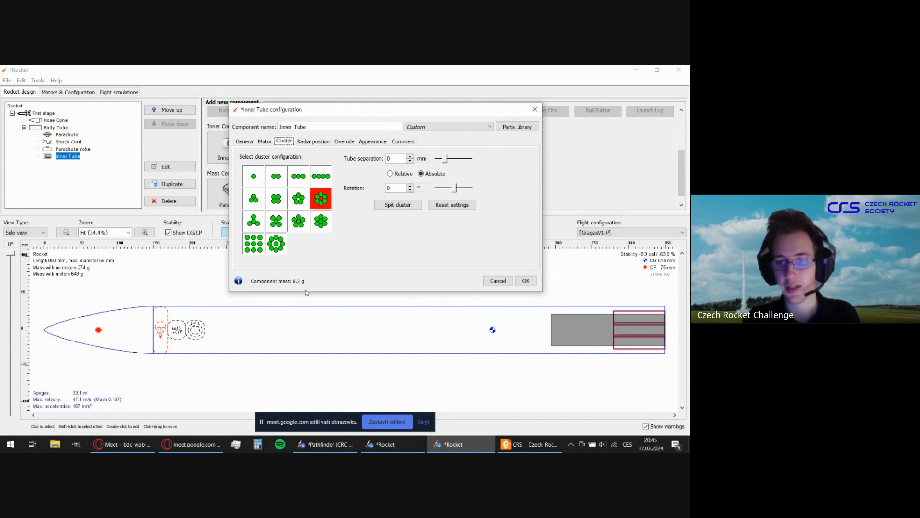
# Review the inner tube's dimensions and motor mount settings, and cancel adding the inner tube.
pyautogui.click(245, 141)
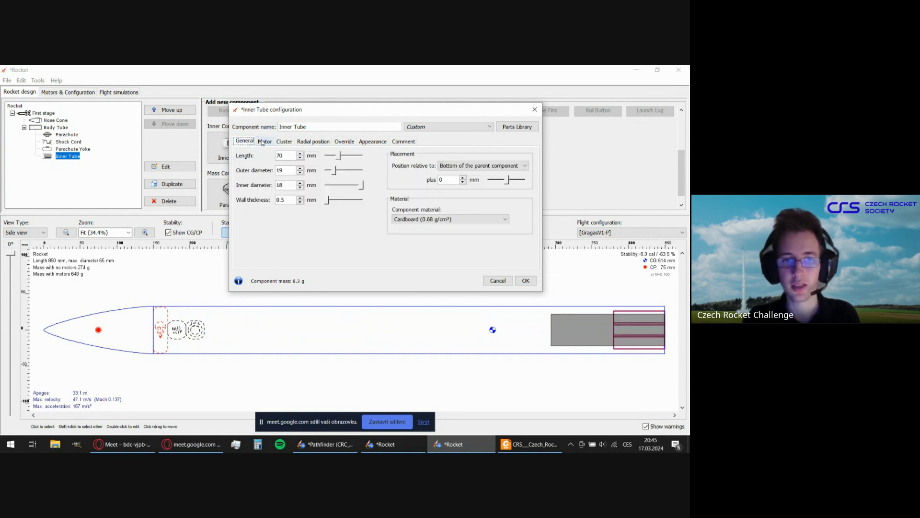
pyautogui.click(264, 141)
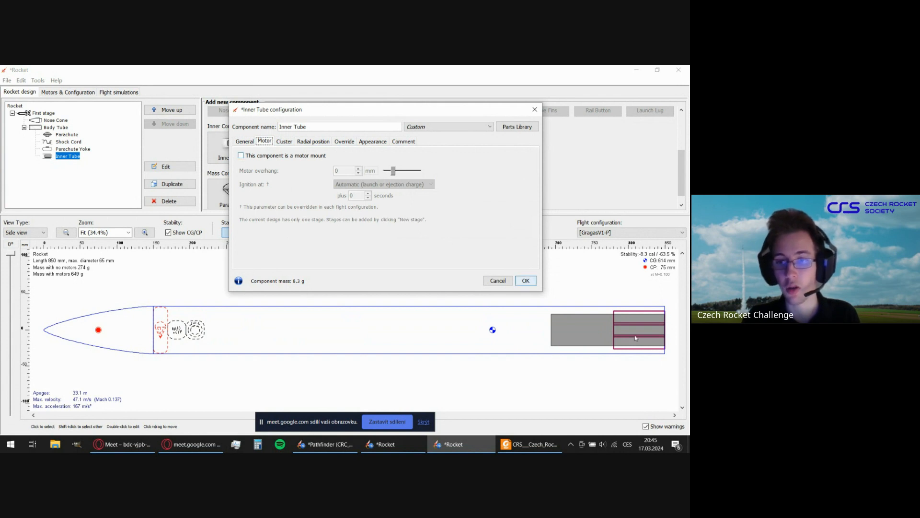
pyautogui.click(245, 141)
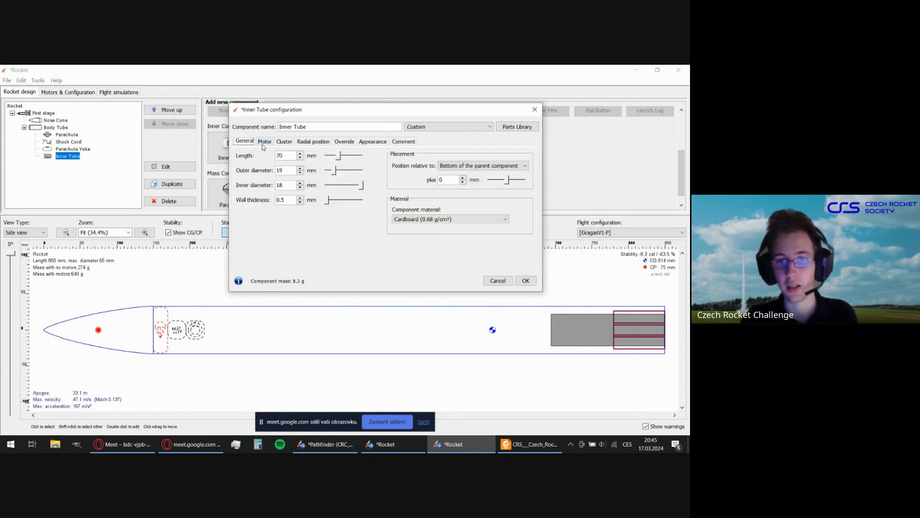
pyautogui.click(498, 280)
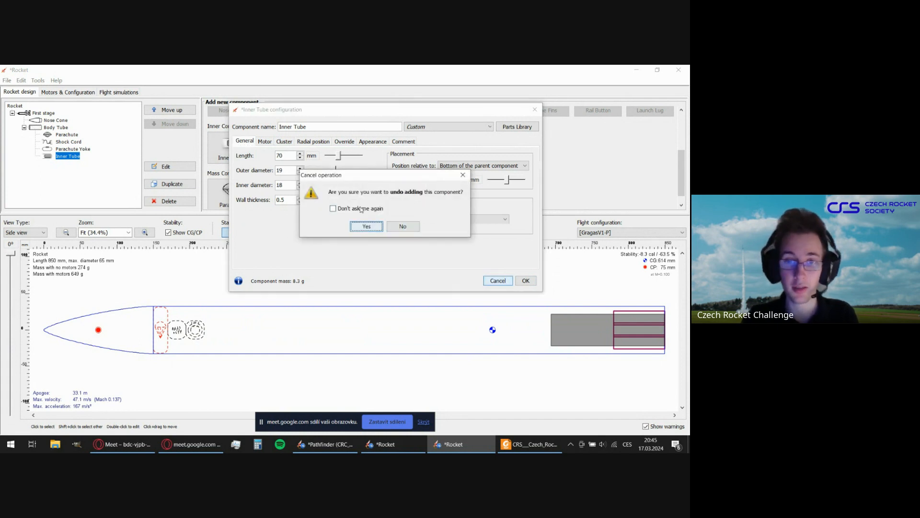
pyautogui.click(367, 225)
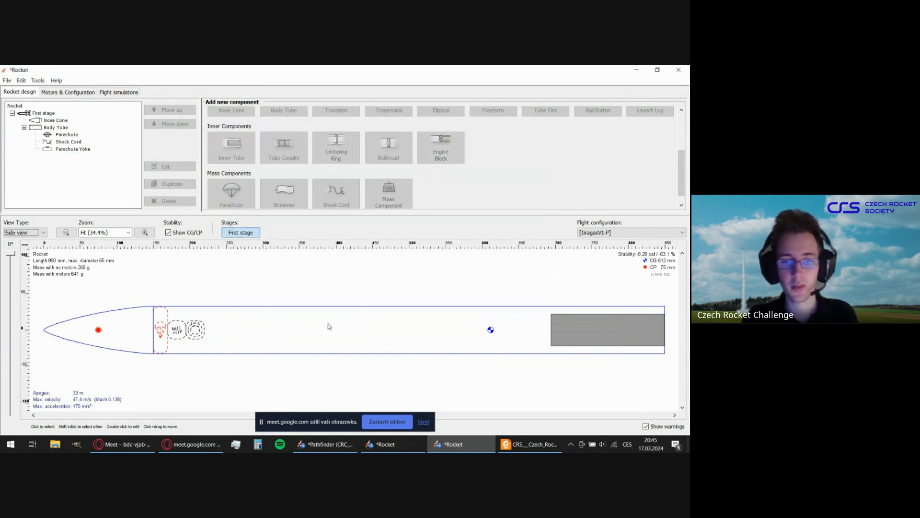
pyautogui.click(327, 326)
pyautogui.scroll(1, 469, 194)
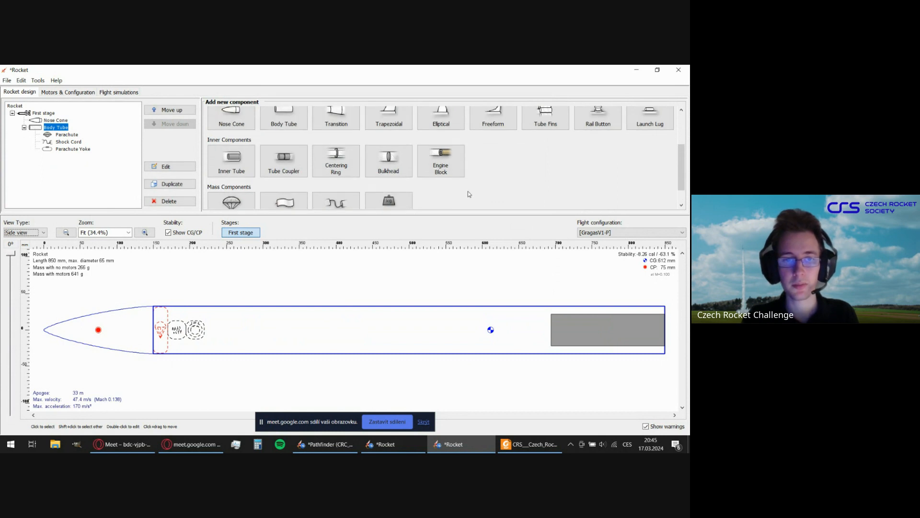
pyautogui.click(283, 177)
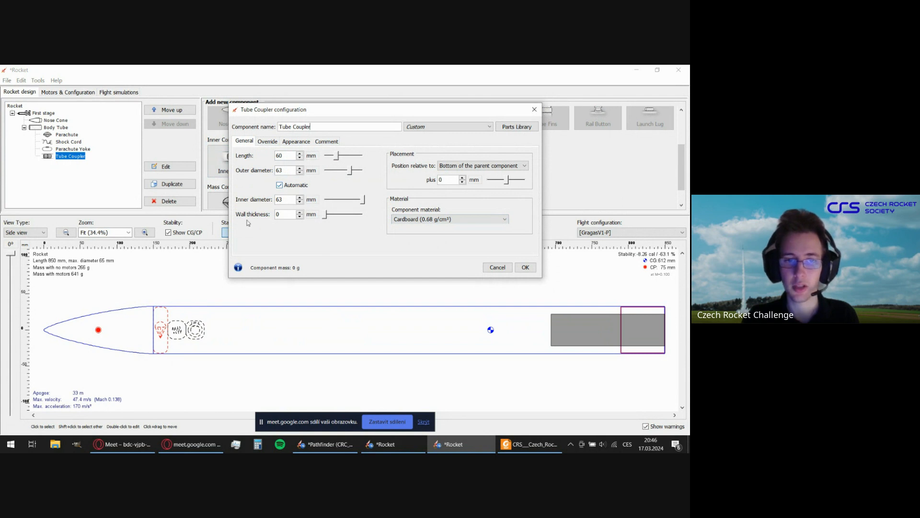
pyautogui.click(497, 267)
pyautogui.click(367, 219)
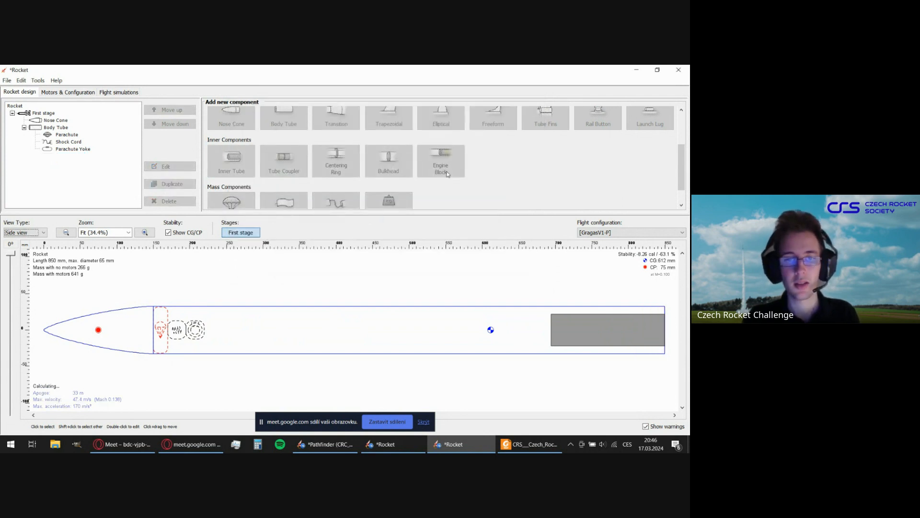
pyautogui.click(446, 166)
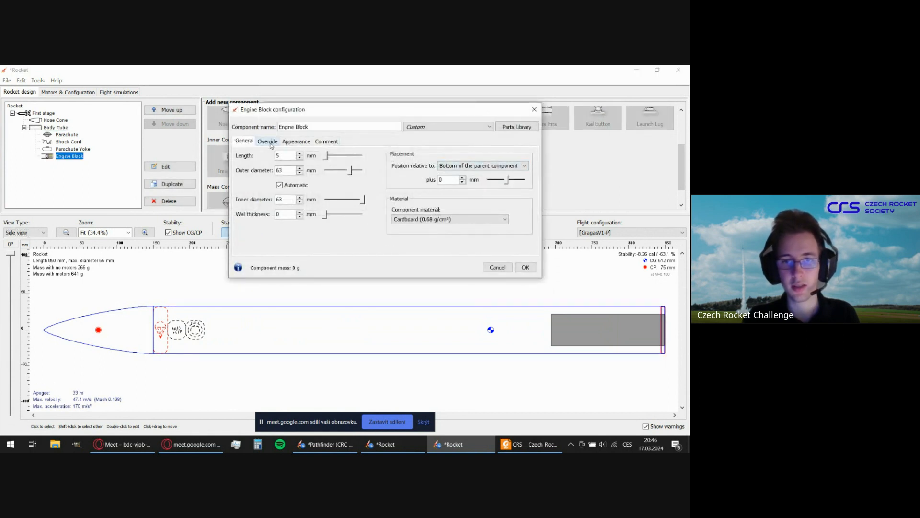
pyautogui.click(268, 142)
pyautogui.click(245, 141)
pyautogui.moveTo(417, 113)
pyautogui.mouseDown()
pyautogui.moveTo(404, 126)
pyautogui.moveTo(383, 125)
pyautogui.moveTo(410, 273)
pyautogui.moveTo(427, 123)
pyautogui.mouseUp()
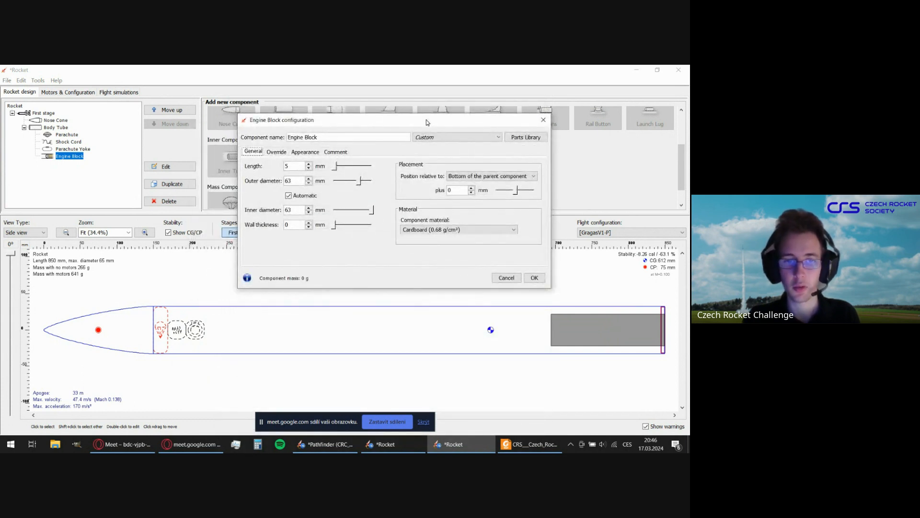
pyautogui.click(284, 153)
pyautogui.click(255, 153)
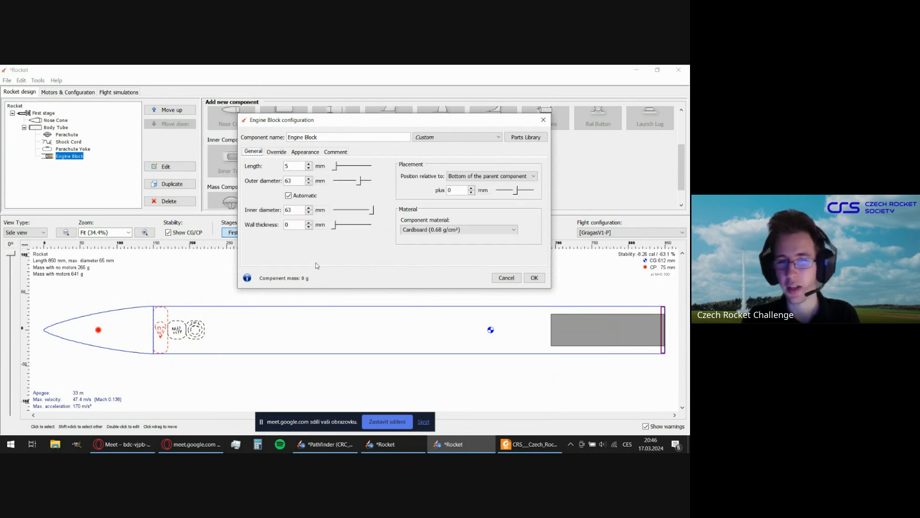
pyautogui.click(506, 278)
pyautogui.click(376, 230)
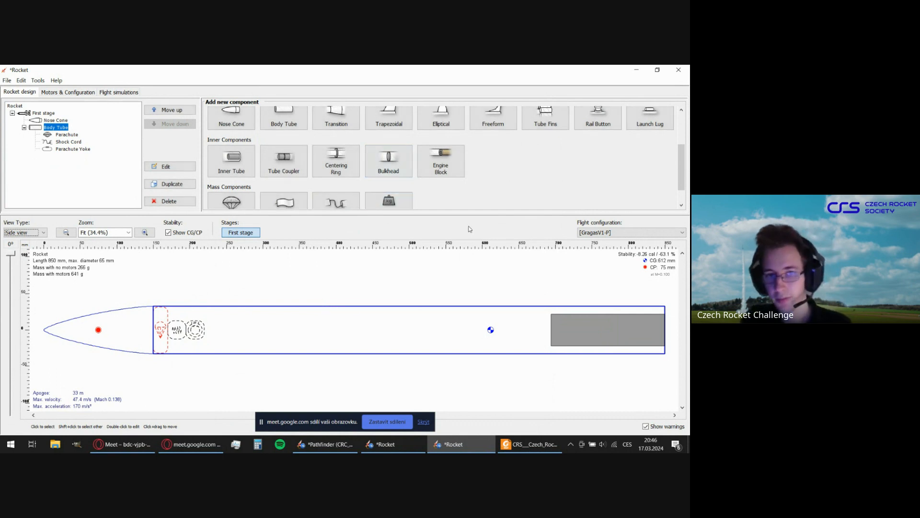
# Add a bulkhead inside the body tube and set its thickness to 10 mm.
pyautogui.click(402, 170)
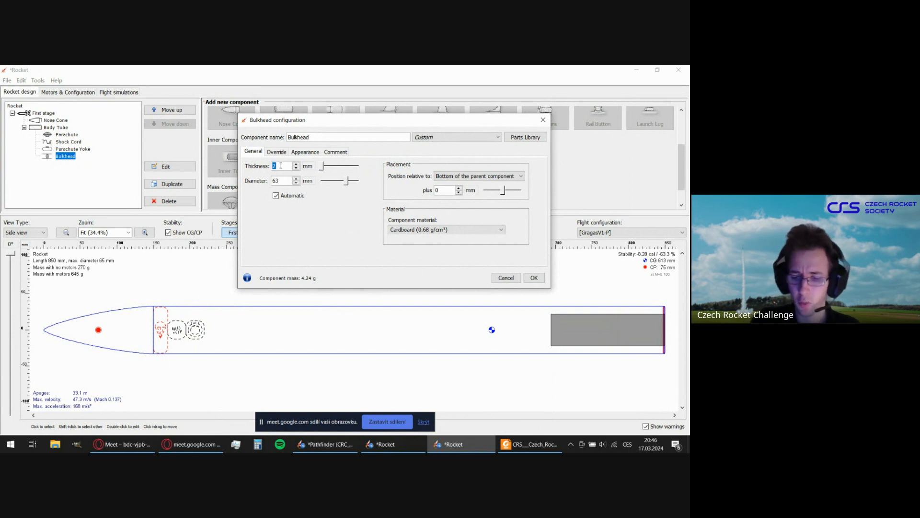
pyautogui.write('1')
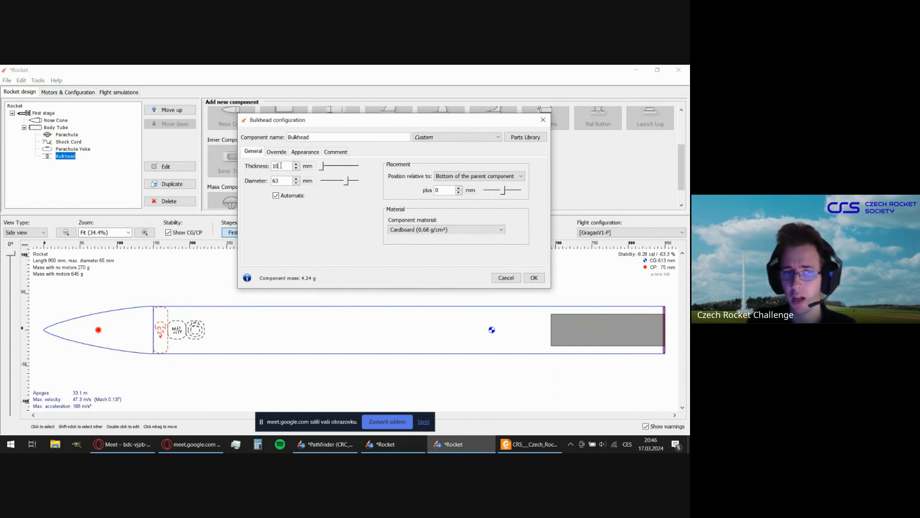
pyautogui.write('0')
pyautogui.press('Tab')
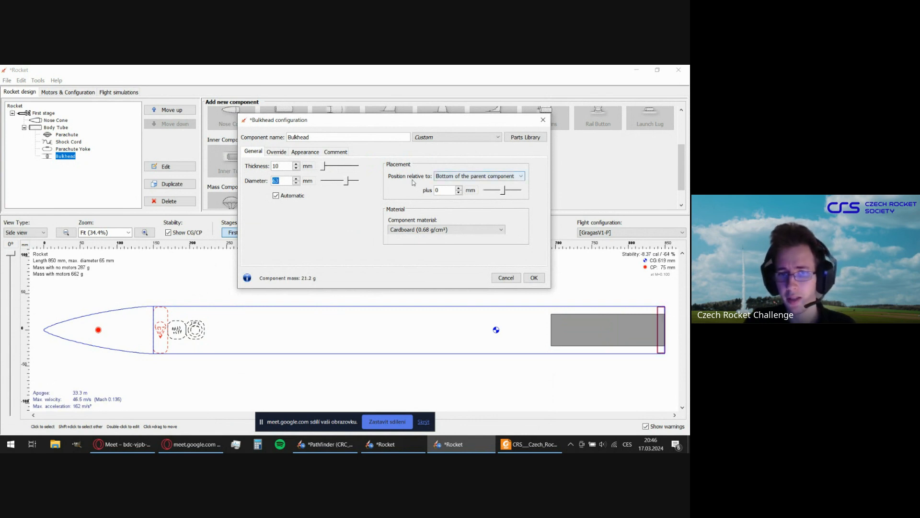
# Position the bulkhead 70 mm from the top of the parent component, just behind the parachute yoke.
pyautogui.click(450, 178)
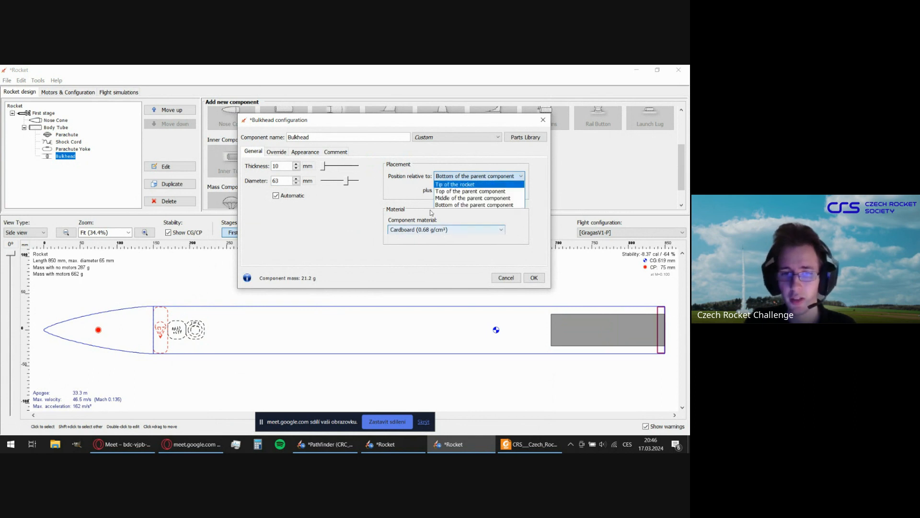
pyautogui.click(459, 191)
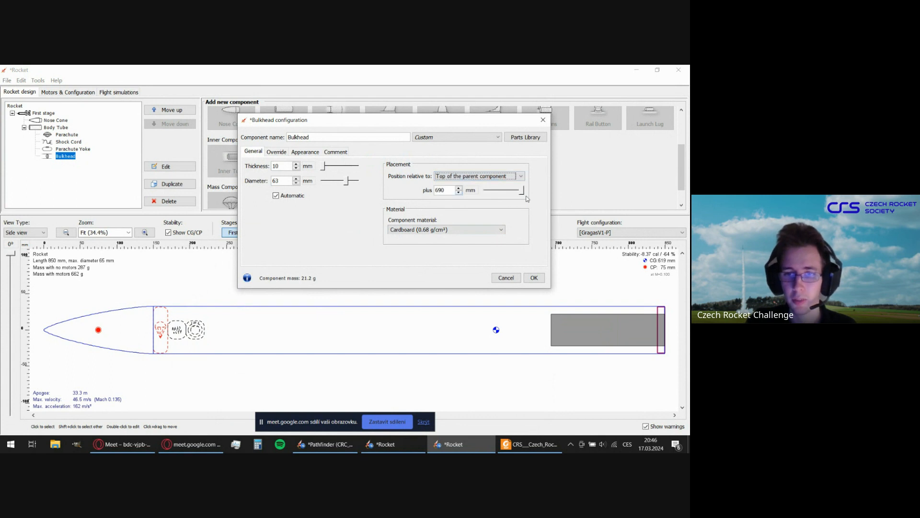
pyautogui.moveTo(521, 192); pyautogui.dragTo(507, 192)
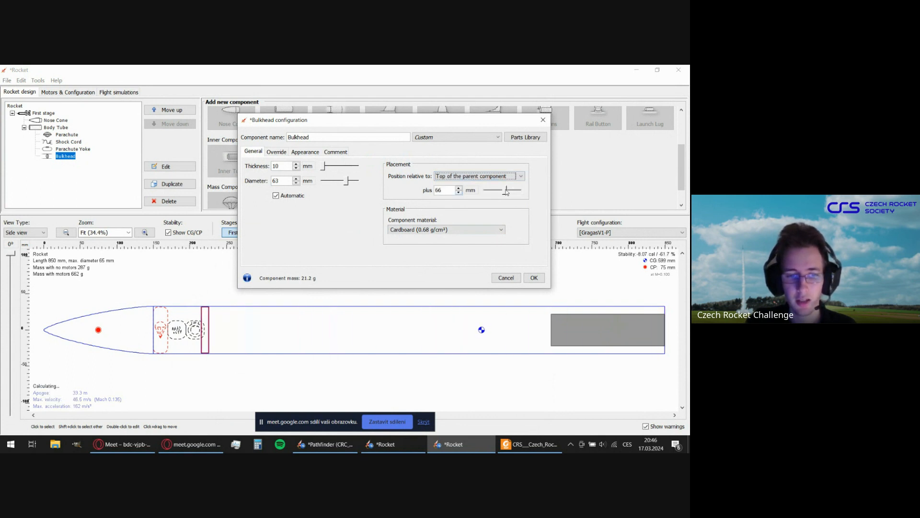
pyautogui.click(459, 187)
pyautogui.click(460, 192)
pyautogui.click(460, 192)
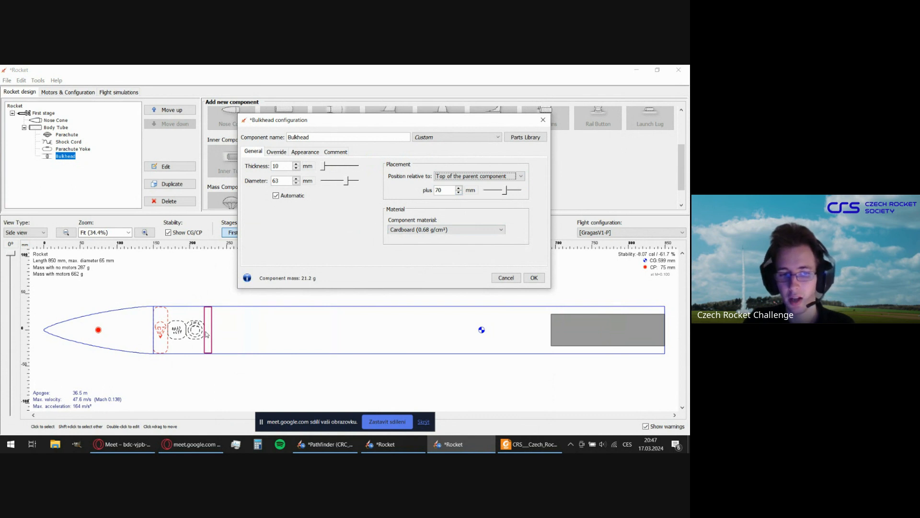
# Set the bulkhead's material to PLA (1.24 g/cm³) and accept its configuration.
pyautogui.click(419, 230)
pyautogui.scroll(-3, 430, 264)
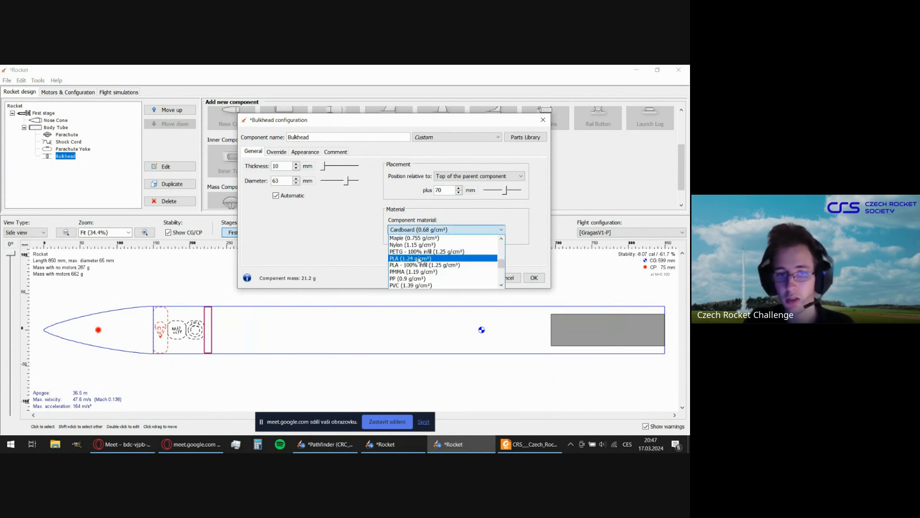
pyautogui.click(419, 259)
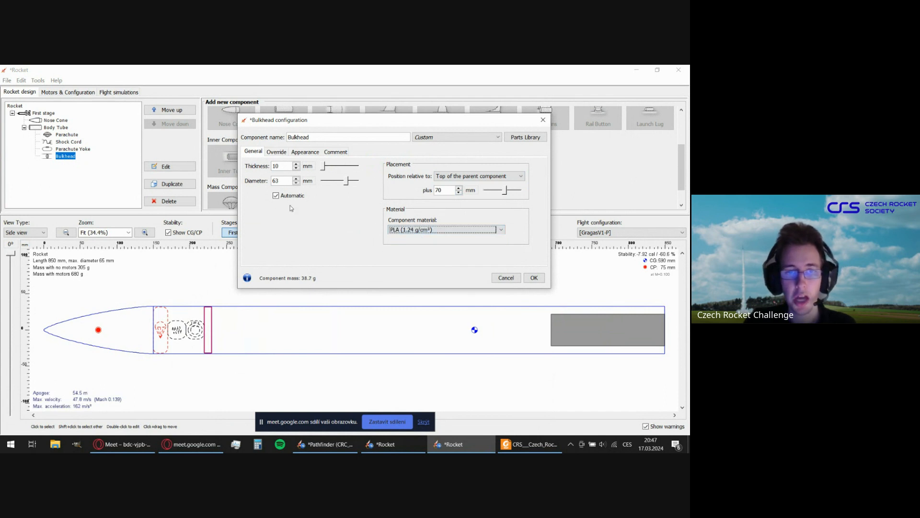
pyautogui.click(534, 278)
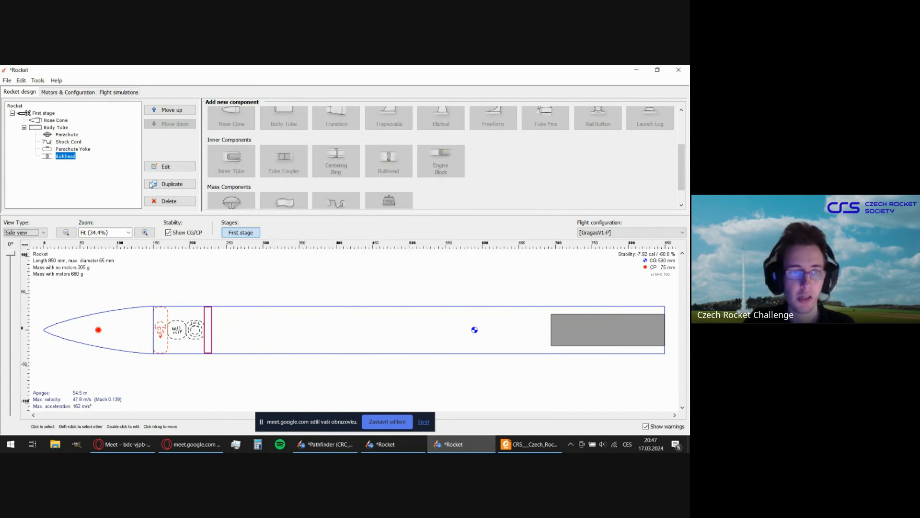
# Rename the bulkhead as Parachute Bulkhead and accept the change.
pyautogui.doubleClick(66, 156)
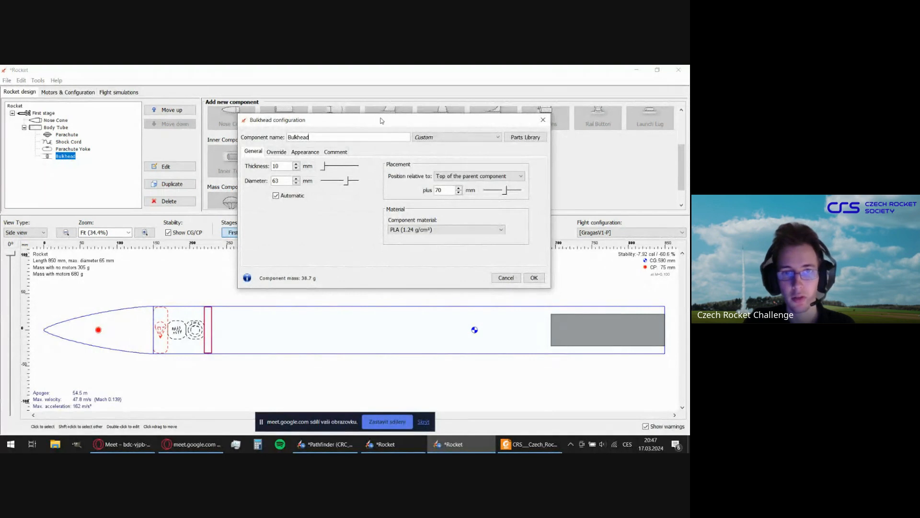
pyautogui.doubleClick(381, 163)
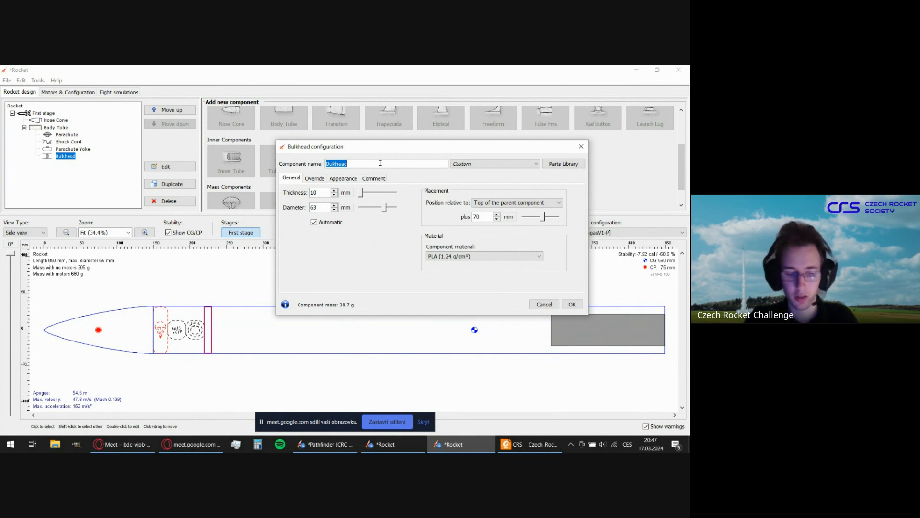
pyautogui.write('Pa')
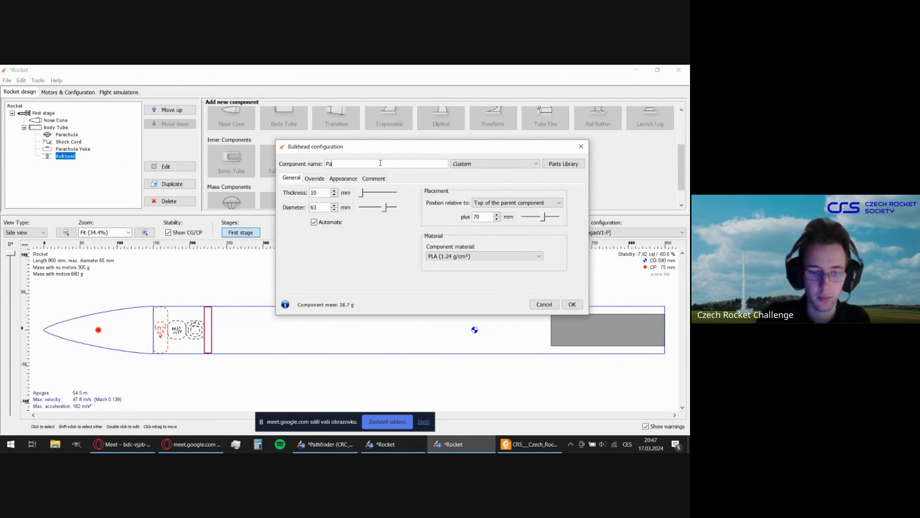
pyautogui.write('rachute')
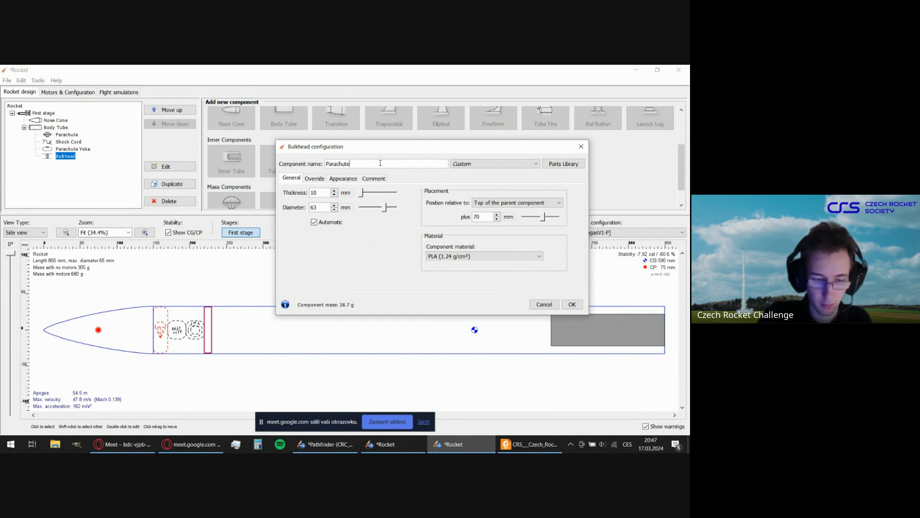
pyautogui.write(' Bulk')
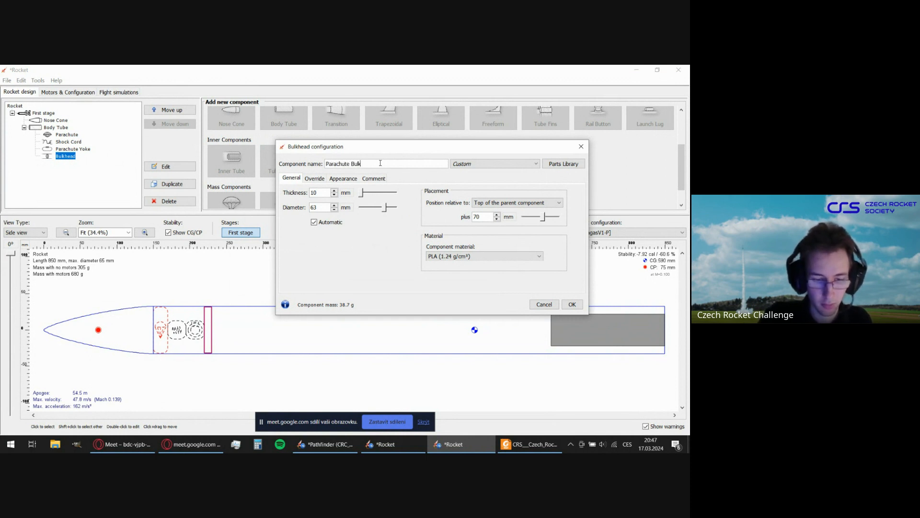
pyautogui.write('head')
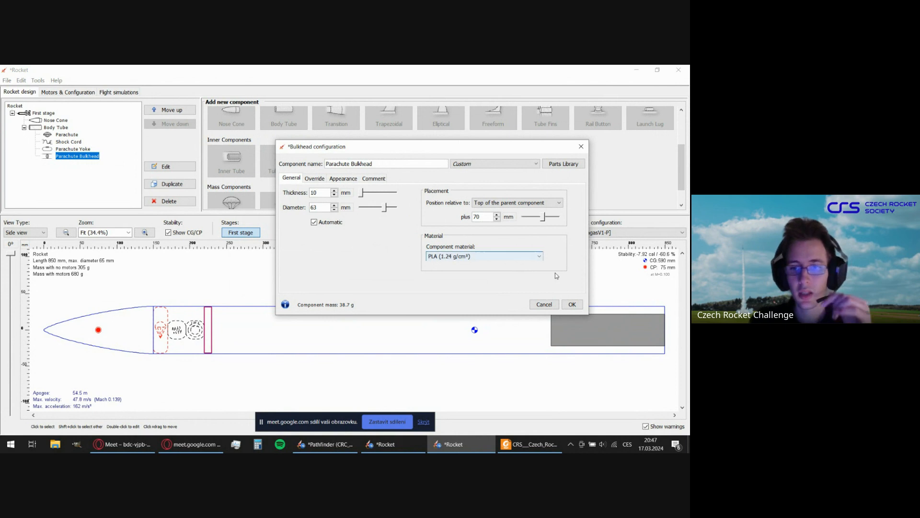
pyautogui.click(574, 305)
pyautogui.click(312, 332)
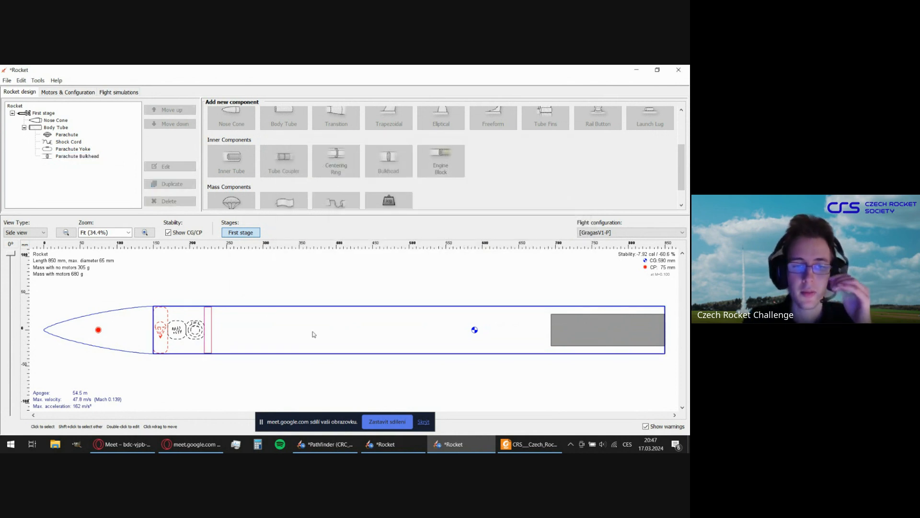
pyautogui.scroll(-1, 505, 190)
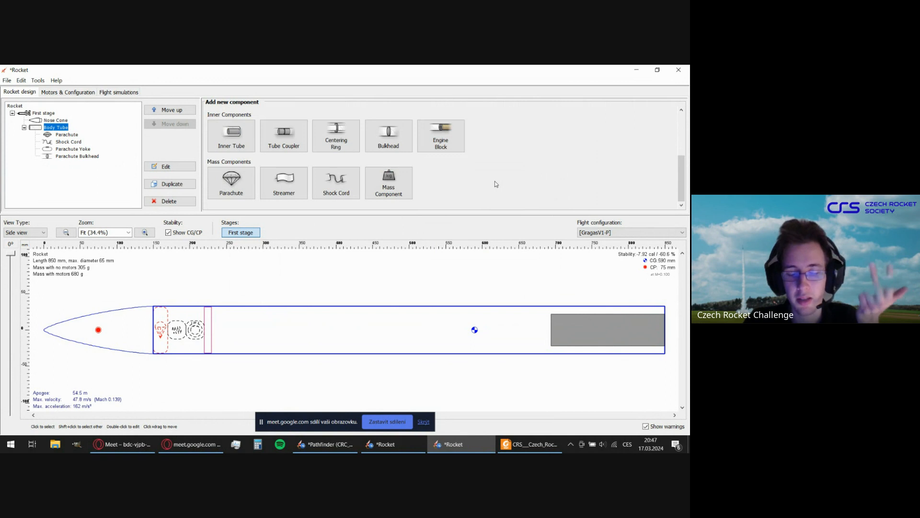
pyautogui.scroll(2, 496, 183)
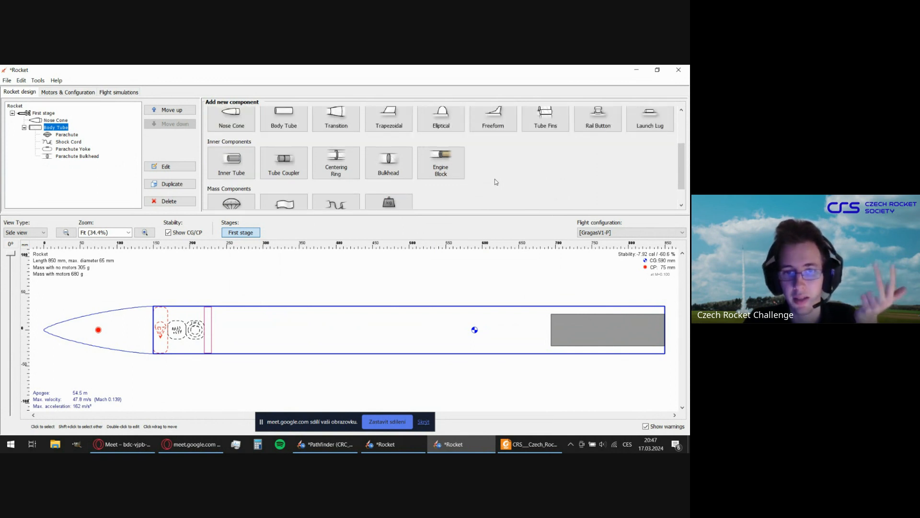
pyautogui.scroll(-2, 496, 182)
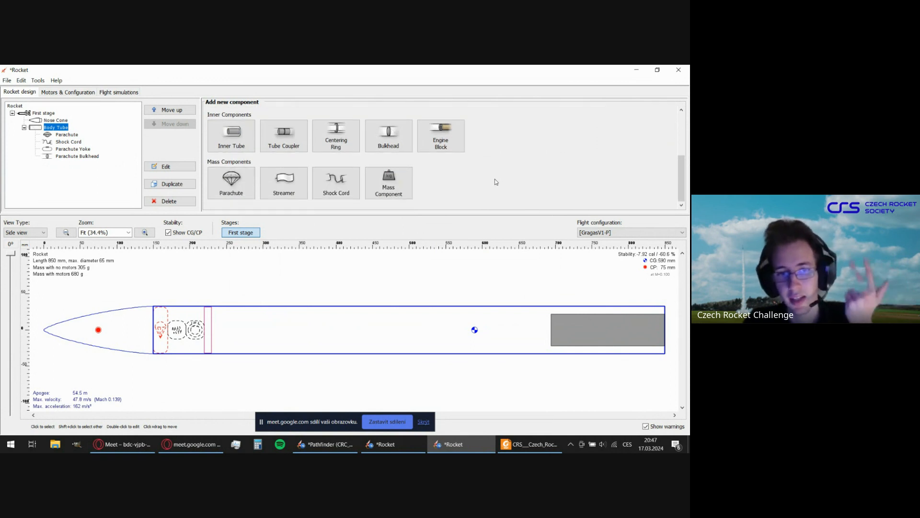
pyautogui.click(360, 291)
pyautogui.click(350, 325)
pyautogui.scroll(4, 553, 173)
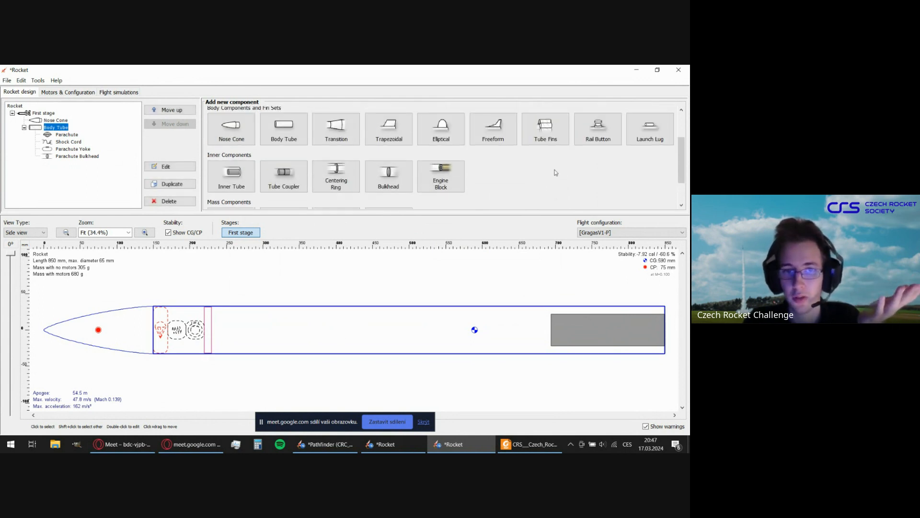
pyautogui.scroll(-4, 555, 172)
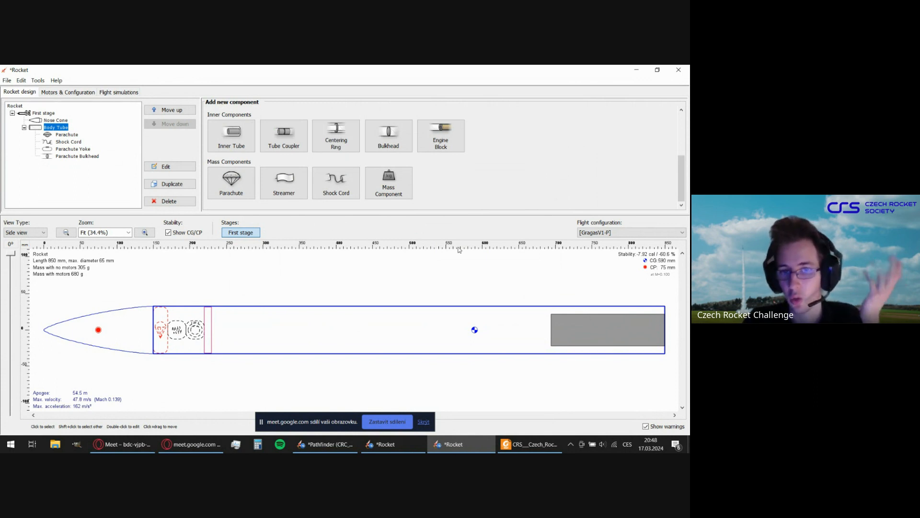
pyautogui.click(407, 194)
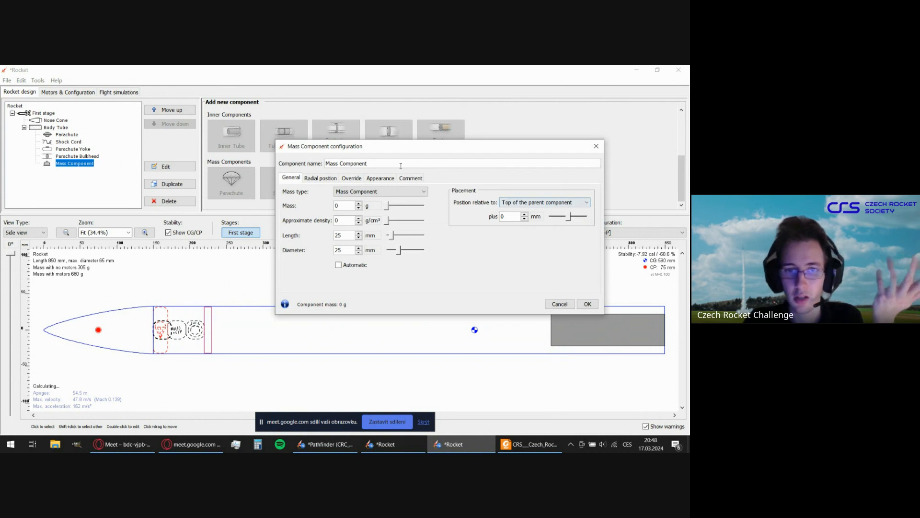
pyautogui.click(565, 304)
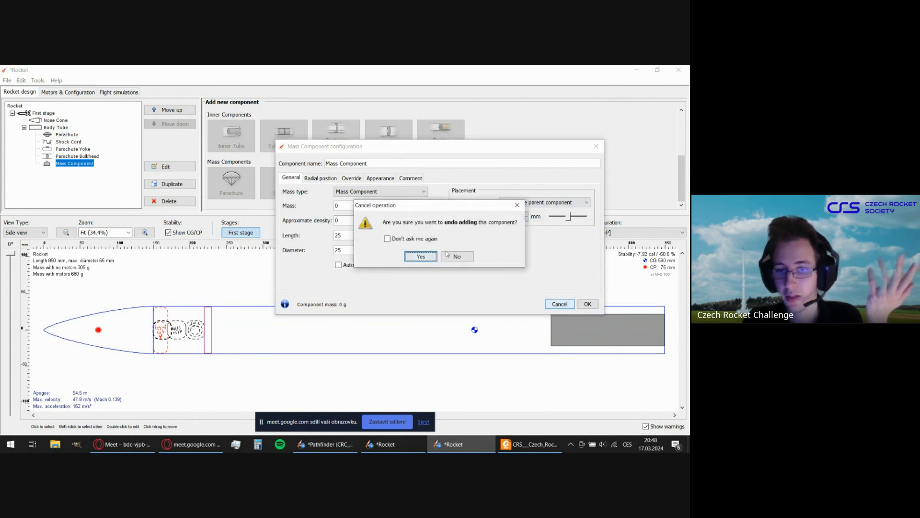
pyautogui.click(421, 255)
pyautogui.click(388, 334)
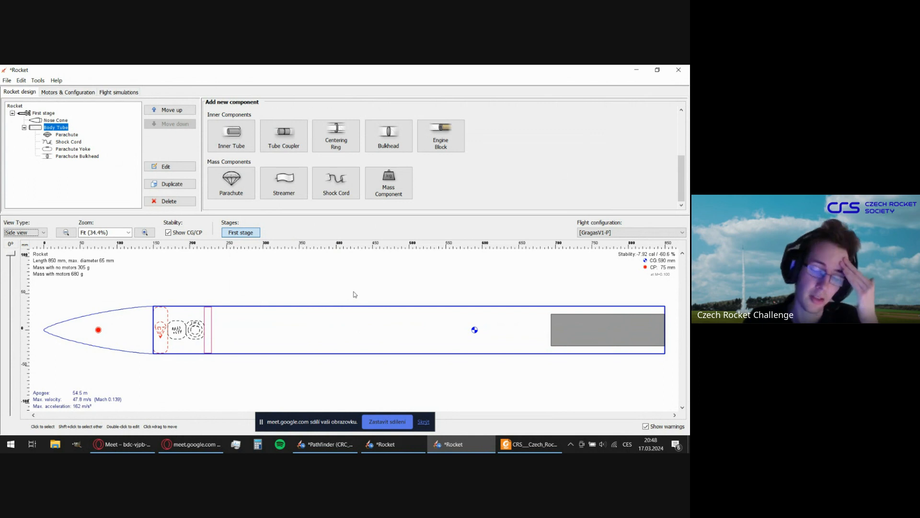
pyautogui.click(335, 286)
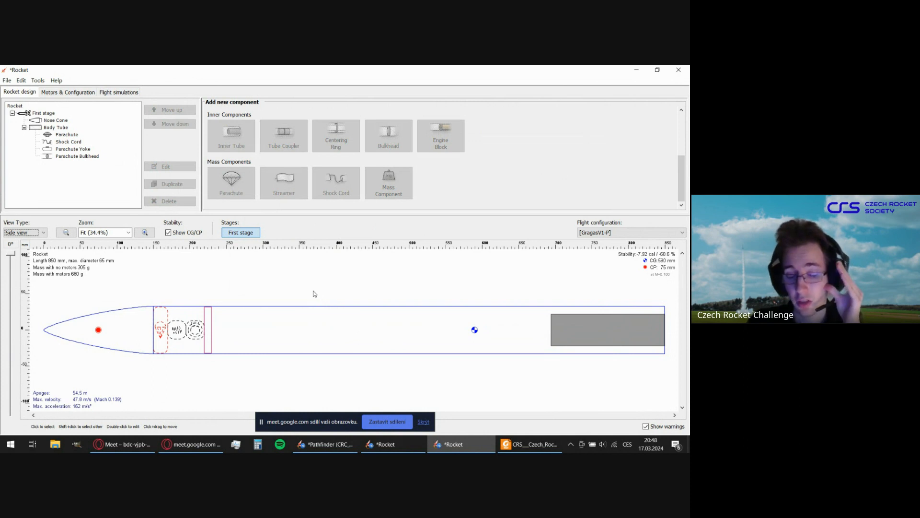
# Add a mass component inside the body tube, name it GoPro and set its mass type to Payload.
pyautogui.click(274, 341)
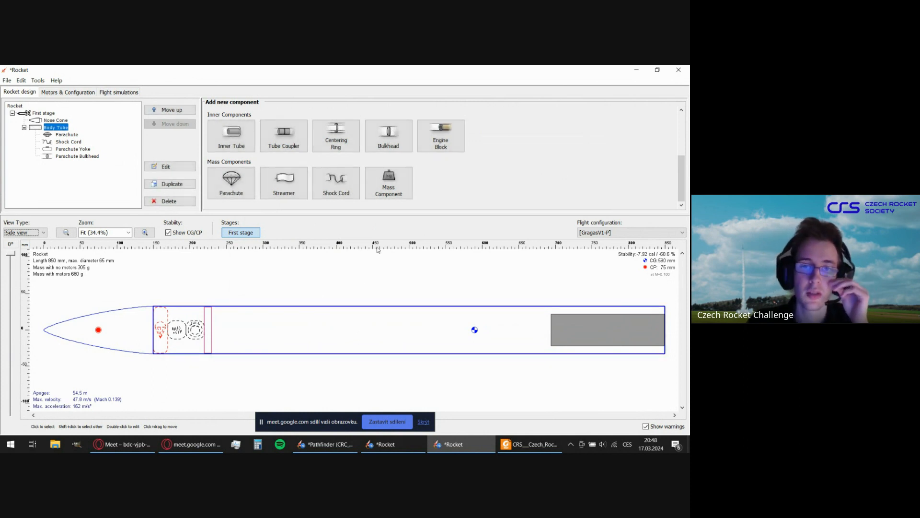
pyautogui.click(388, 183)
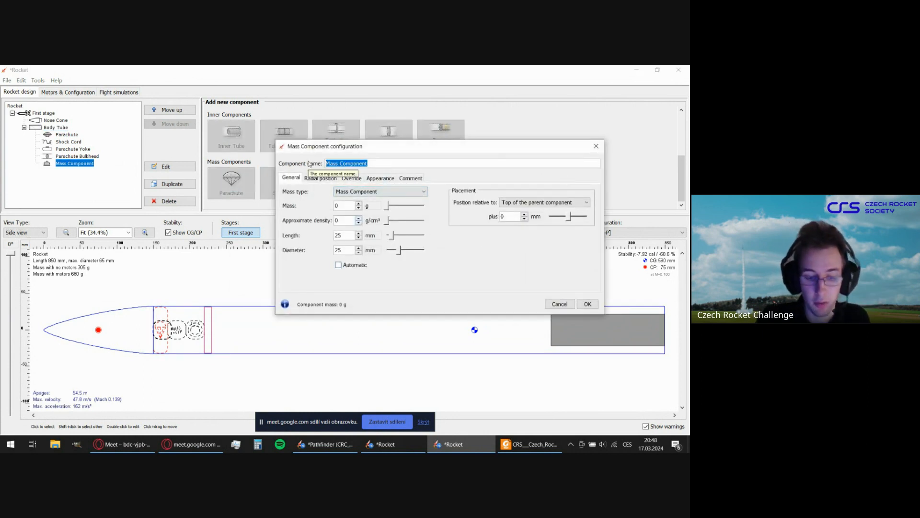
pyautogui.write('GoPro')
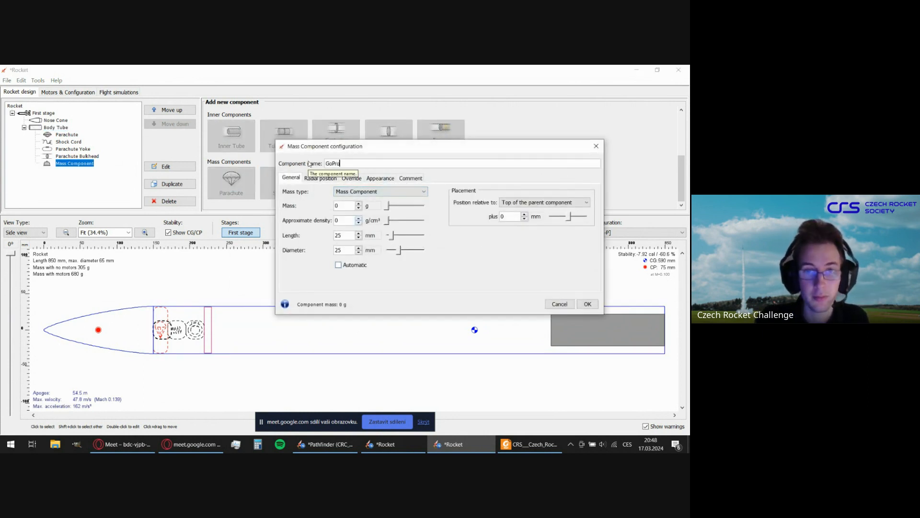
pyautogui.click(359, 192)
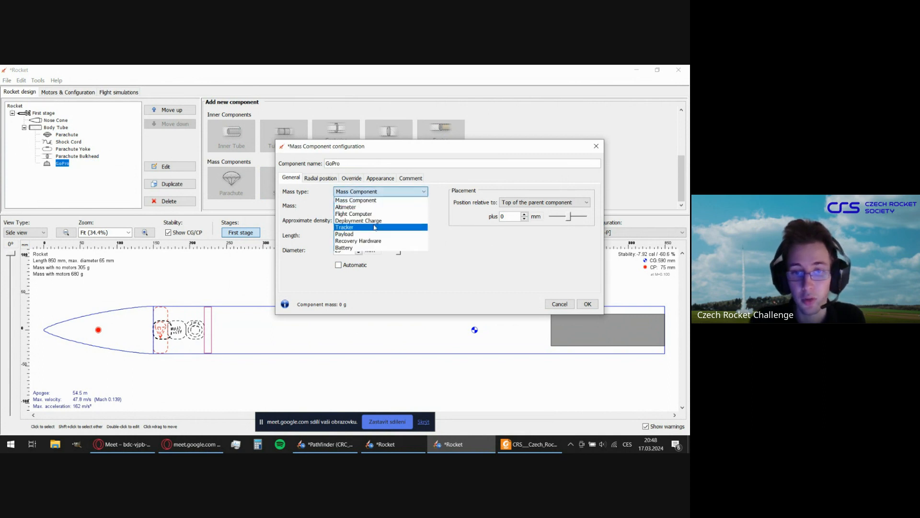
pyautogui.click(355, 234)
# Set the GoPro's mass to 154 g, length to 72 mm and diameter to 61 mm.
pyautogui.click(349, 207)
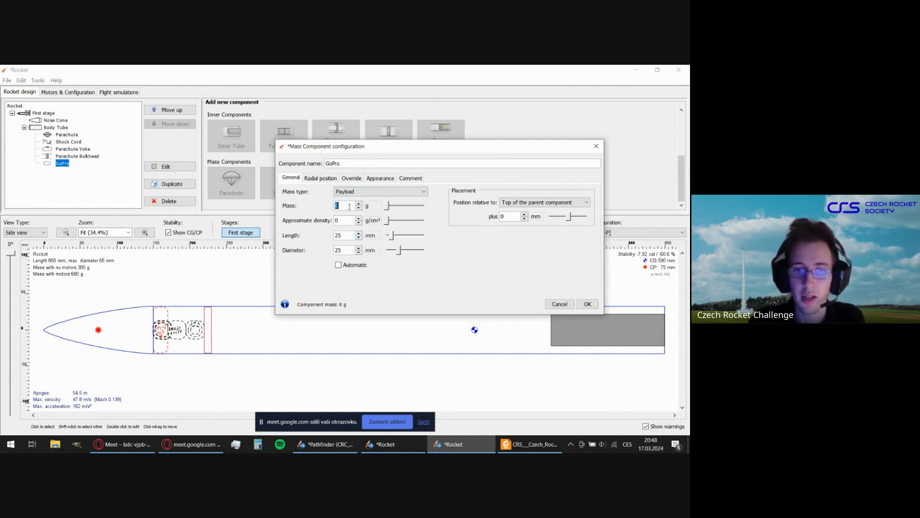
pyautogui.write('154')
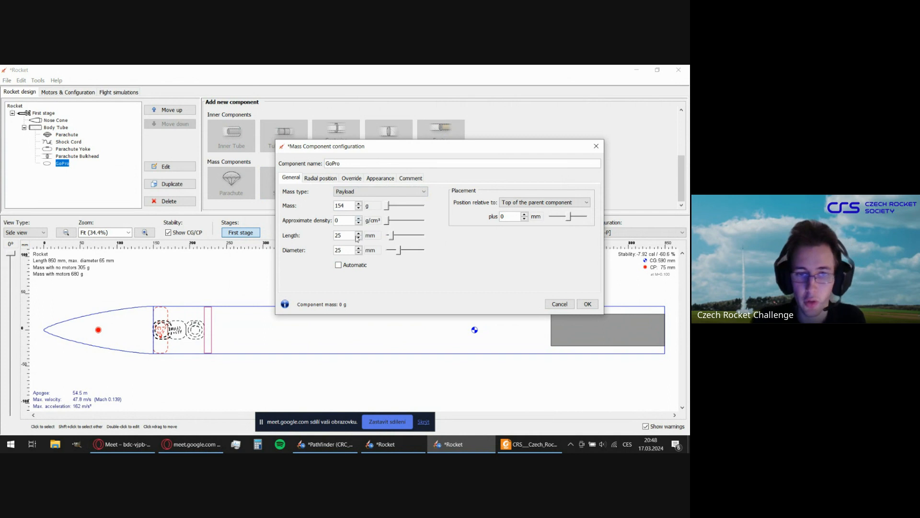
pyautogui.click(345, 236)
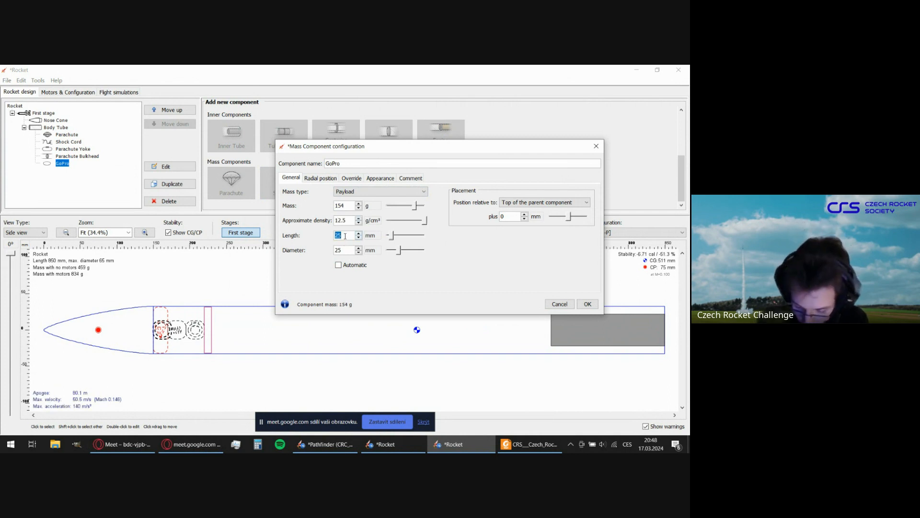
pyautogui.write('72')
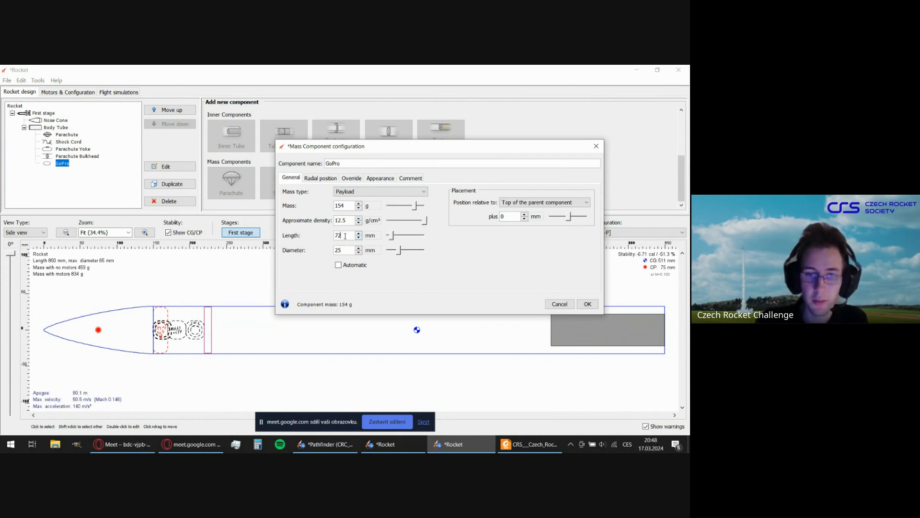
pyautogui.click(344, 250)
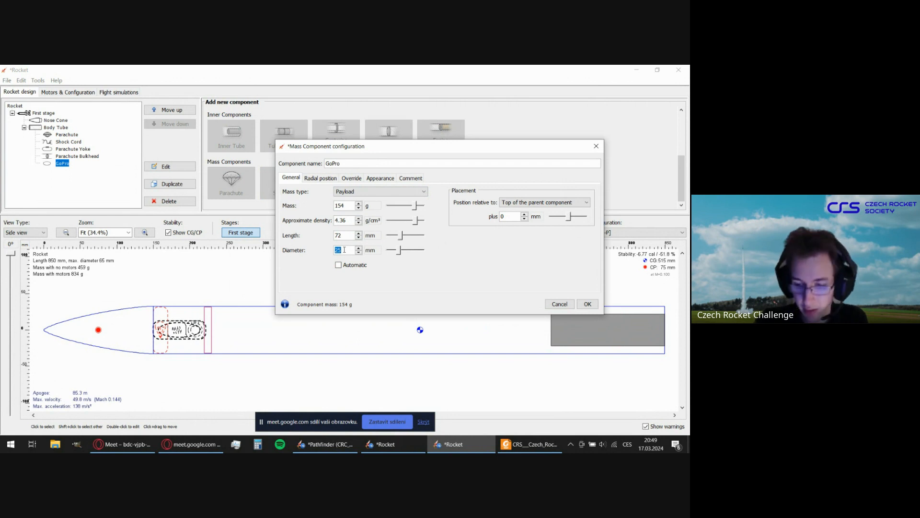
pyautogui.write('61')
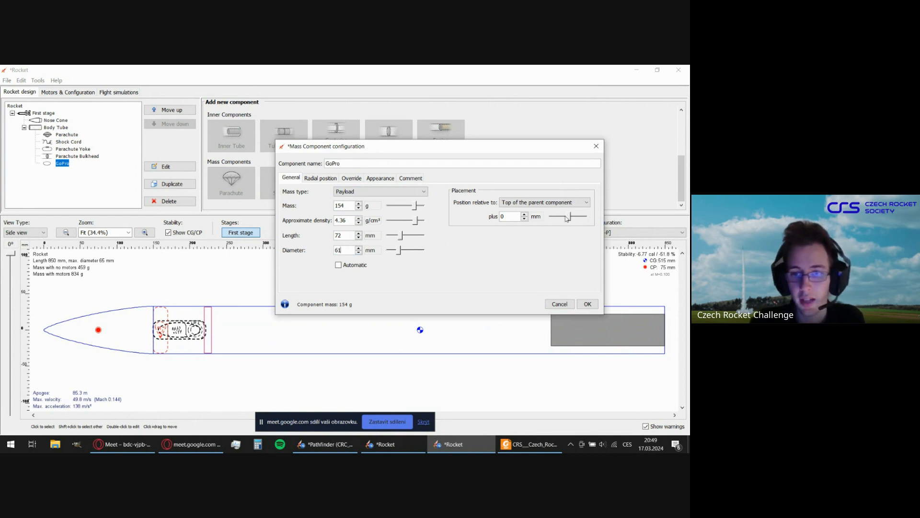
# Position the GoPro 80 mm from the top of the parent component, behind the parachute bulkhead, and accept its configuration.
pyautogui.moveTo(567, 218); pyautogui.dragTo(570, 217)
pyautogui.click(339, 236)
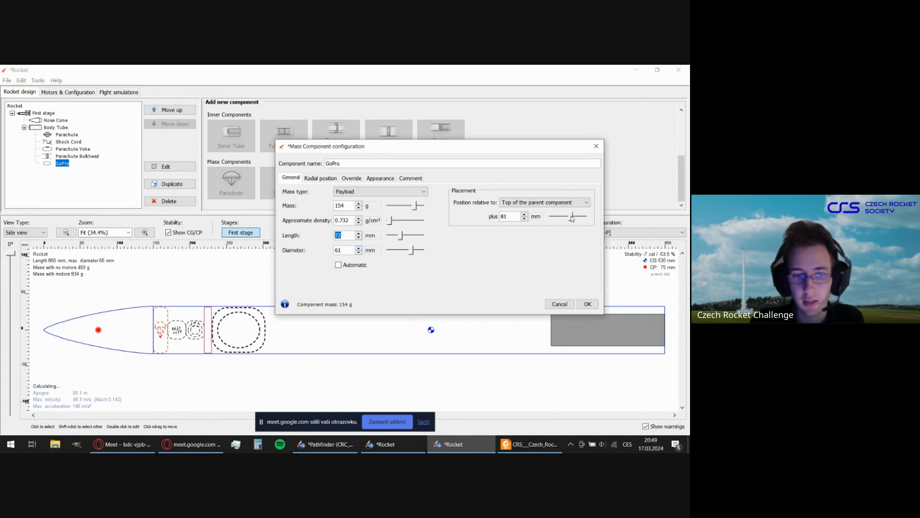
pyautogui.click(525, 219)
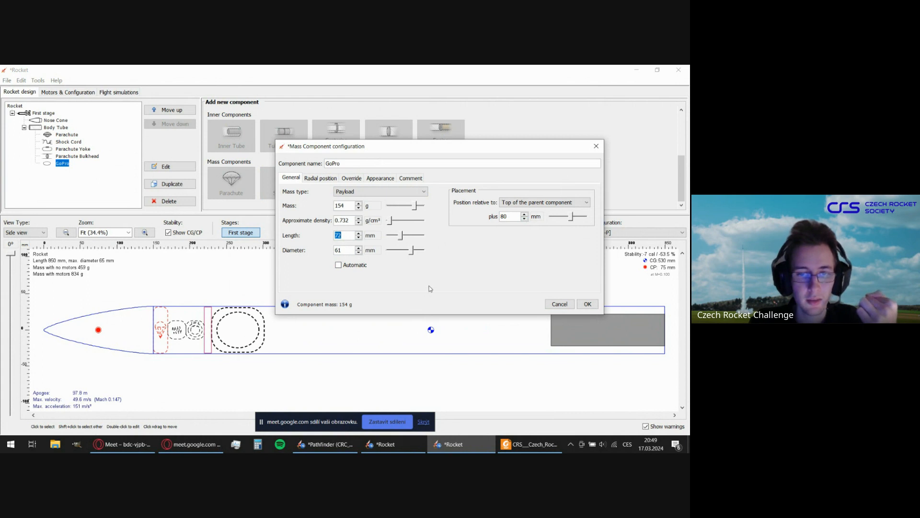
pyautogui.click(587, 304)
# Duplicate the Parachute Bulkhead component, dismissing the message notification.
pyautogui.click(56, 127)
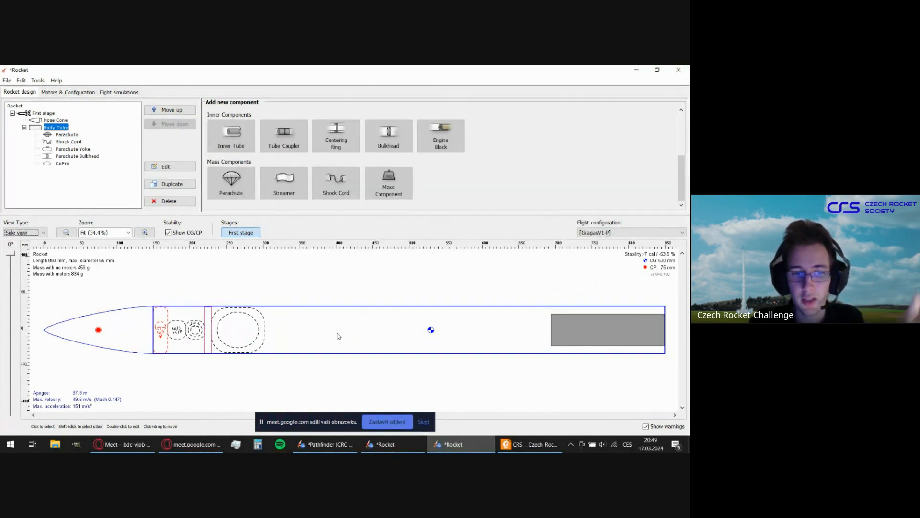
pyautogui.click(70, 157)
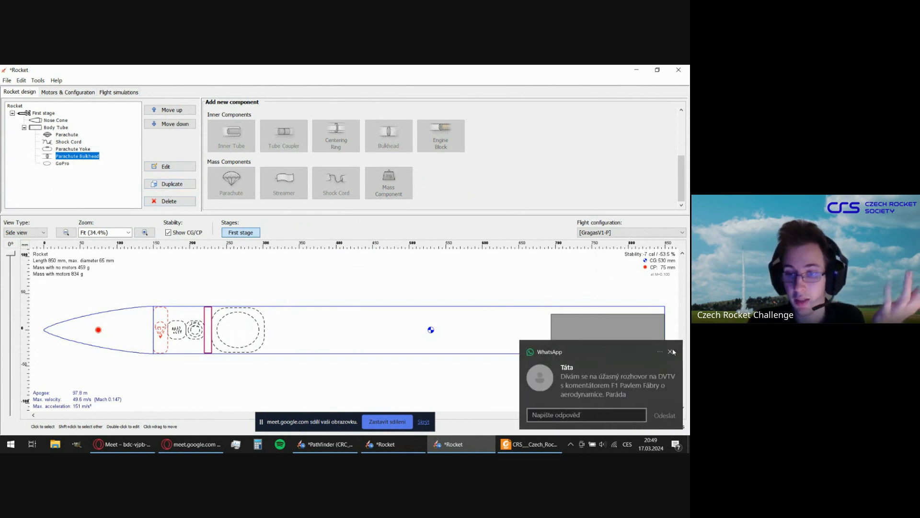
pyautogui.click(672, 352)
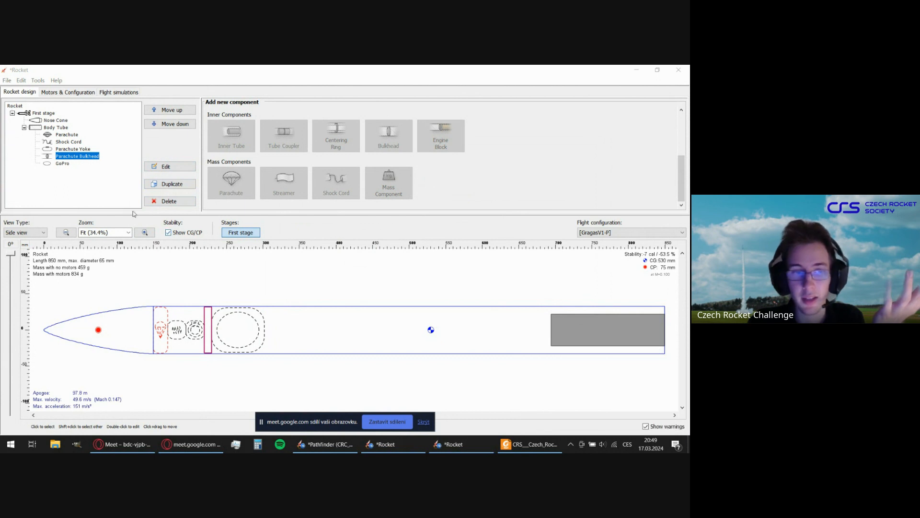
pyautogui.click(175, 190)
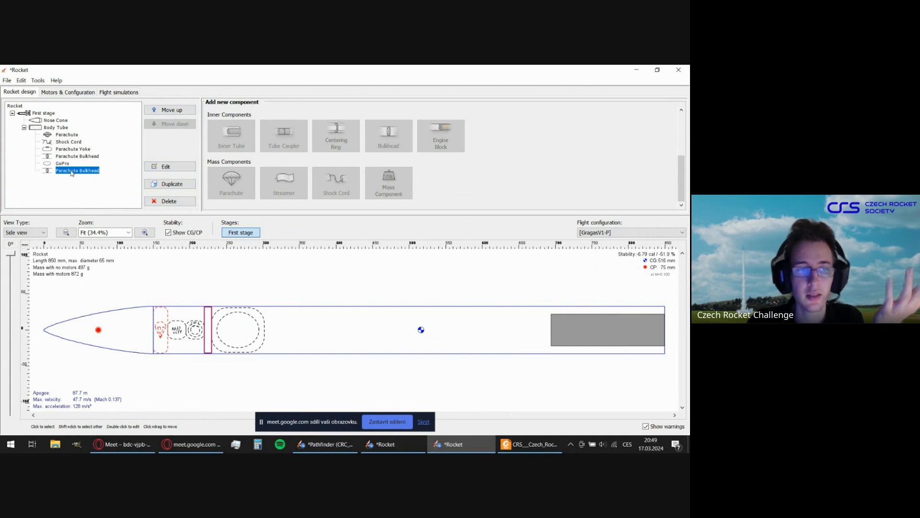
# Rename the duplicated bulkhead as GoPro Bulkhead and set its thickness to 5 mm.
pyautogui.doubleClick(72, 171)
pyautogui.moveTo(349, 164); pyautogui.dragTo(318, 165)
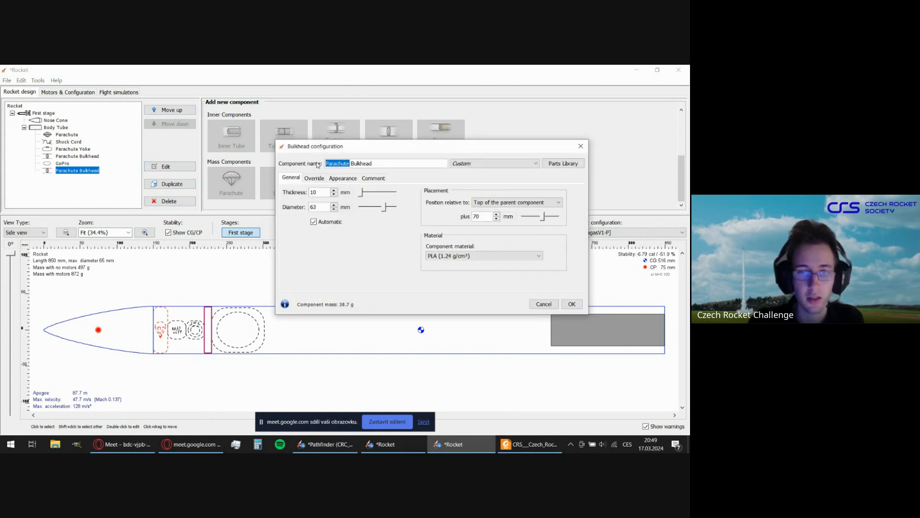
pyautogui.write('GoPro')
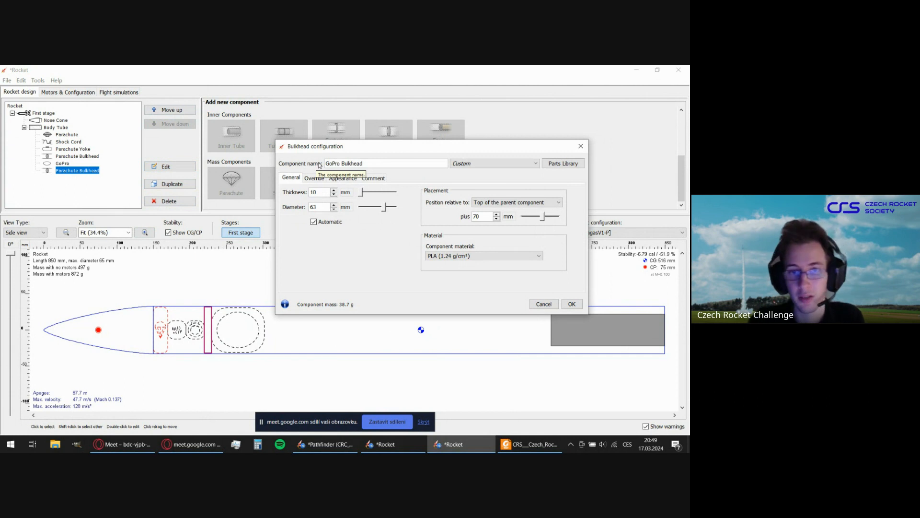
pyautogui.click(324, 192)
pyautogui.write('5')
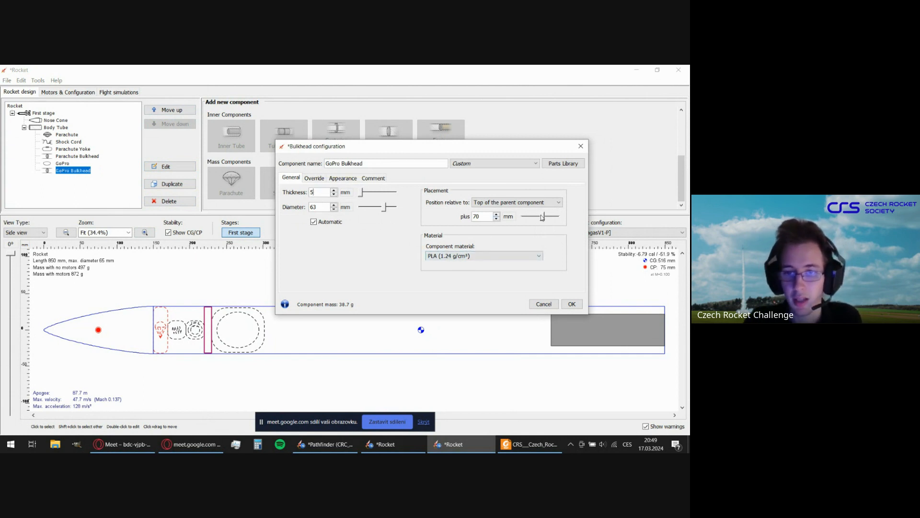
# Position the GoPro Bulkhead 152 mm from the top of the parent component, directly behind the GoPro, and accept its configuration.
pyautogui.moveTo(544, 218); pyautogui.dragTo(544, 218)
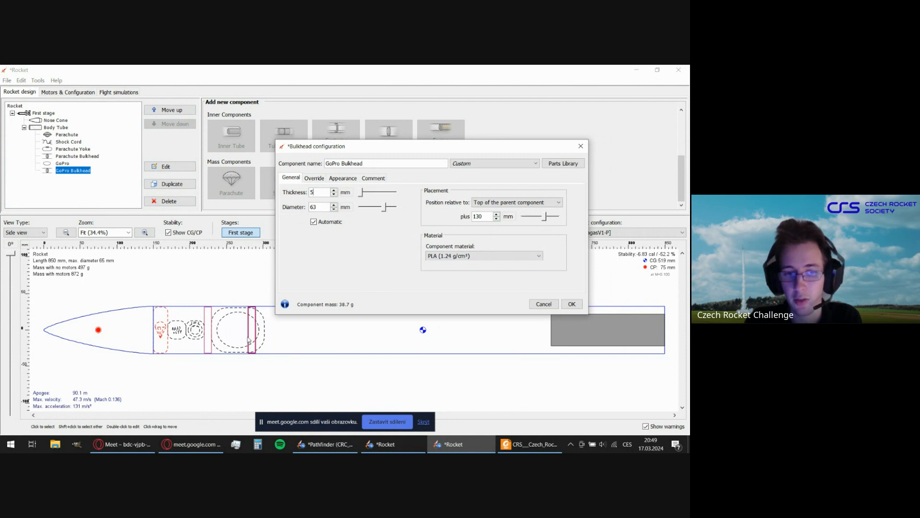
pyautogui.click(321, 206)
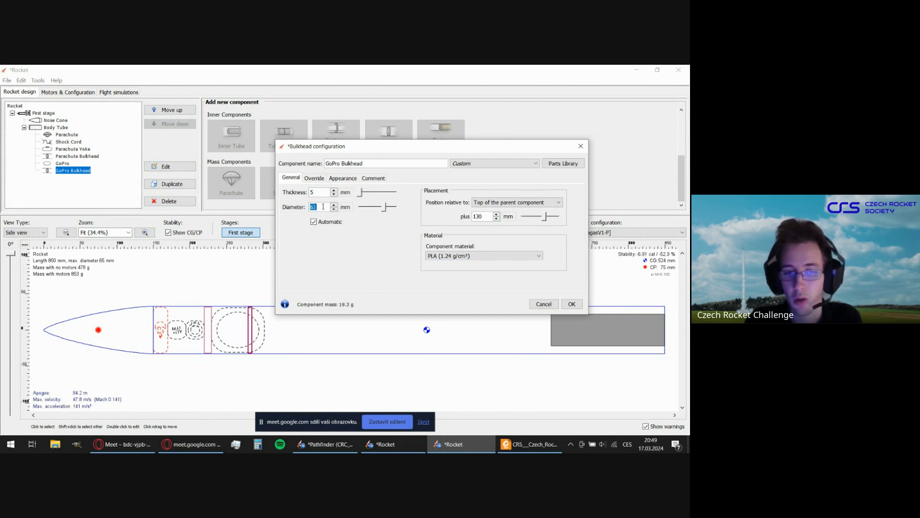
pyautogui.click(497, 214)
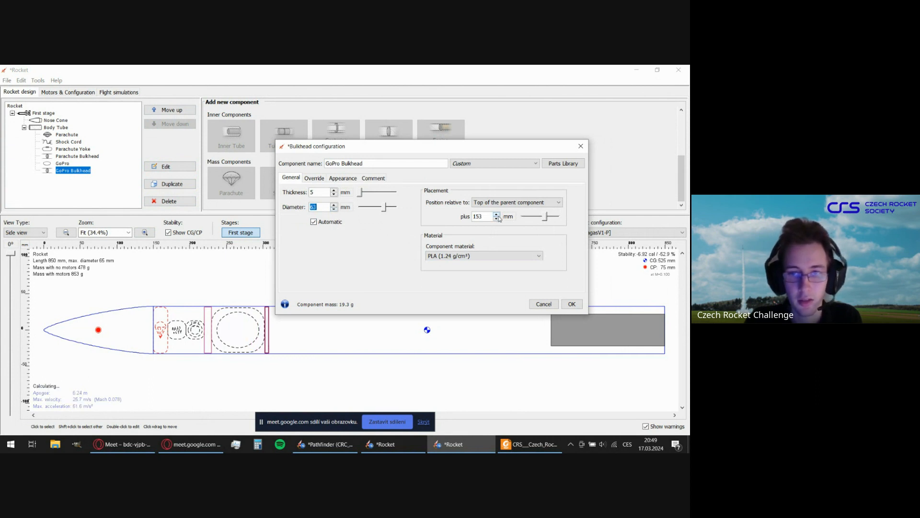
pyautogui.click(497, 214)
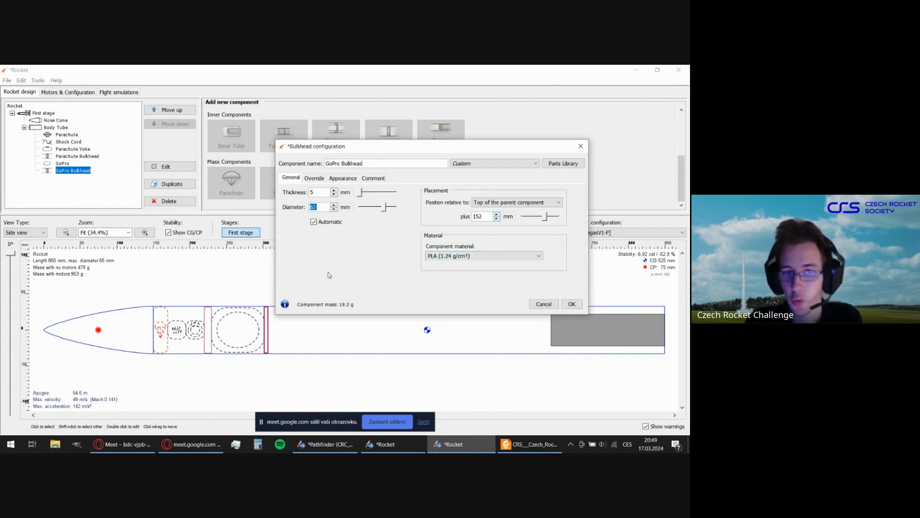
pyautogui.click(572, 304)
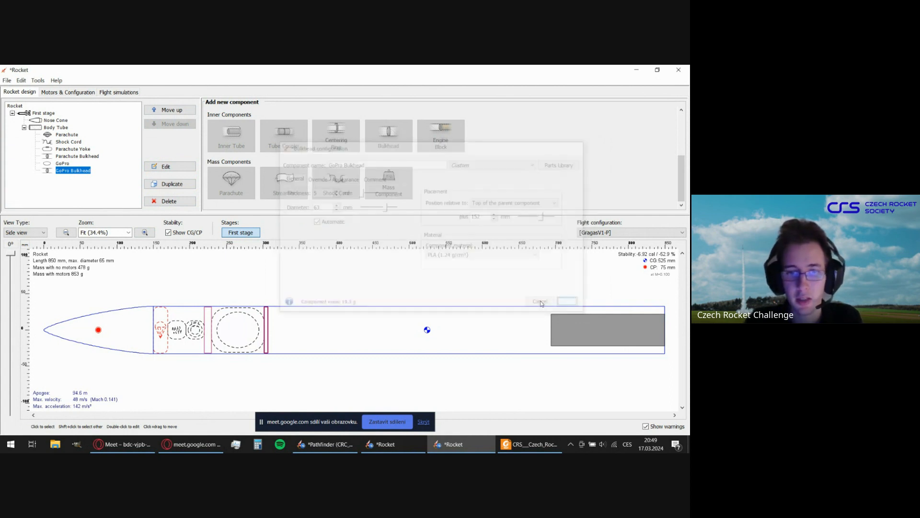
pyautogui.click(319, 335)
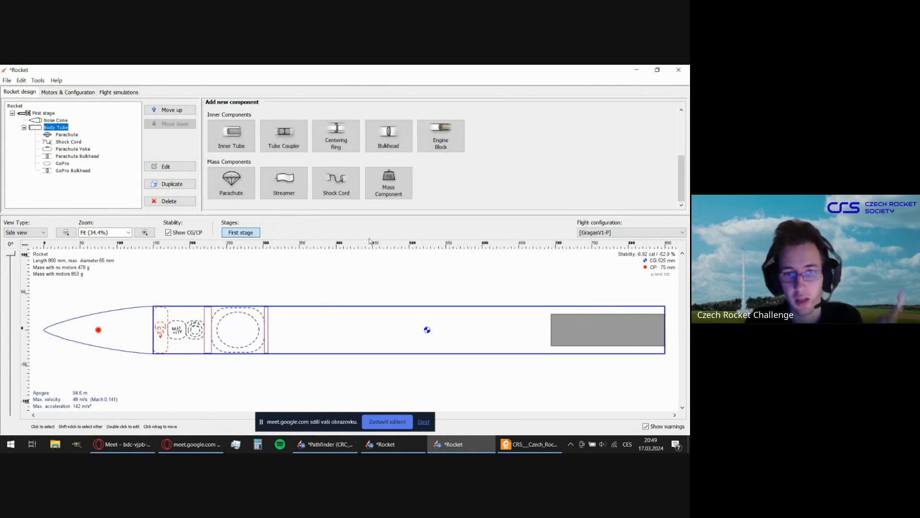
# Add a mass component named Avionics to the body tube and set its mass type to Flight Computer.
pyautogui.click(400, 191)
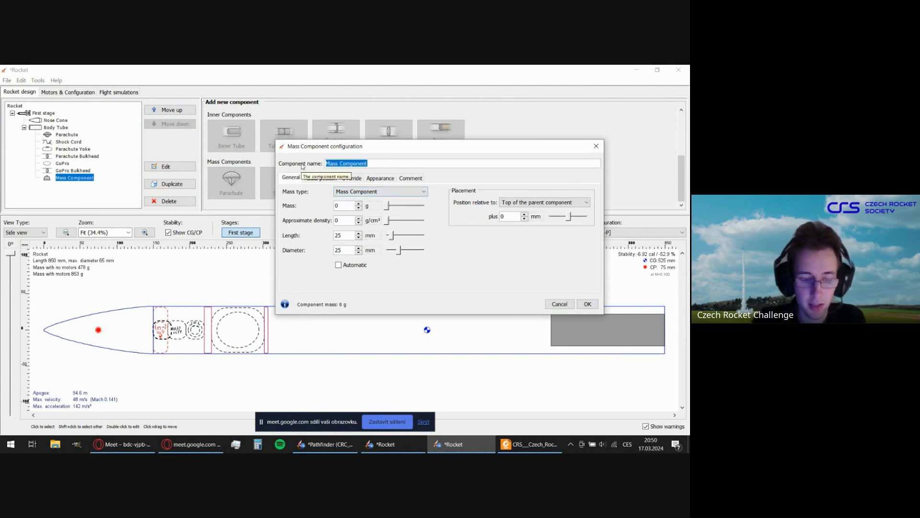
pyautogui.write('Avioni')
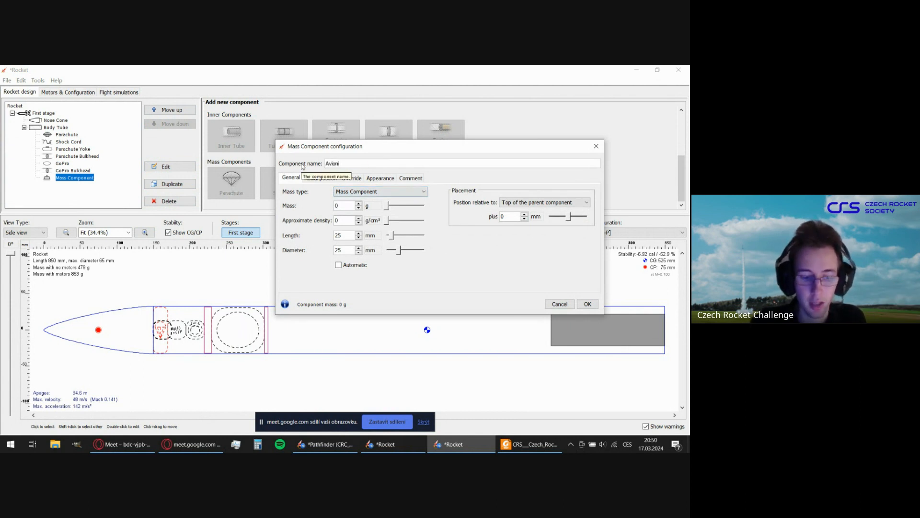
pyautogui.write('cs')
pyautogui.click(379, 191)
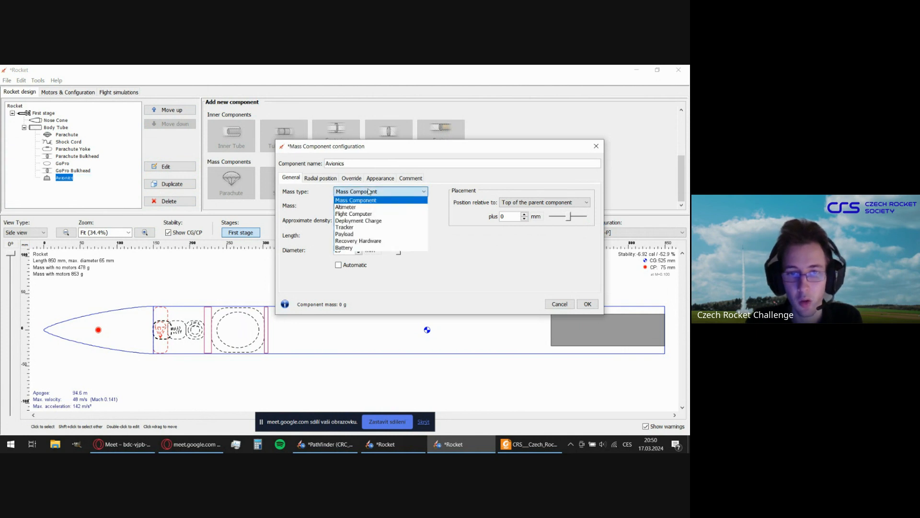
pyautogui.click(365, 216)
# Give the Avionics component a mass of 75 g, a length of 100 mm and a diameter of 40 mm.
pyautogui.click(341, 206)
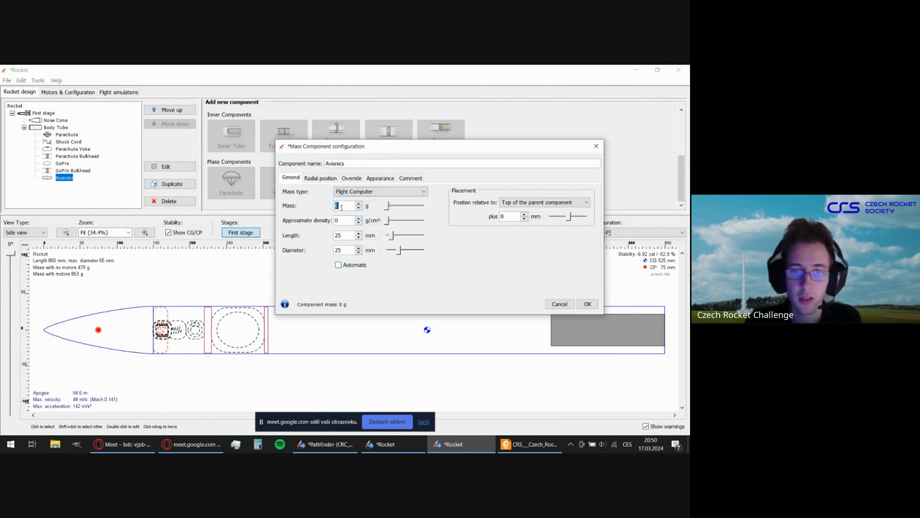
pyautogui.write('57')
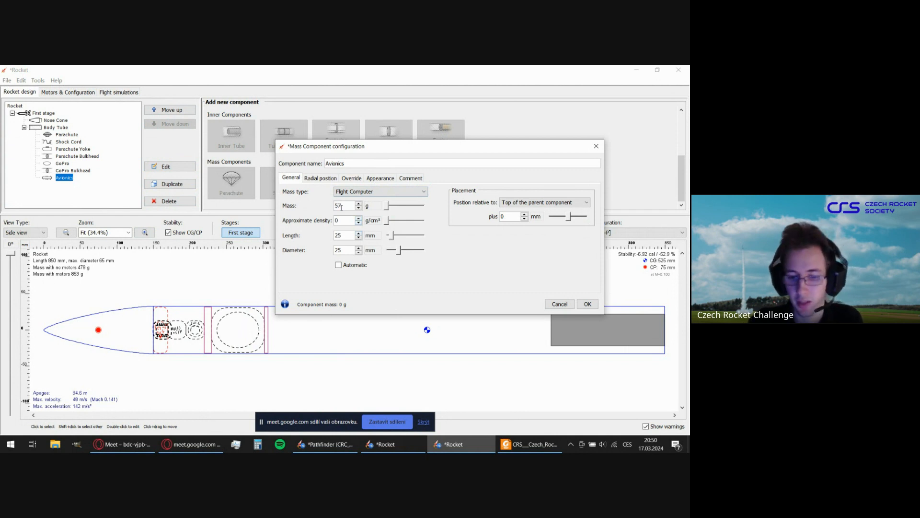
pyautogui.press('BackSpace')
pyautogui.press('BackSpace')
pyautogui.write('75')
pyautogui.click(348, 236)
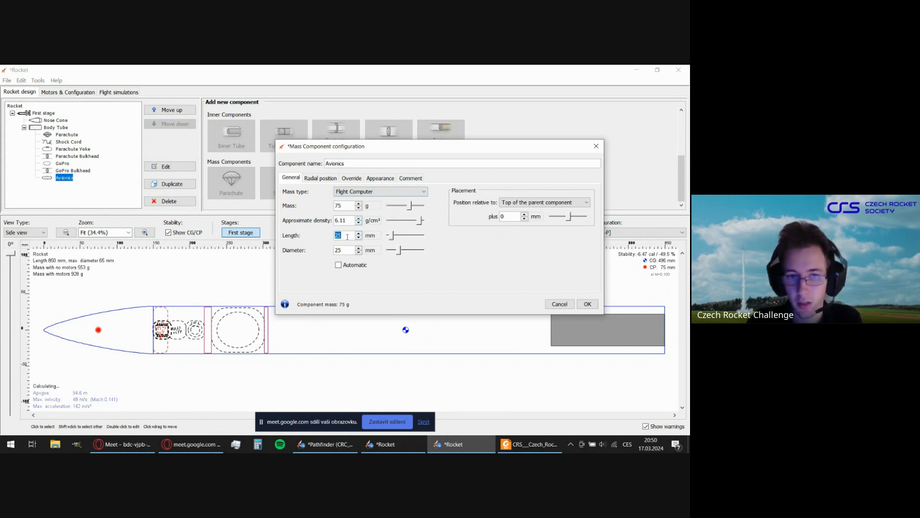
pyautogui.write('100')
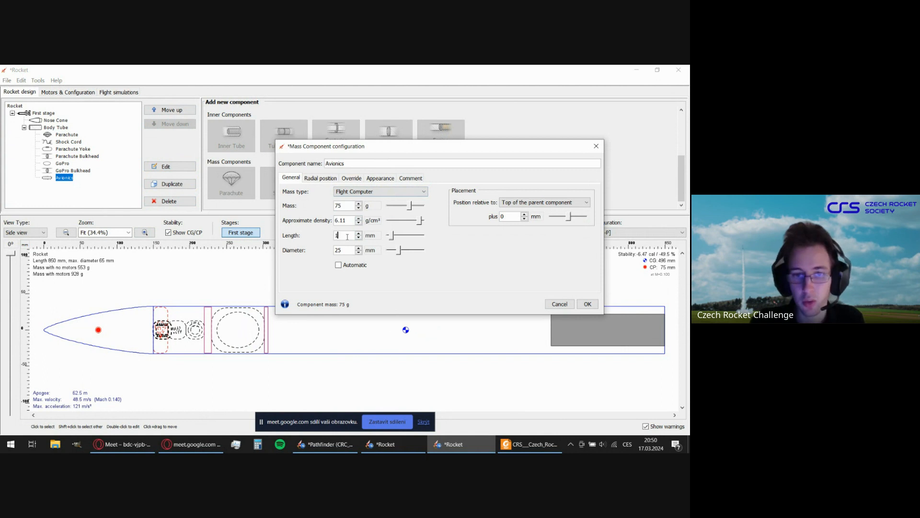
pyautogui.click(344, 249)
pyautogui.press('BackSpace')
pyautogui.press('BackSpace')
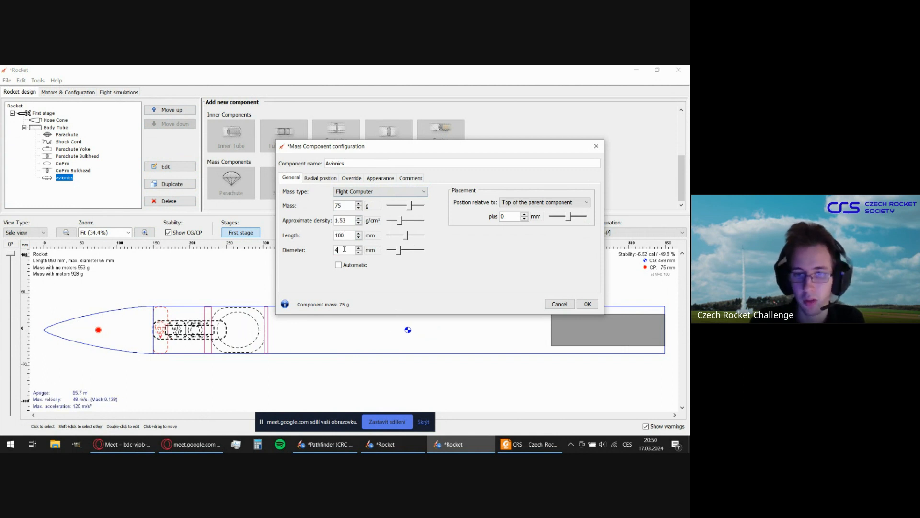
pyautogui.write('40')
pyautogui.click(345, 206)
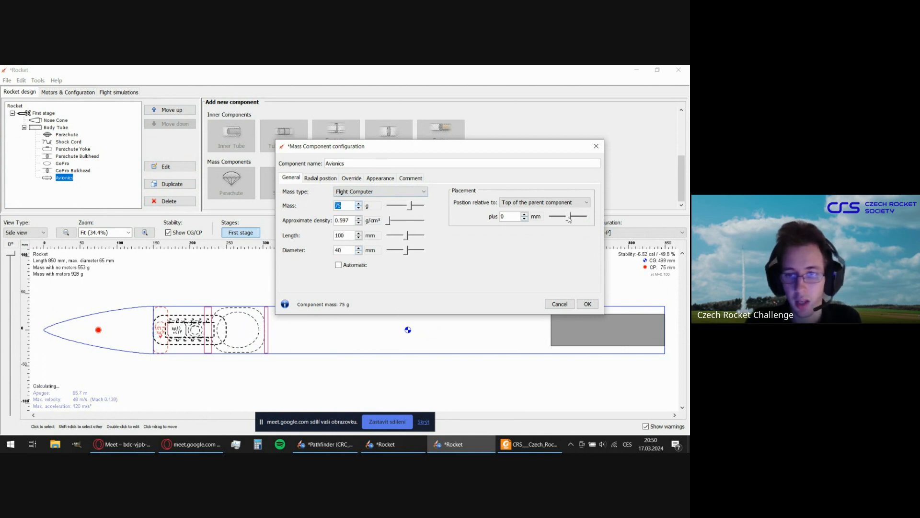
# Position the Avionics 157 mm from the top of the parent component, directly behind the GoPro Bulkhead, and accept its configuration.
pyautogui.moveTo(568, 217); pyautogui.dragTo(573, 218)
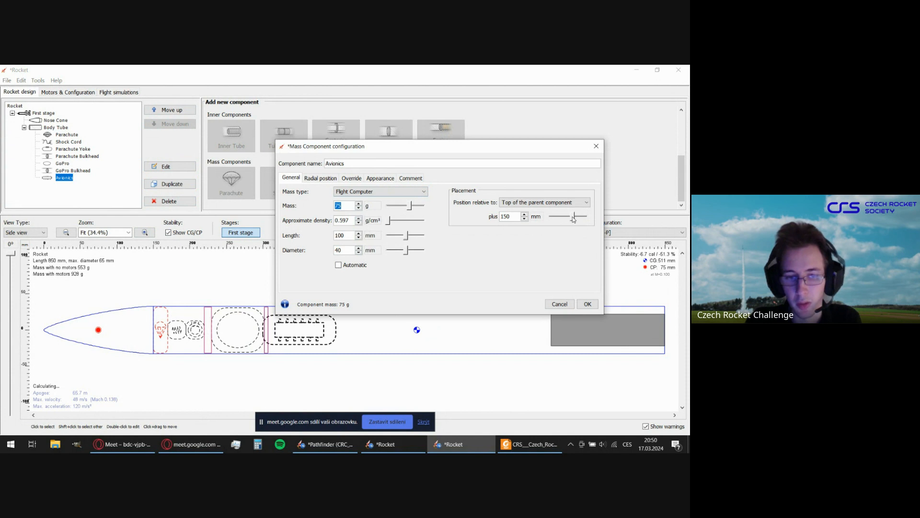
pyautogui.click(524, 219)
pyautogui.click(525, 219)
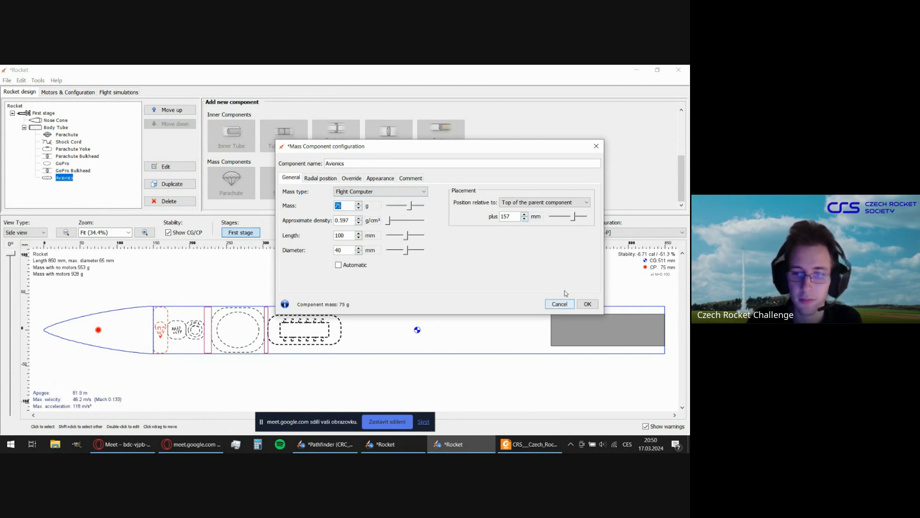
pyautogui.click(587, 304)
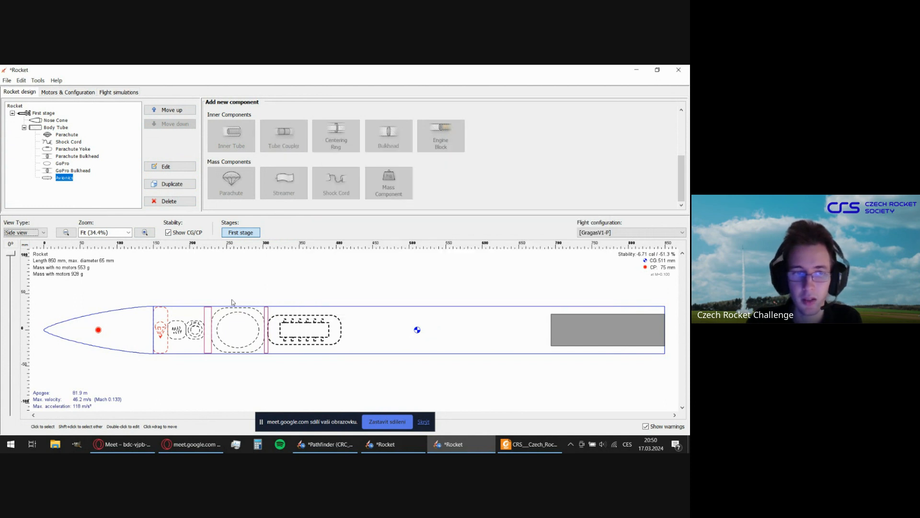
# Duplicate the GoPro Bulkhead and rename the copy as Avio Bulkhead.
pyautogui.click(66, 171)
pyautogui.click(180, 187)
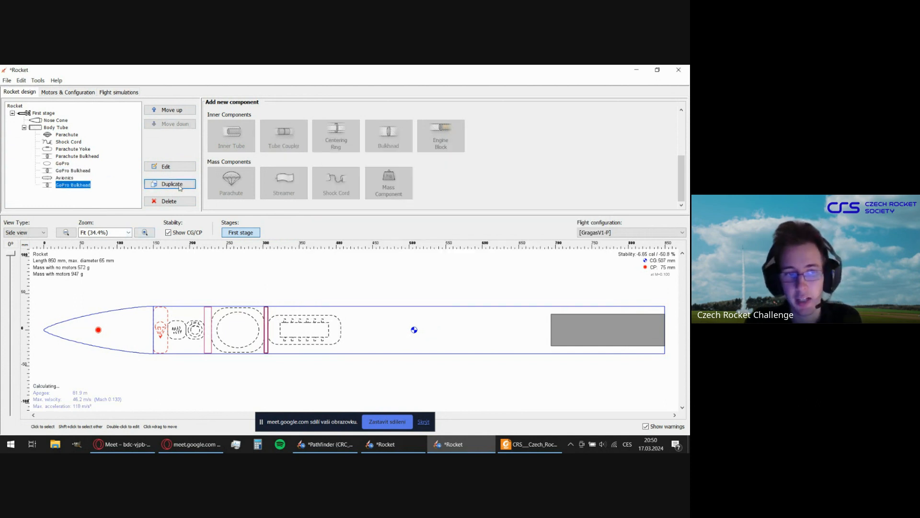
pyautogui.doubleClick(62, 186)
pyautogui.moveTo(341, 164); pyautogui.dragTo(312, 166)
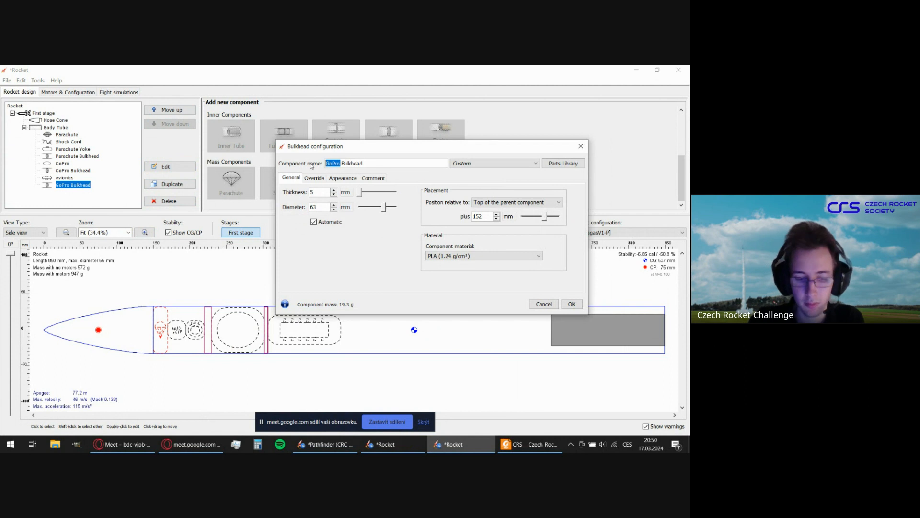
pyautogui.write('Avio')
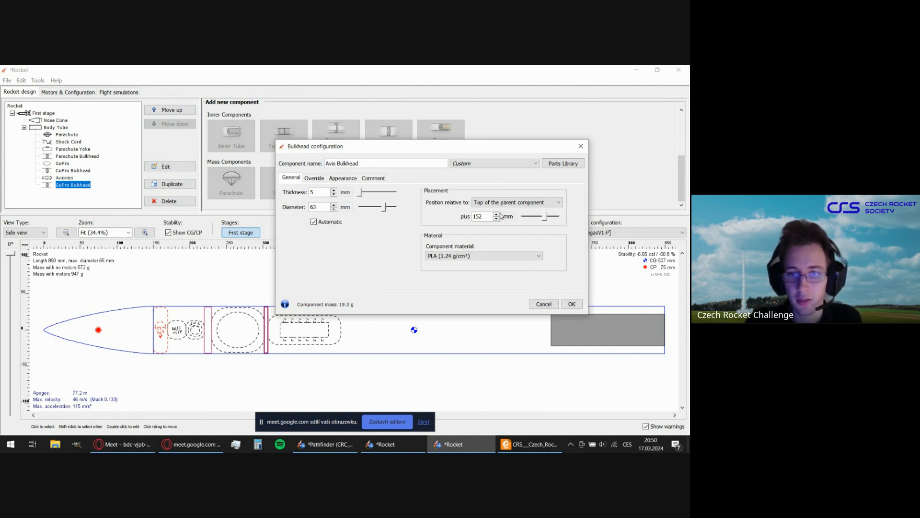
# Position the Avio Bulkhead 257 mm from the top of the parent component, directly behind the Avionics, and accept its configuration.
pyautogui.click(480, 216)
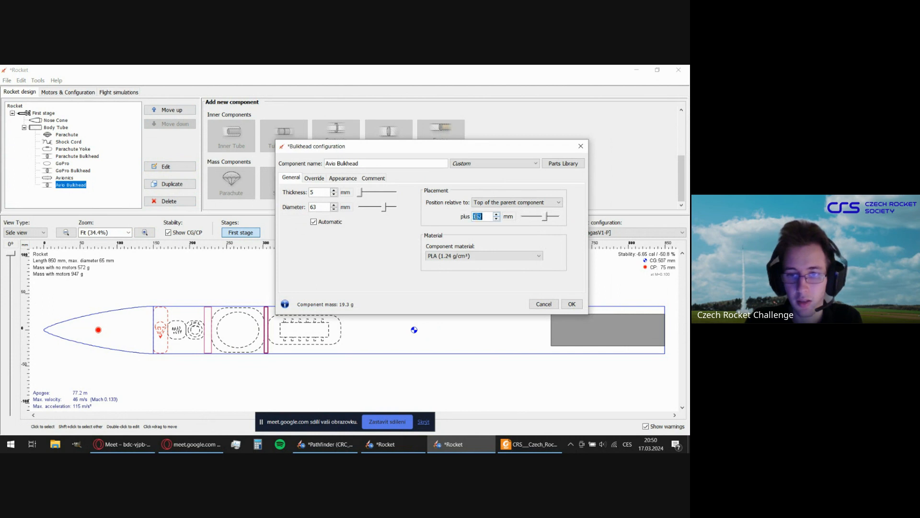
pyautogui.click(476, 216)
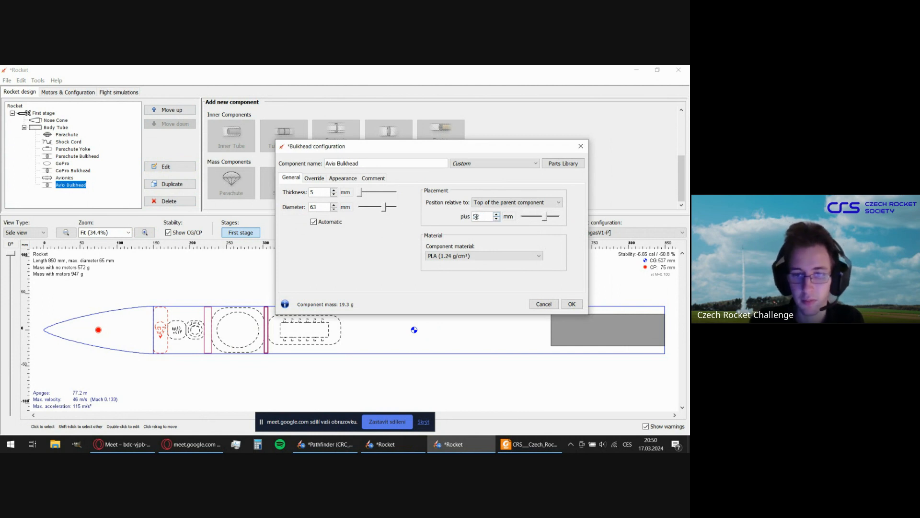
pyautogui.write('2')
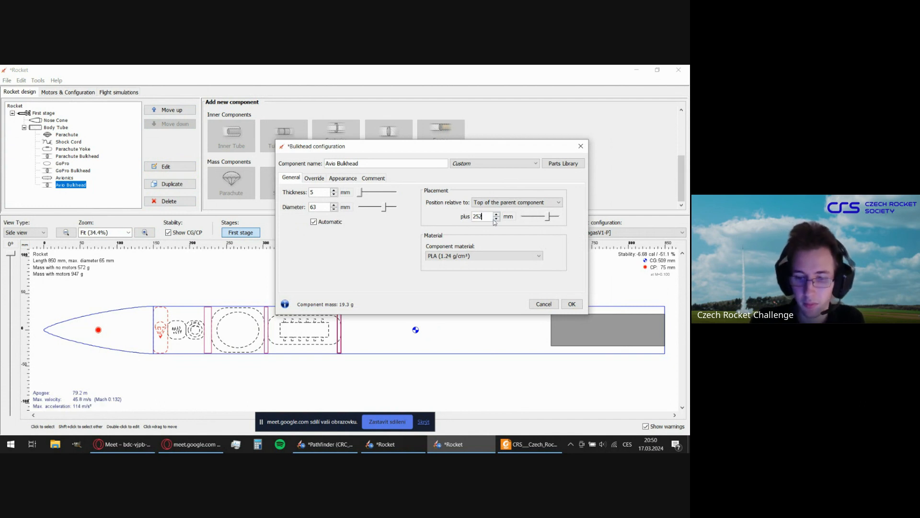
pyautogui.write('7')
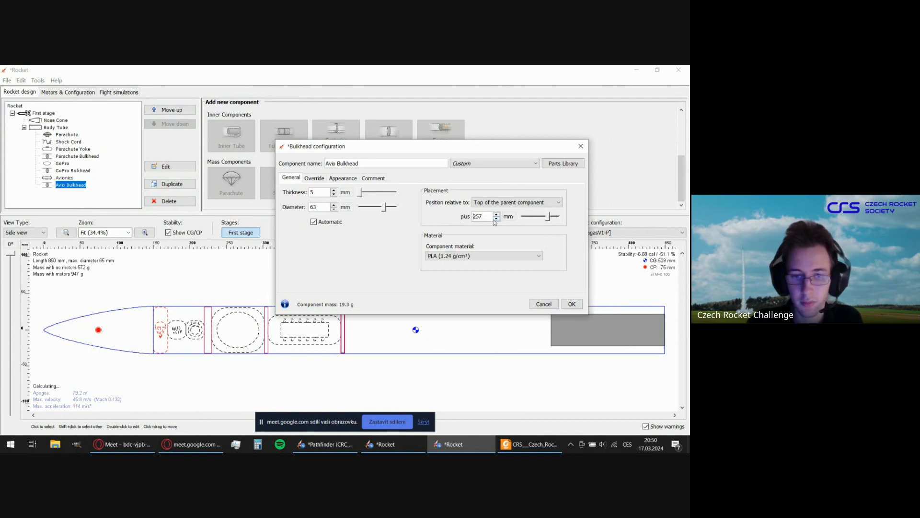
pyautogui.click(571, 305)
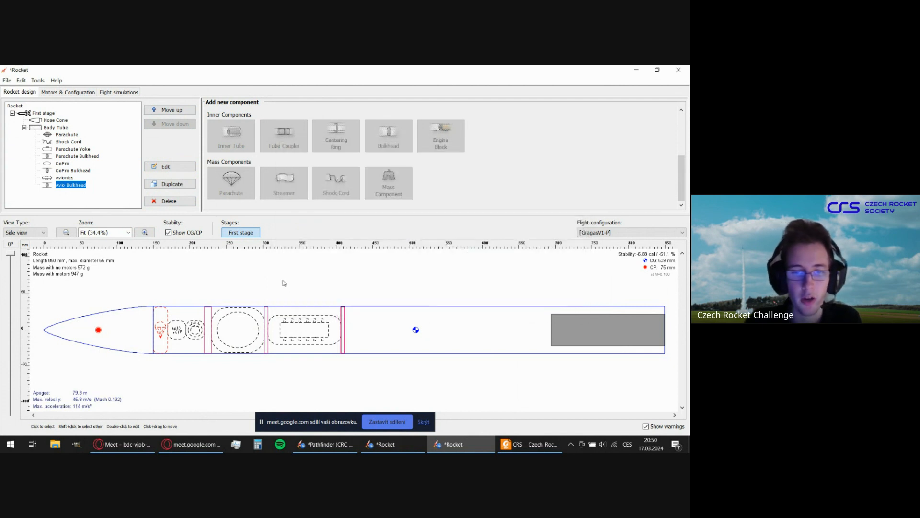
# Add another mass component to the body tube, name it Altimeter and set its mass type to Altimeter.
pyautogui.click(112, 199)
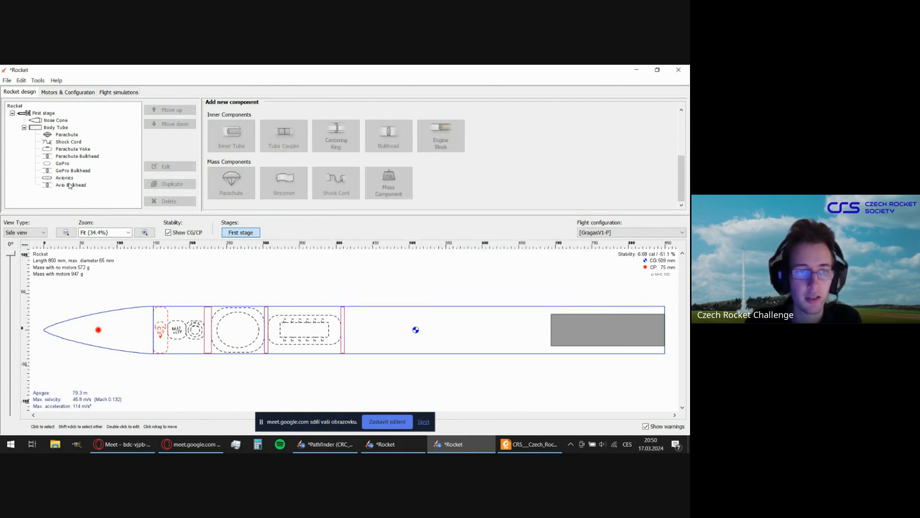
pyautogui.click(69, 185)
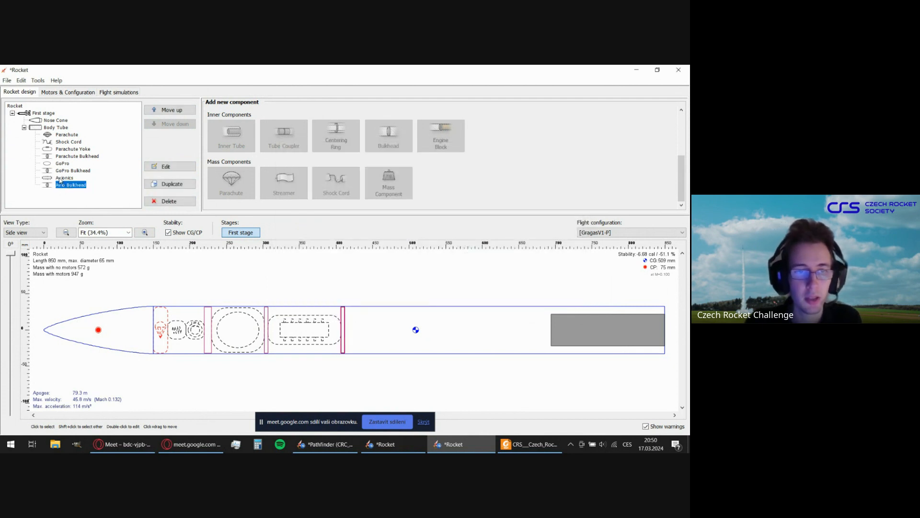
pyautogui.click(370, 305)
pyautogui.click(389, 182)
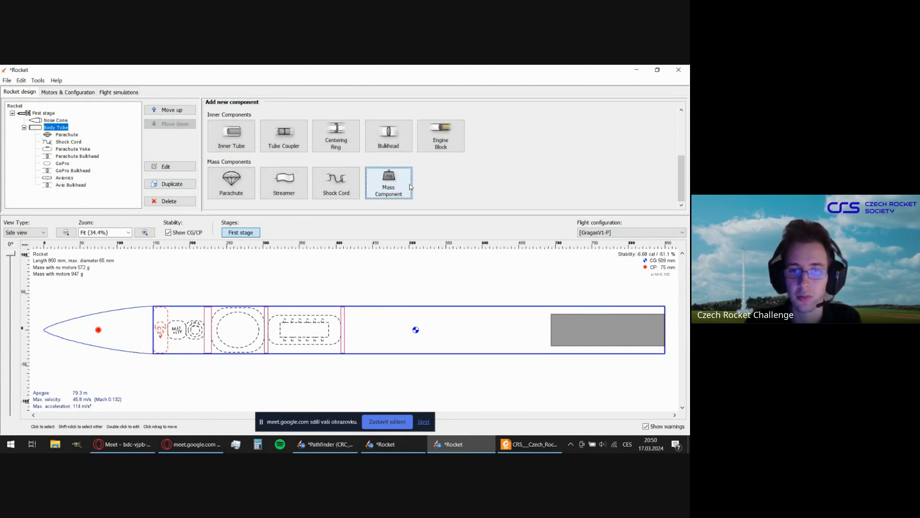
pyautogui.moveTo(370, 164); pyautogui.dragTo(298, 167)
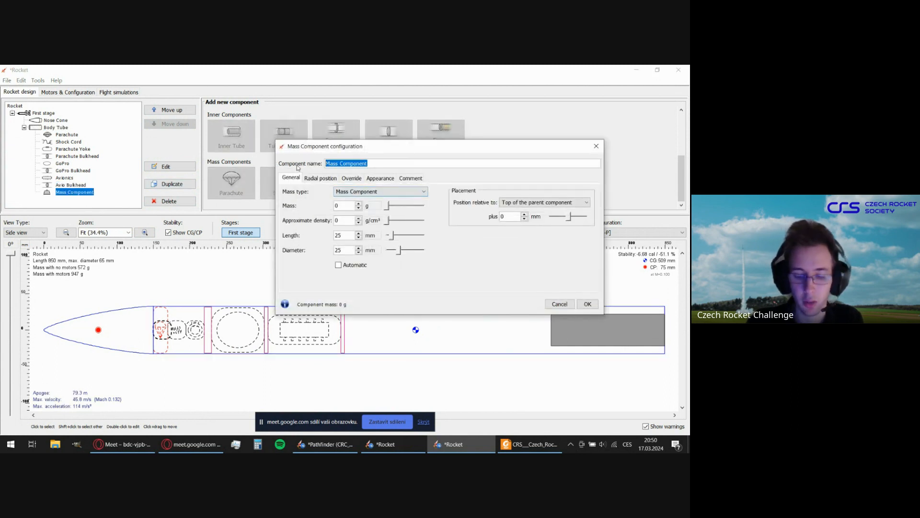
pyautogui.write('Altimeter')
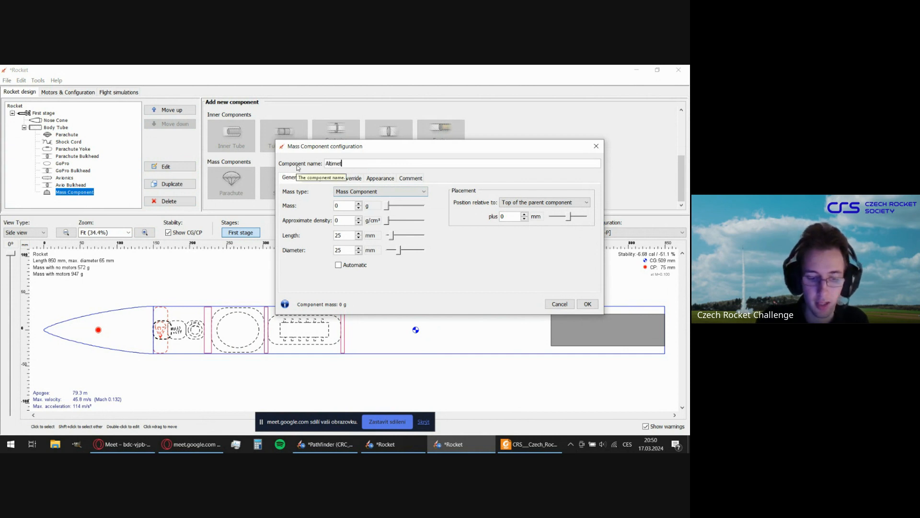
pyautogui.click(343, 191)
pyautogui.click(342, 204)
# Give the Altimeter a mass of 13 g, a length of 61 mm and a diameter of 36 mm.
pyautogui.click(343, 204)
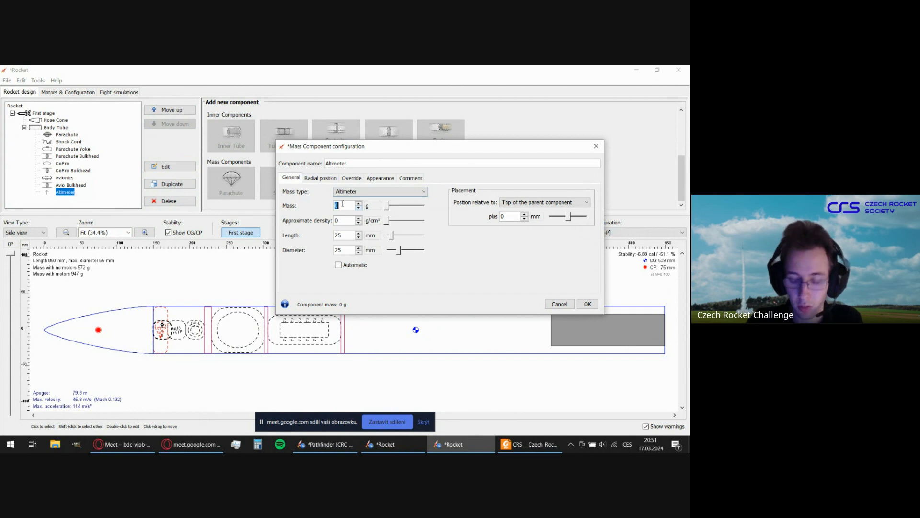
pyautogui.write('13')
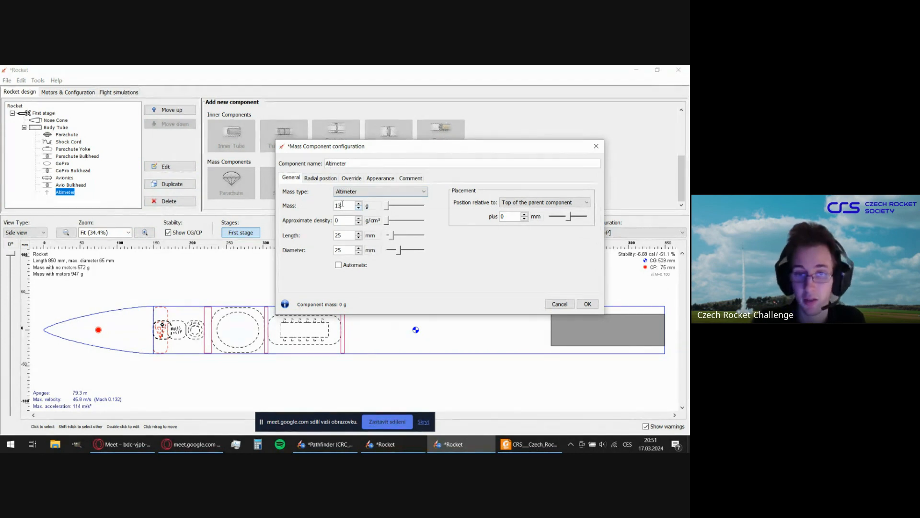
pyautogui.click(342, 235)
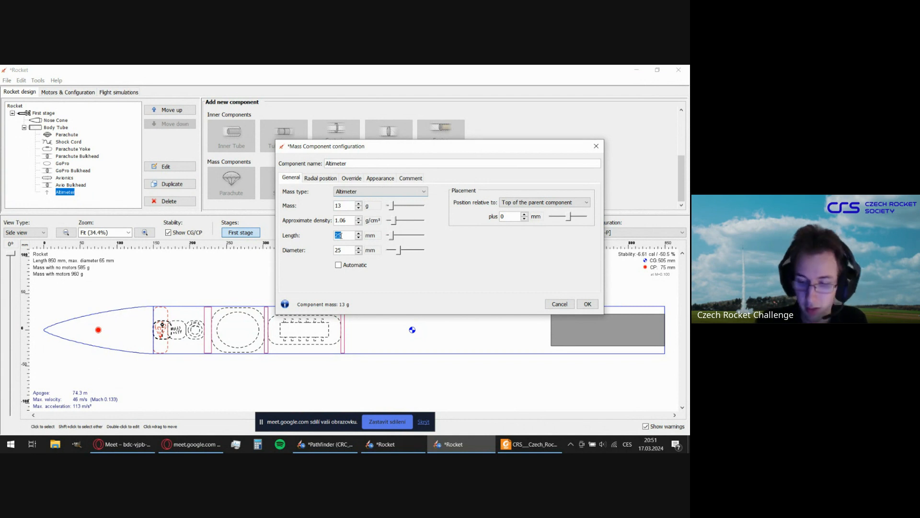
pyautogui.write('61')
pyautogui.click(348, 247)
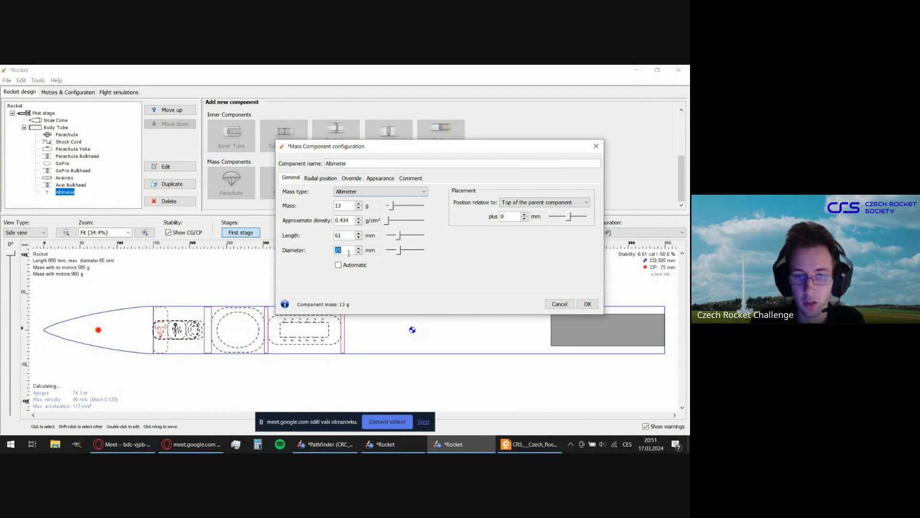
pyautogui.write('36')
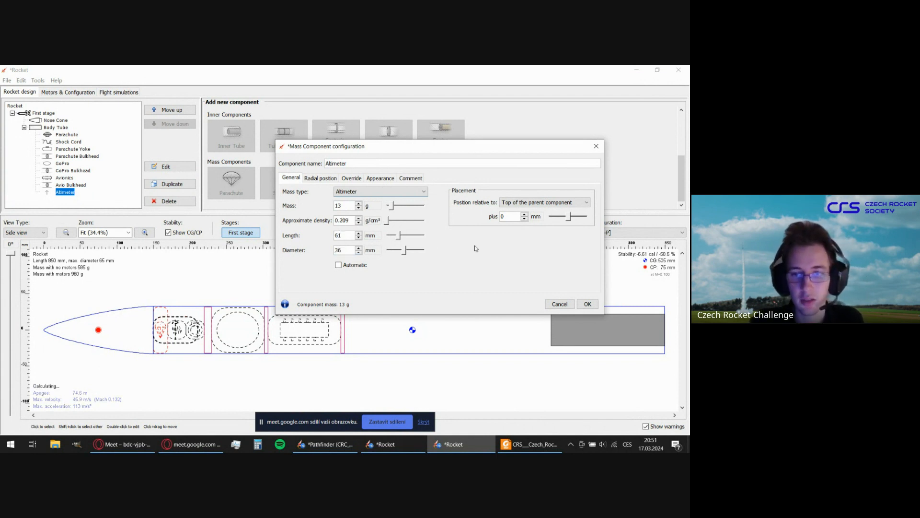
# Position the Altimeter 262 mm from the top of the parent component, behind the Avio Bulkhead, accept it and select the body tube.
pyautogui.moveTo(570, 217); pyautogui.dragTo(577, 219)
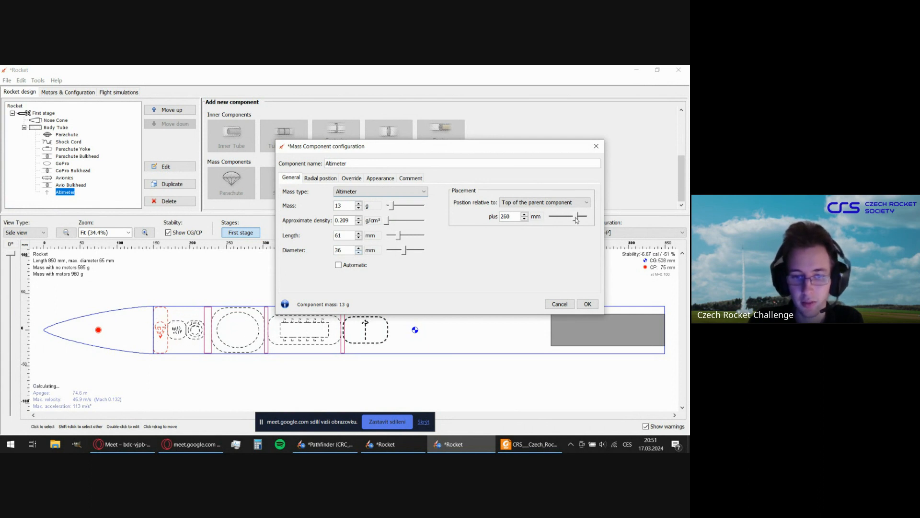
pyautogui.click(525, 214)
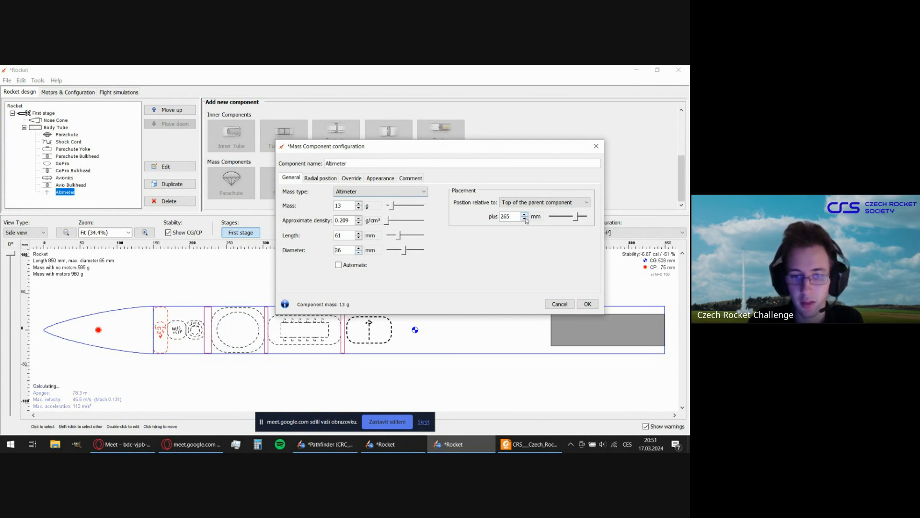
pyautogui.click(525, 219)
pyautogui.click(526, 219)
pyautogui.click(526, 219)
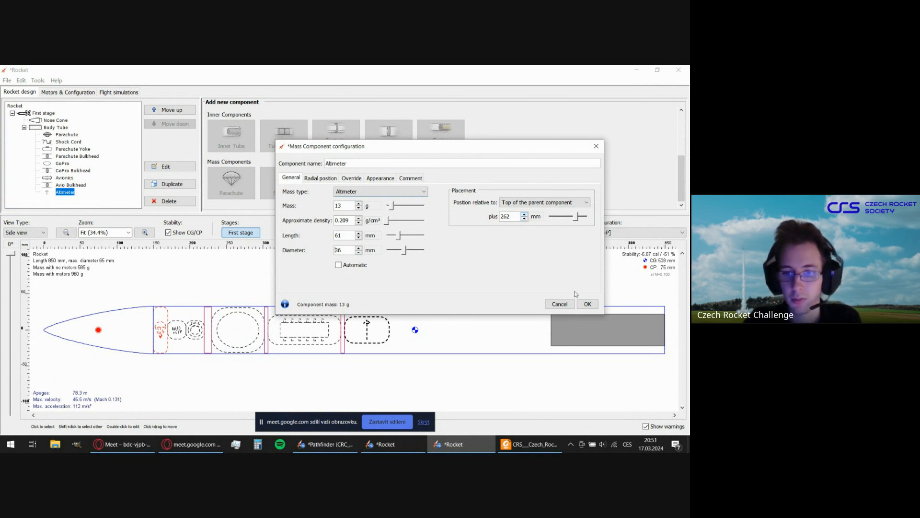
pyautogui.click(588, 304)
pyautogui.click(365, 292)
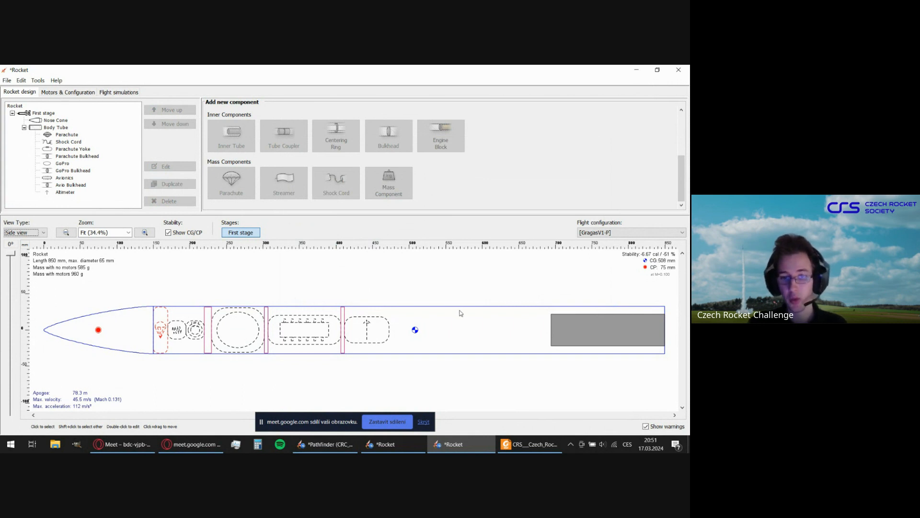
pyautogui.click(474, 328)
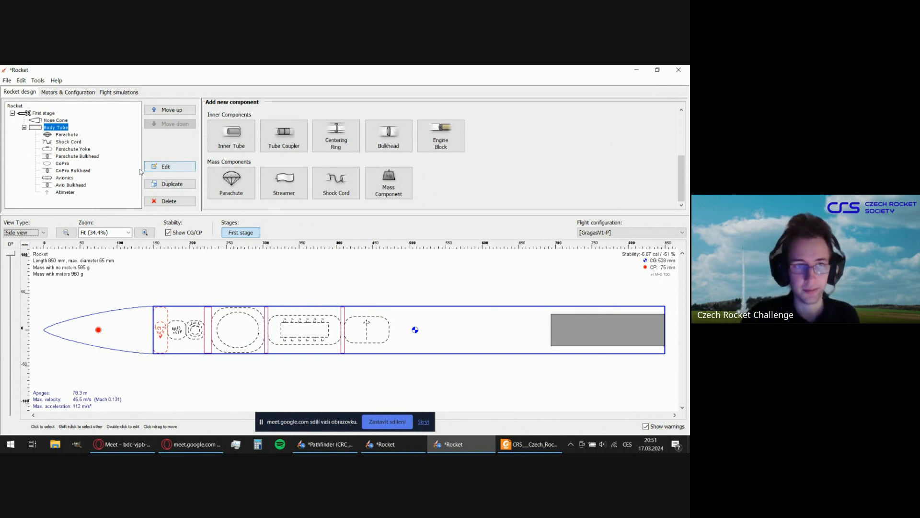
# Duplicate the Parachute Bulkhead and rename the copy as Engine Bulkhead.
pyautogui.click(88, 157)
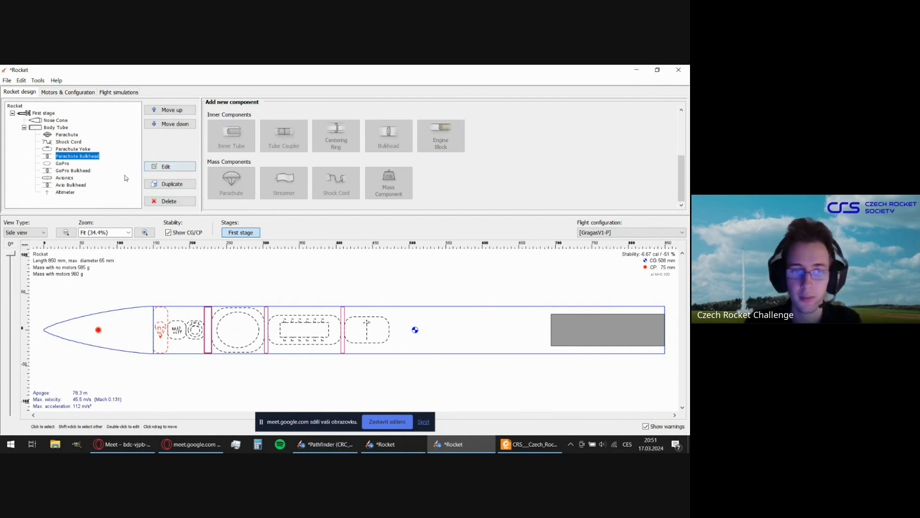
pyautogui.click(175, 186)
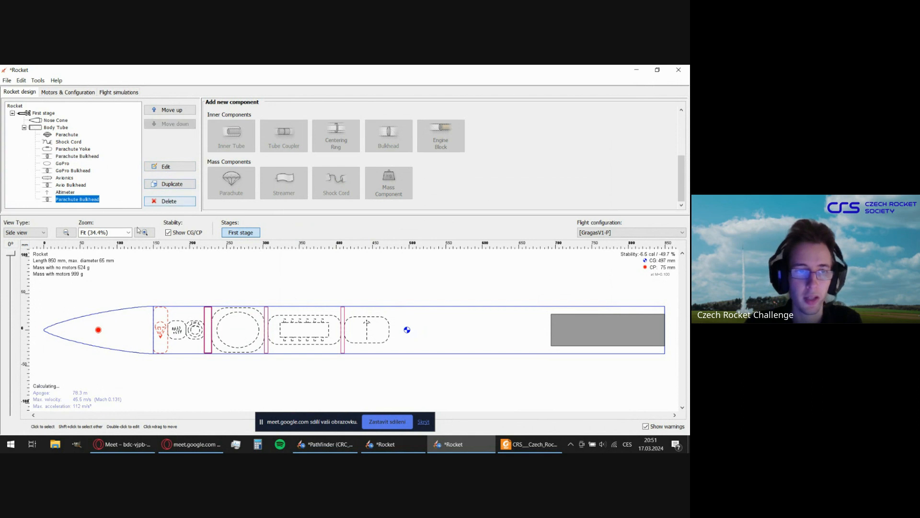
pyautogui.doubleClick(75, 200)
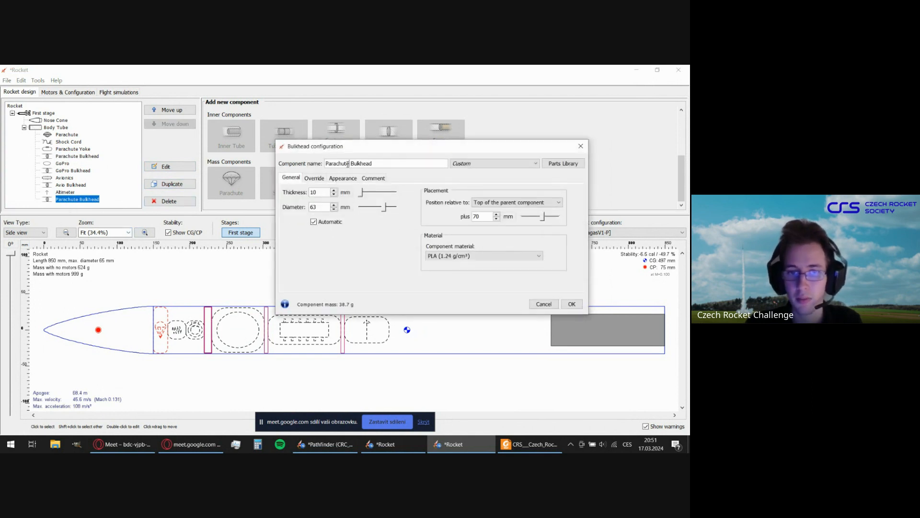
pyautogui.moveTo(351, 165); pyautogui.dragTo(312, 163)
pyautogui.write('Engin')
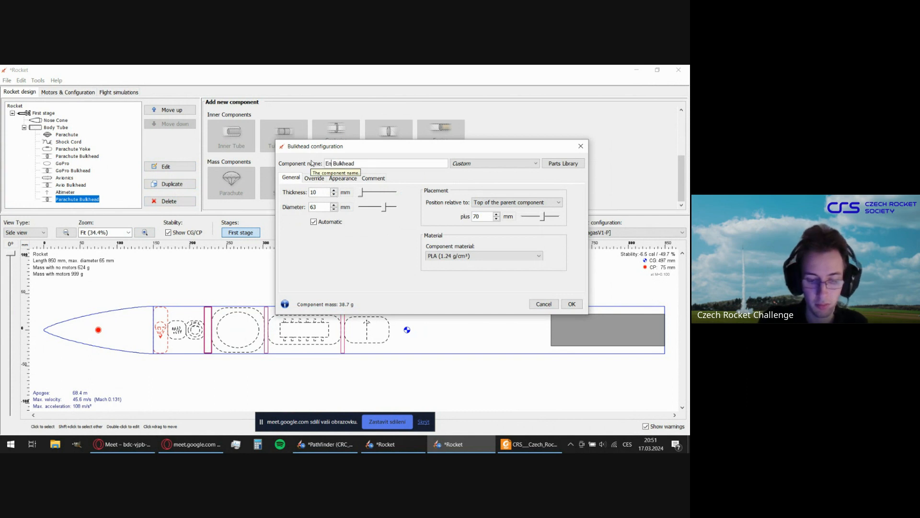
pyautogui.write('e')
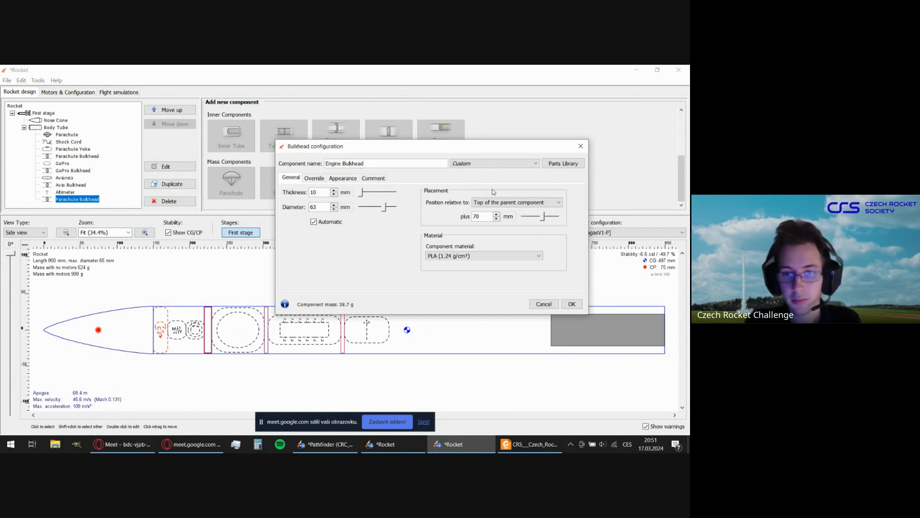
# Position the Engine Bulkhead -156 mm from the bottom of the parent component, directly ahead of the motor, and accept its configuration.
pyautogui.click(502, 203)
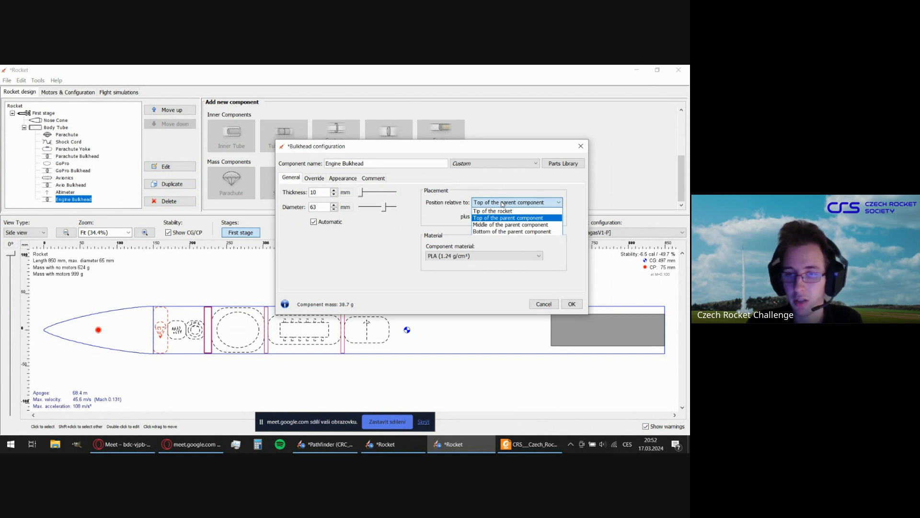
pyautogui.click(502, 232)
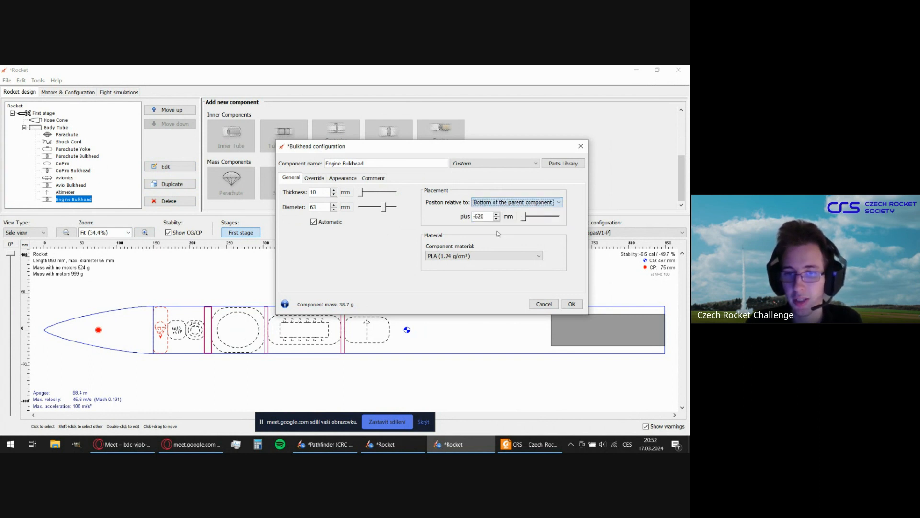
pyautogui.moveTo(525, 217); pyautogui.dragTo(537, 220)
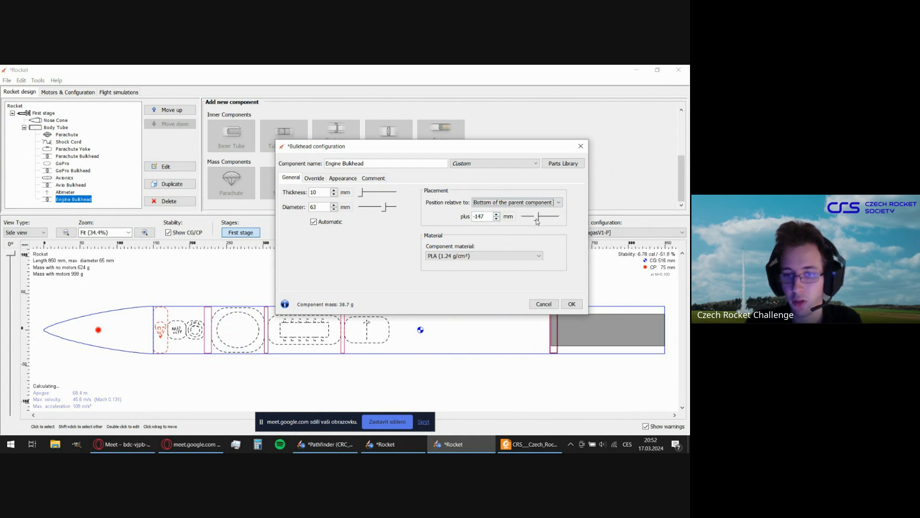
pyautogui.click(497, 218)
pyautogui.click(496, 215)
pyautogui.click(496, 214)
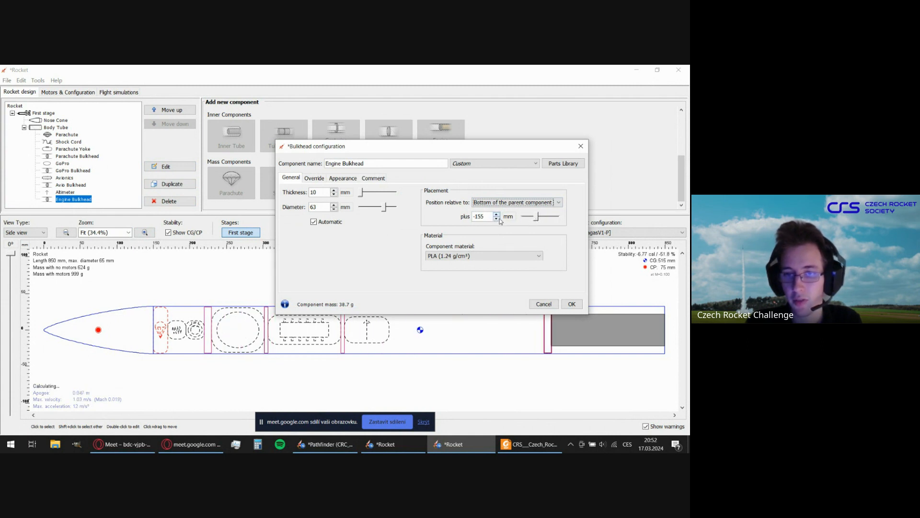
pyautogui.click(499, 218)
pyautogui.click(507, 203)
pyautogui.click(506, 202)
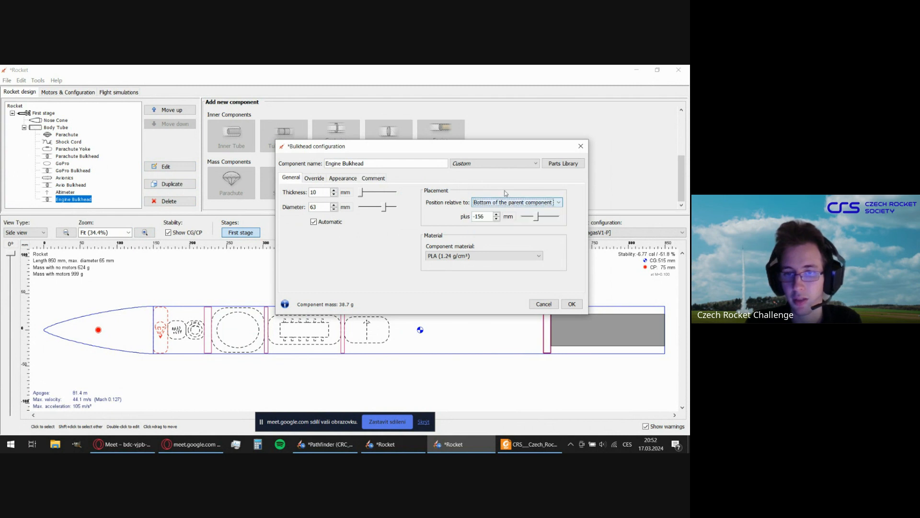
pyautogui.click(571, 304)
# Try a body tube length of 800 mm with the Engine Bulkhead referenced to the bottom, restore 700 mm and accept.
pyautogui.doubleClick(498, 312)
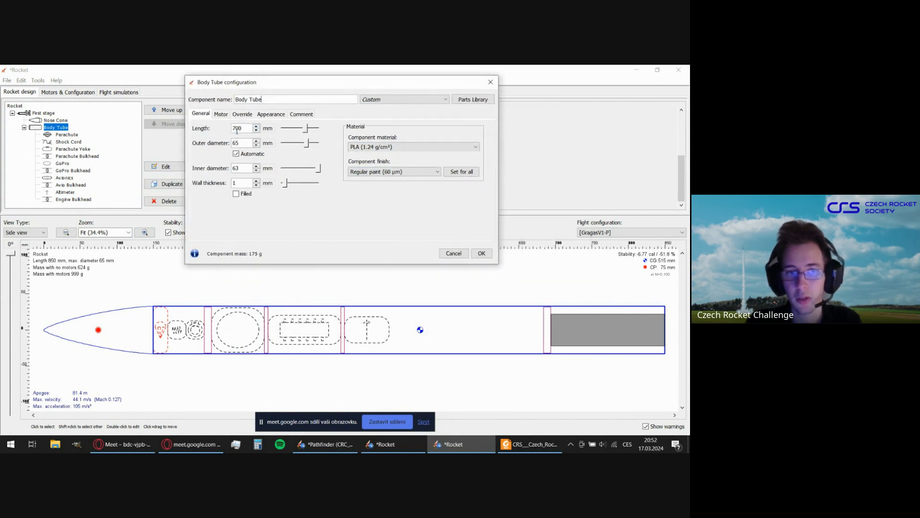
pyautogui.doubleClick(236, 129)
pyautogui.write('800')
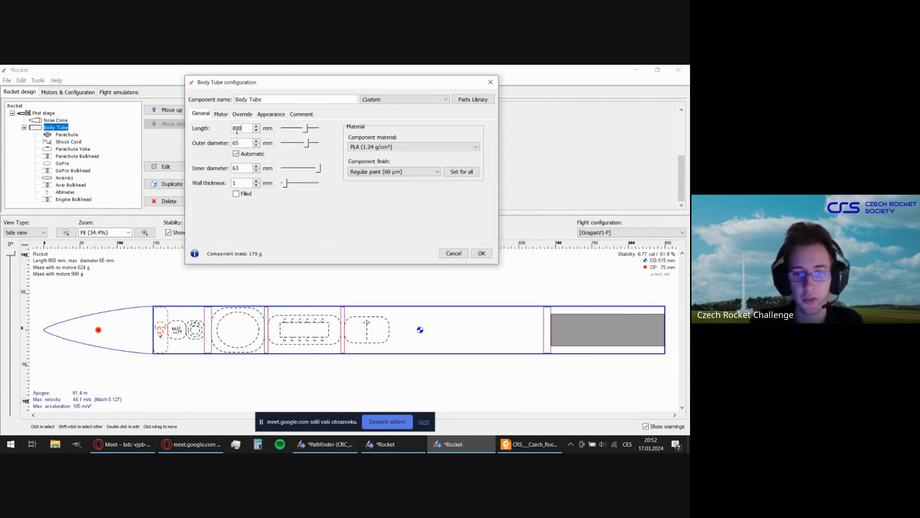
pyautogui.press('Return')
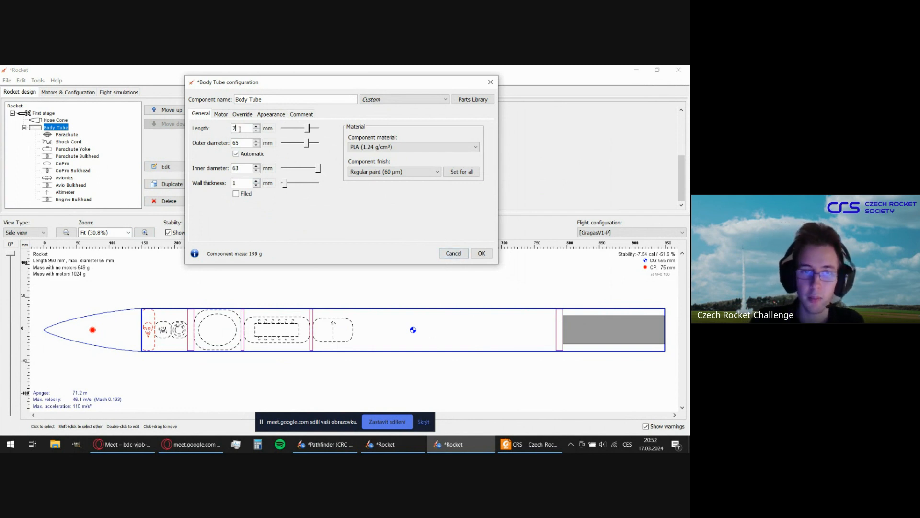
pyautogui.click(481, 253)
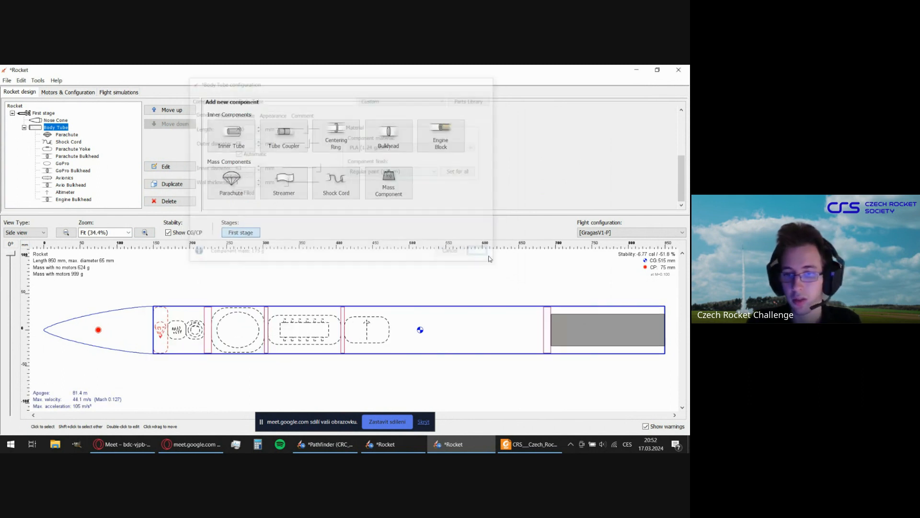
# Reference the Engine Bulkhead's position to the top of the parent component and accept the change.
pyautogui.doubleClick(548, 316)
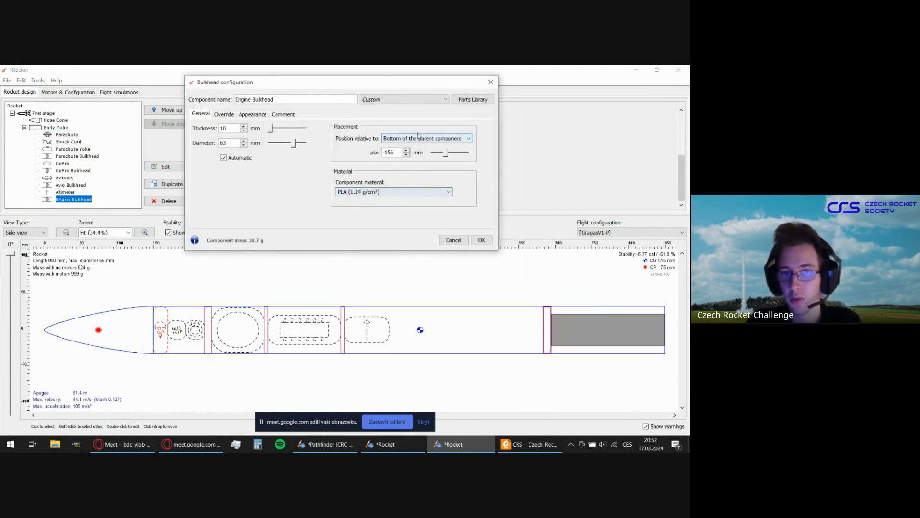
pyautogui.click(416, 139)
pyautogui.click(417, 154)
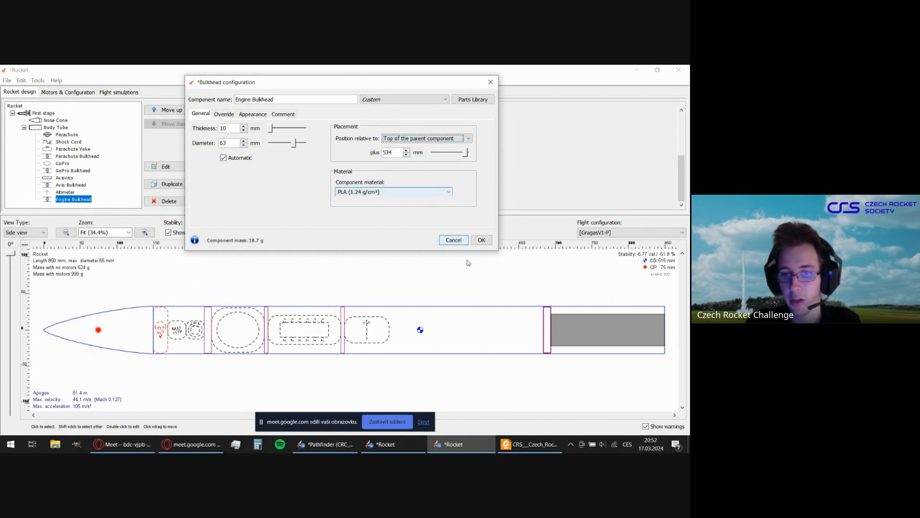
pyautogui.click(481, 241)
# Test the 800 mm body tube length again with the Engine Bulkhead referenced to the top, restore 700 mm and accept.
pyautogui.doubleClick(469, 314)
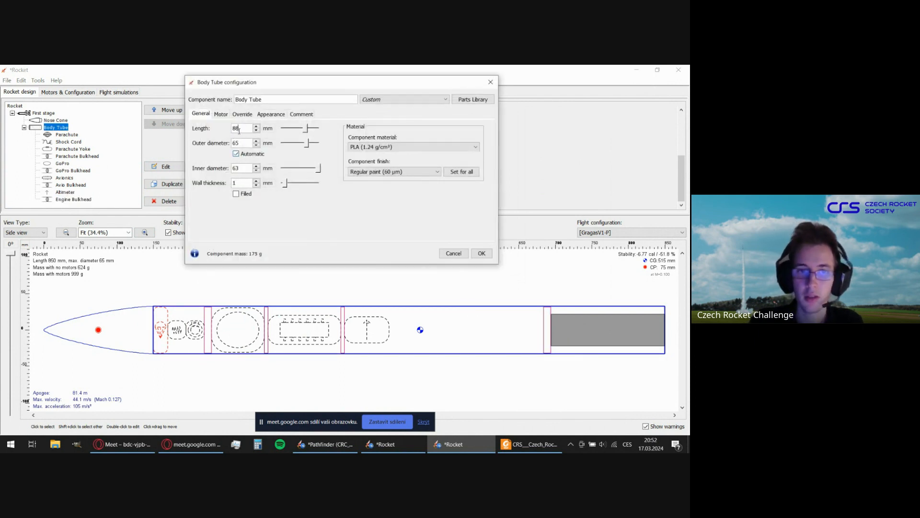
pyautogui.press('Return')
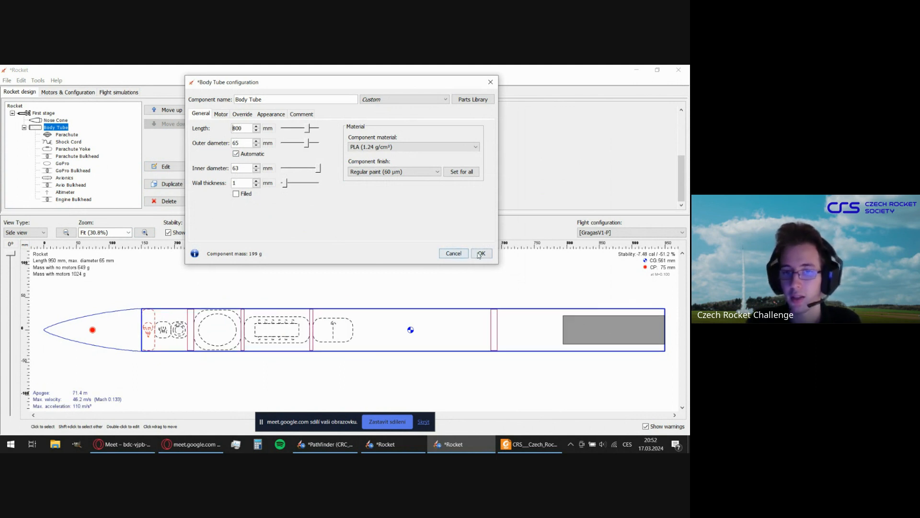
pyautogui.doubleClick(237, 128)
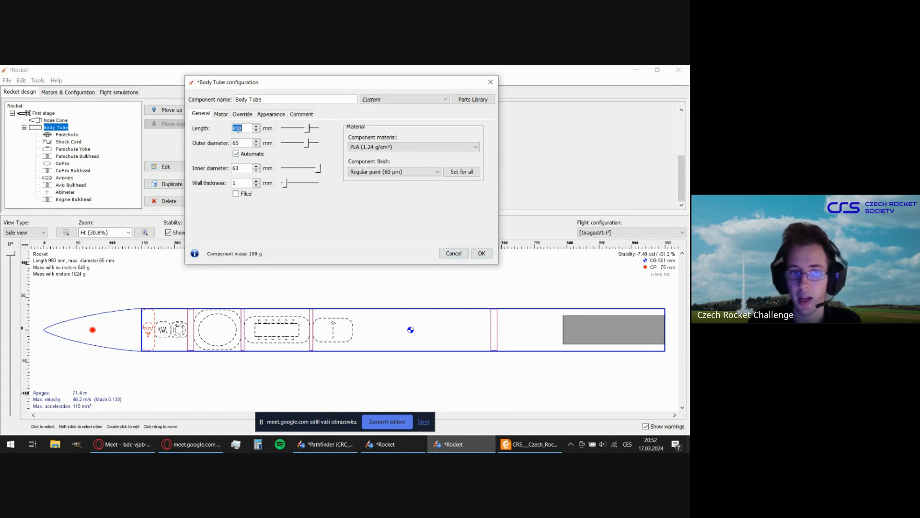
pyautogui.write('700')
pyautogui.press('Return')
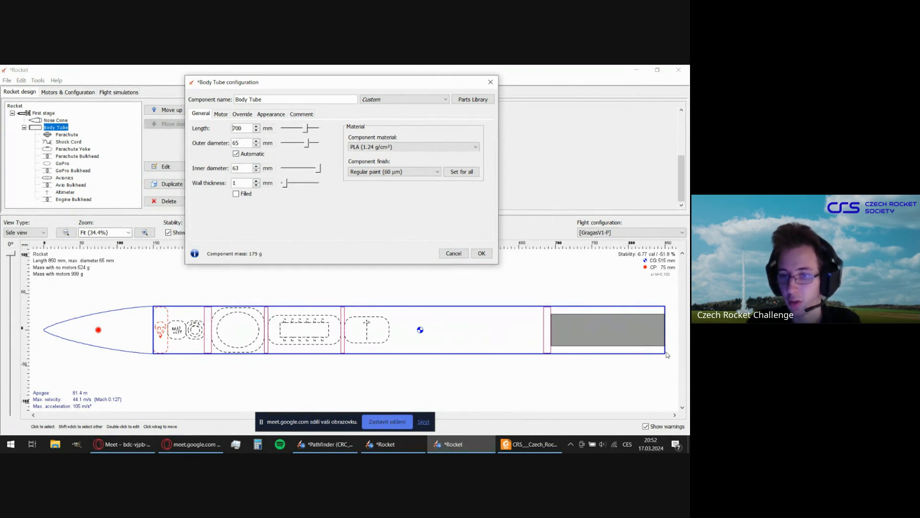
pyautogui.click(481, 253)
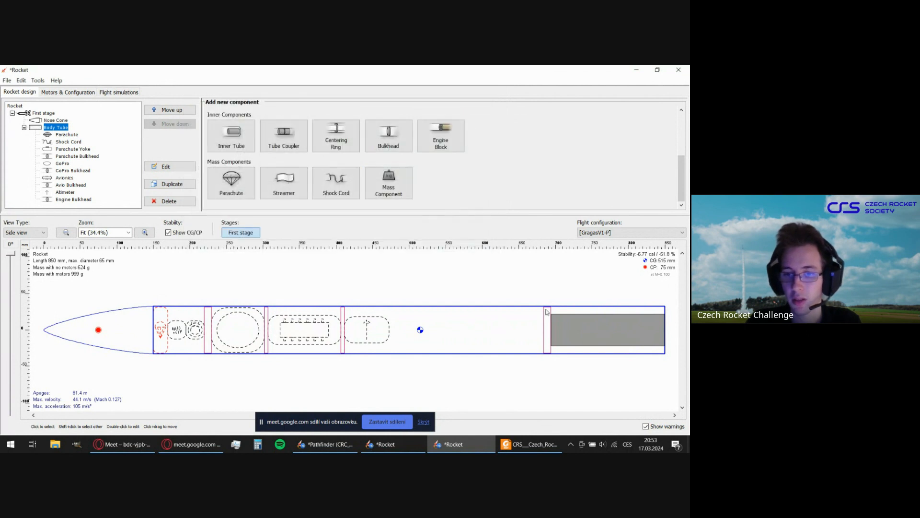
# Reference the Engine Bulkhead's position to the bottom of the parent component again and accept its configuration.
pyautogui.doubleClick(547, 329)
pyautogui.click(422, 139)
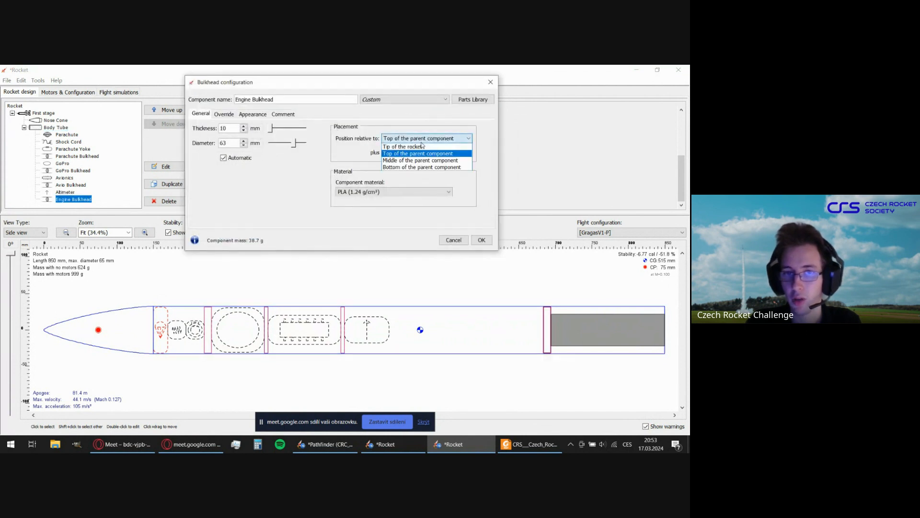
pyautogui.click(413, 167)
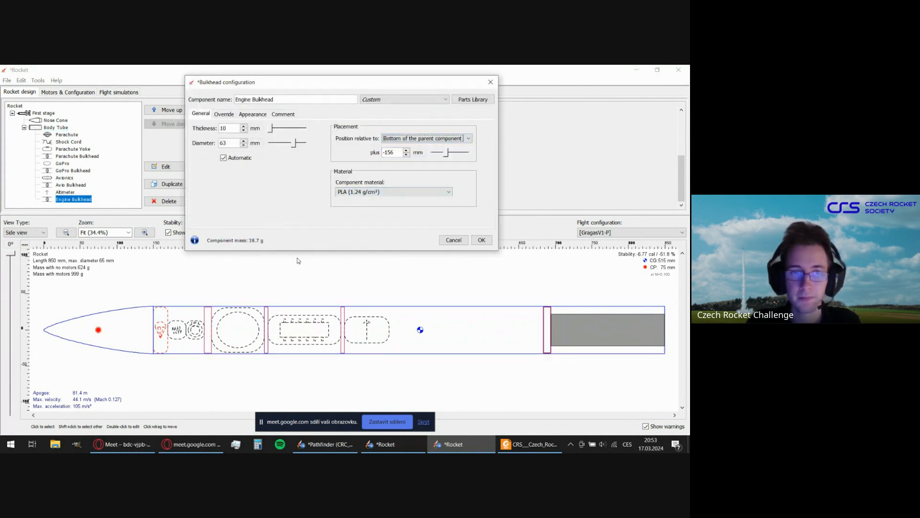
pyautogui.click(481, 241)
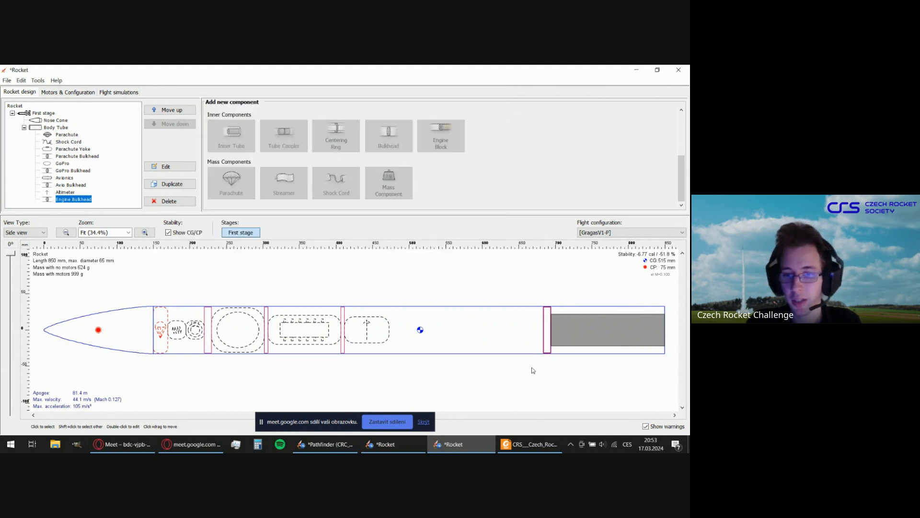
# Add a centering ring to the body tube with a thickness of 5 mm and an inner diameter of 44 mm.
pyautogui.click(505, 353)
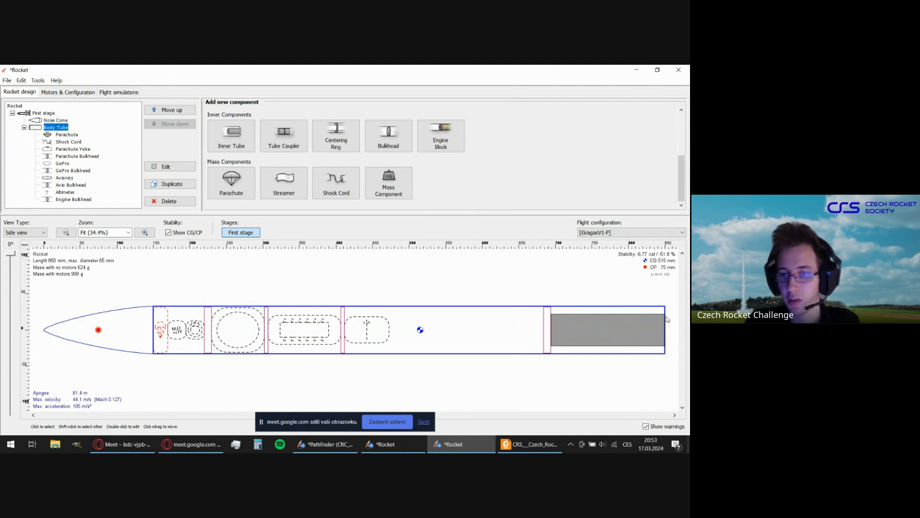
pyautogui.click(342, 139)
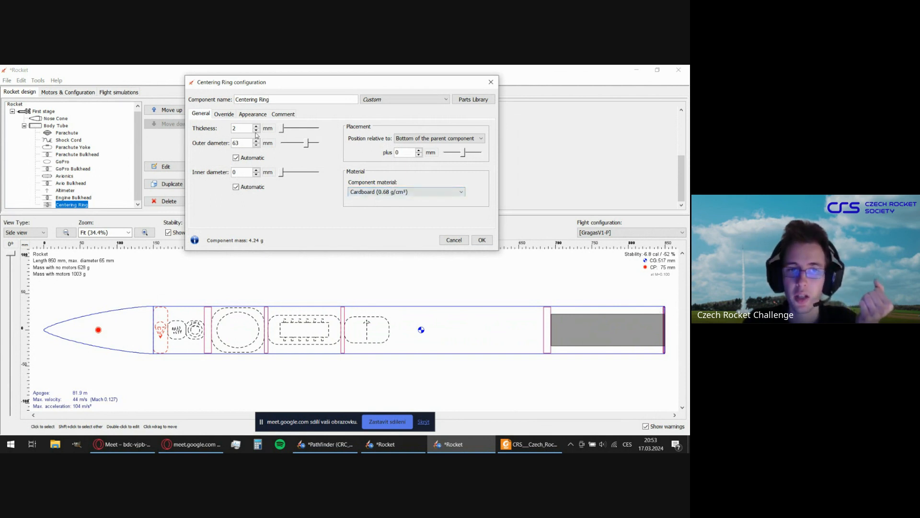
pyautogui.click(257, 128)
pyautogui.click(257, 127)
pyautogui.click(257, 127)
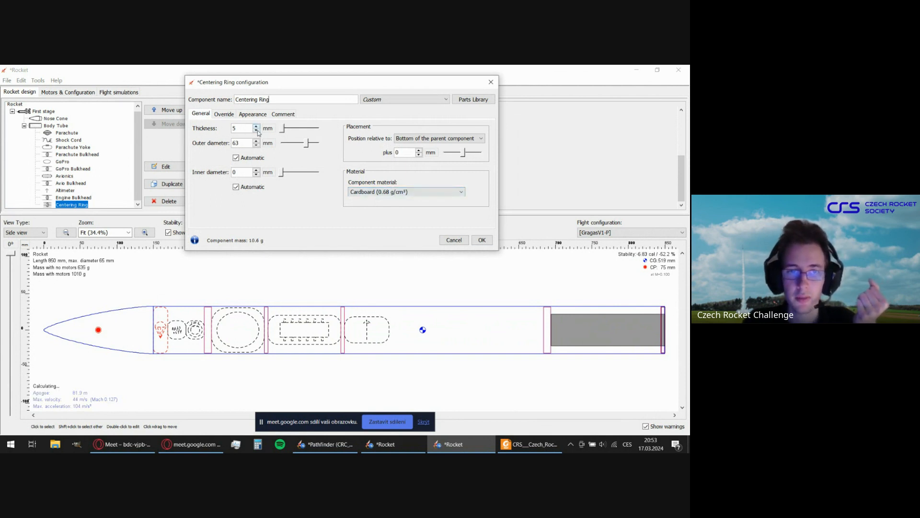
pyautogui.doubleClick(240, 171)
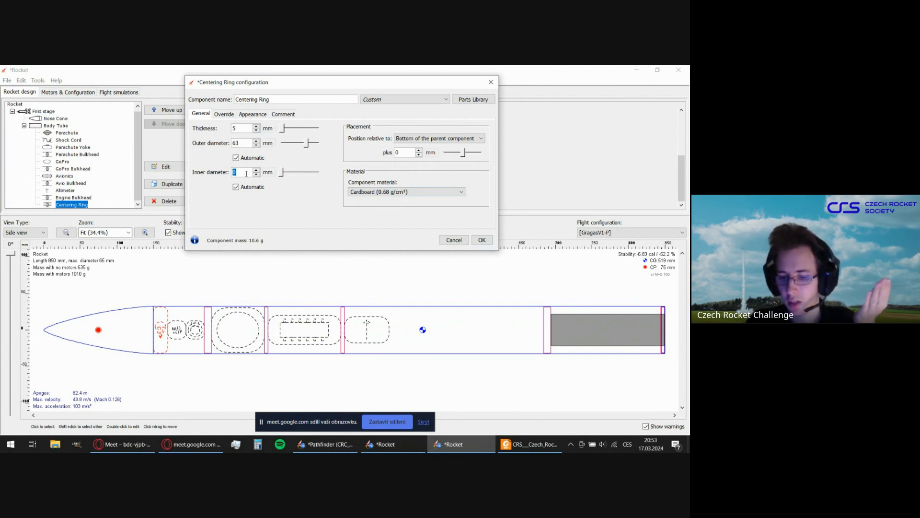
pyautogui.write('44')
pyautogui.press('Return')
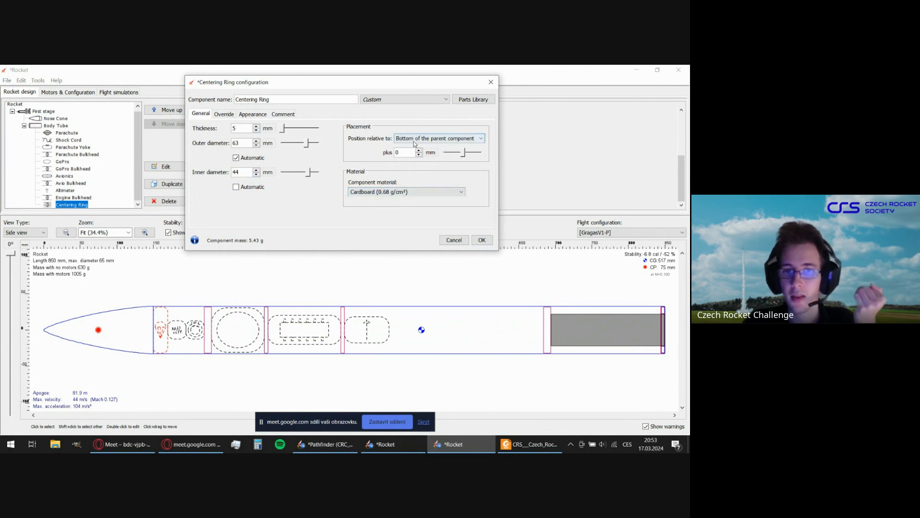
# Set the centering ring's material to PLA (1.24 g/cm³) and accept its configuration.
pyautogui.click(398, 192)
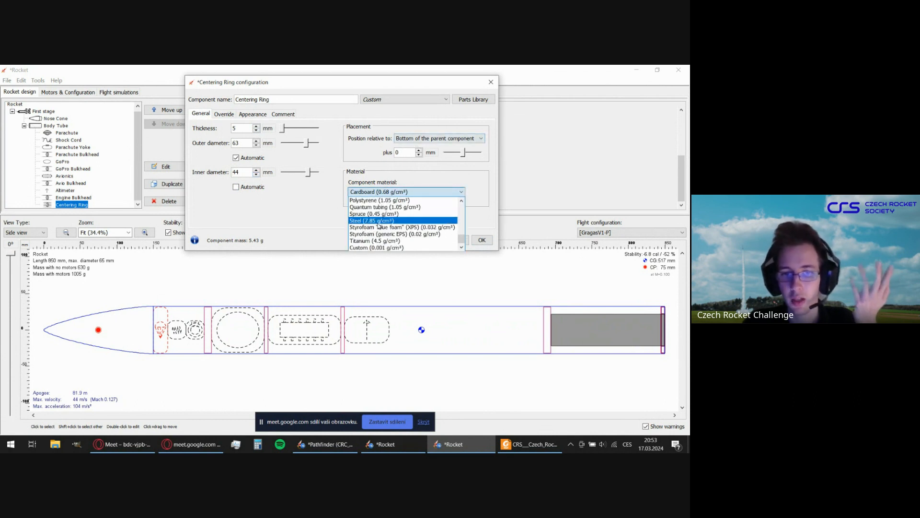
pyautogui.scroll(4, 379, 225)
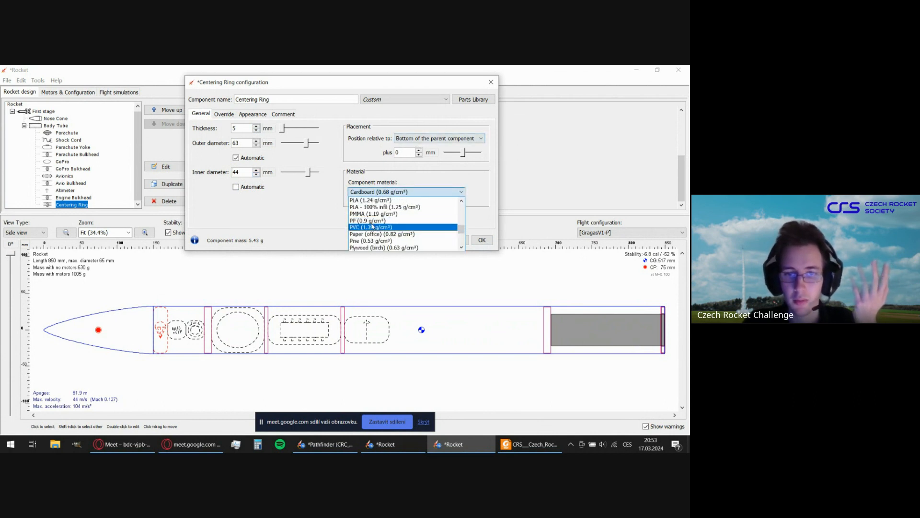
pyautogui.click(379, 200)
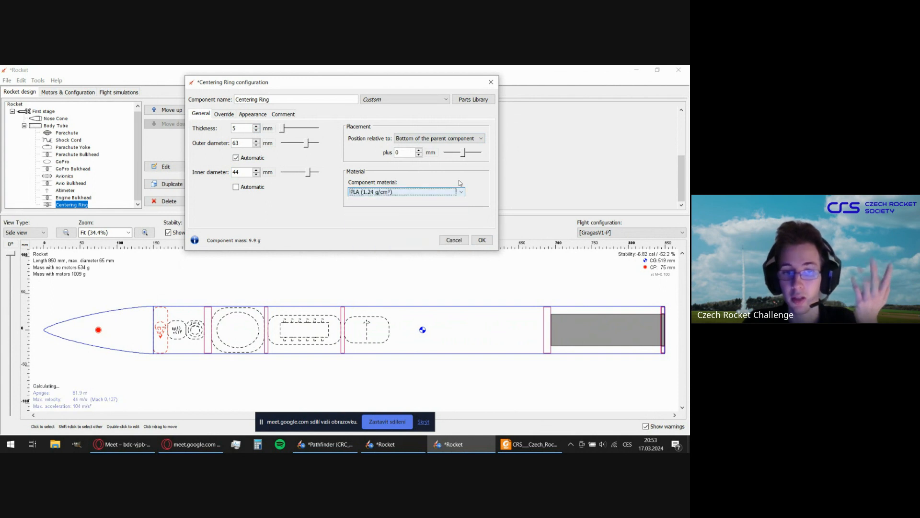
pyautogui.click(482, 240)
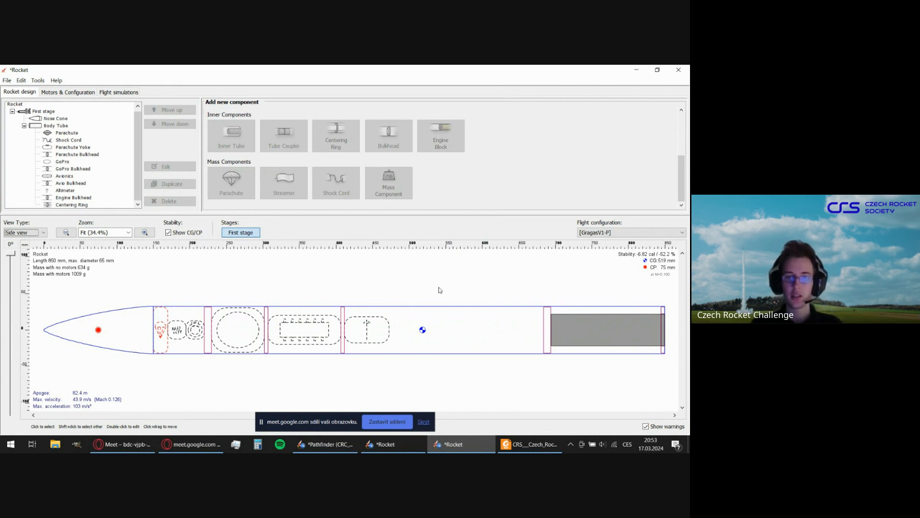
# Add a trapezoidal fin set to the body tube and set its number of fins to 4.
pyautogui.click(468, 326)
pyautogui.scroll(3, 500, 182)
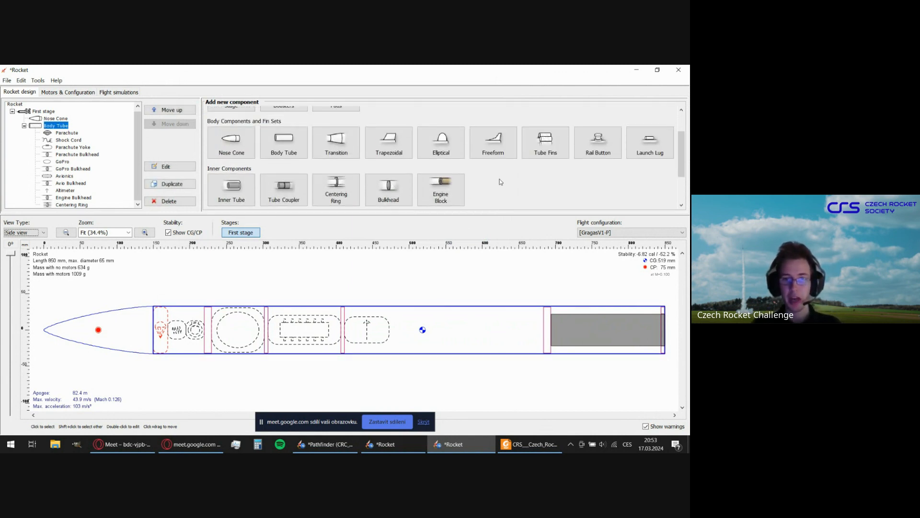
pyautogui.scroll(-1, 504, 177)
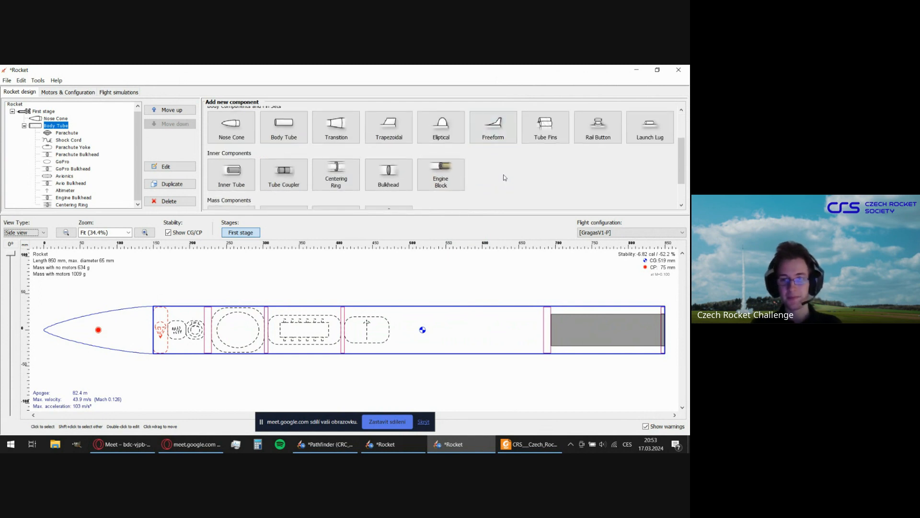
pyautogui.scroll(1, 504, 177)
pyautogui.scroll(-4, 503, 176)
pyautogui.scroll(6, 501, 174)
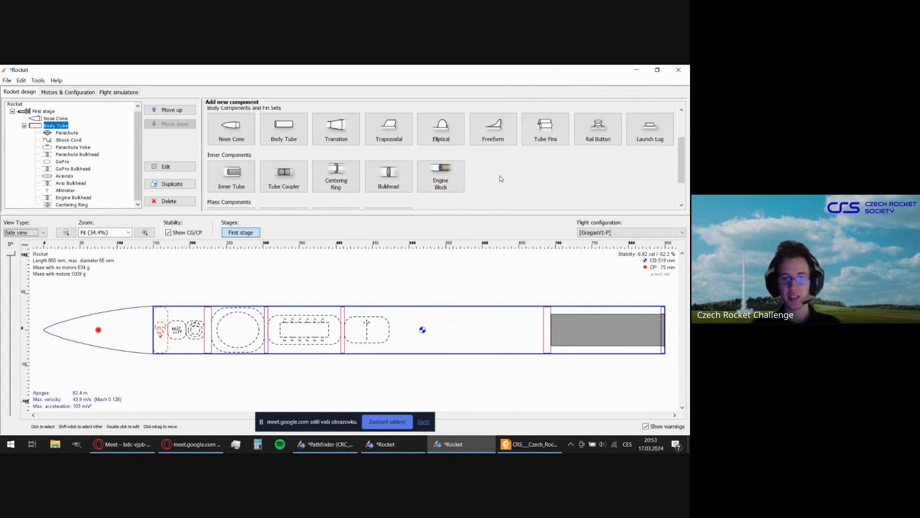
pyautogui.scroll(1, 501, 174)
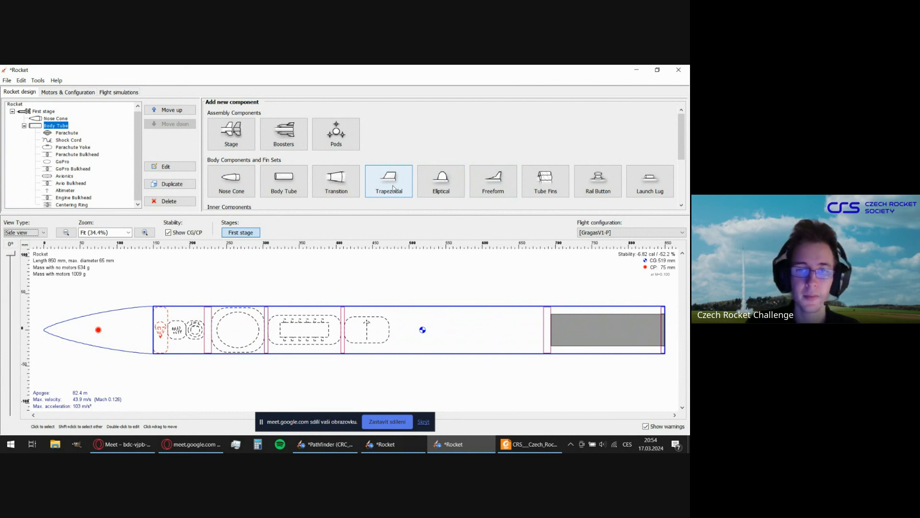
pyautogui.click(395, 187)
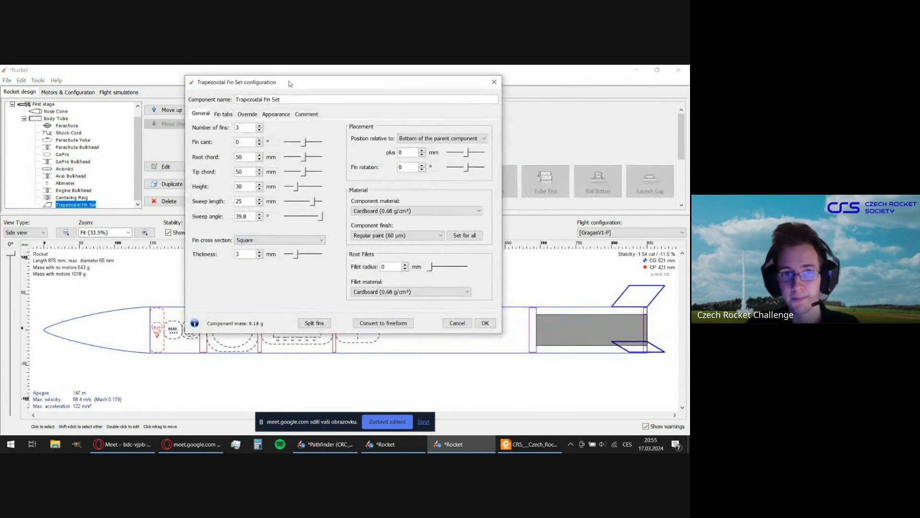
pyautogui.moveTo(290, 84); pyautogui.dragTo(304, 112)
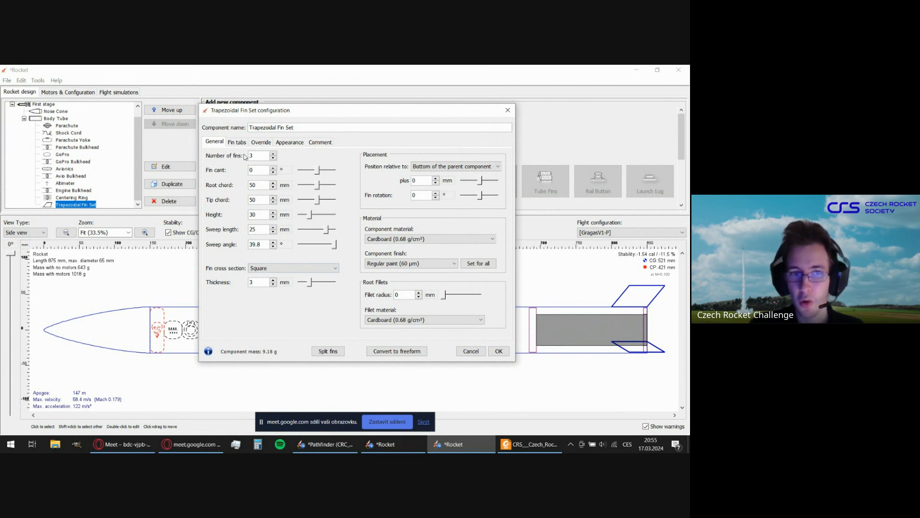
pyautogui.click(273, 154)
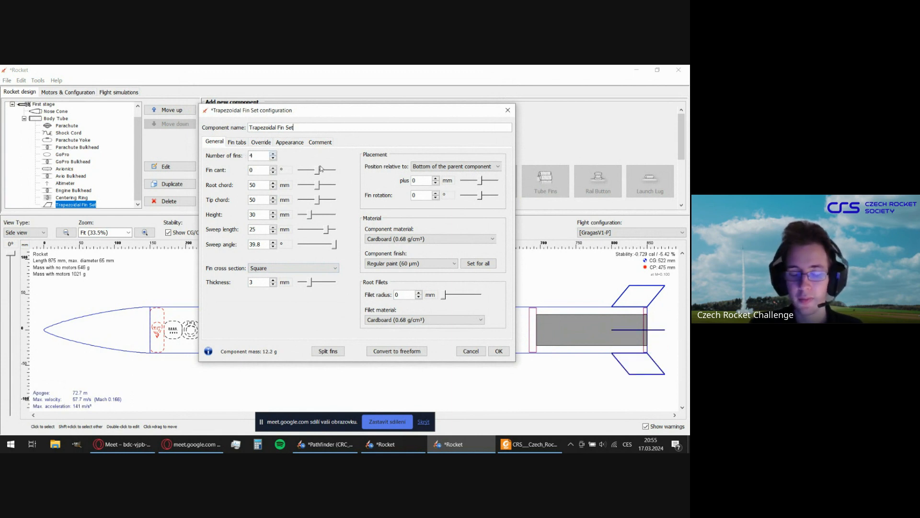
# Set the fin set's root chord to 100 mm and its tip chord to 70 mm.
pyautogui.doubleClick(262, 185)
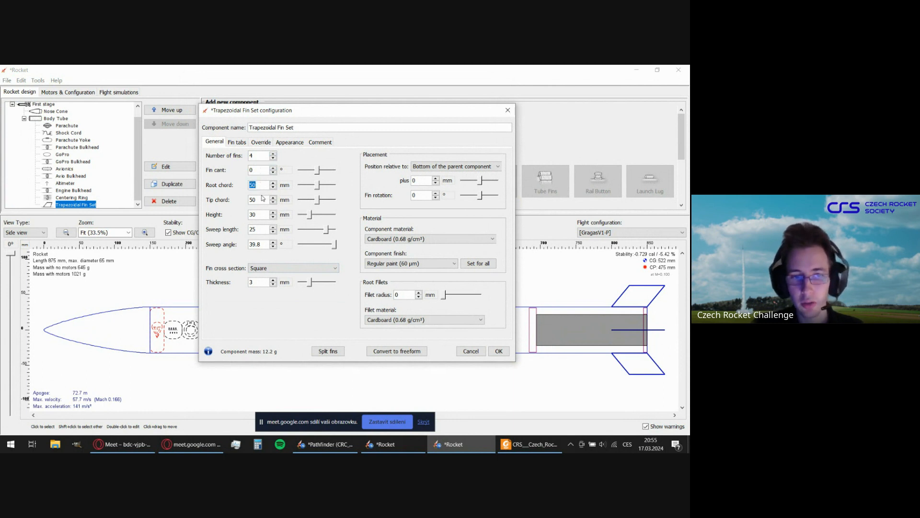
pyautogui.moveTo(393, 115); pyautogui.dragTo(363, 113)
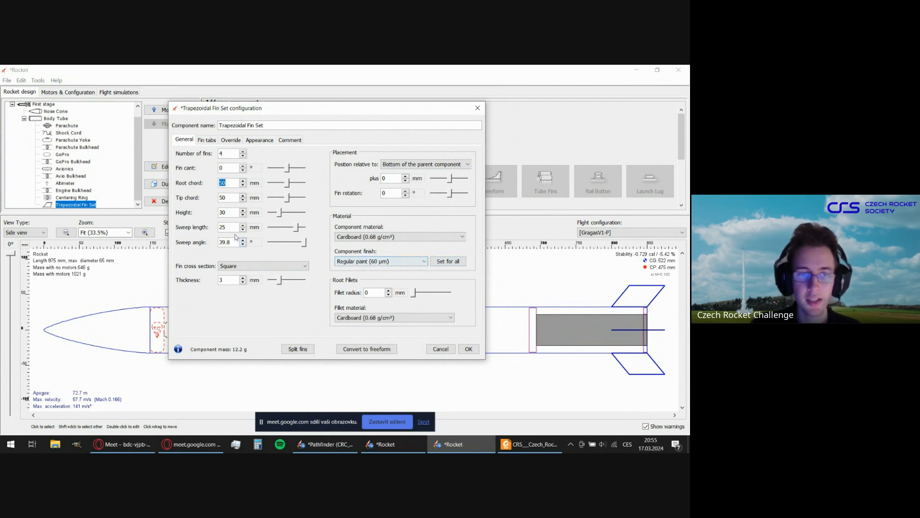
pyautogui.click(234, 226)
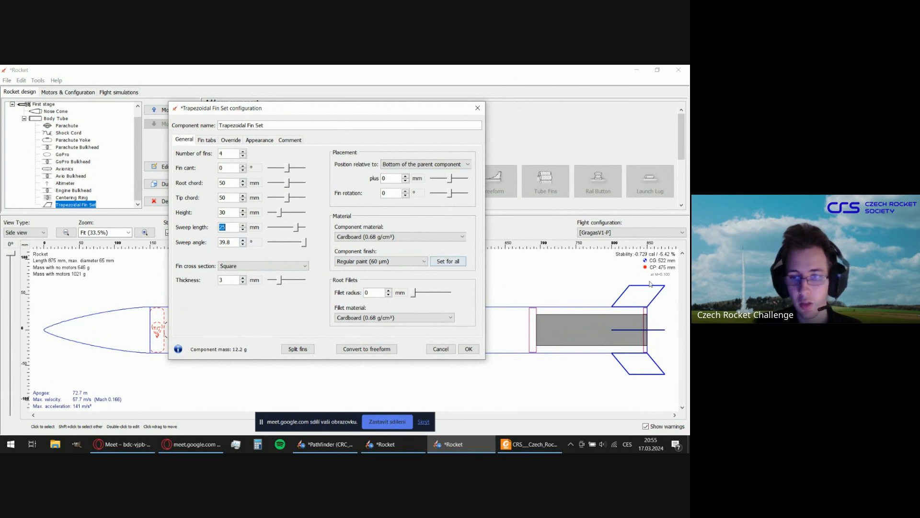
pyautogui.click(233, 241)
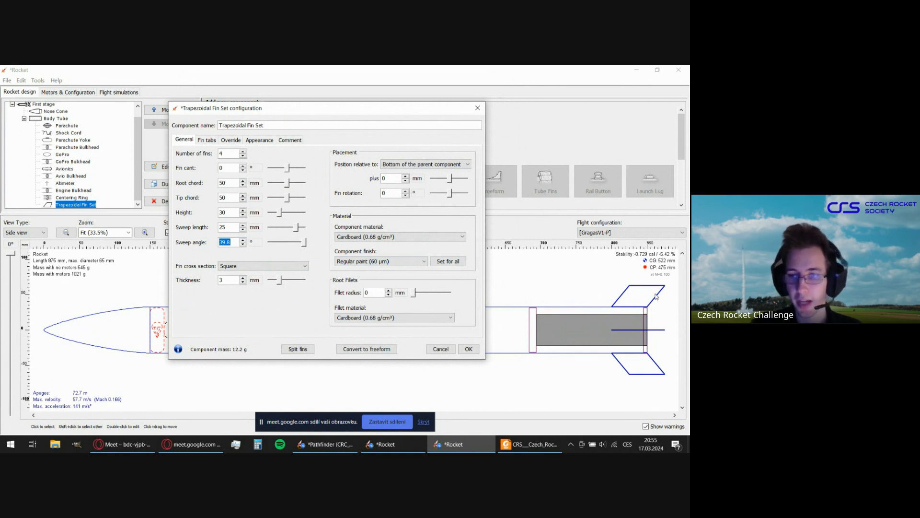
pyautogui.click(233, 227)
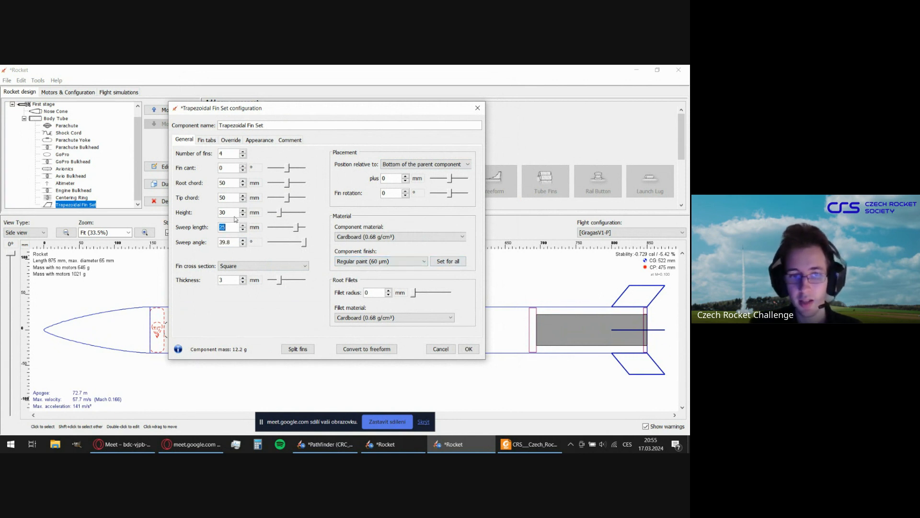
pyautogui.click(233, 183)
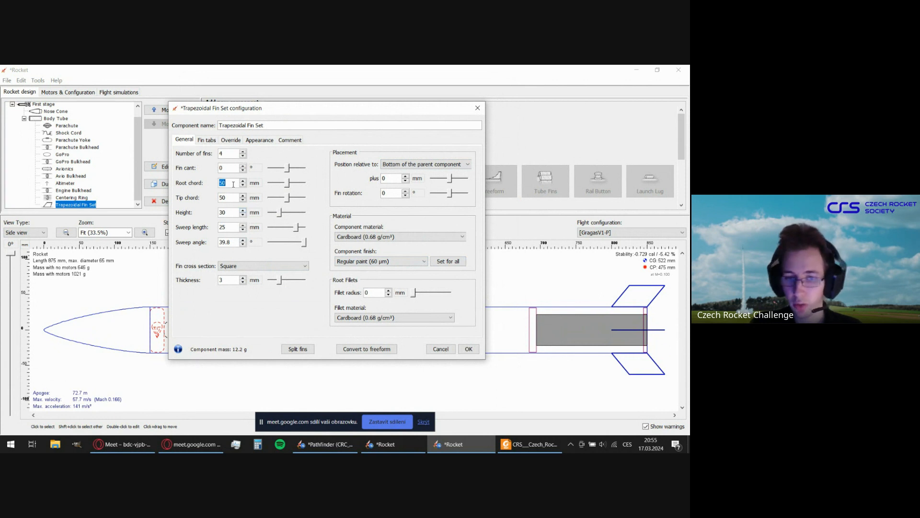
pyautogui.write('100')
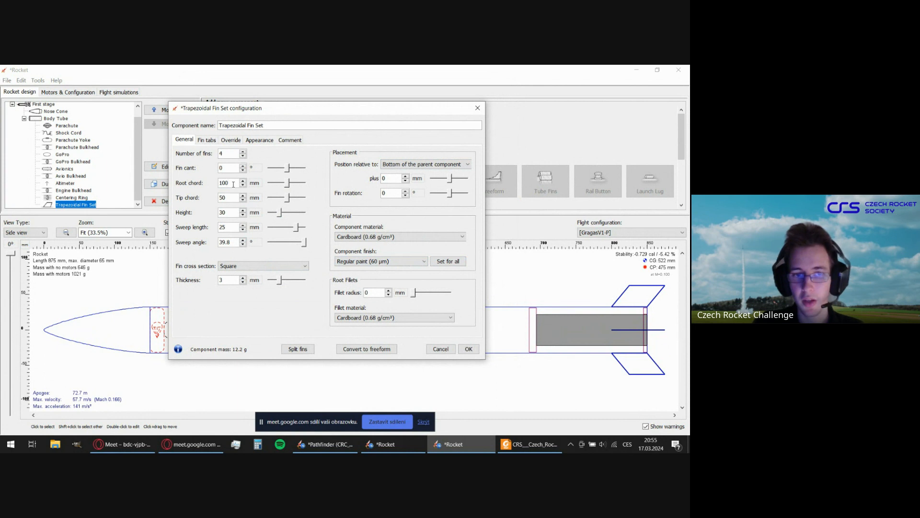
pyautogui.press('Return')
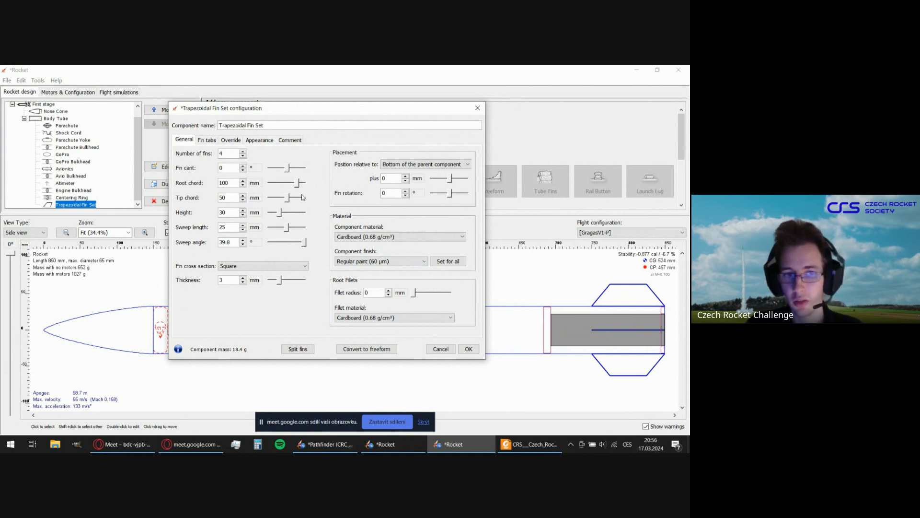
pyautogui.click(232, 184)
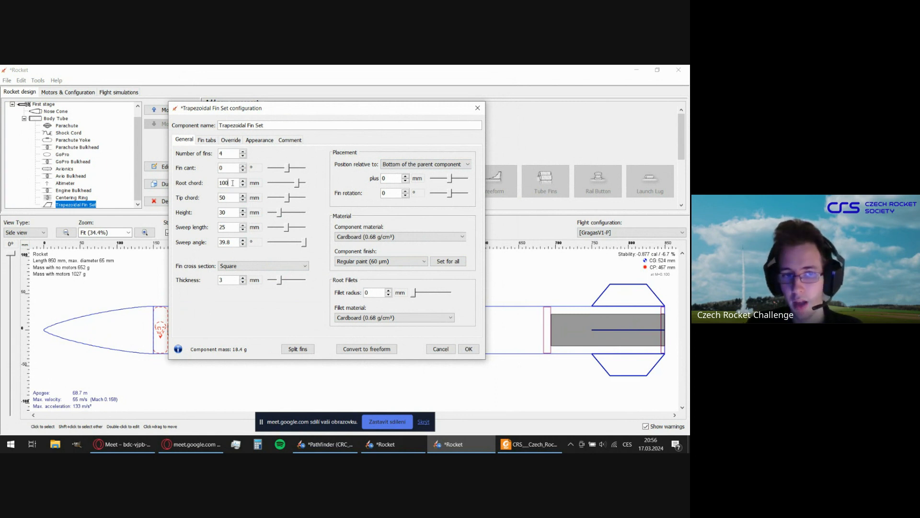
pyautogui.doubleClick(231, 201)
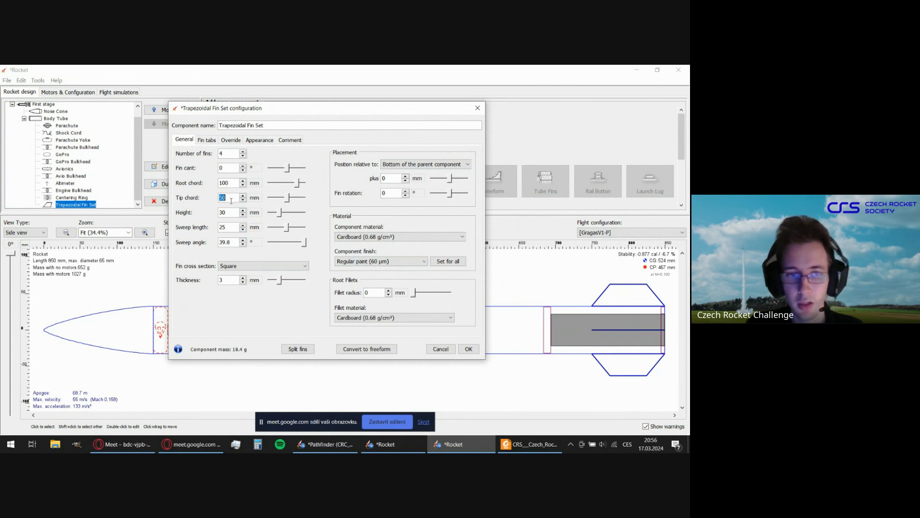
pyautogui.write('7')
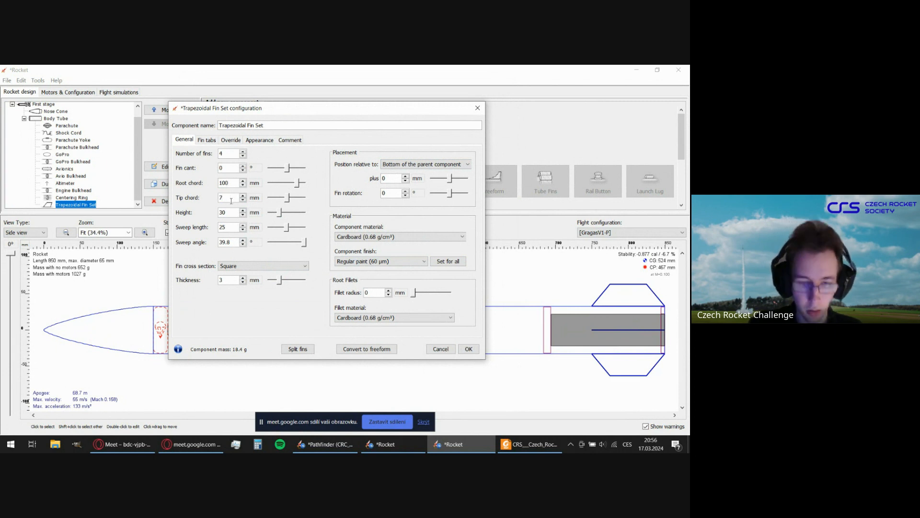
# Set the fins' height to 68 mm and their sweep angle to 24°.
pyautogui.doubleClick(228, 213)
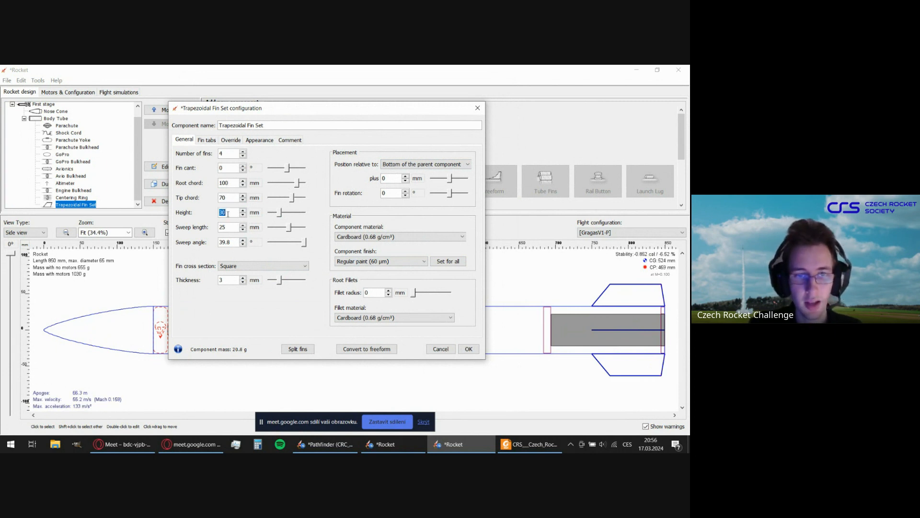
pyautogui.write('68')
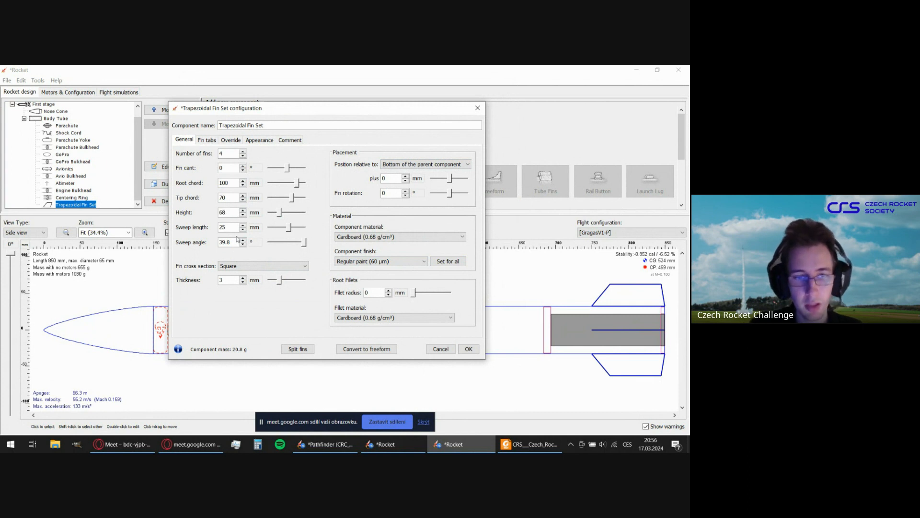
pyautogui.doubleClick(228, 242)
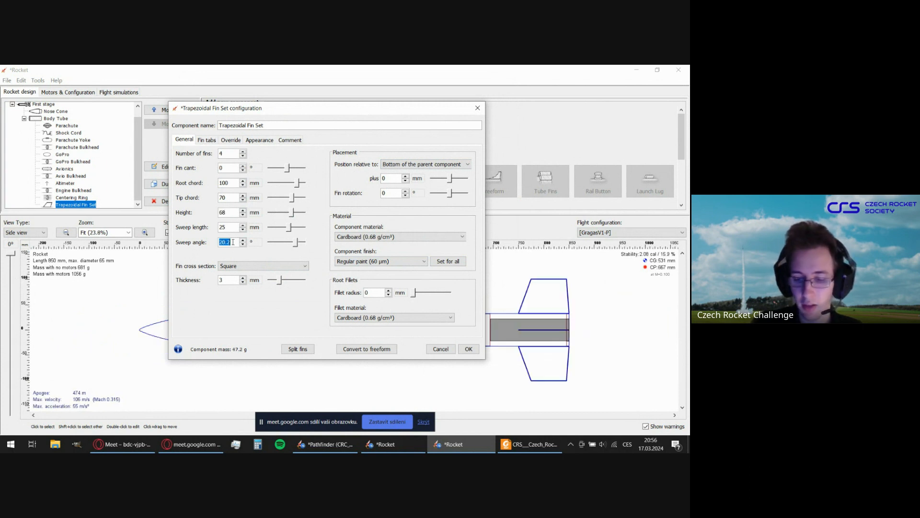
pyautogui.write('24')
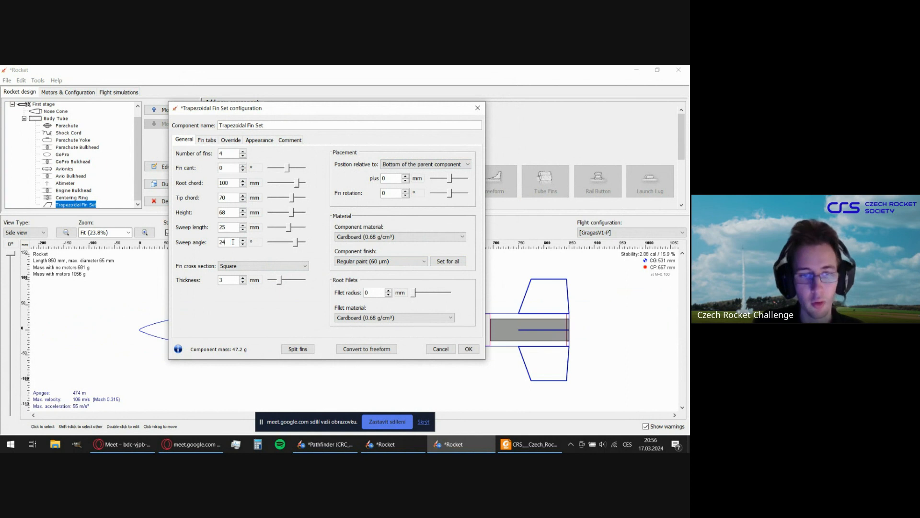
pyautogui.press('Return')
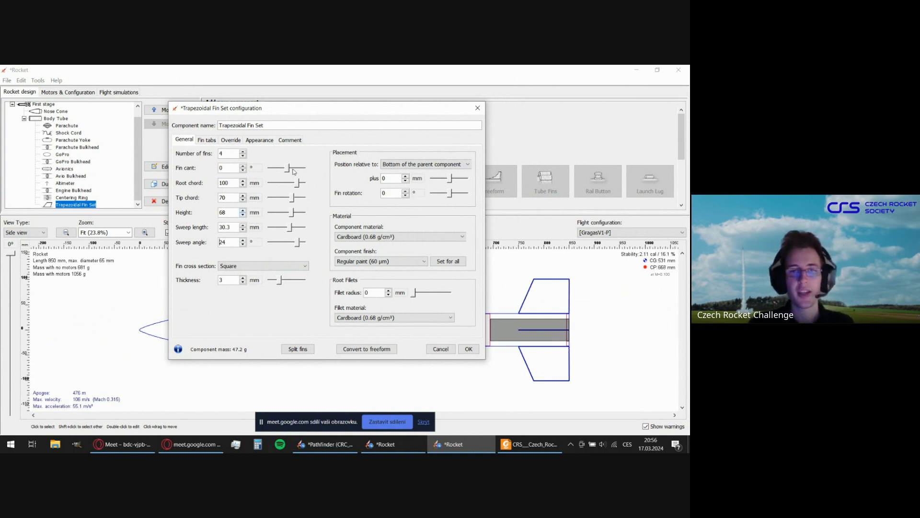
# Give the fins a Rounded cross section and a thickness of 4 mm.
pyautogui.moveTo(316, 111)
pyautogui.mouseDown()
pyautogui.moveTo(293, 100)
pyautogui.moveTo(303, 120)
pyautogui.moveTo(290, 127)
pyautogui.moveTo(325, 123)
pyautogui.mouseUp()
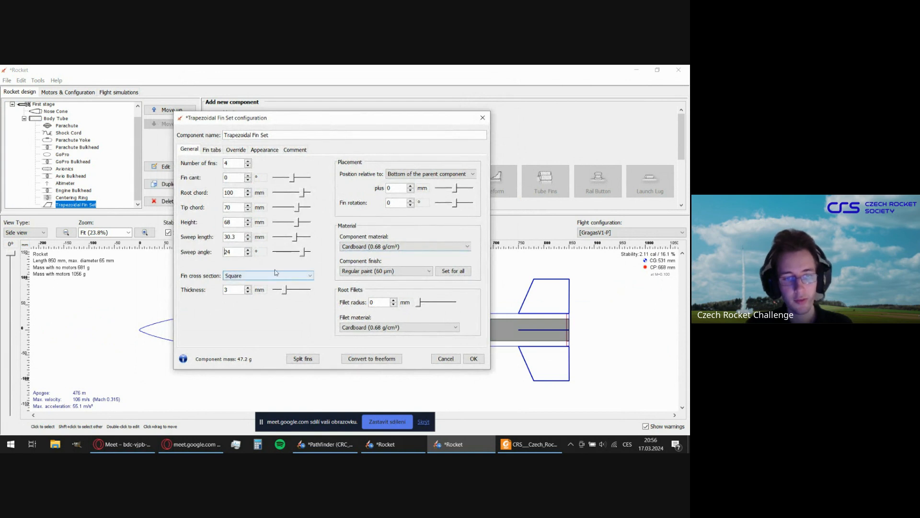
pyautogui.click(261, 277)
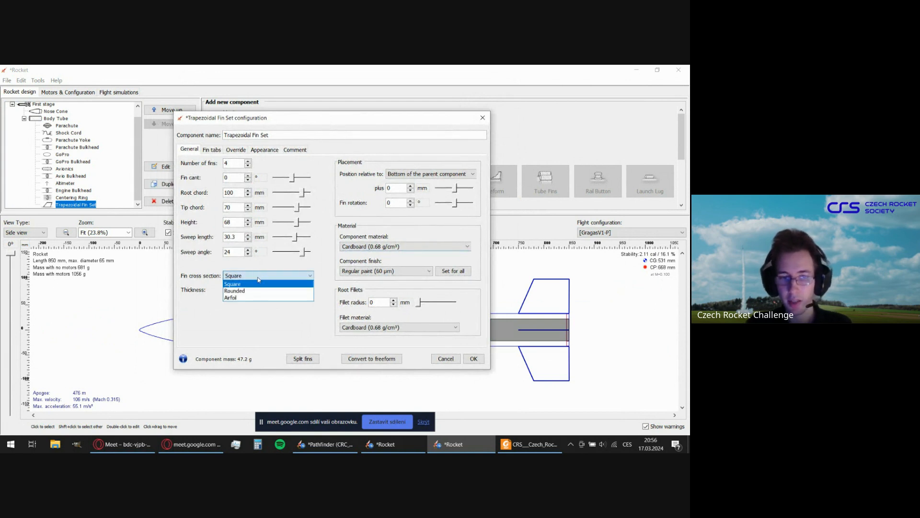
pyautogui.click(236, 291)
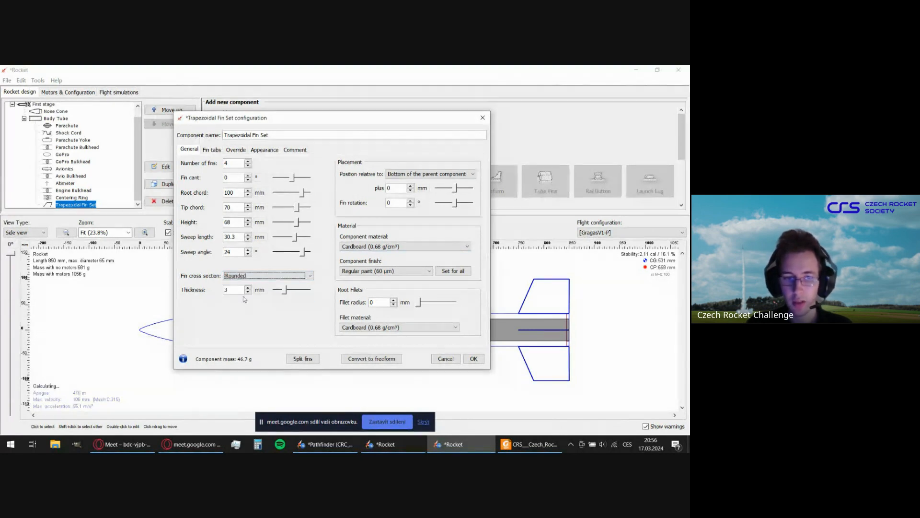
pyautogui.click(248, 288)
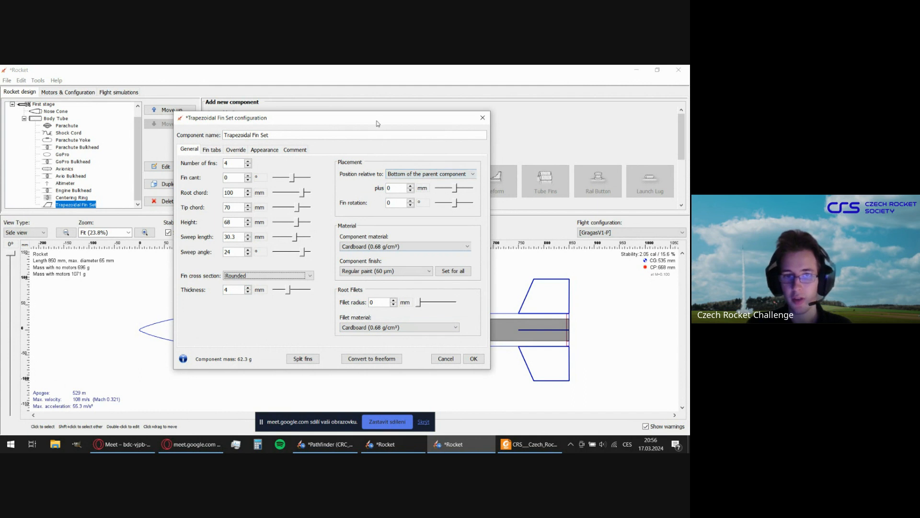
# Try fin set offsets of 200 mm and 17 mm from the bottom of the body tube, resetting the offset to 0 mm.
pyautogui.moveTo(377, 123); pyautogui.dragTo(283, 107)
pyautogui.moveTo(361, 171); pyautogui.dragTo(367, 175)
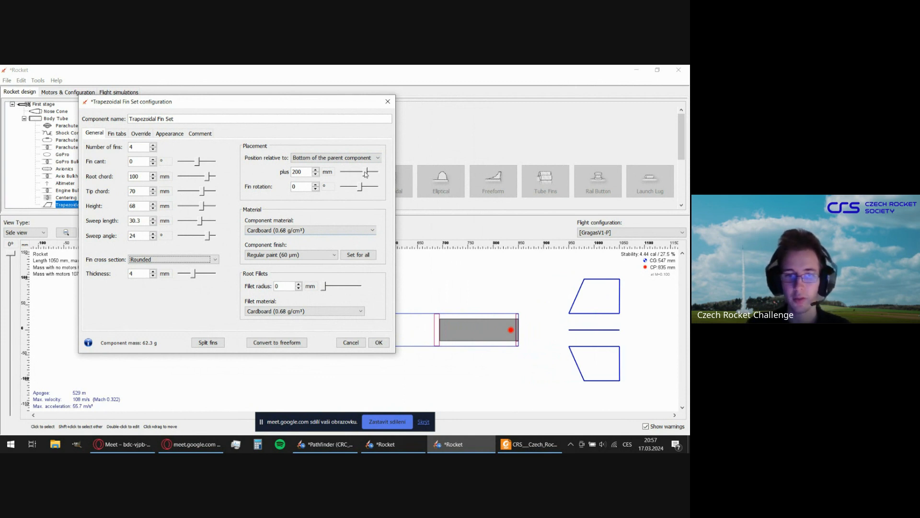
pyautogui.doubleClick(298, 172)
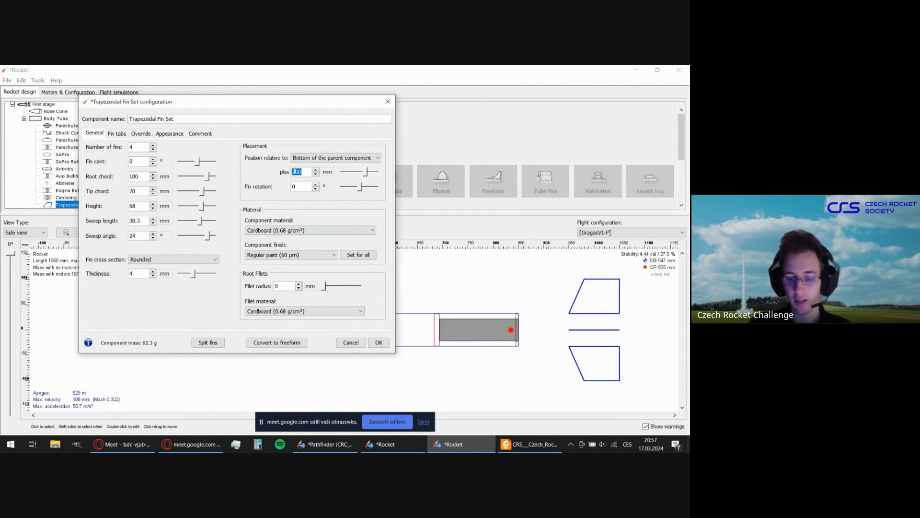
pyautogui.write('0')
pyautogui.press('Return')
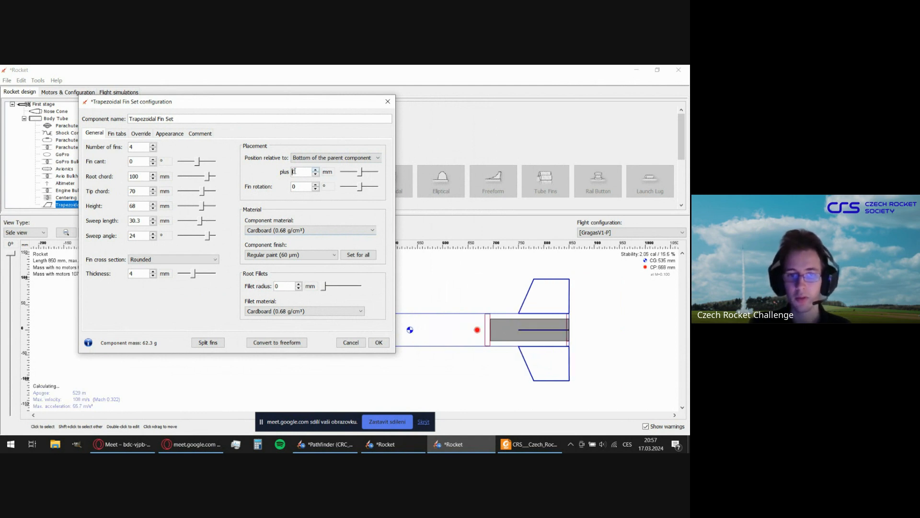
pyautogui.moveTo(361, 172); pyautogui.dragTo(362, 172)
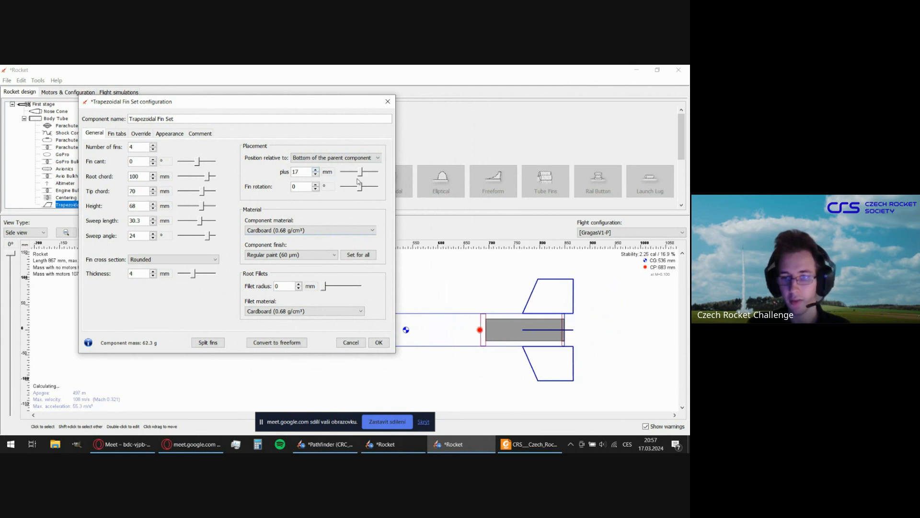
pyautogui.doubleClick(304, 172)
pyautogui.write('0')
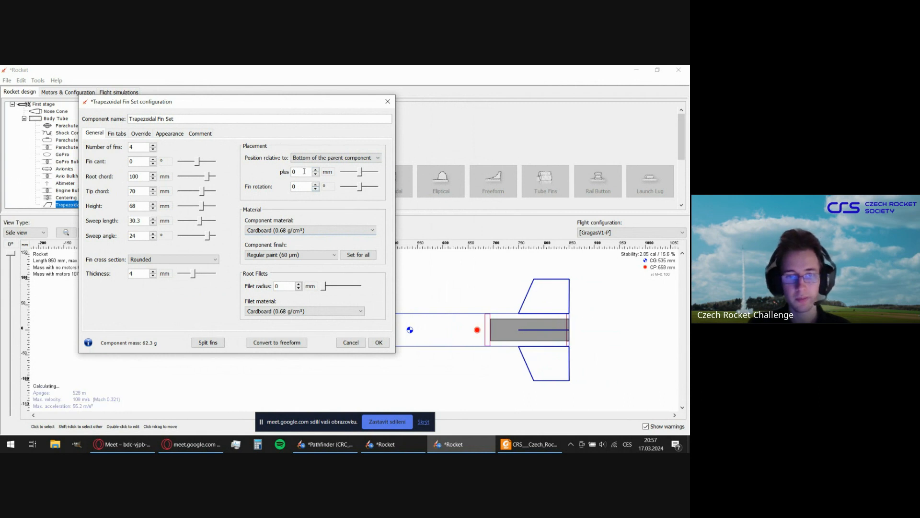
# Set the fin set's component material to PLA (1.24 g/cm³).
pyautogui.click(286, 231)
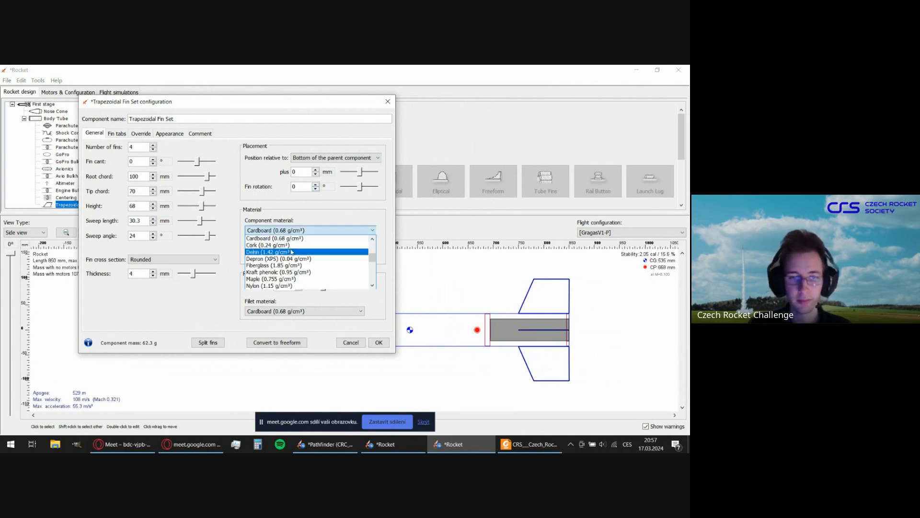
pyautogui.scroll(5, 292, 251)
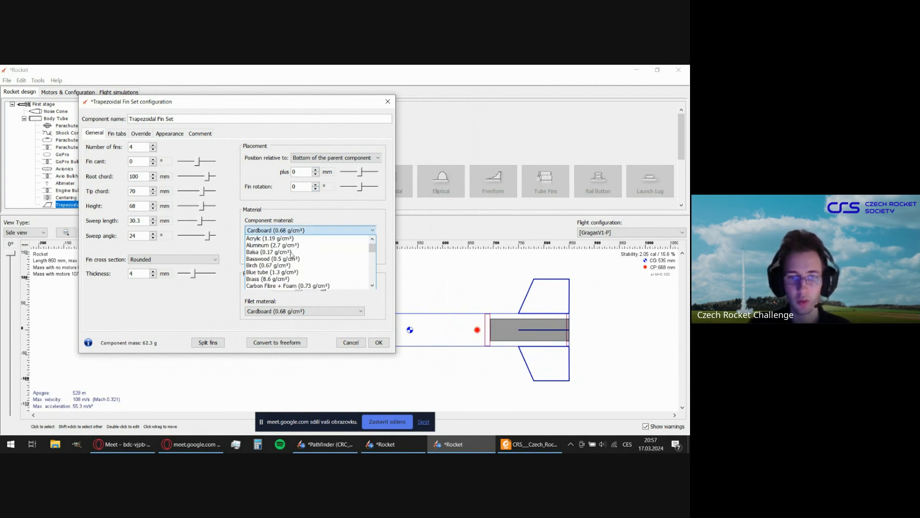
pyautogui.scroll(-2, 291, 254)
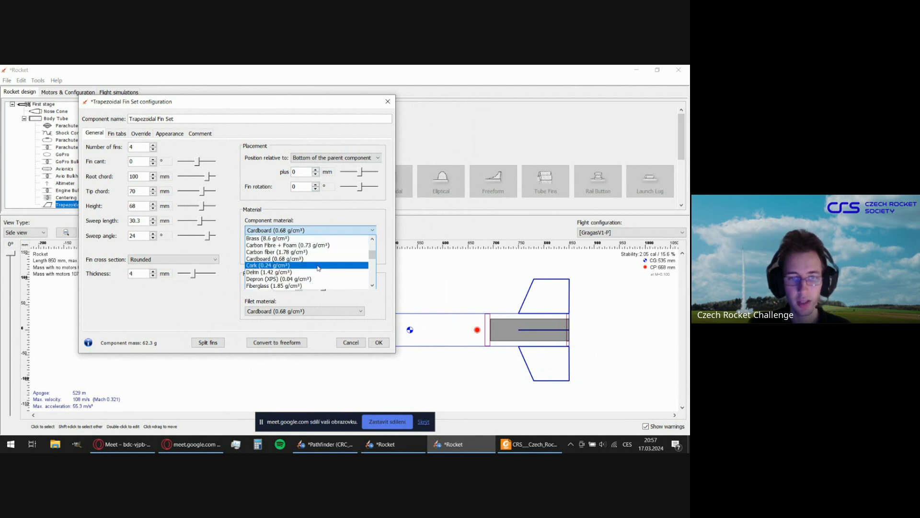
pyautogui.scroll(-3, 307, 266)
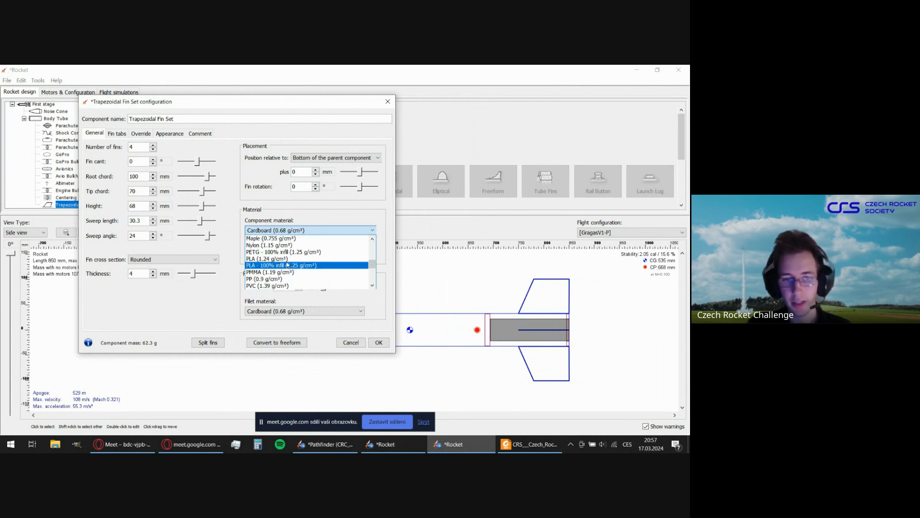
pyautogui.click(286, 258)
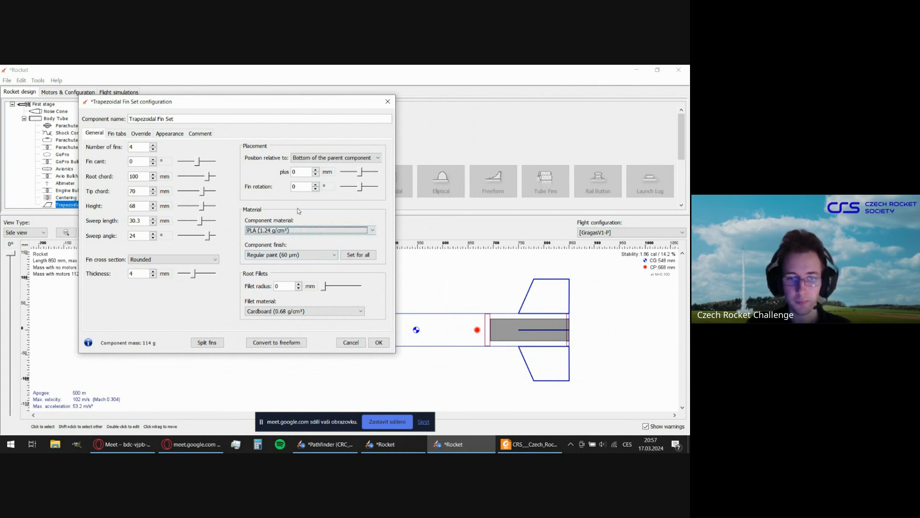
# Examine the surface finishes available for the fin set without choosing another one.
pyautogui.moveTo(272, 103); pyautogui.dragTo(348, 111)
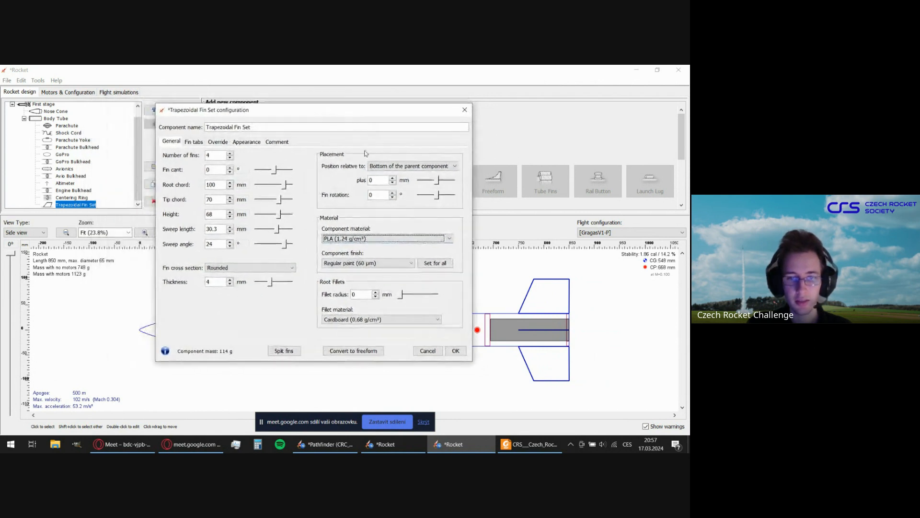
pyautogui.click(365, 264)
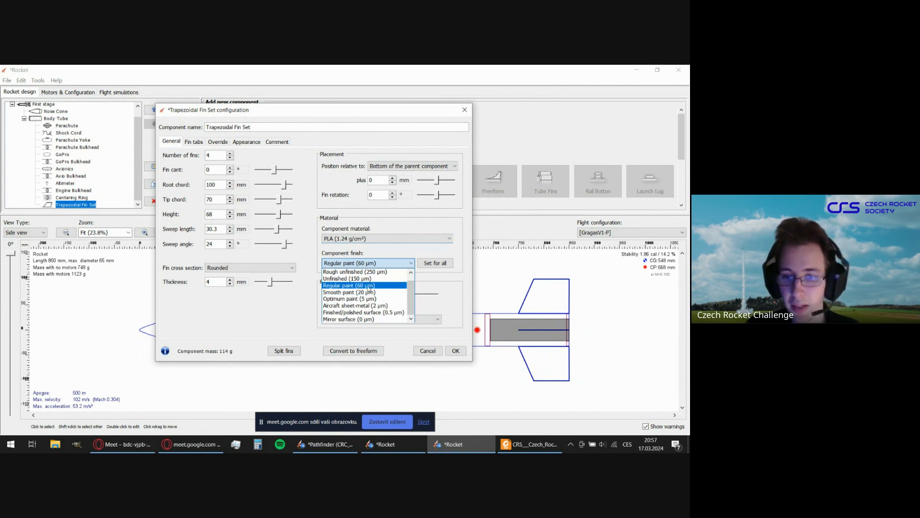
pyautogui.click(405, 239)
pyautogui.click(411, 213)
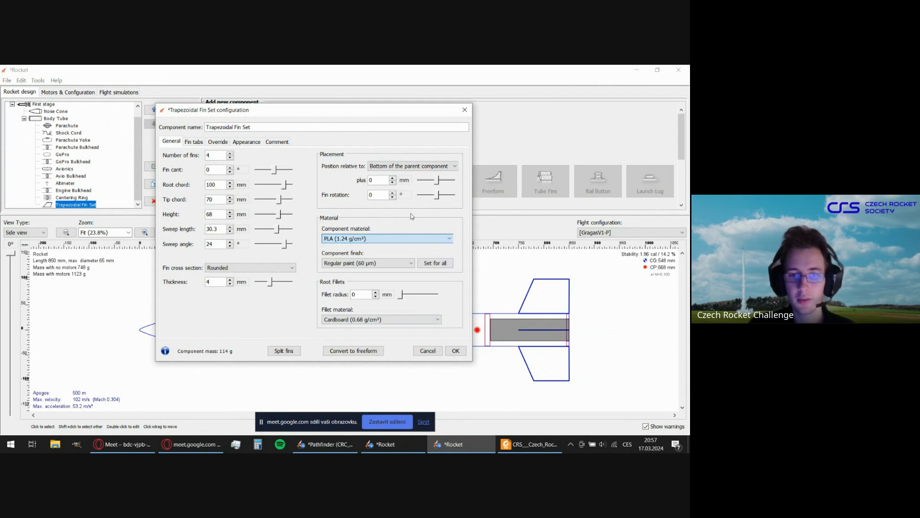
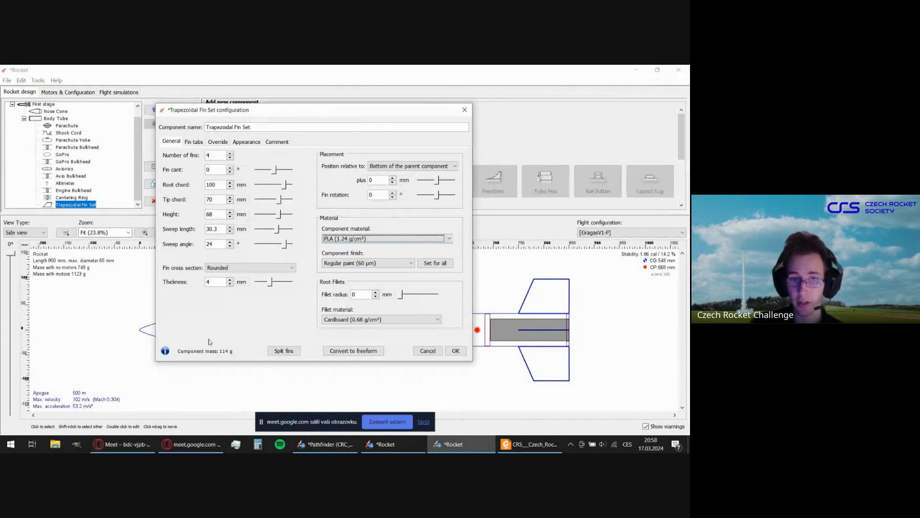
# Try the Mirror surface (0 µm) finish on all rocket components, resetting them all to Regular paint (60 µm).
pyautogui.click(326, 265)
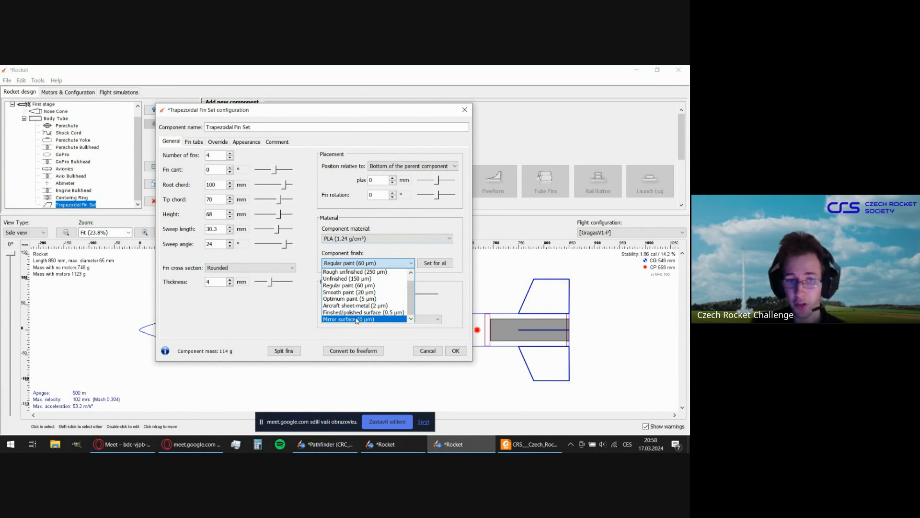
pyautogui.click(341, 319)
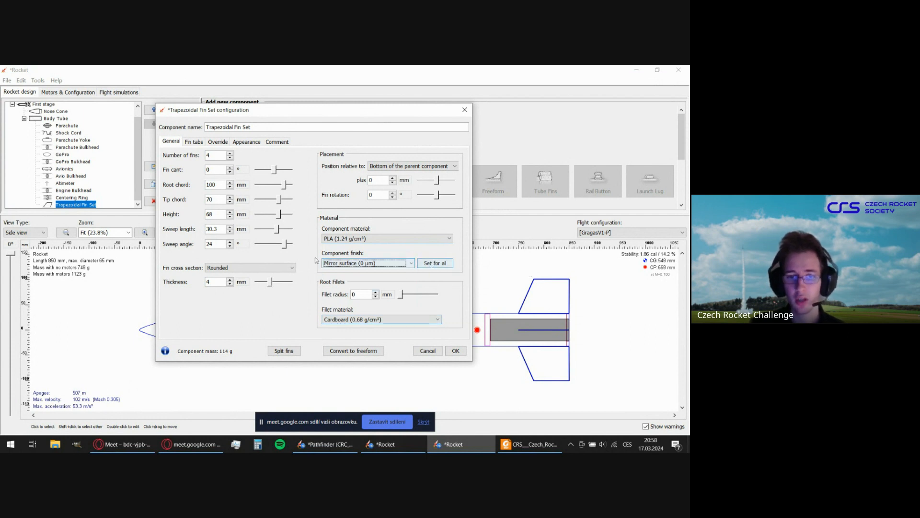
pyautogui.click(428, 264)
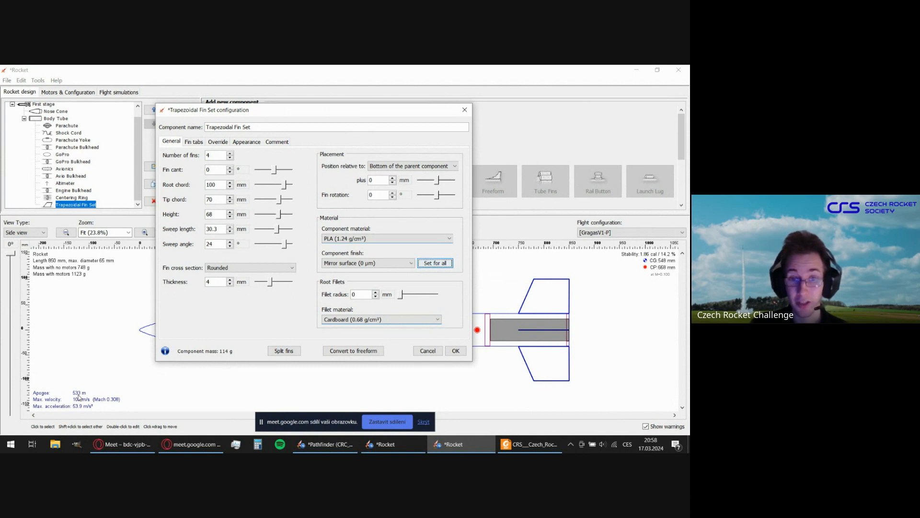
pyautogui.click(365, 264)
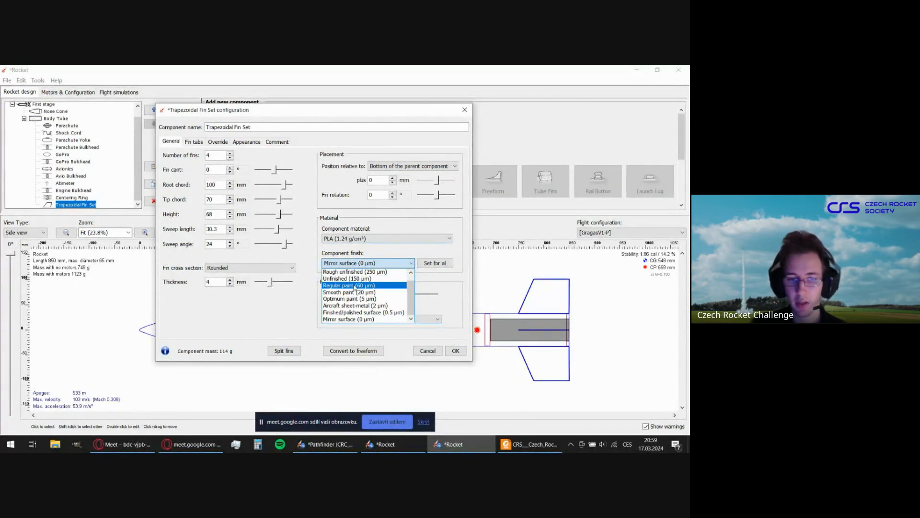
pyautogui.click(355, 286)
pyautogui.click(426, 267)
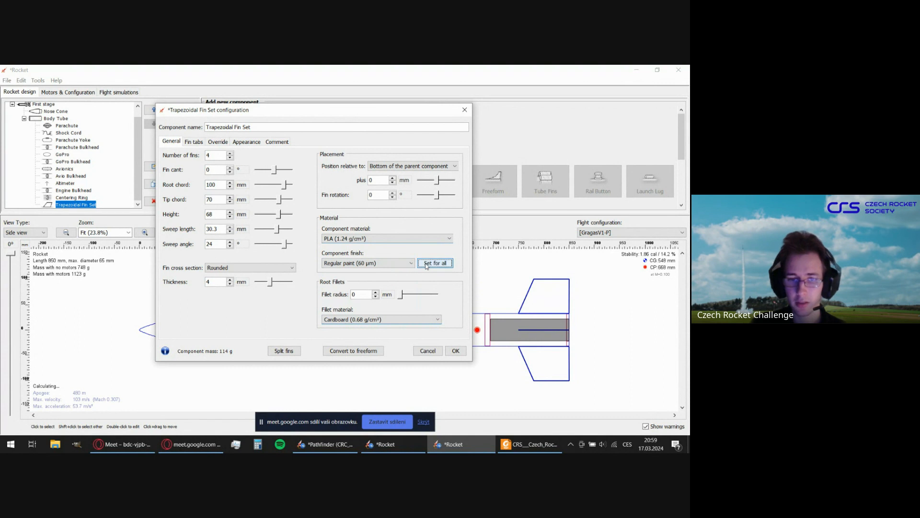
pyautogui.click(373, 265)
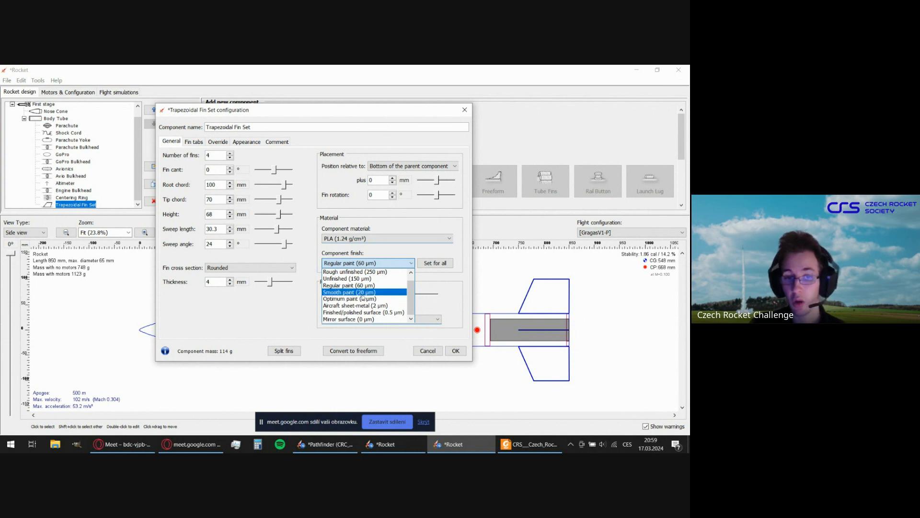
pyautogui.click(435, 277)
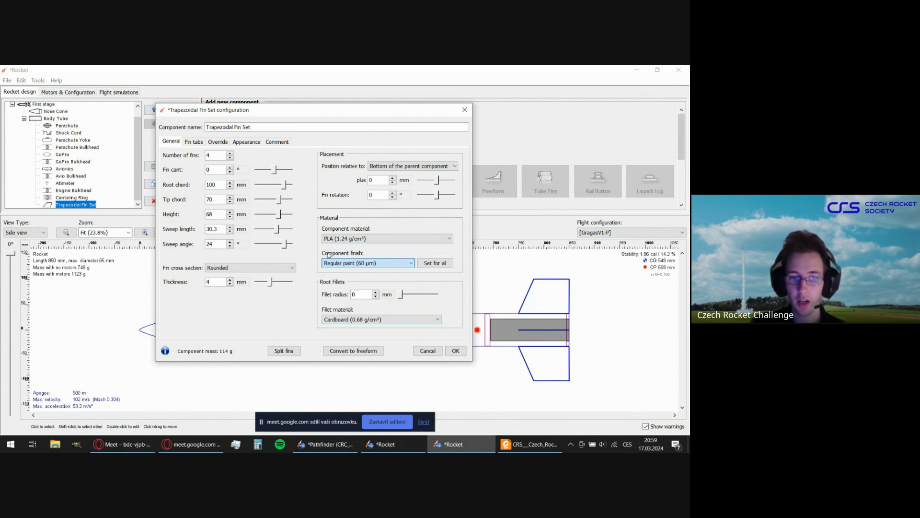
pyautogui.moveTo(328, 255)
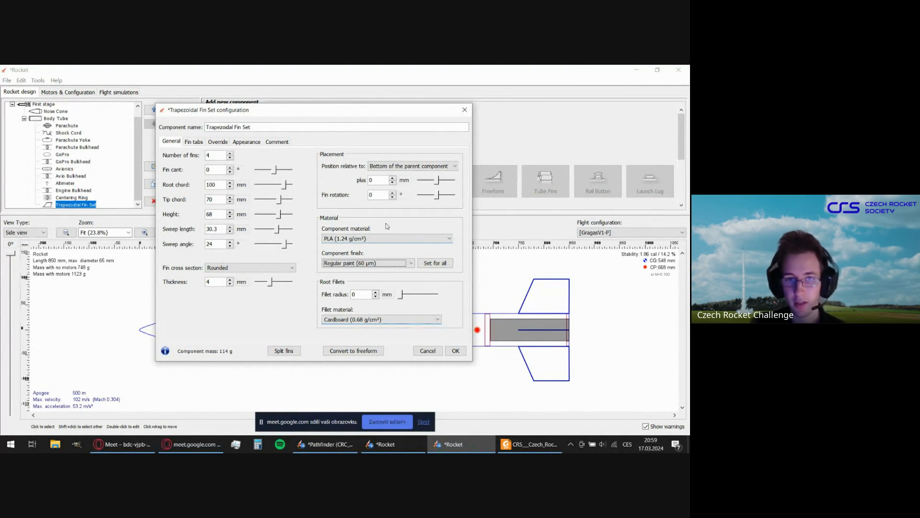
# Review the through-the-wall fin tab settings and accept the trapezoidal fin set's configuration.
pyautogui.click(196, 142)
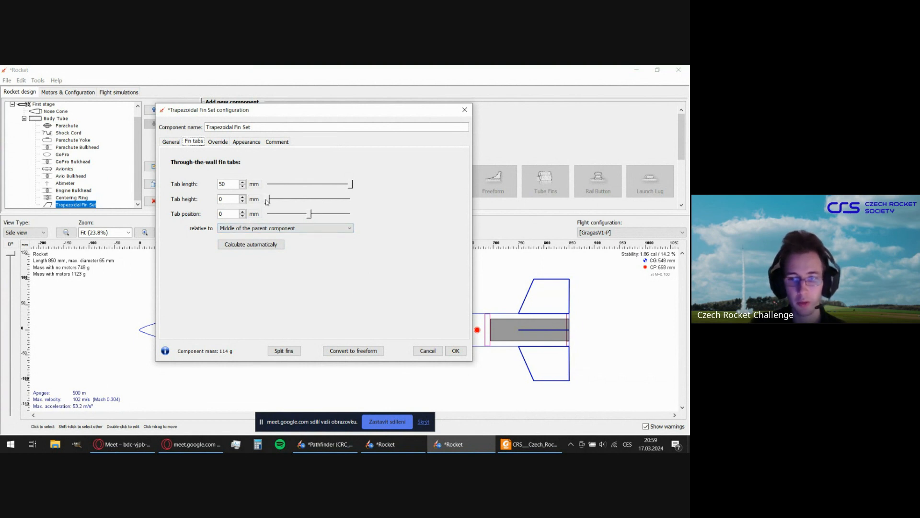
pyautogui.moveTo(267, 202)
pyautogui.mouseDown()
pyautogui.moveTo(346, 206)
pyautogui.moveTo(144, 221)
pyautogui.mouseUp()
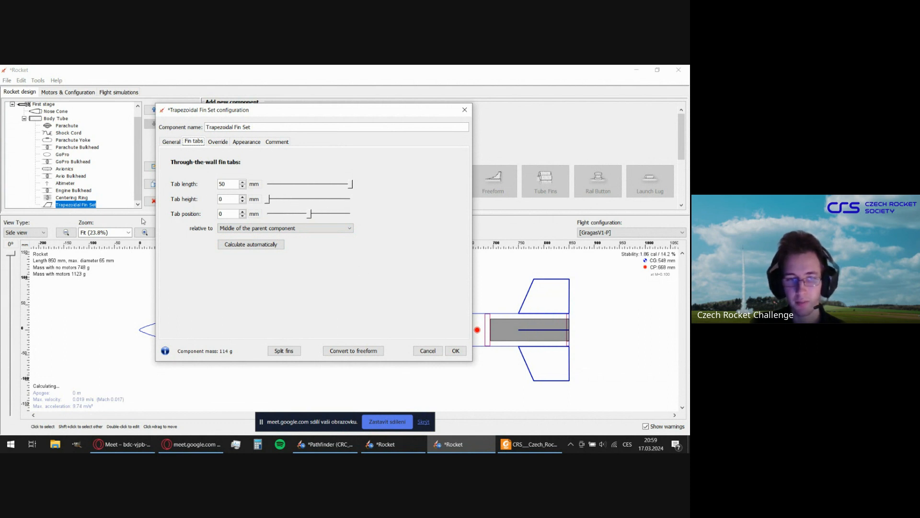
pyautogui.click(172, 141)
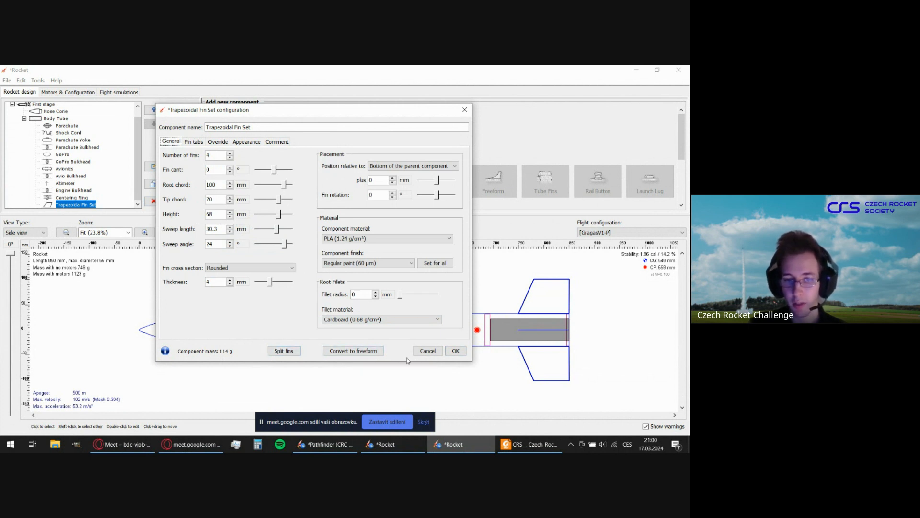
pyautogui.click(456, 352)
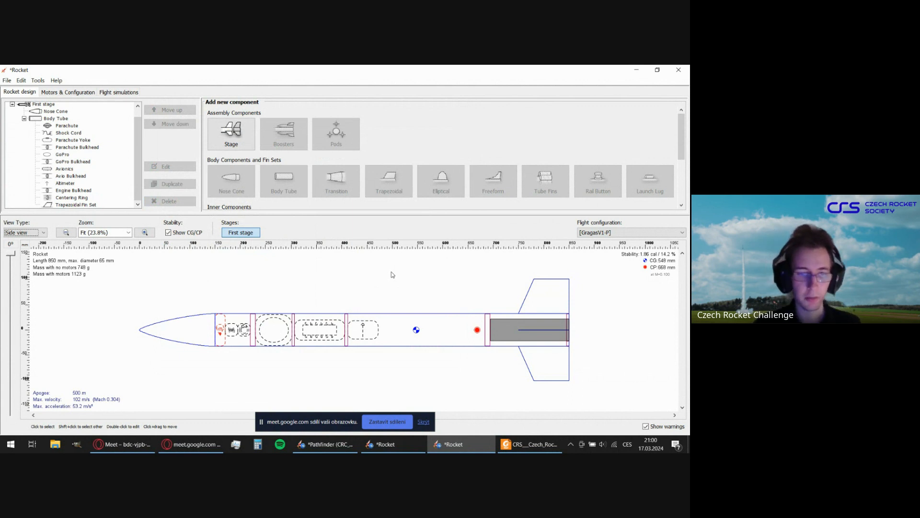
# Add a rail button to the body tube.
pyautogui.click(411, 329)
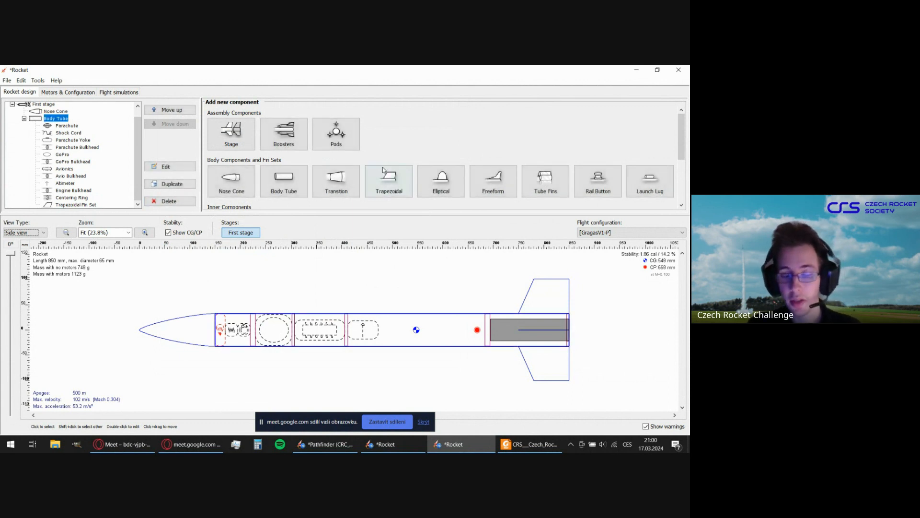
pyautogui.scroll(-3, 503, 174)
pyautogui.scroll(3, 503, 175)
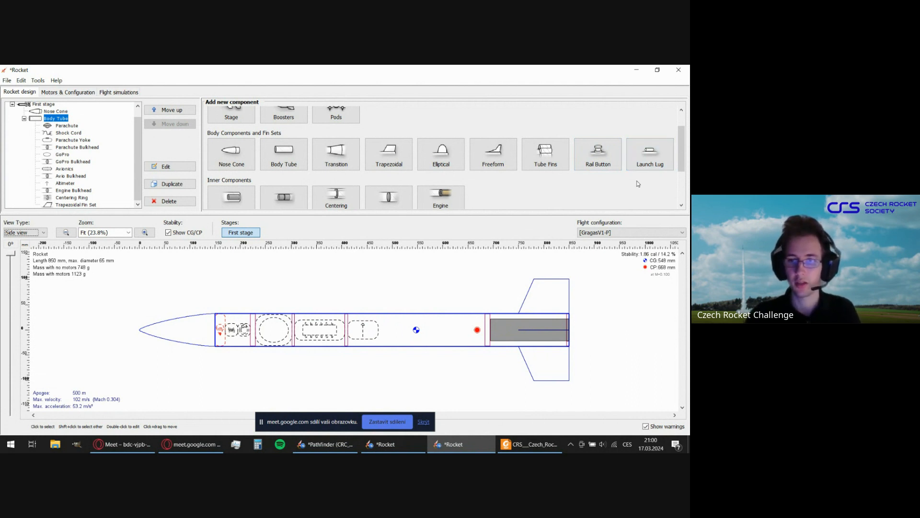
pyautogui.click(606, 165)
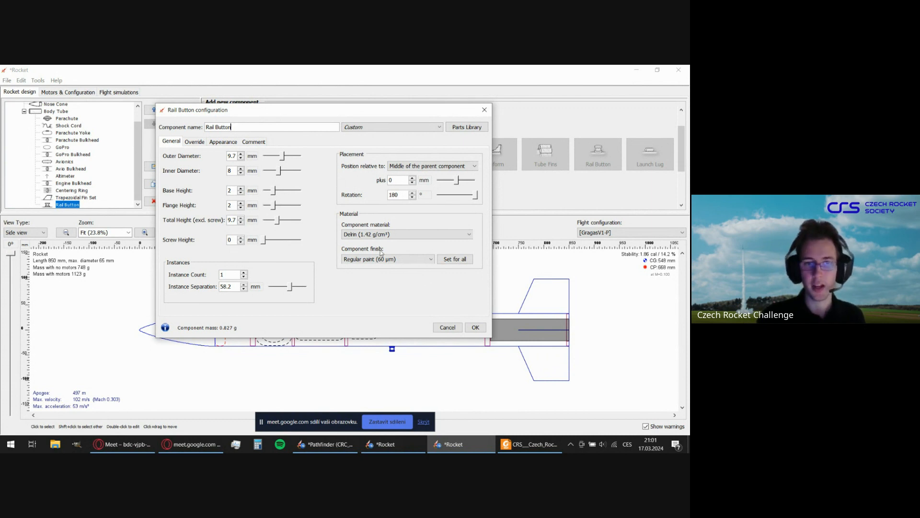
# Give the rail button an outer diameter of 10 mm, a total height of 10 mm and a flange height of 5 mm.
pyautogui.click(232, 157)
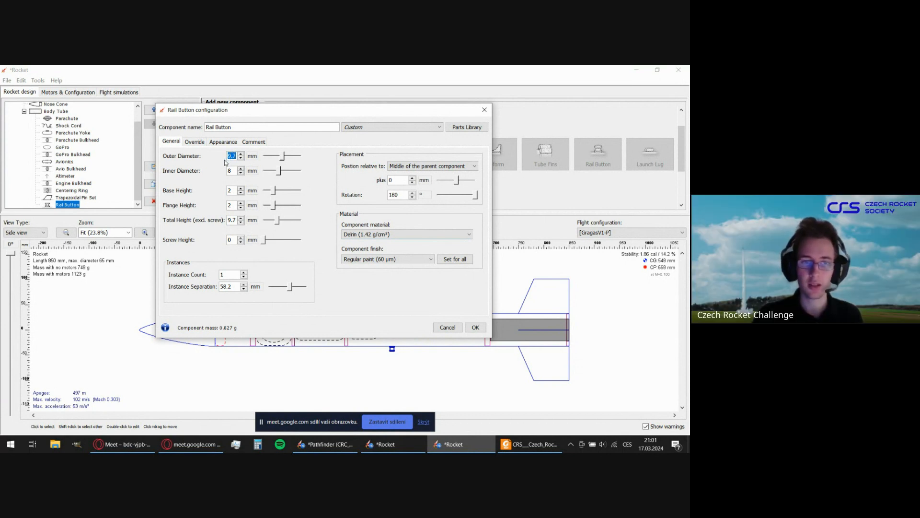
pyautogui.write('10')
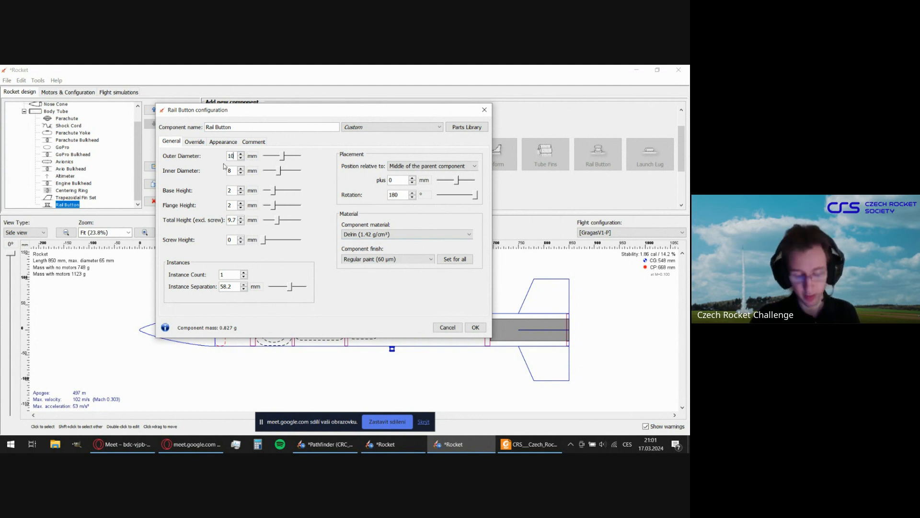
pyautogui.click(235, 171)
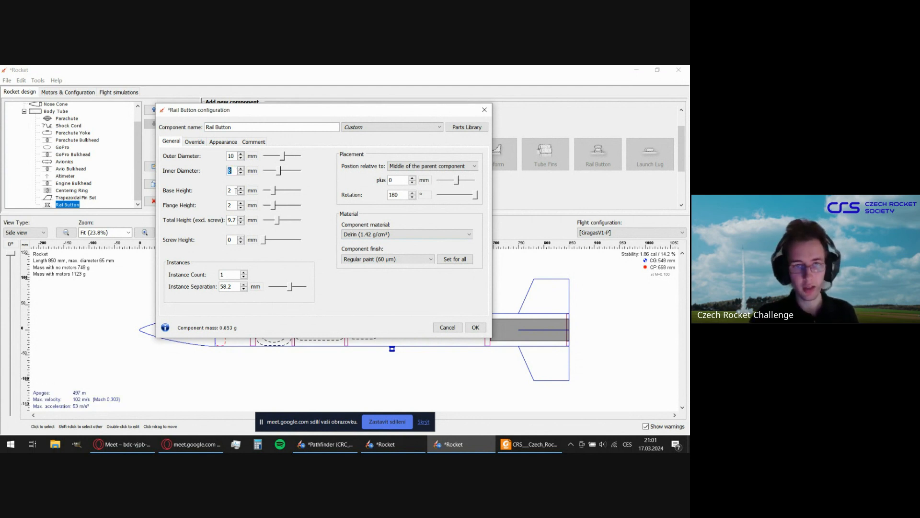
pyautogui.click(232, 220)
pyautogui.write('10')
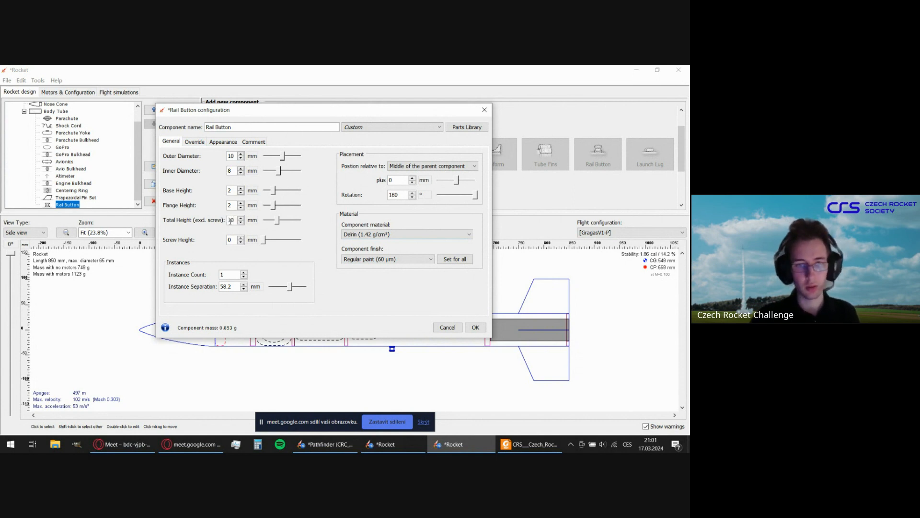
pyautogui.click(233, 191)
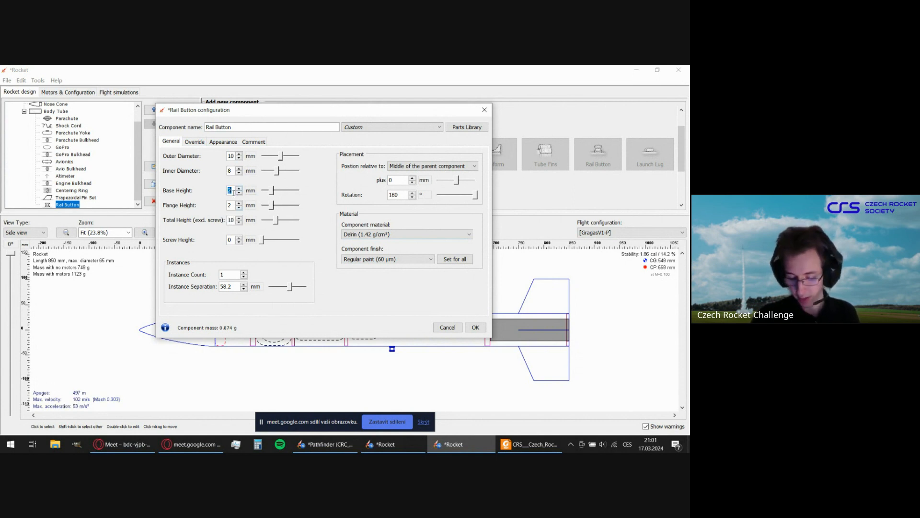
pyautogui.click(230, 205)
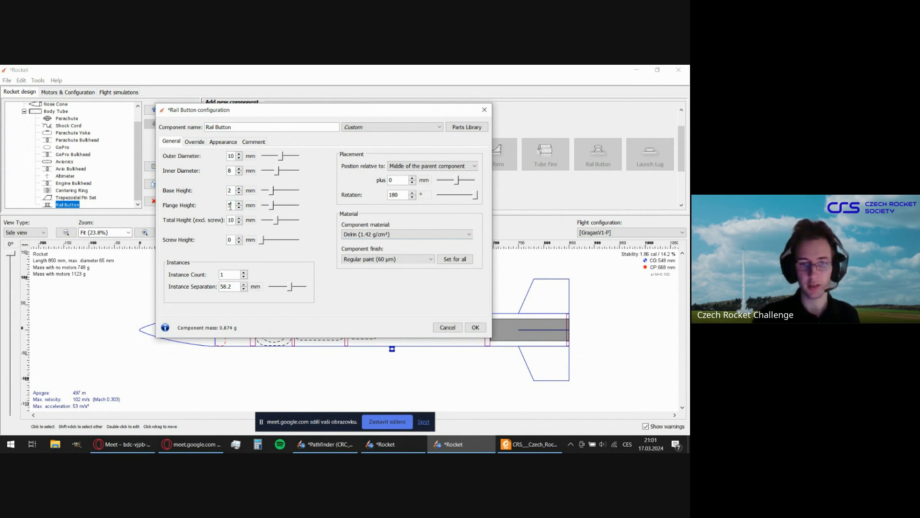
pyautogui.write('5')
pyautogui.click(230, 240)
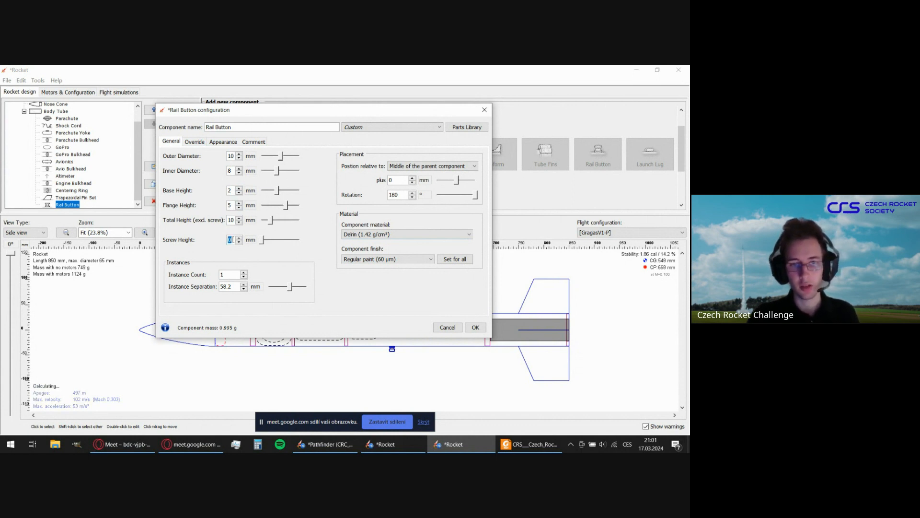
# Set the rail button's instance count to 2 with an instance separation of 450 mm.
pyautogui.moveTo(359, 112)
pyautogui.mouseDown()
pyautogui.moveTo(282, 97)
pyautogui.moveTo(347, 90)
pyautogui.mouseUp()
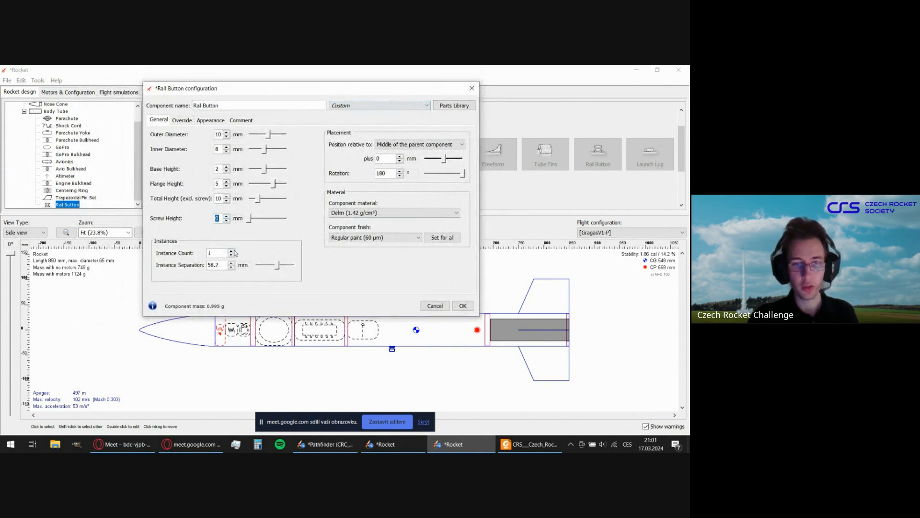
pyautogui.click(232, 251)
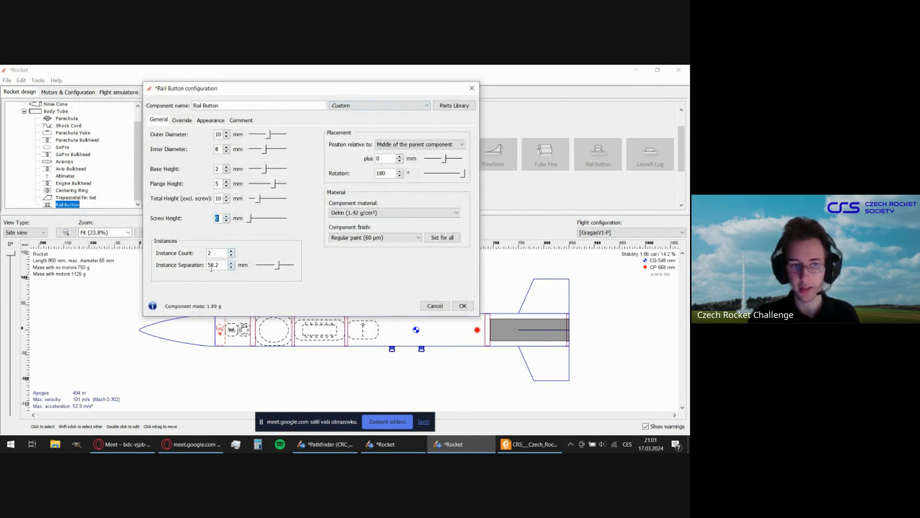
pyautogui.click(212, 267)
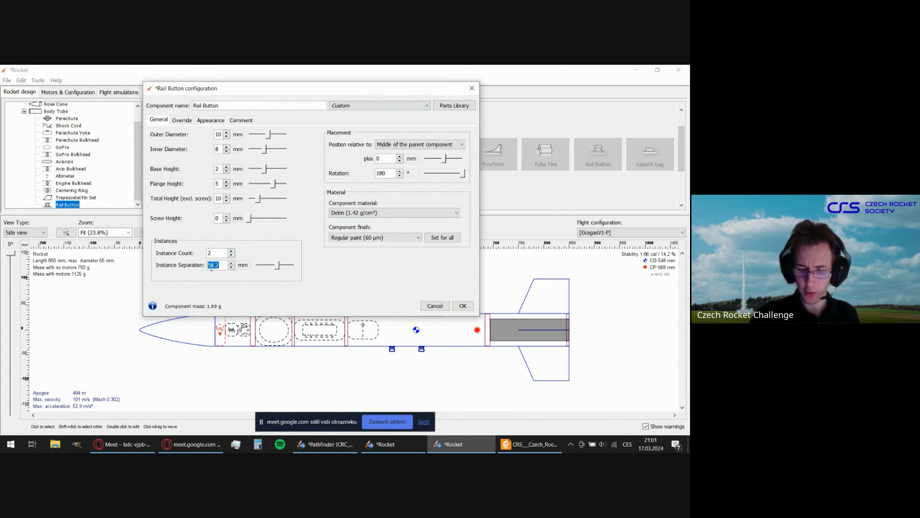
pyautogui.write('450')
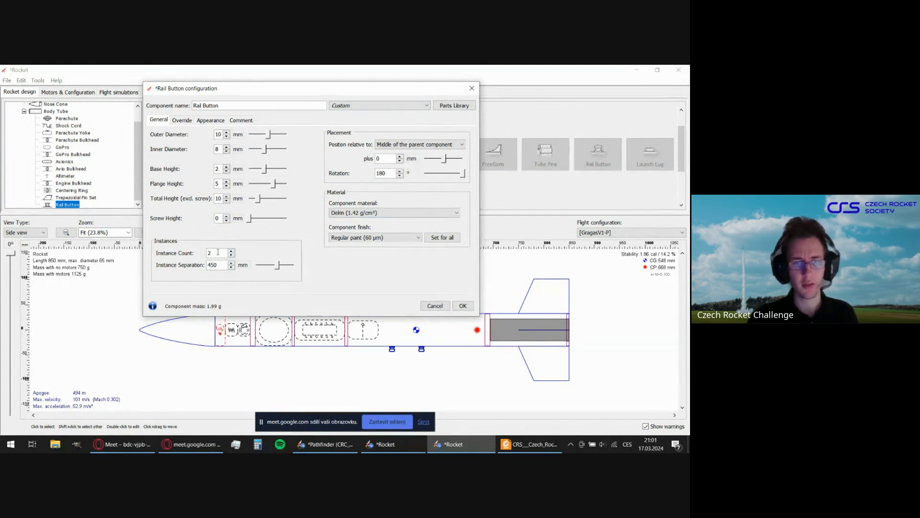
pyautogui.press('Return')
# Offset the rail buttons -260 mm from the body tube's middle and set their instance separation to 460 mm.
pyautogui.click(417, 144)
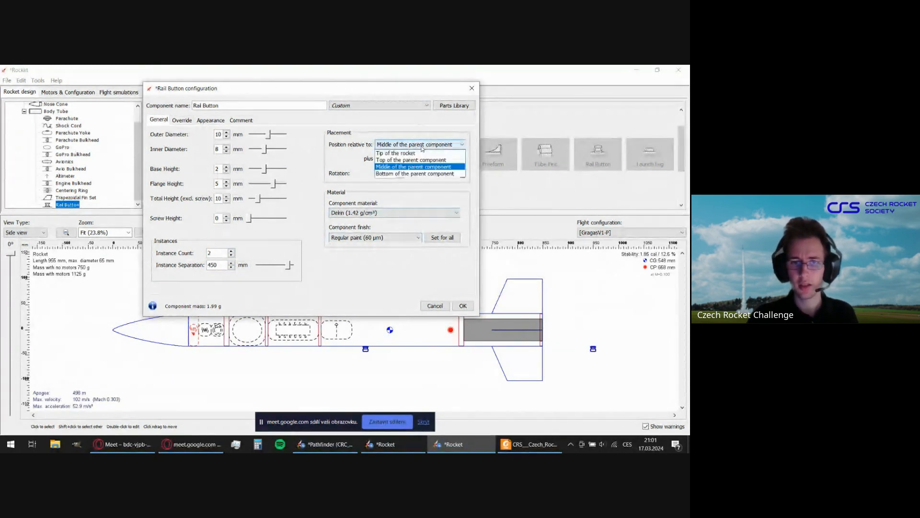
pyautogui.click(422, 159)
pyautogui.moveTo(445, 161); pyautogui.dragTo(437, 160)
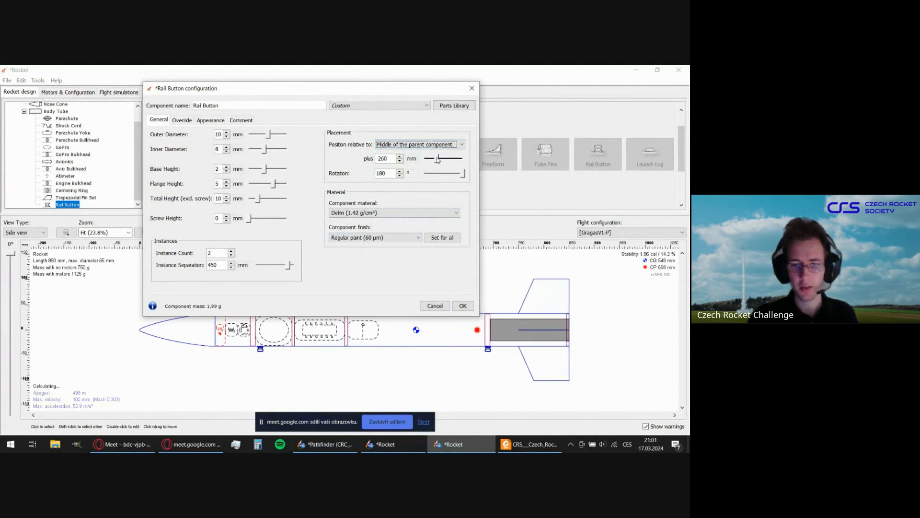
pyautogui.click(215, 266)
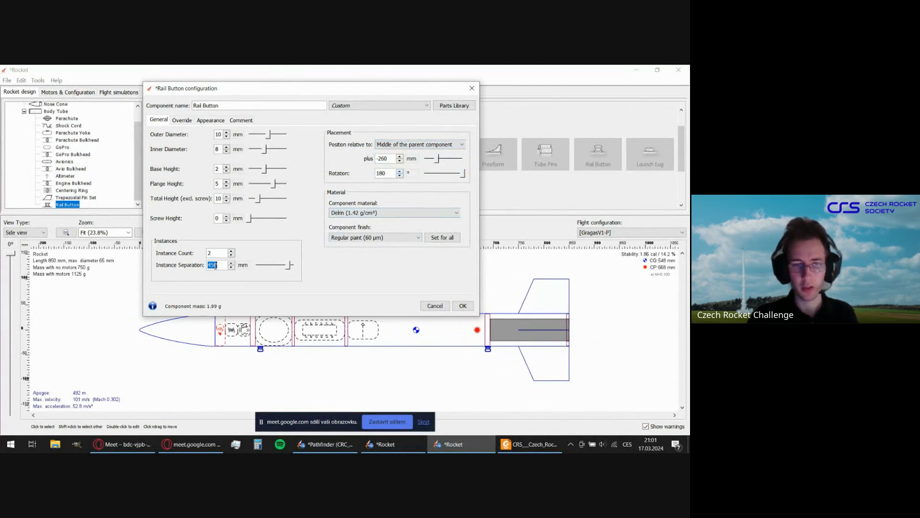
pyautogui.write('4')
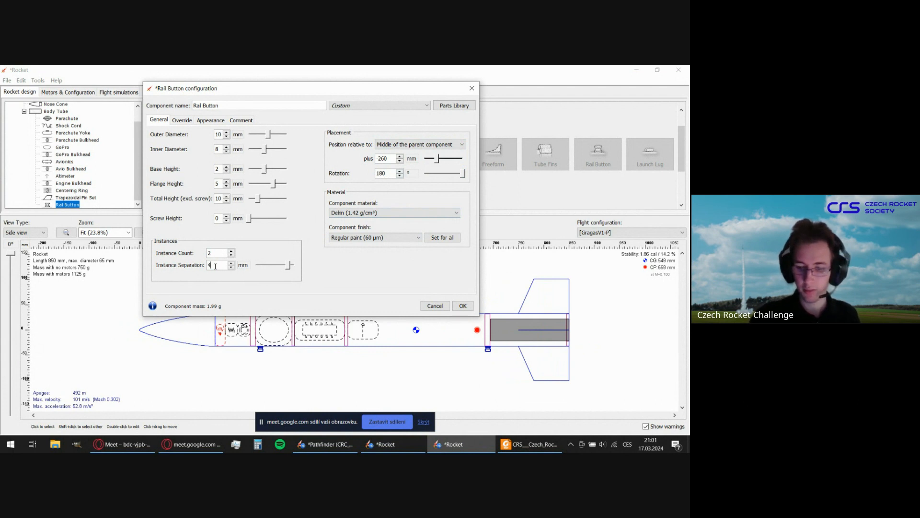
pyautogui.write('60')
# Position the rail buttons relative to the top of the body tube with an offset of 75 mm.
pyautogui.click(404, 144)
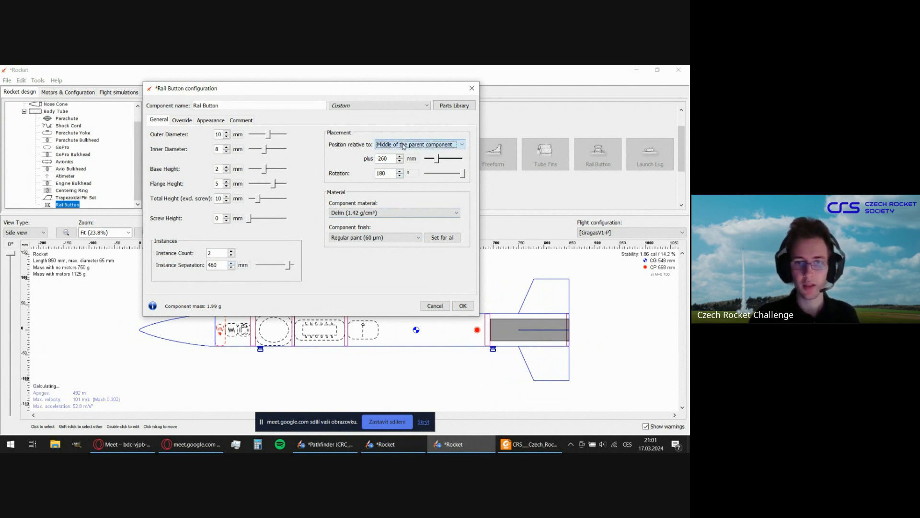
pyautogui.click(404, 144)
pyautogui.click(430, 160)
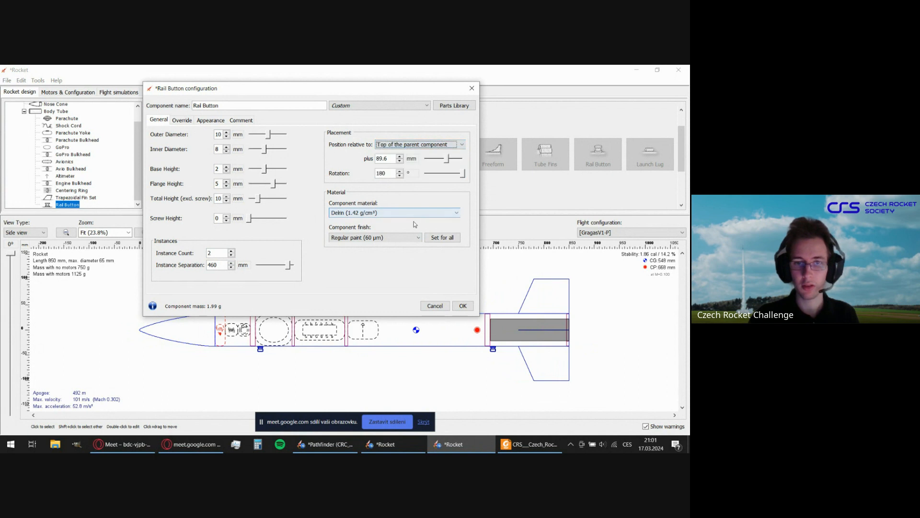
pyautogui.moveTo(443, 160); pyautogui.dragTo(443, 161)
pyautogui.click(400, 157)
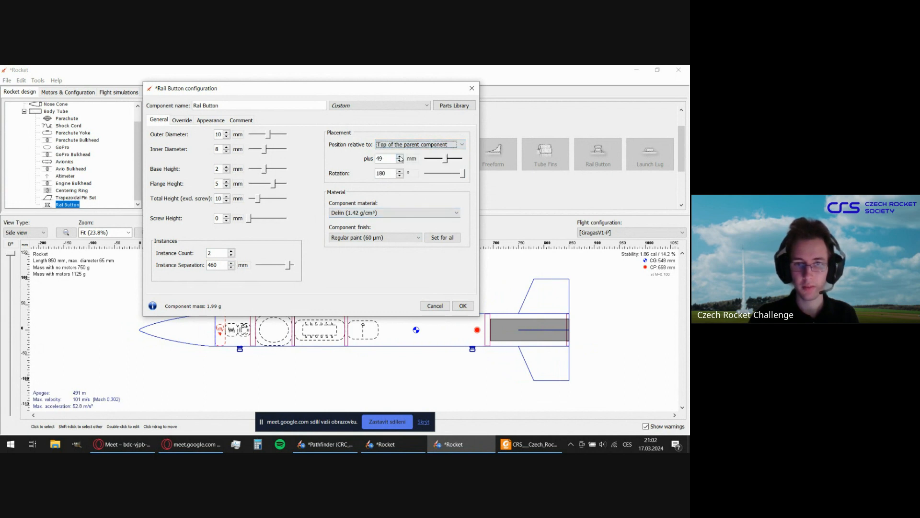
pyautogui.click(400, 157)
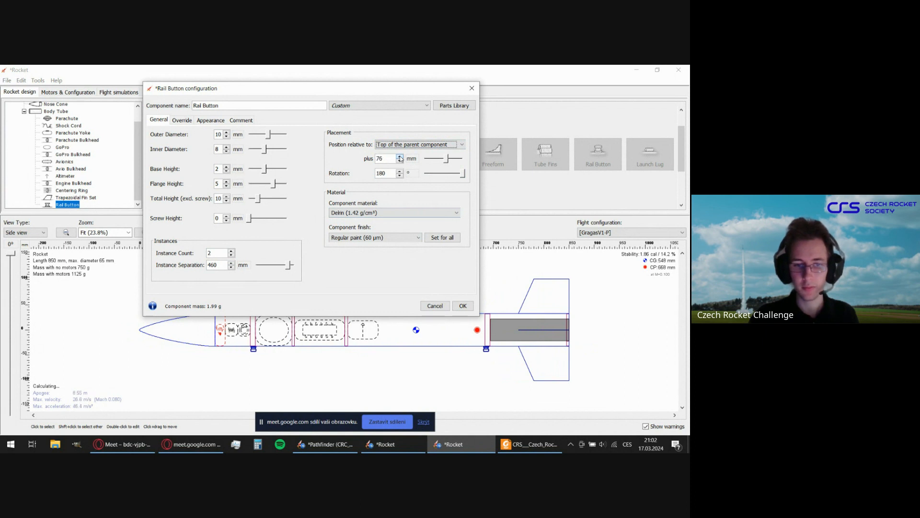
pyautogui.click(399, 161)
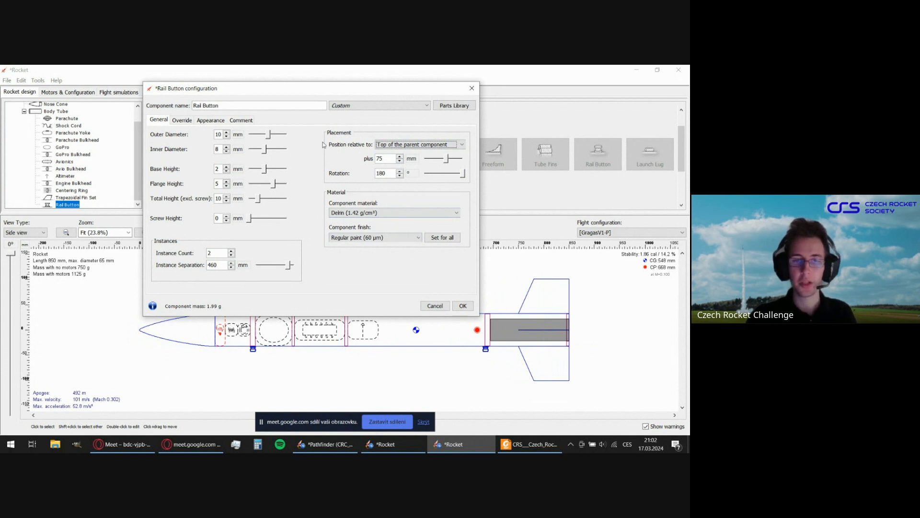
# Accept the rail button configuration, review the component tree and clear the component selection.
pyautogui.moveTo(345, 90); pyautogui.dragTo(371, 91)
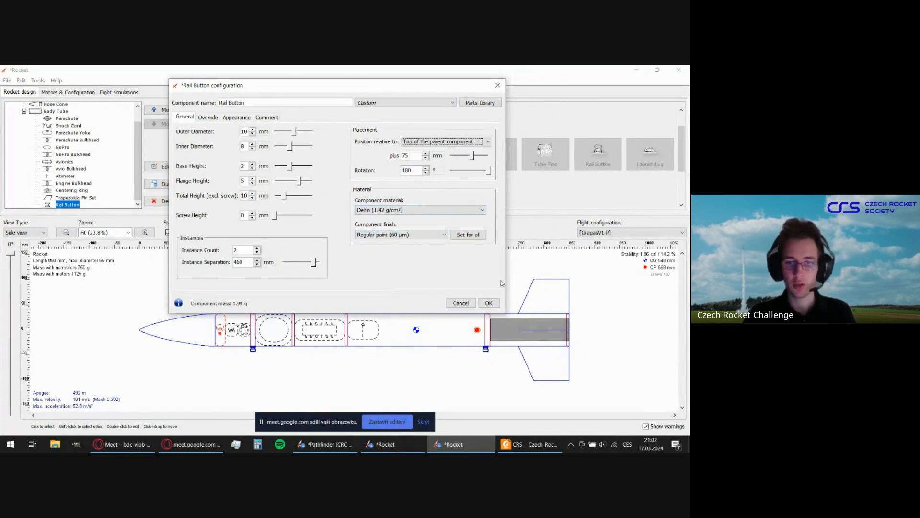
pyautogui.click(488, 303)
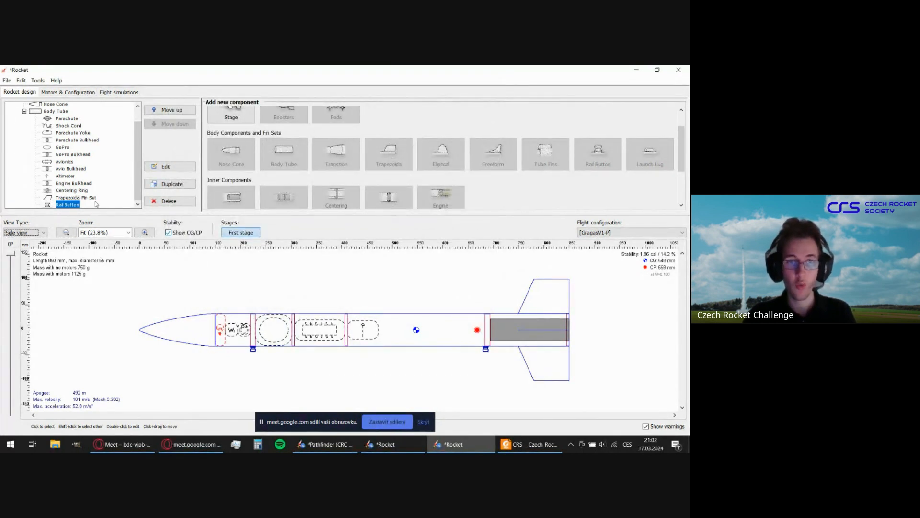
pyautogui.scroll(1, 99, 164)
pyautogui.scroll(-1, 100, 165)
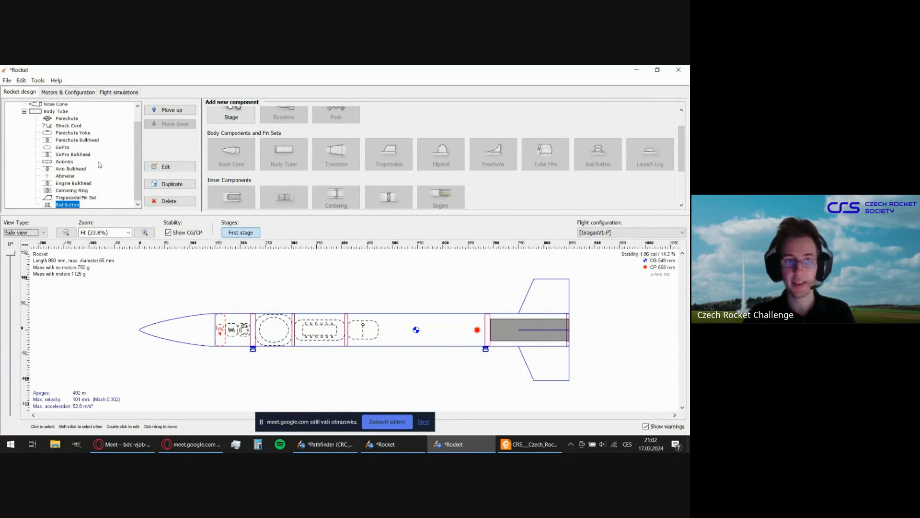
pyautogui.scroll(1, 100, 164)
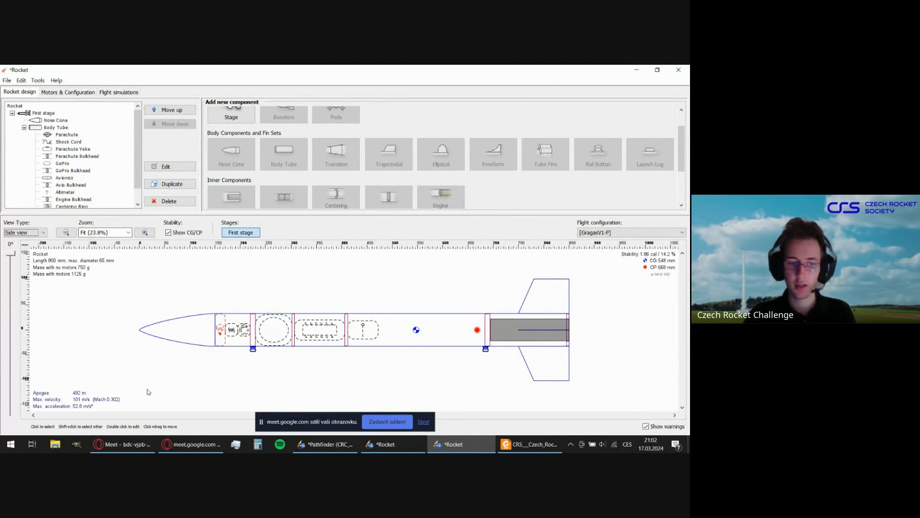
pyautogui.click(443, 285)
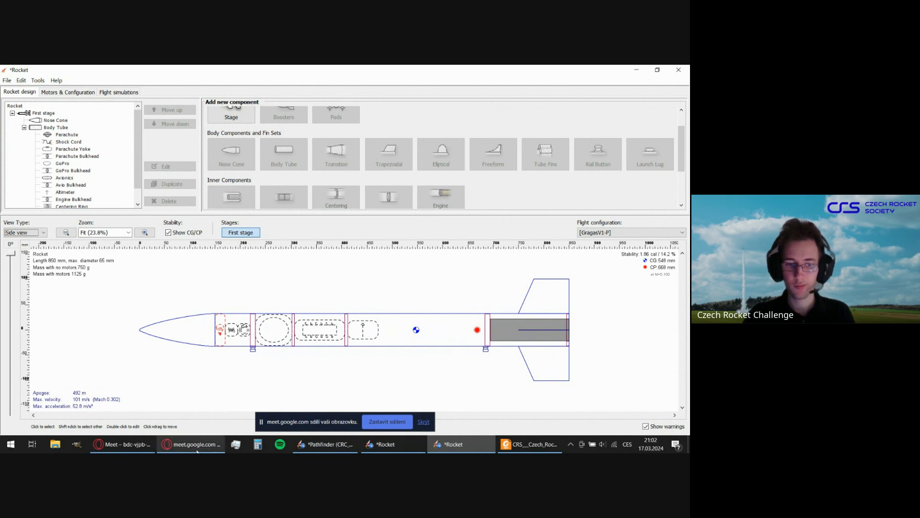
pyautogui.moveTo(197, 451)
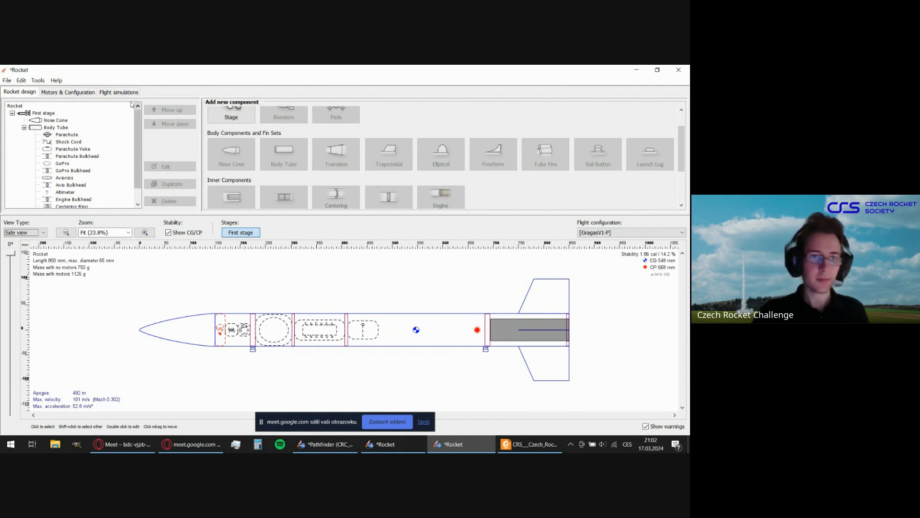
# Examine the flight configuration's motor assignment for the body tube and its parachute deployment setting.
pyautogui.click(84, 91)
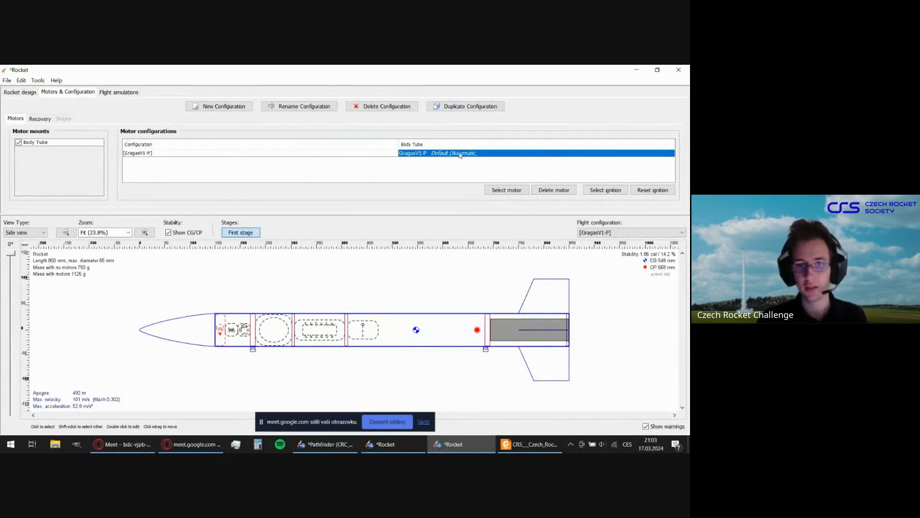
pyautogui.click(358, 176)
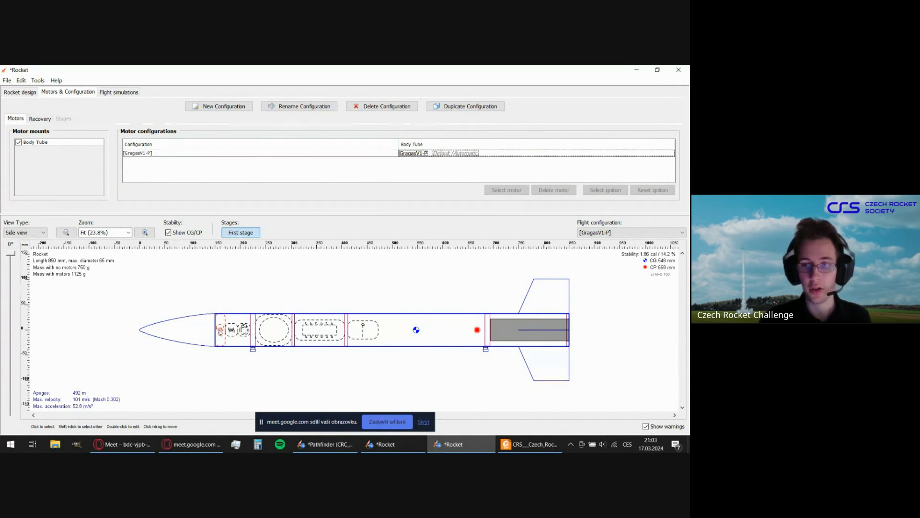
pyautogui.click(40, 119)
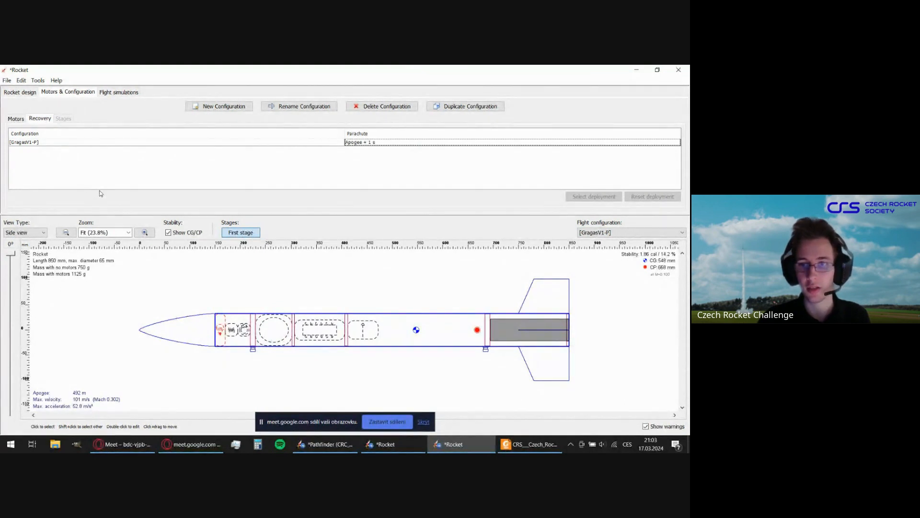
pyautogui.click(216, 142)
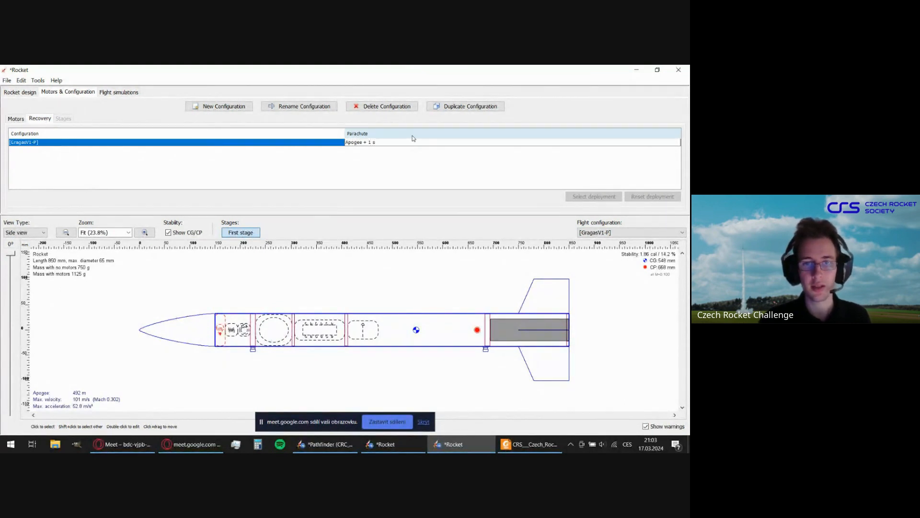
pyautogui.click(388, 142)
pyautogui.click(308, 144)
pyautogui.click(360, 143)
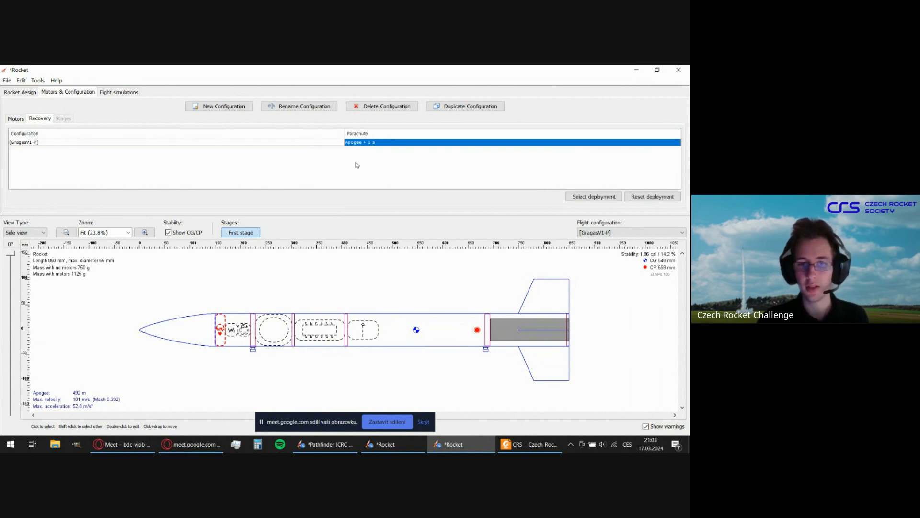
pyautogui.click(16, 120)
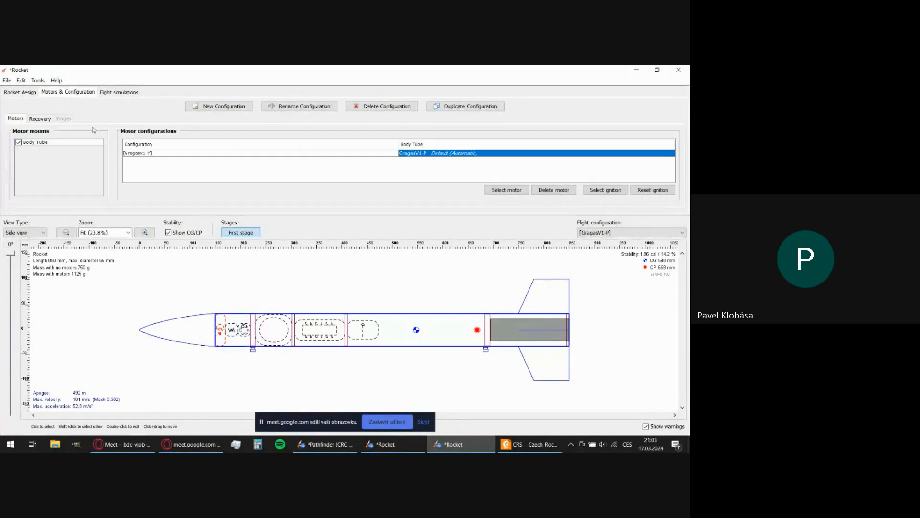
pyautogui.click(258, 153)
pyautogui.click(417, 153)
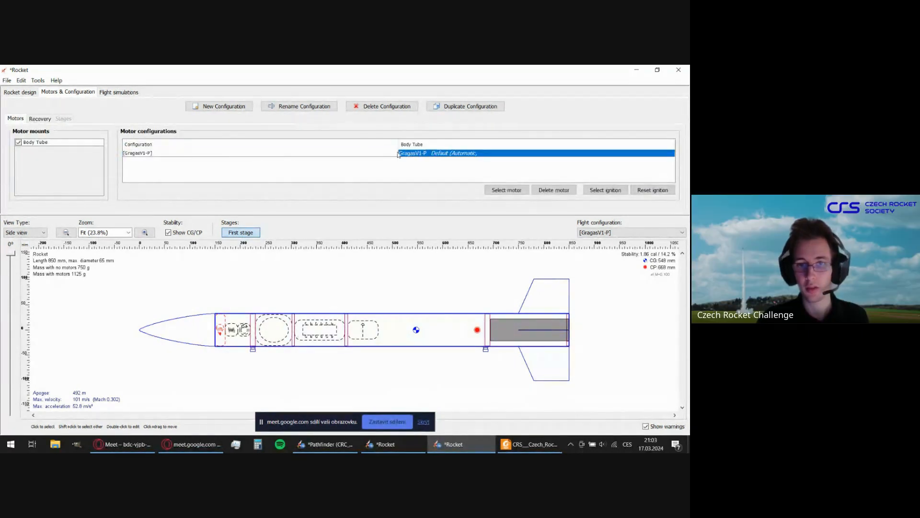
# Add a second flight configuration using the GragasV1 motor with a plugged ejection charge.
pyautogui.click(222, 153)
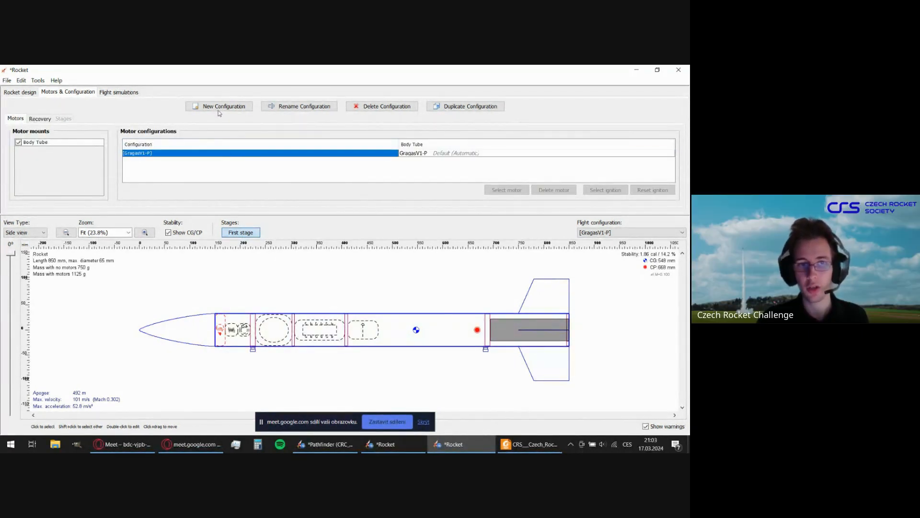
pyautogui.click(220, 106)
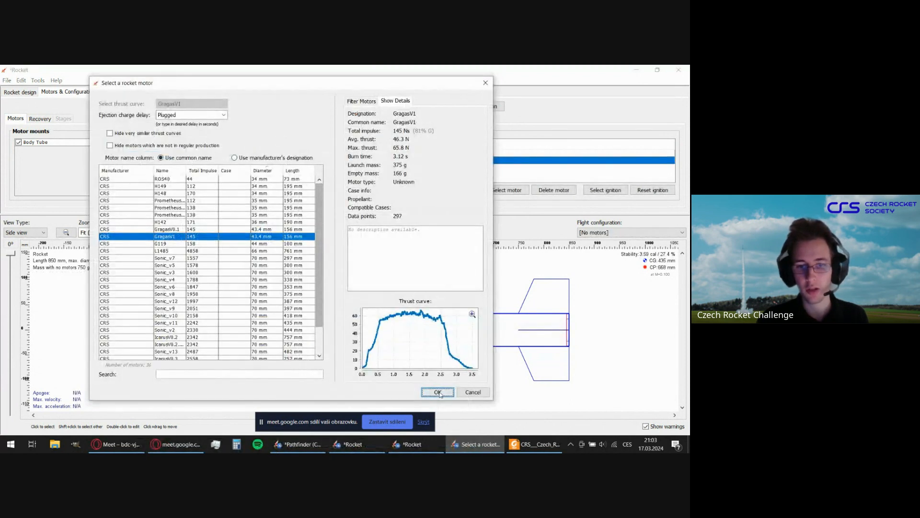
pyautogui.click(438, 393)
# Override the parachute deployment for the second GragasV1-P configuration only, to apogee plus 2 seconds.
pyautogui.click(40, 118)
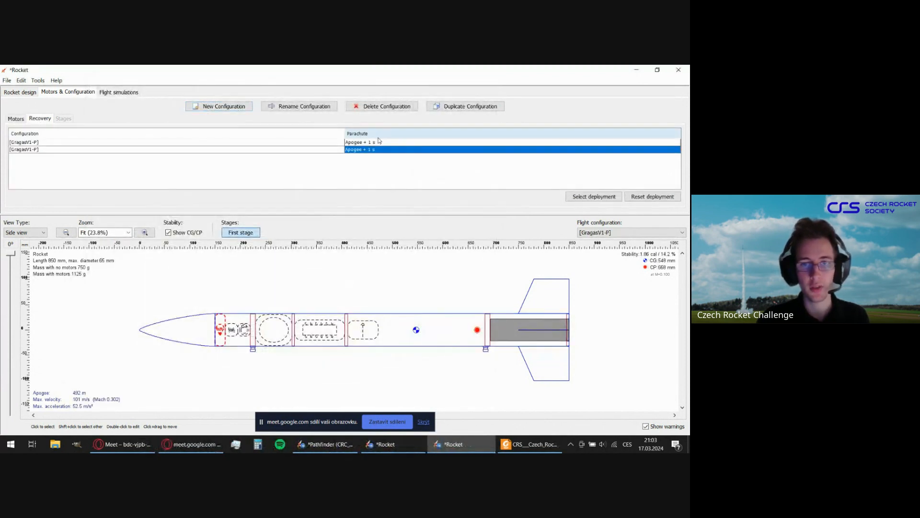
pyautogui.click(353, 143)
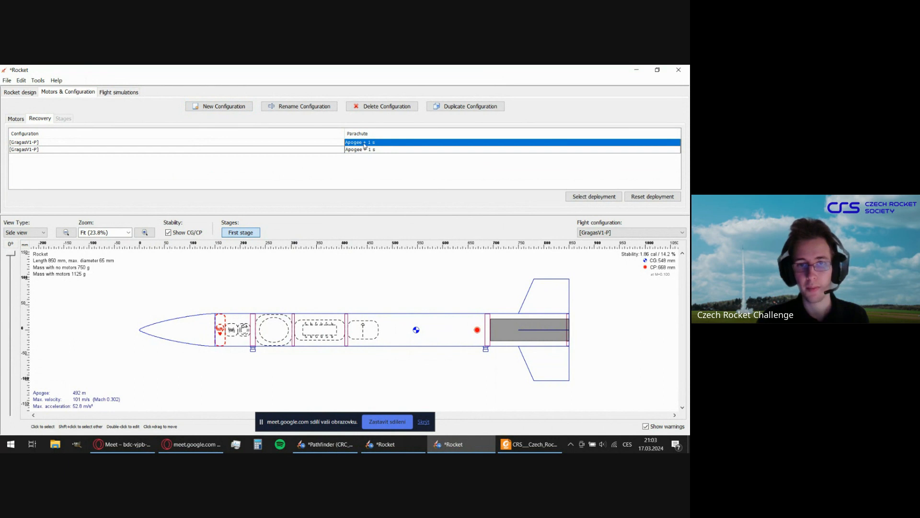
pyautogui.doubleClick(365, 149)
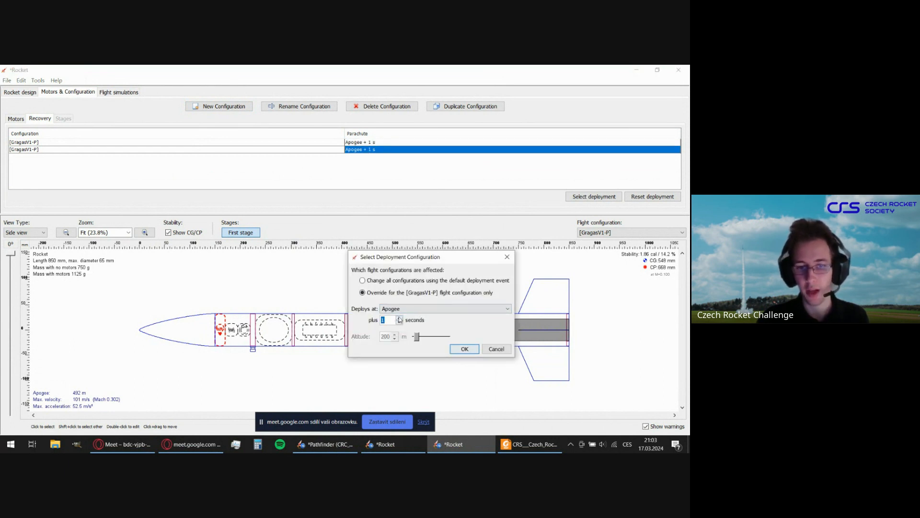
pyautogui.click(399, 318)
pyautogui.click(458, 349)
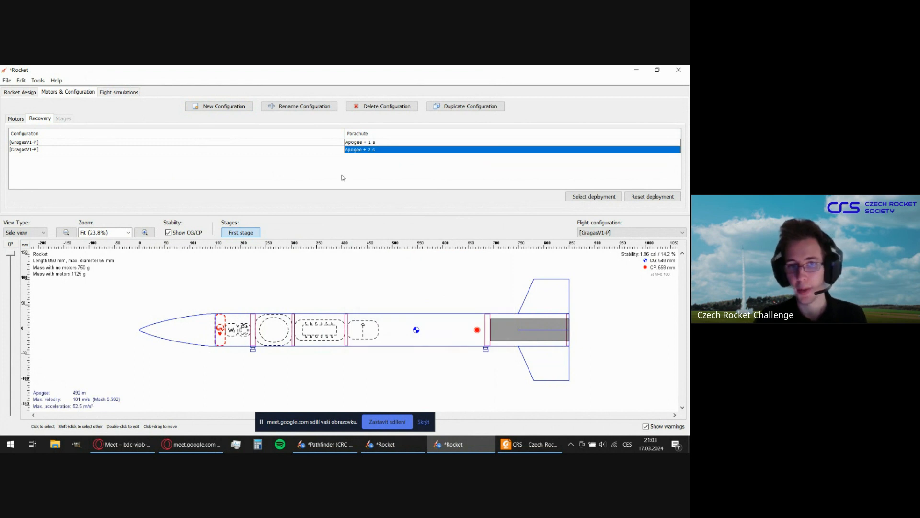
# Delete the second GragasV1-P flight configuration and return to the motor configurations.
pyautogui.click(68, 152)
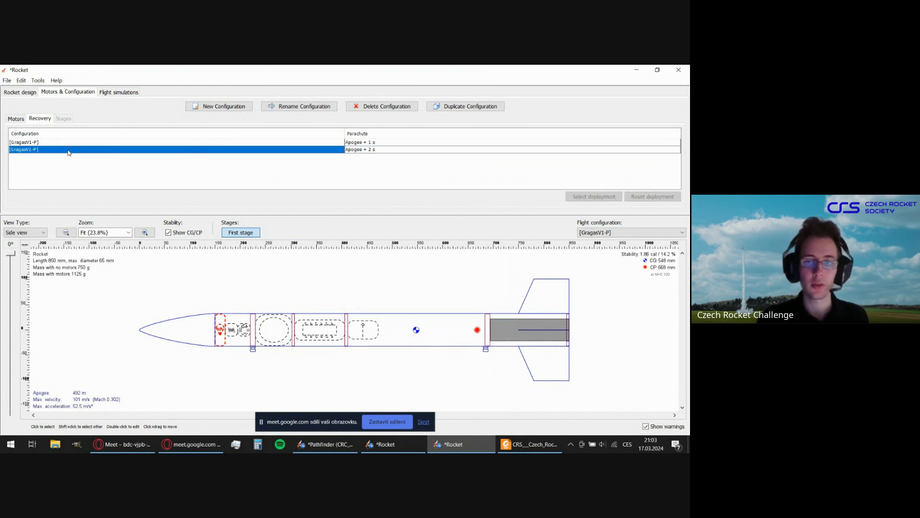
pyautogui.click(388, 106)
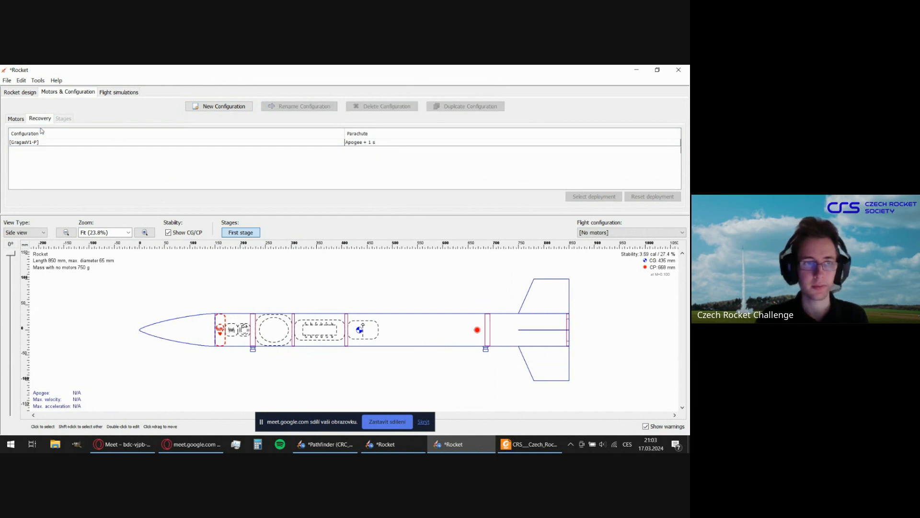
pyautogui.click(15, 119)
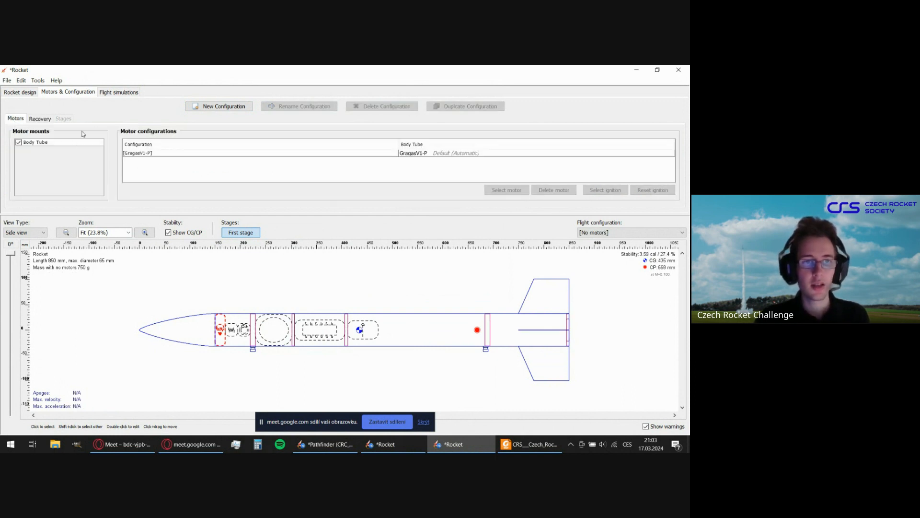
# Examine Simulation 1's flight results, including apogee and velocity at deployment.
pyautogui.click(117, 94)
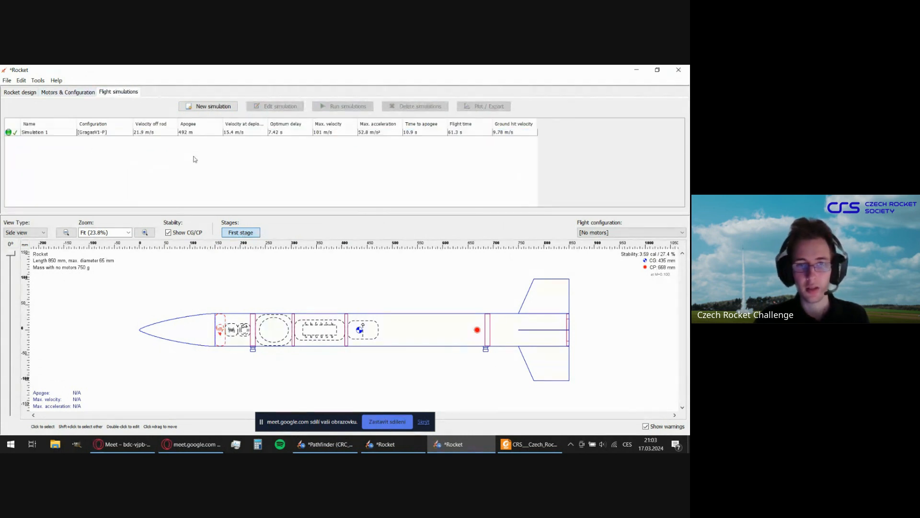
pyautogui.click(189, 134)
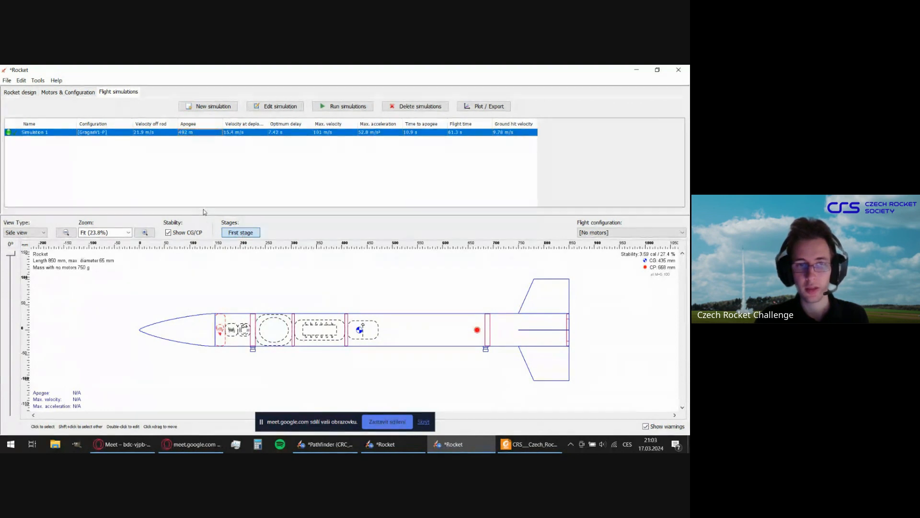
pyautogui.click(206, 188)
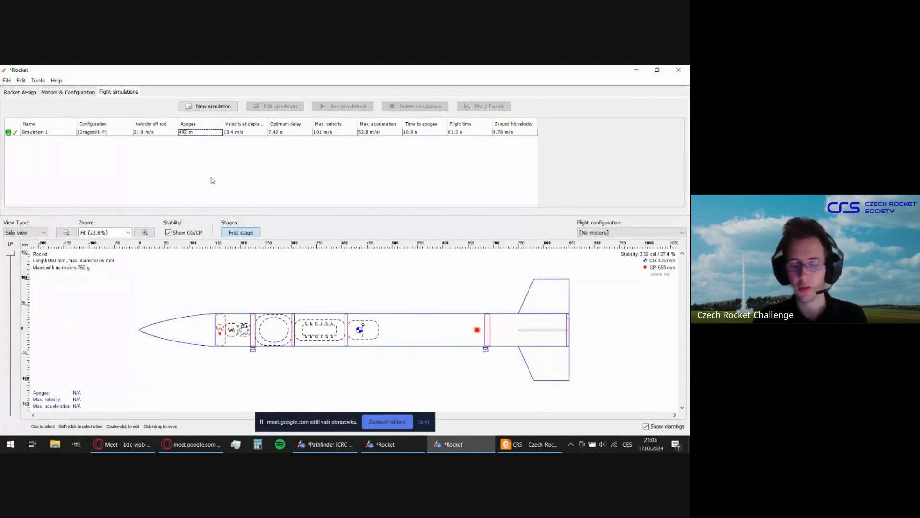
pyautogui.click(241, 132)
pyautogui.click(238, 164)
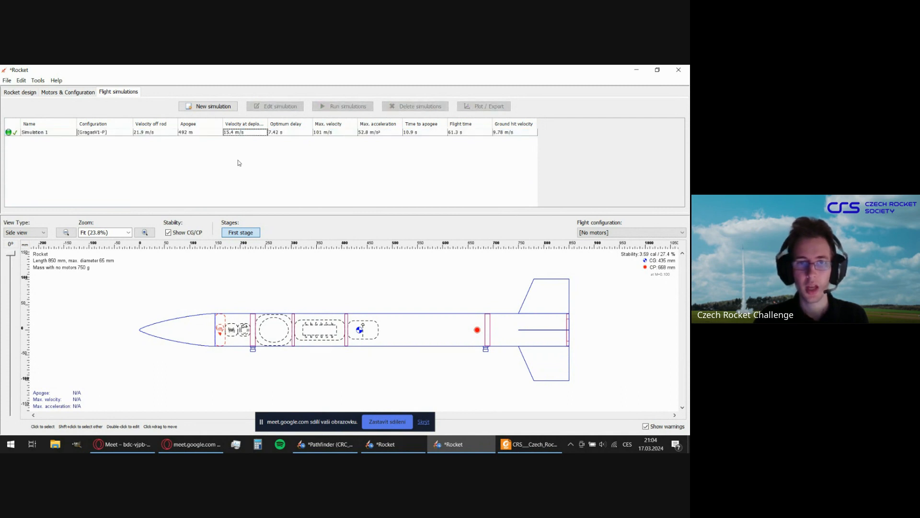
pyautogui.click(244, 124)
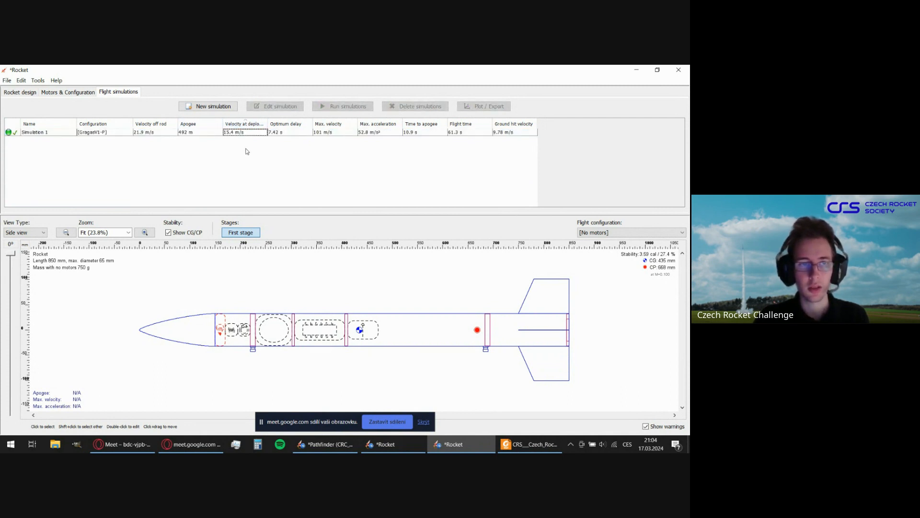
pyautogui.click(121, 133)
pyautogui.click(187, 162)
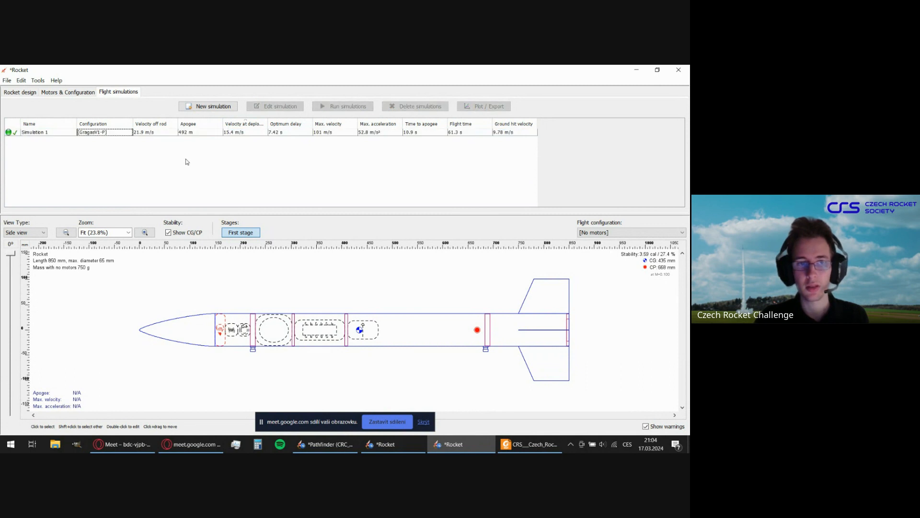
pyautogui.click(211, 133)
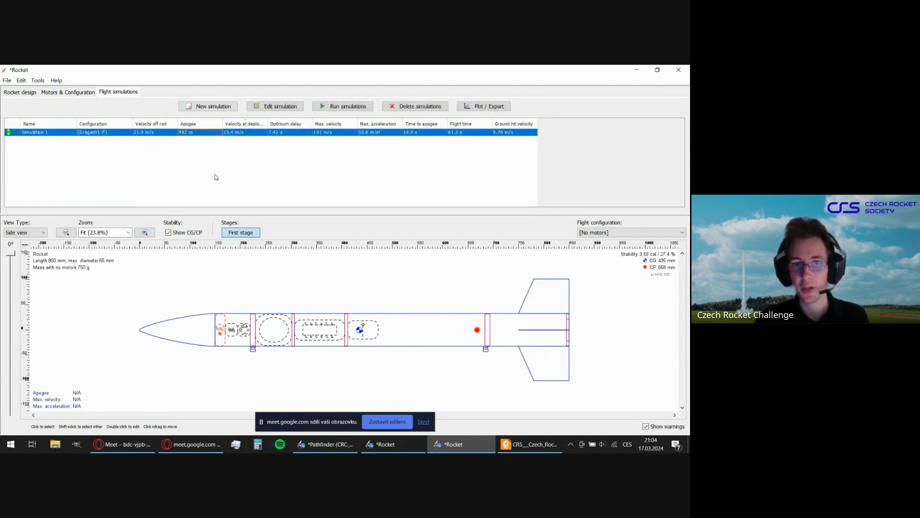
pyautogui.click(218, 178)
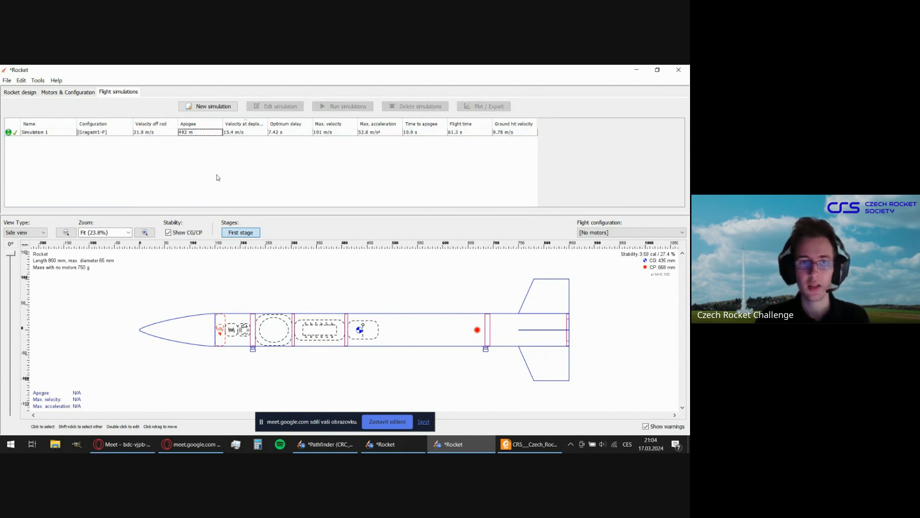
# Open the preferences and examine the default simulator options and launch conditions for new simulations.
pyautogui.click(21, 82)
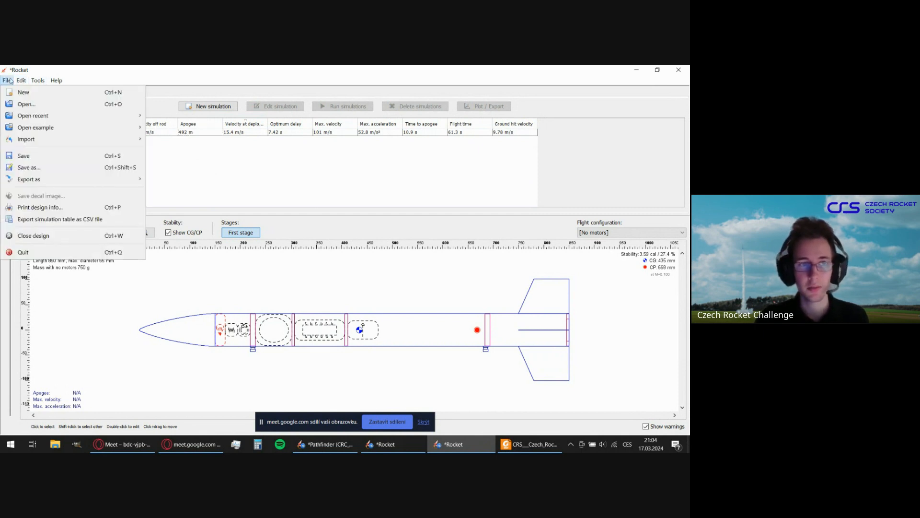
pyautogui.click(59, 224)
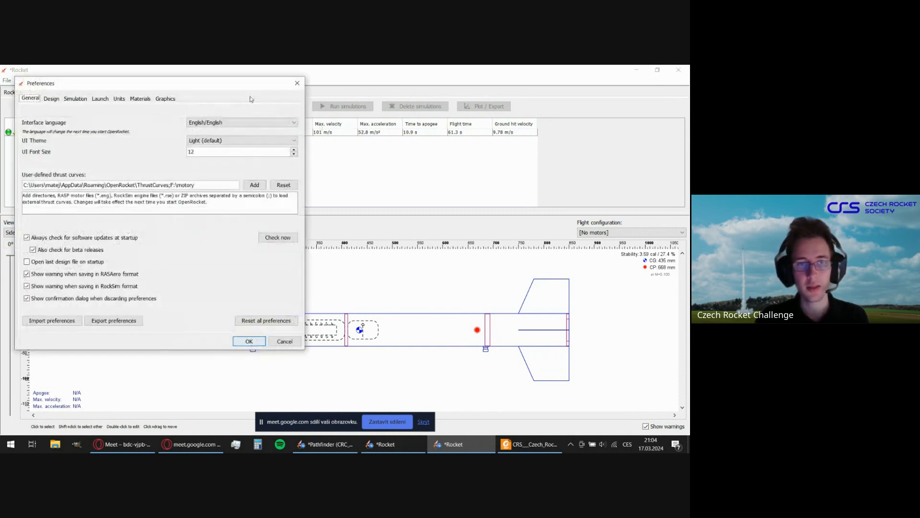
pyautogui.click(157, 118)
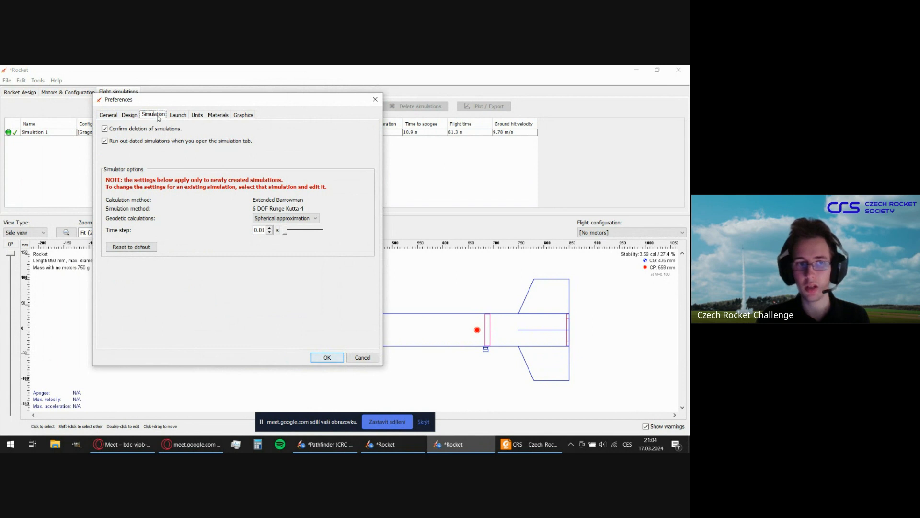
pyautogui.click(174, 117)
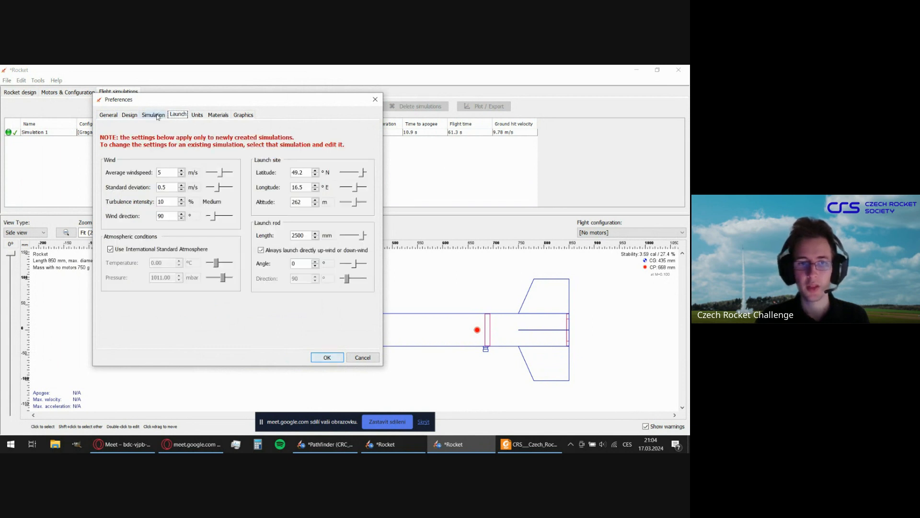
pyautogui.click(156, 116)
pyautogui.click(174, 115)
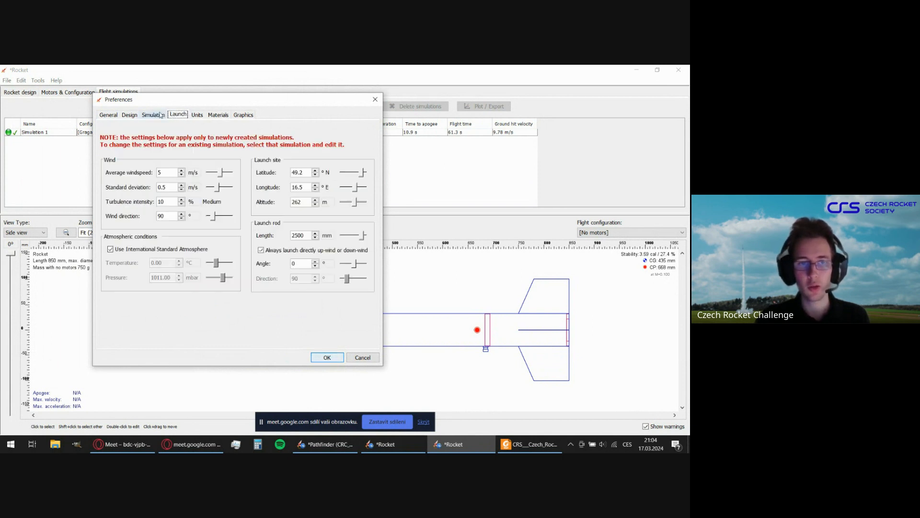
pyautogui.click(156, 115)
pyautogui.click(173, 117)
pyautogui.click(157, 116)
pyautogui.click(171, 118)
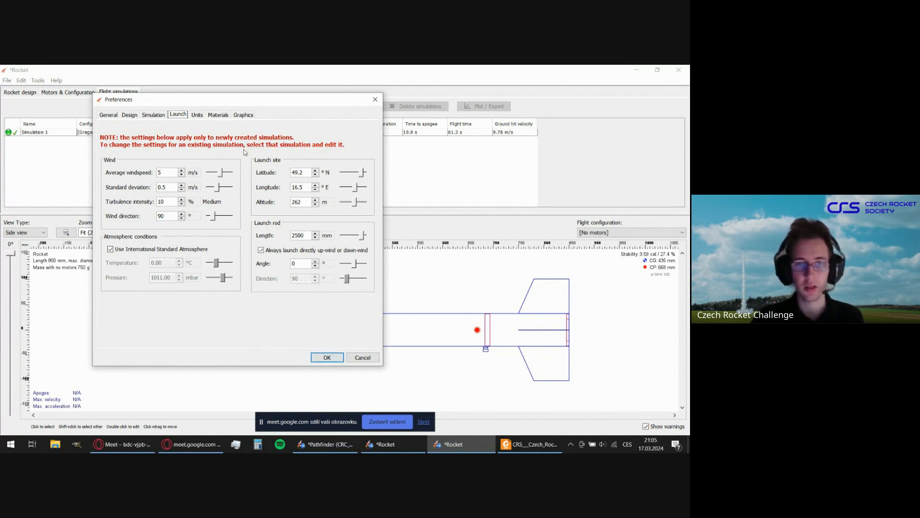
pyautogui.click(153, 115)
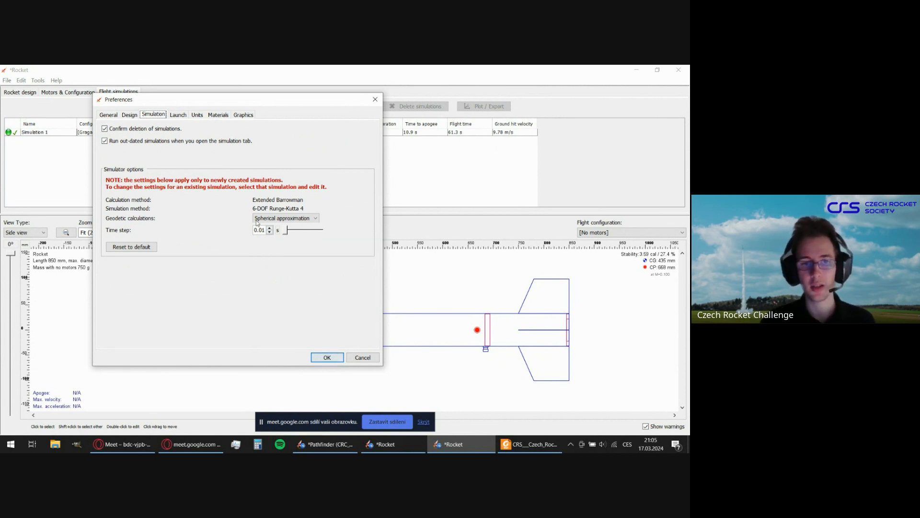
pyautogui.click(178, 115)
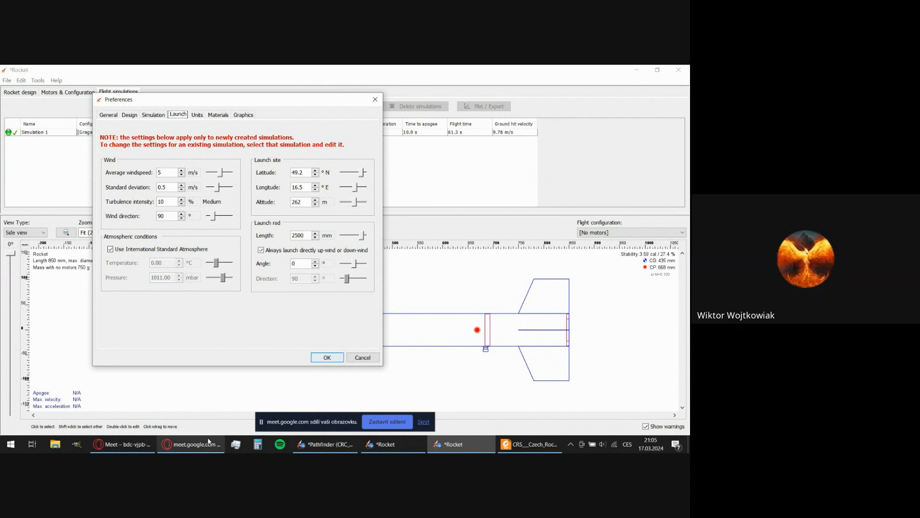
pyautogui.click(140, 450)
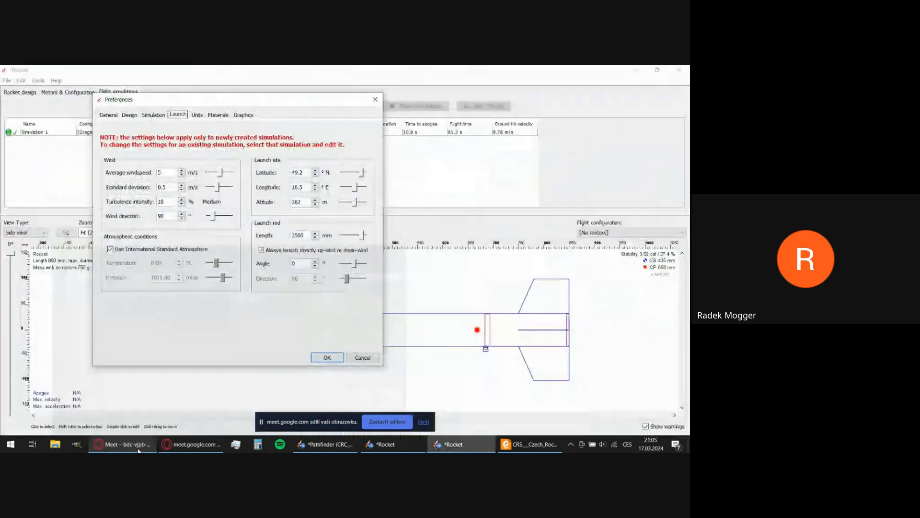
pyautogui.click(139, 450)
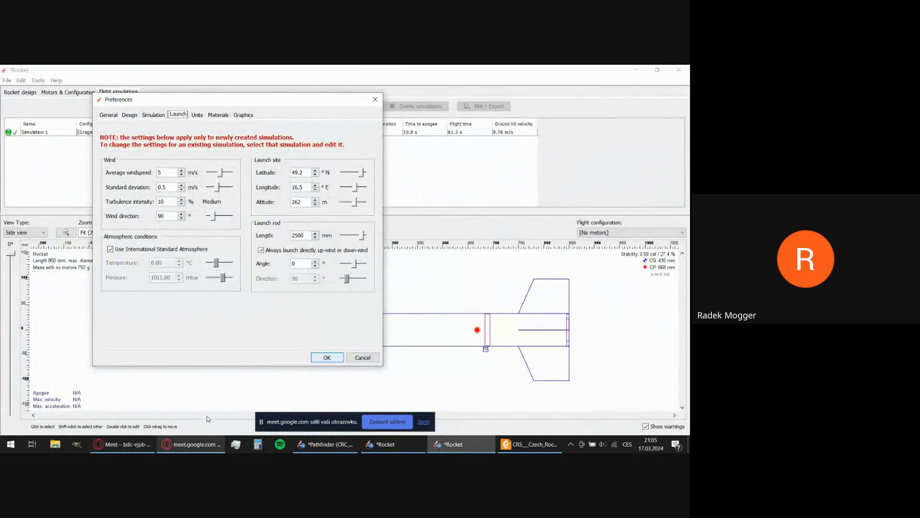
pyautogui.click(188, 449)
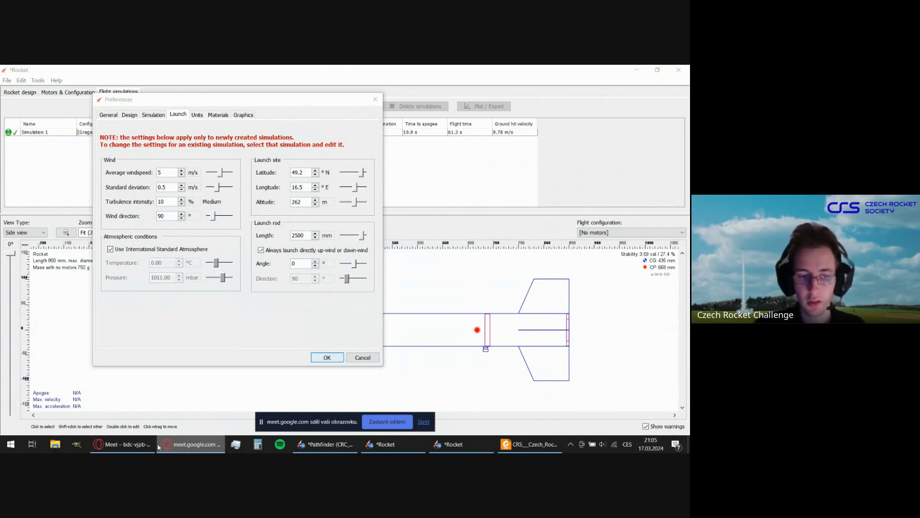
pyautogui.click(228, 310)
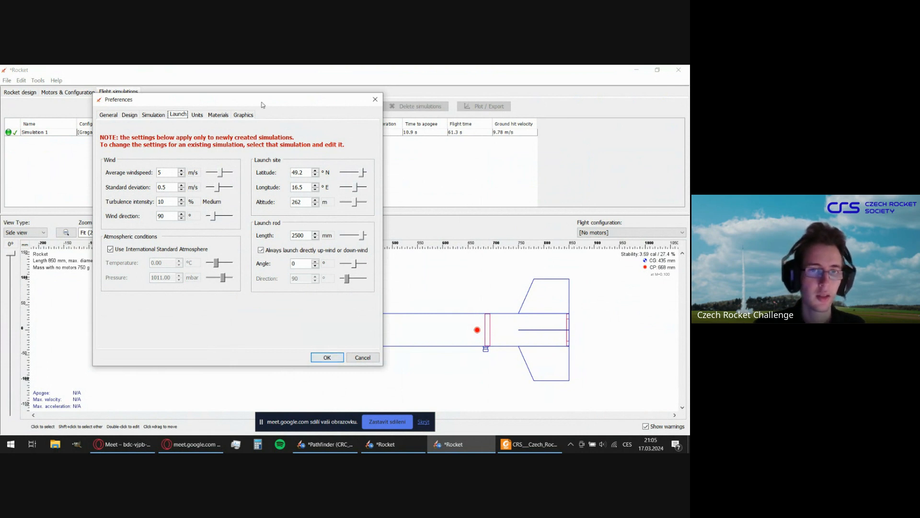
# Lower the default average windspeed to 1 m/s and raise it back to 5 m/s.
pyautogui.moveTo(263, 105)
pyautogui.mouseDown()
pyautogui.moveTo(274, 97)
pyautogui.moveTo(266, 97)
pyautogui.mouseUp()
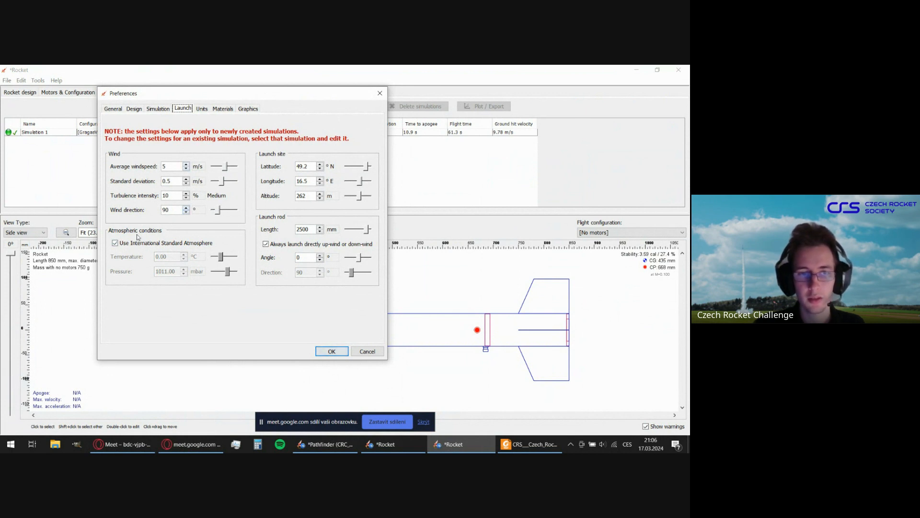
pyautogui.doubleClick(173, 167)
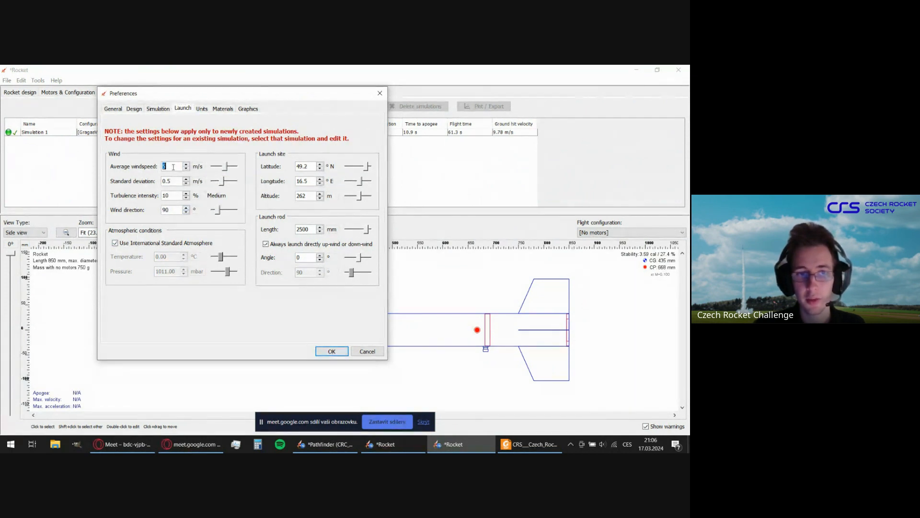
pyautogui.write('5')
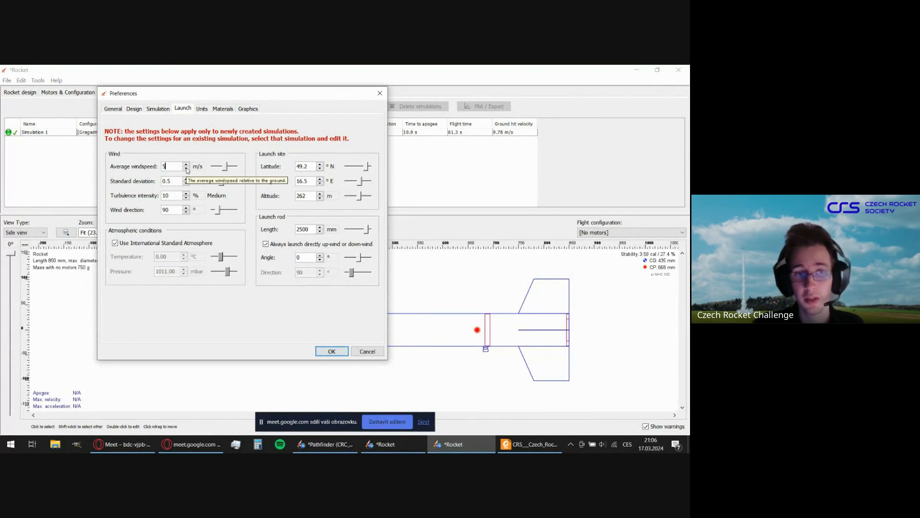
pyautogui.click(186, 169)
pyautogui.click(187, 168)
pyautogui.click(186, 169)
pyautogui.click(186, 169)
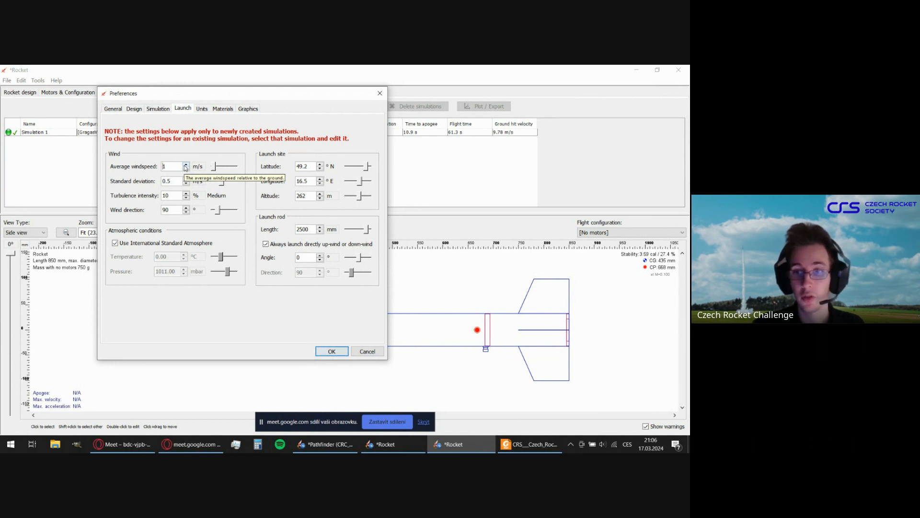
pyautogui.click(185, 164)
pyautogui.click(186, 164)
pyautogui.click(185, 164)
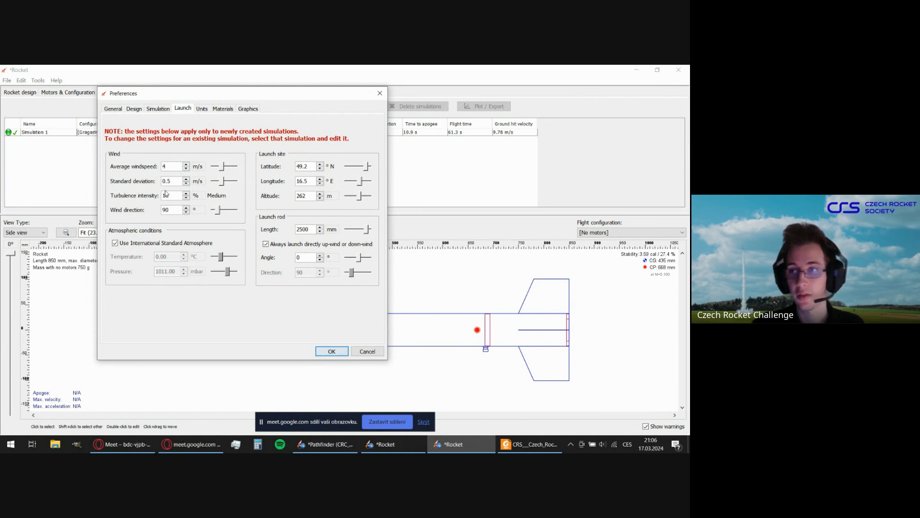
pyautogui.click(186, 165)
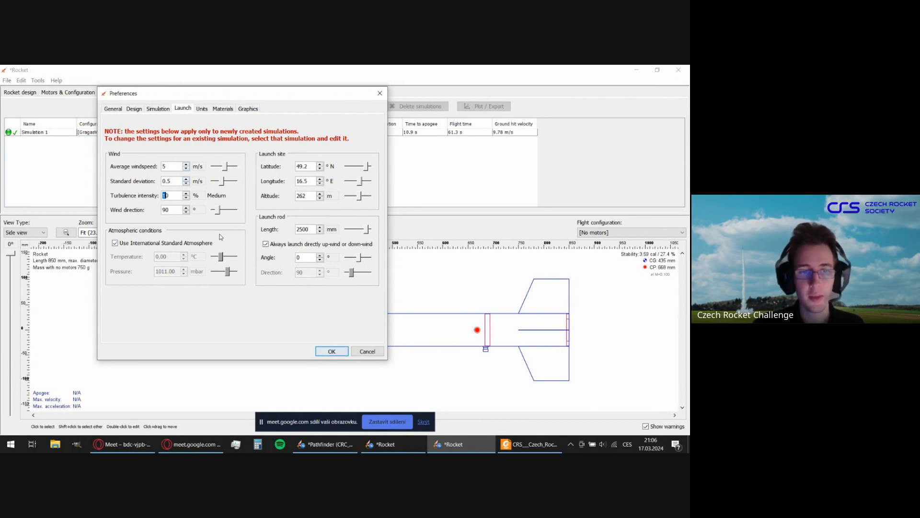
# Review the default wind deviation, average windspeed and launch rod length, and accept the preferences.
pyautogui.click(173, 180)
pyautogui.click(174, 166)
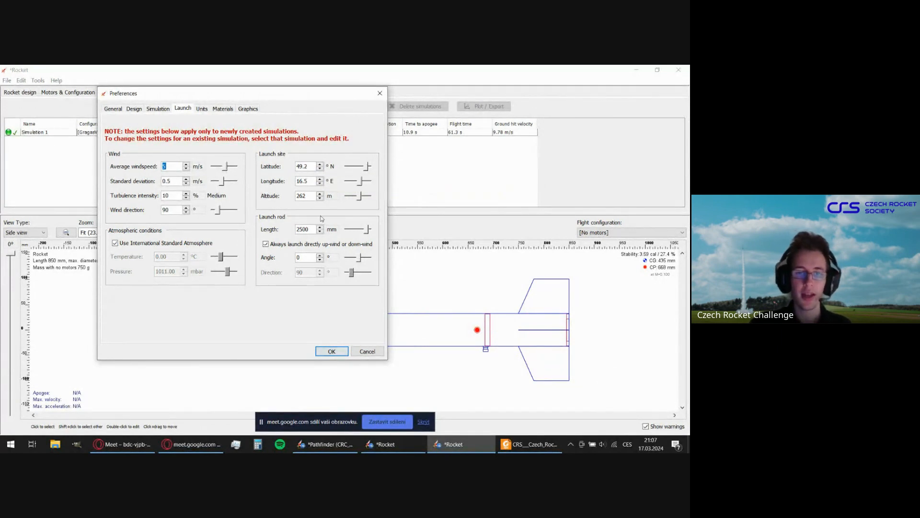
pyautogui.click(304, 229)
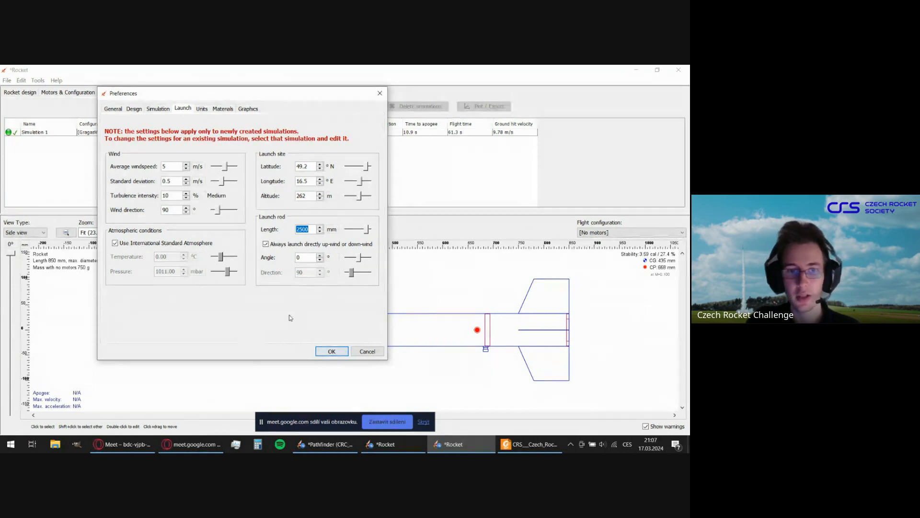
pyautogui.click(332, 351)
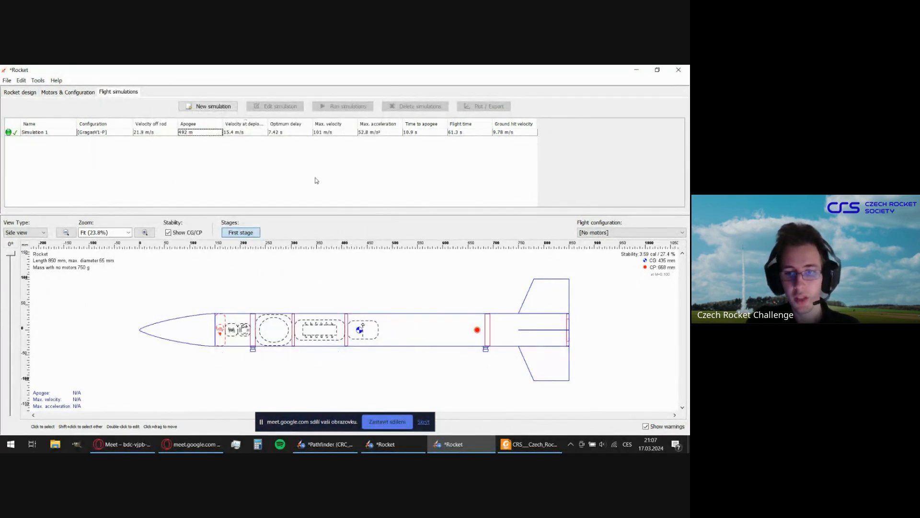
# Show the rocket with the GragasV1-P flight configuration and check Simulation 1's velocity off rod.
pyautogui.click(623, 233)
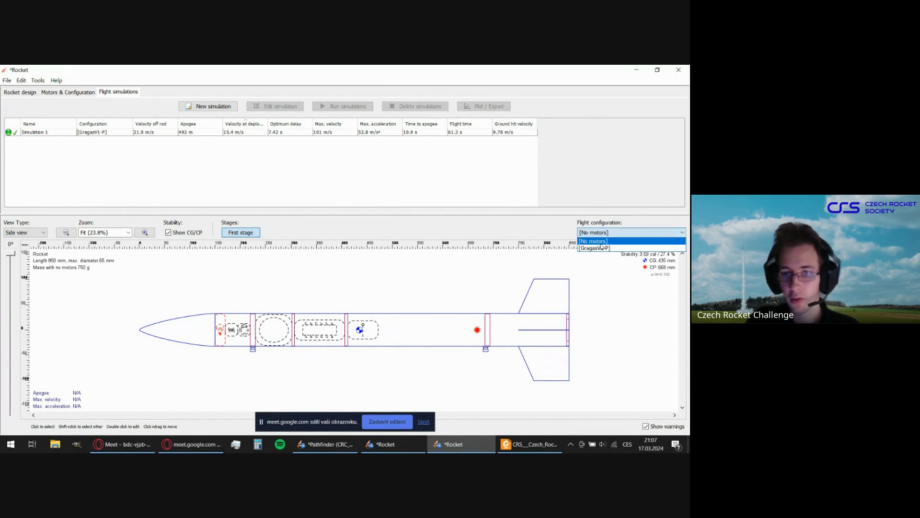
pyautogui.click(599, 246)
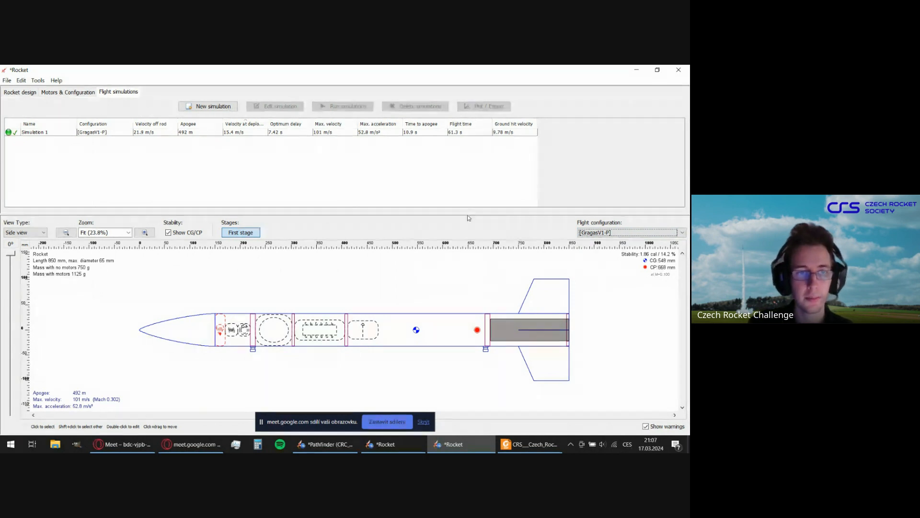
pyautogui.click(172, 133)
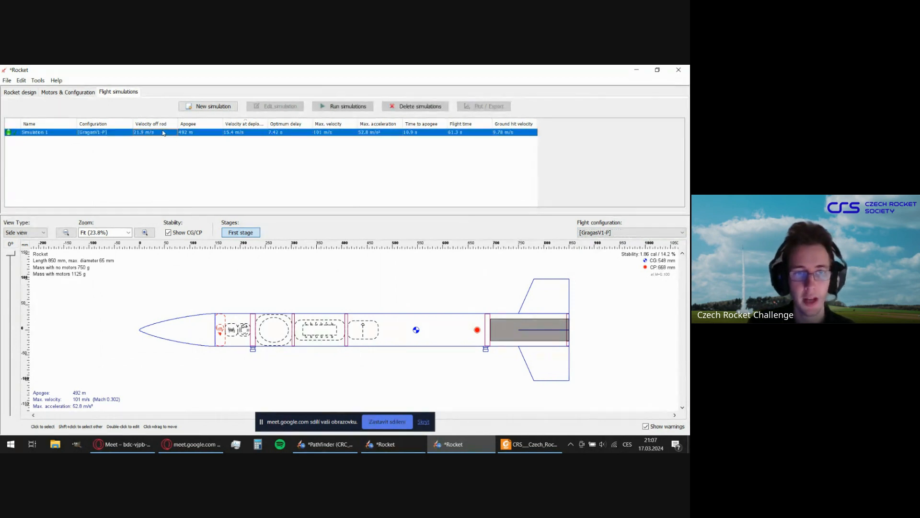
pyautogui.click(205, 165)
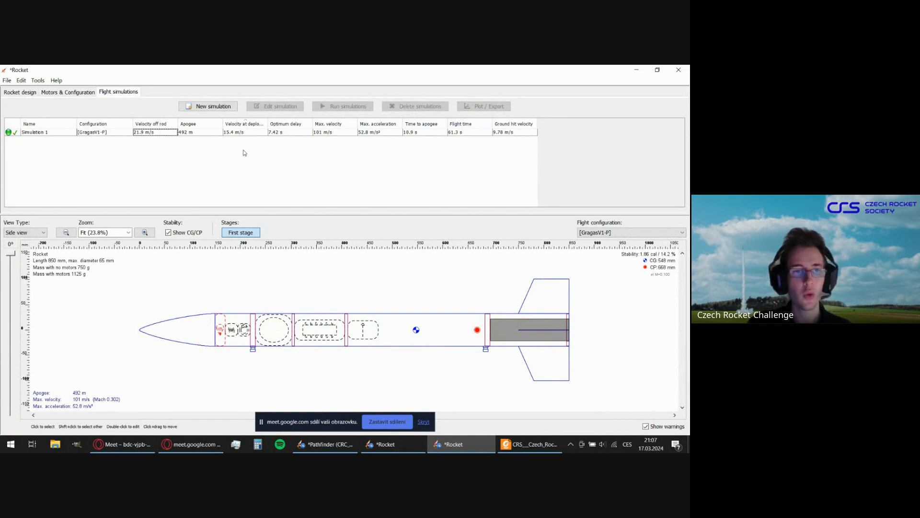
pyautogui.click(142, 132)
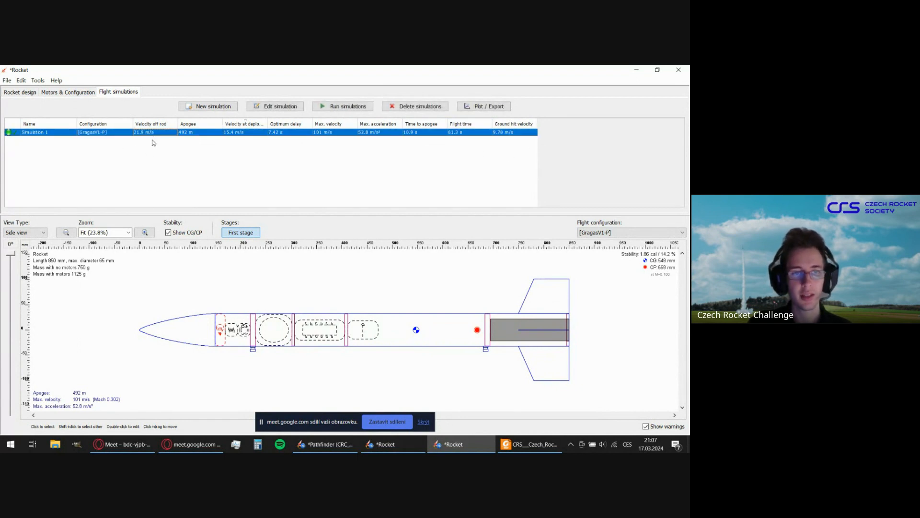
pyautogui.click(153, 142)
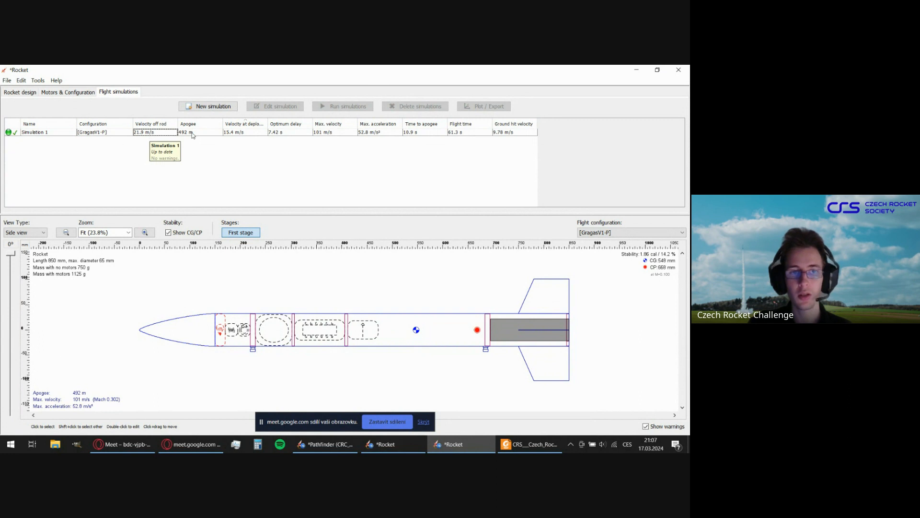
# Widen the velocity at deployment column and examine Simulation 1's deployment velocity, optimum delay and maximum velocity.
pyautogui.moveTo(268, 124); pyautogui.dragTo(285, 123)
pyautogui.click(236, 134)
pyautogui.click(258, 156)
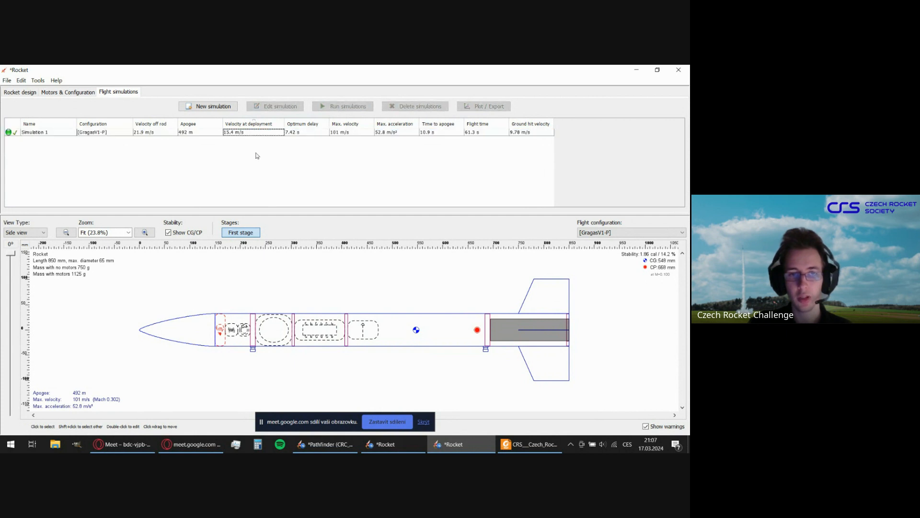
pyautogui.click(298, 134)
pyautogui.click(345, 150)
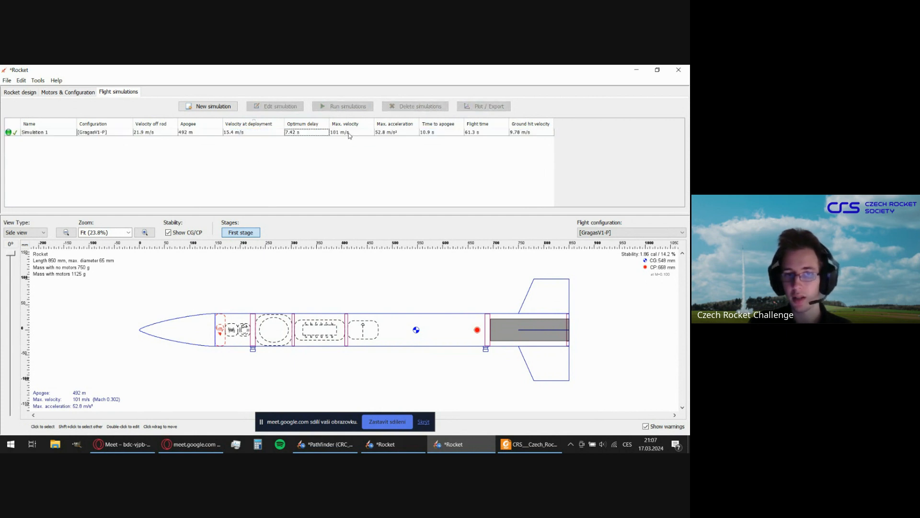
pyautogui.click(346, 134)
pyautogui.click(407, 147)
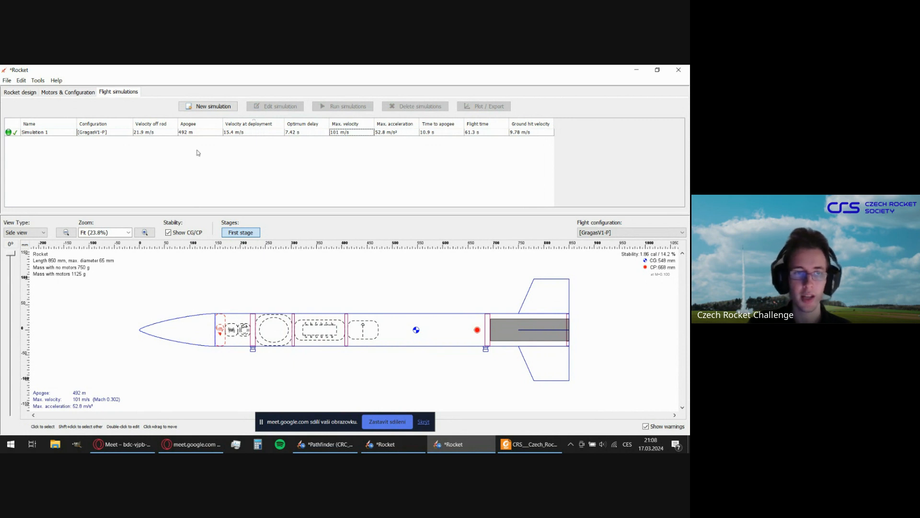
# Set Simulation 1's launch rod length to 2500 mm, rerun the simulation and close the plot settings.
pyautogui.click(101, 133)
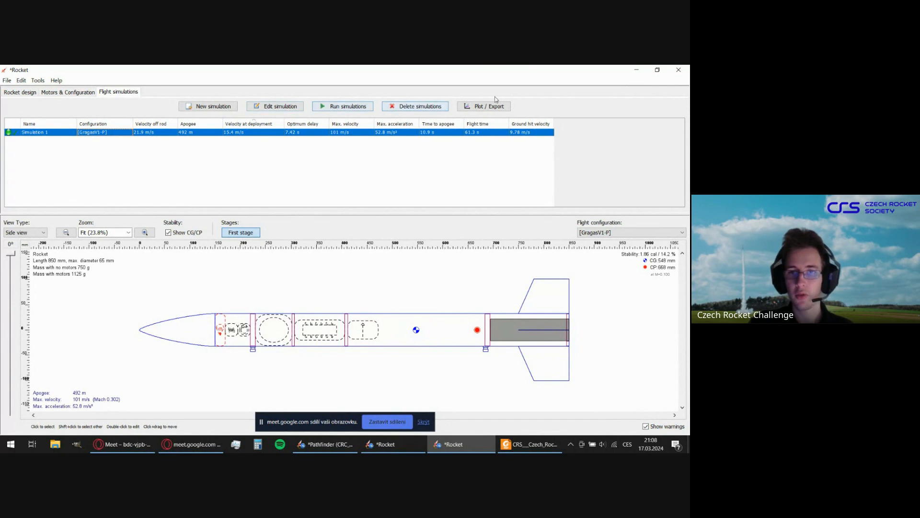
pyautogui.click(272, 108)
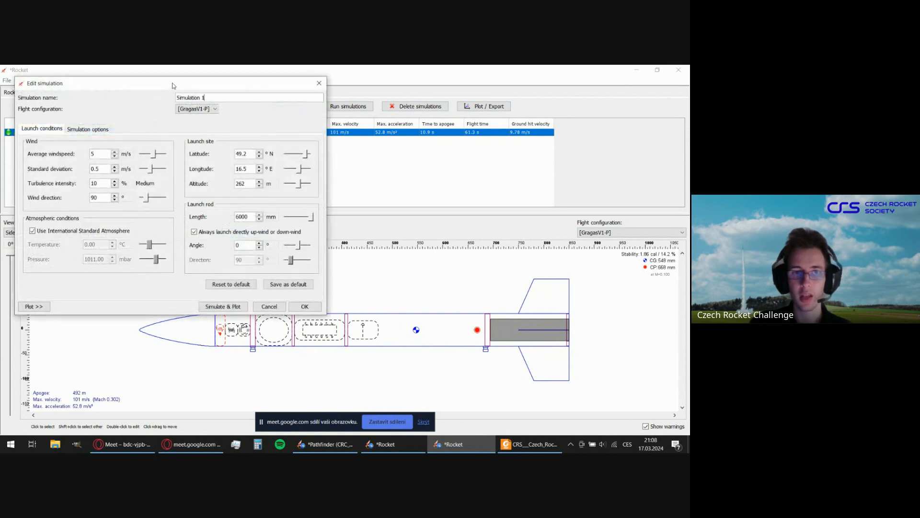
pyautogui.doubleClick(363, 256)
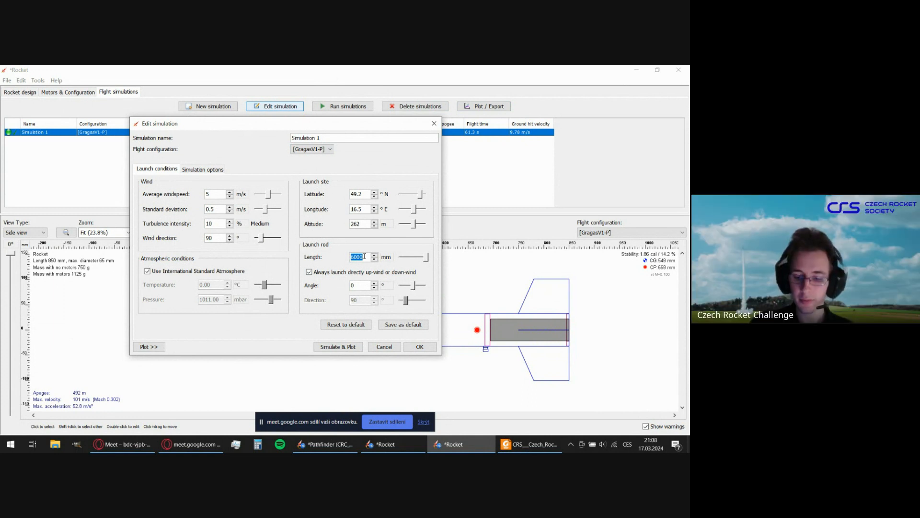
pyautogui.write('25')
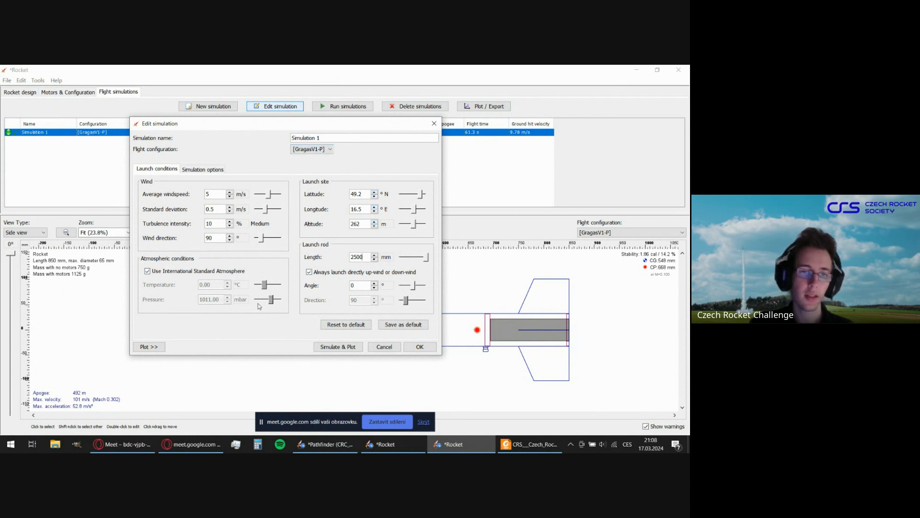
pyautogui.click(211, 170)
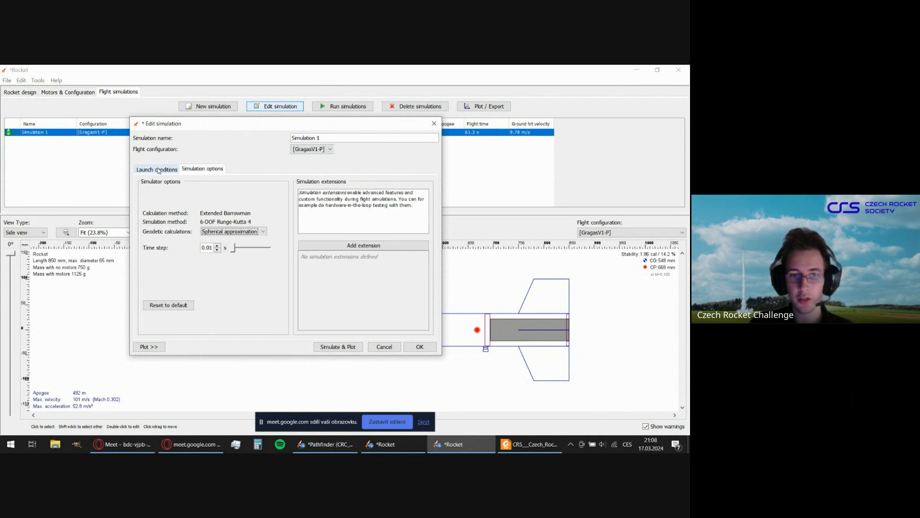
pyautogui.click(160, 169)
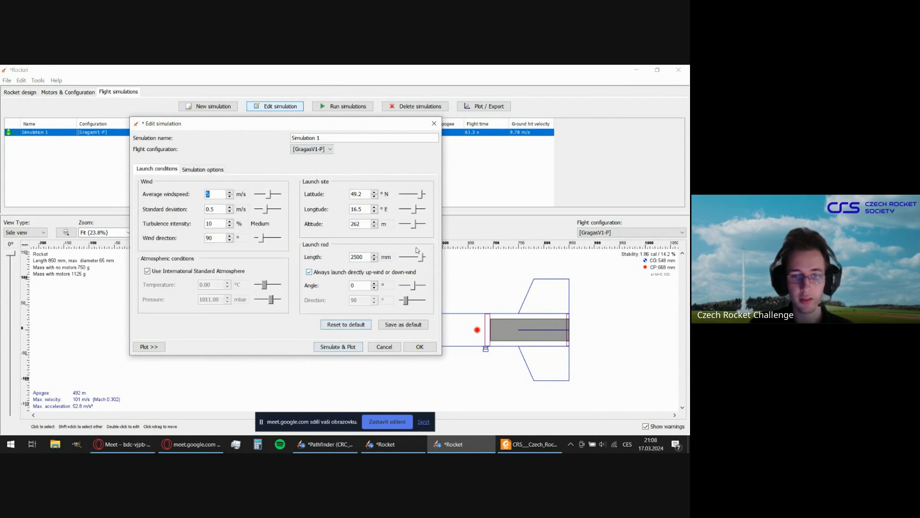
pyautogui.click(347, 348)
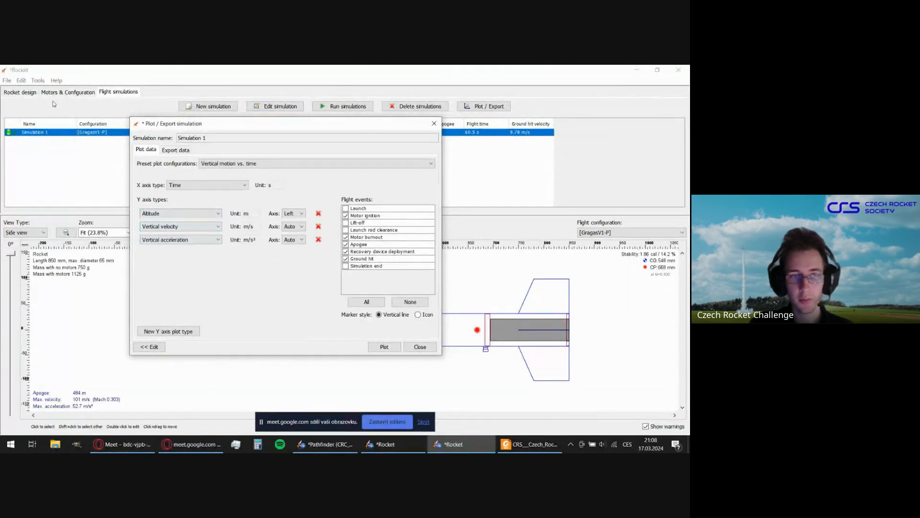
pyautogui.moveTo(248, 126); pyautogui.dragTo(313, 151)
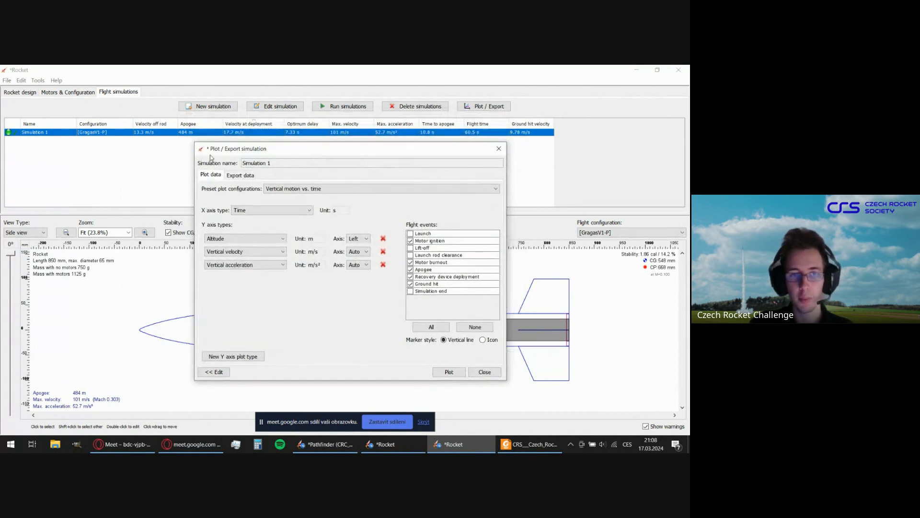
pyautogui.click(499, 149)
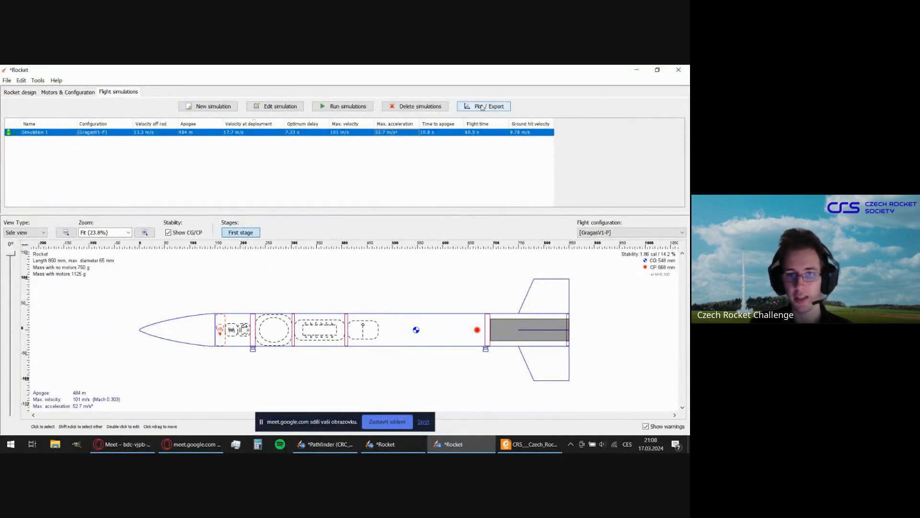
# Reopen Simulation 1's plot settings in an enlarged window and choose the Vertical motion vs. time preset.
pyautogui.click(482, 107)
pyautogui.moveTo(227, 107); pyautogui.dragTo(348, 106)
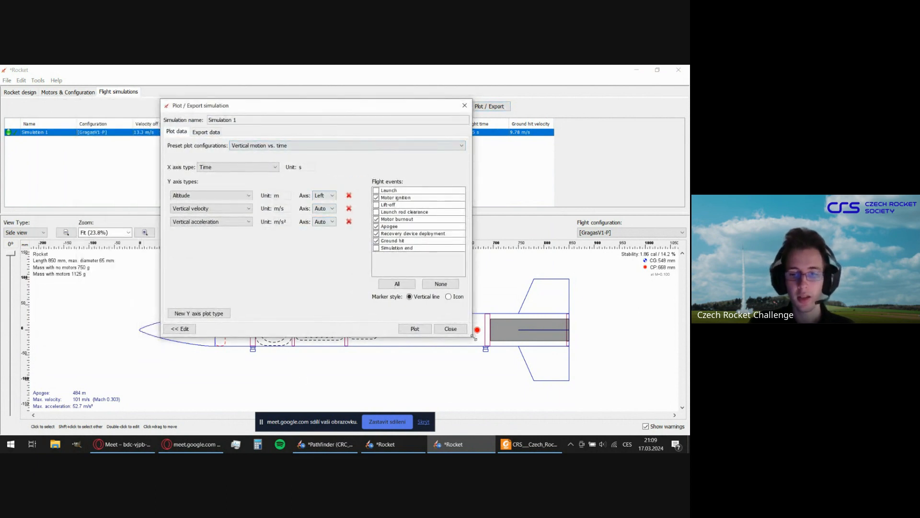
pyautogui.moveTo(473, 337); pyautogui.dragTo(524, 376)
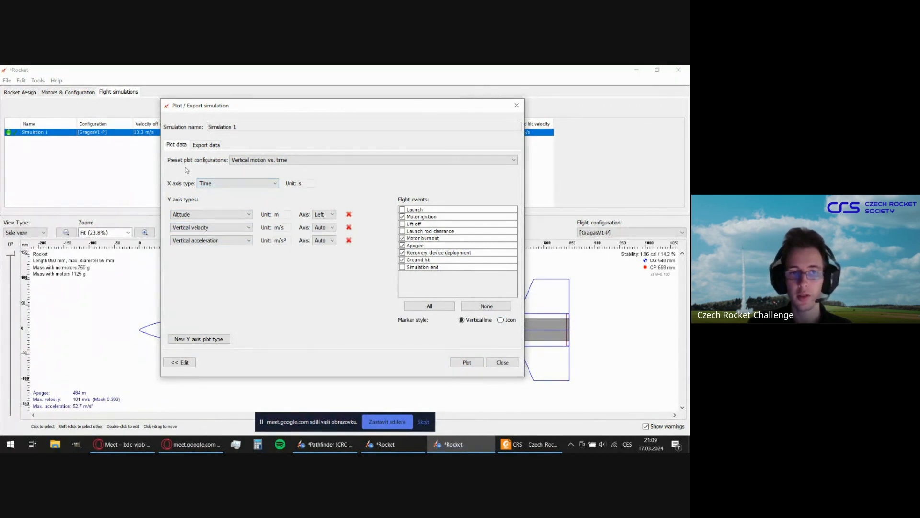
pyautogui.click(229, 163)
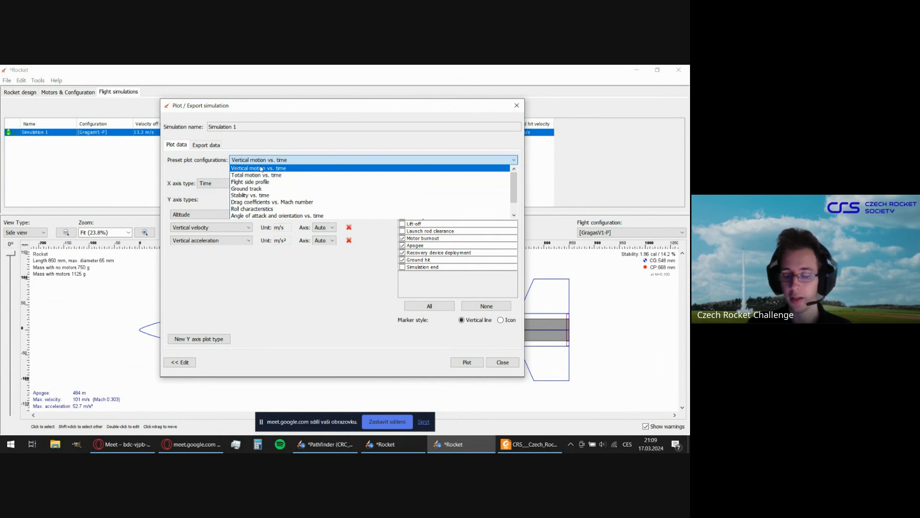
pyautogui.click(261, 169)
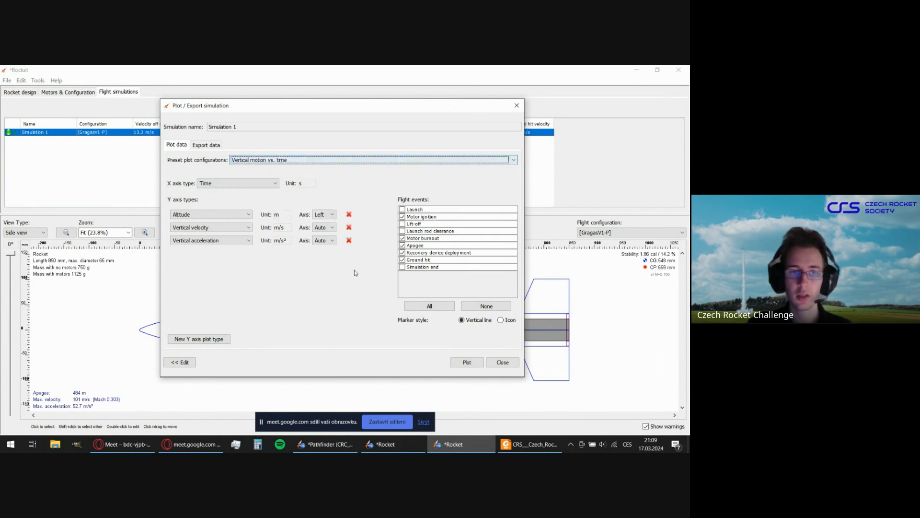
# Browse the available X axis quantities and choose Time.
pyautogui.click(277, 183)
pyautogui.scroll(-7, 257, 225)
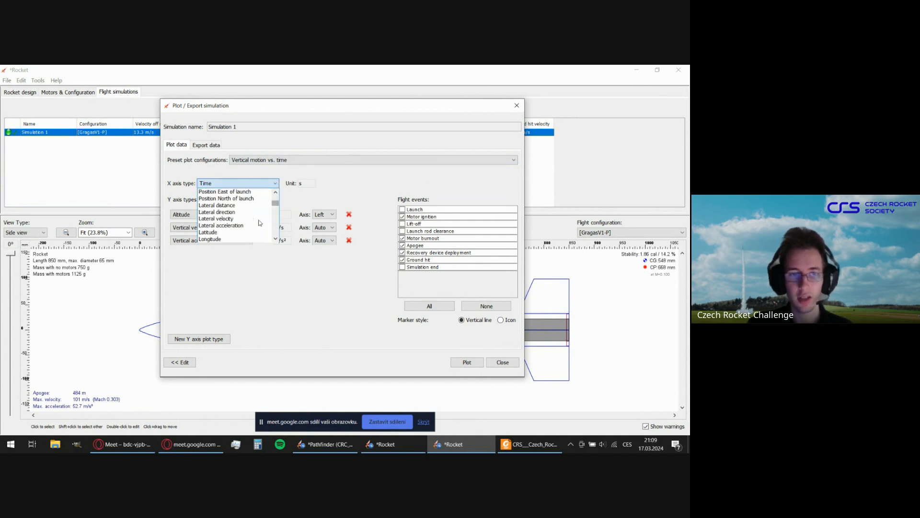
pyautogui.scroll(-5, 258, 232)
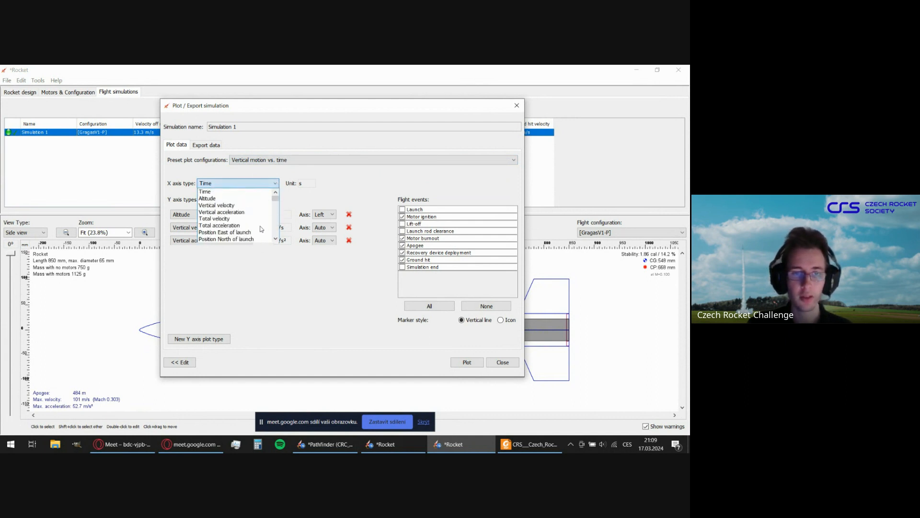
pyautogui.scroll(12, 222, 224)
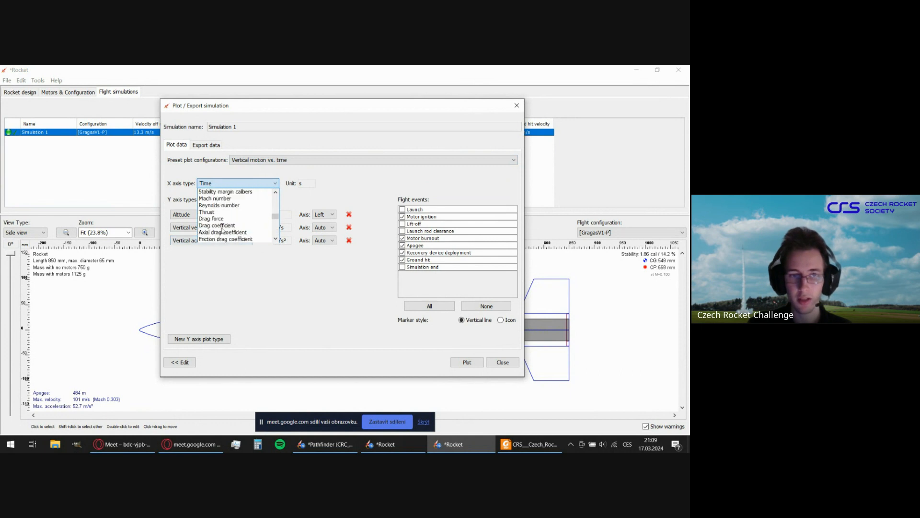
pyautogui.click(258, 192)
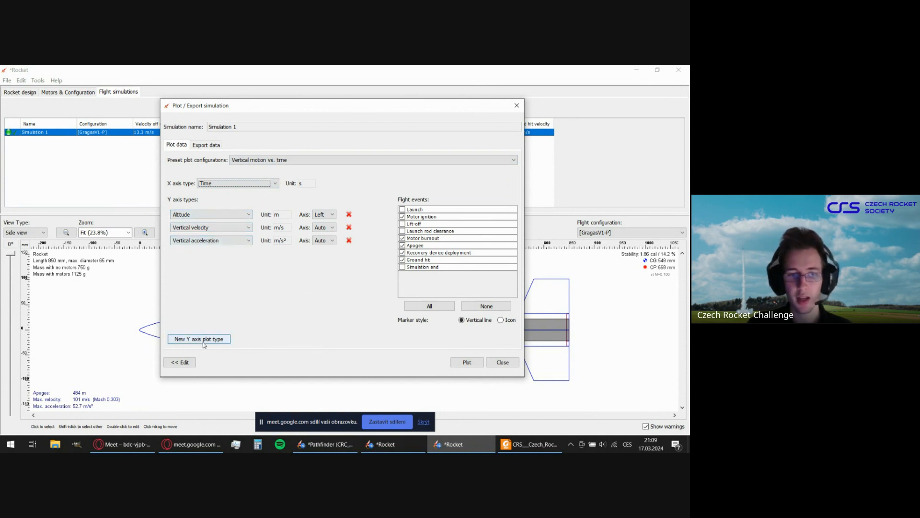
# Add Mass as an extra Y axis quantity and remove it again.
pyautogui.click(224, 337)
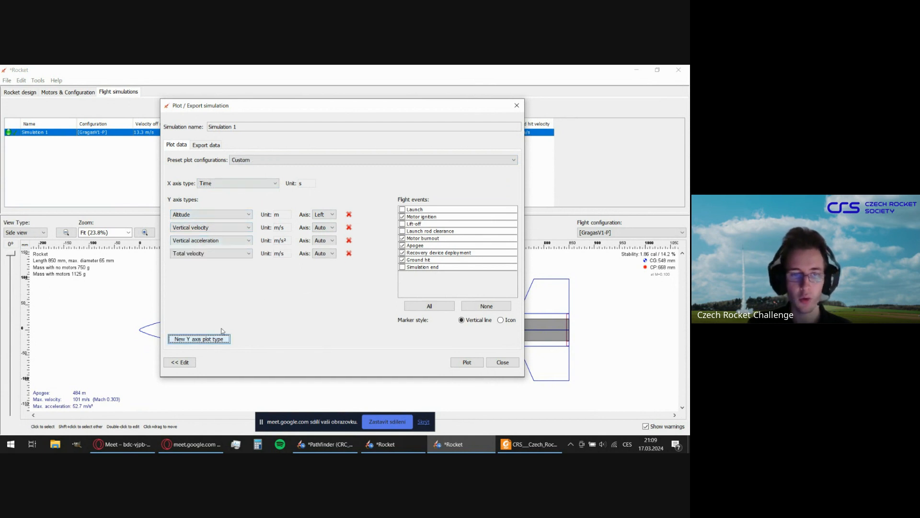
pyautogui.click(230, 255)
pyautogui.scroll(-4, 226, 293)
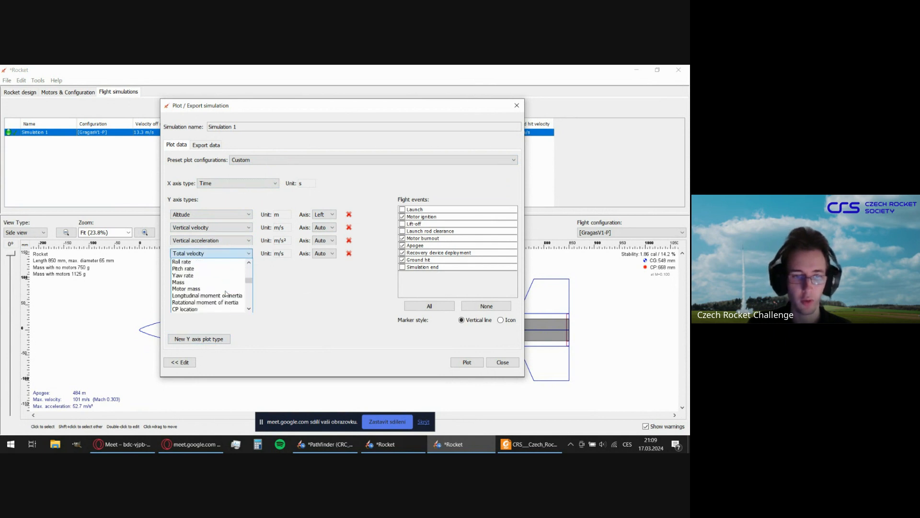
pyautogui.click(194, 282)
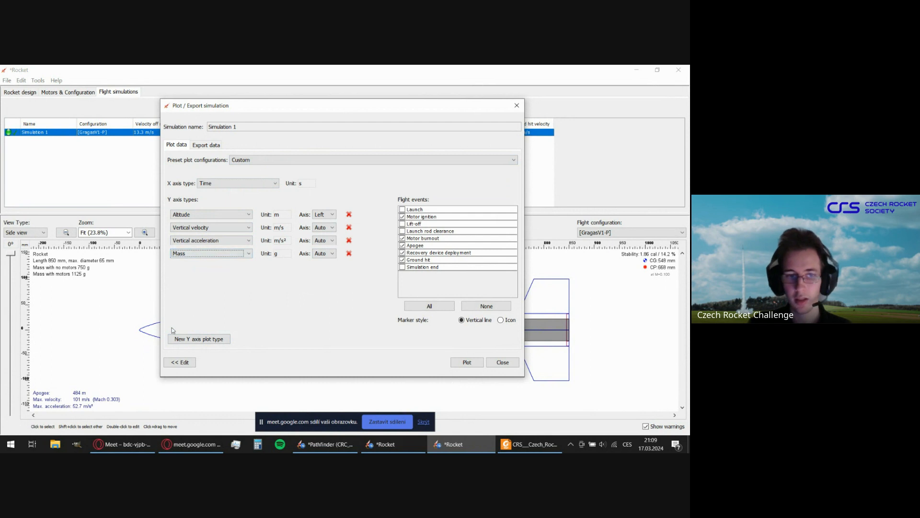
pyautogui.click(350, 253)
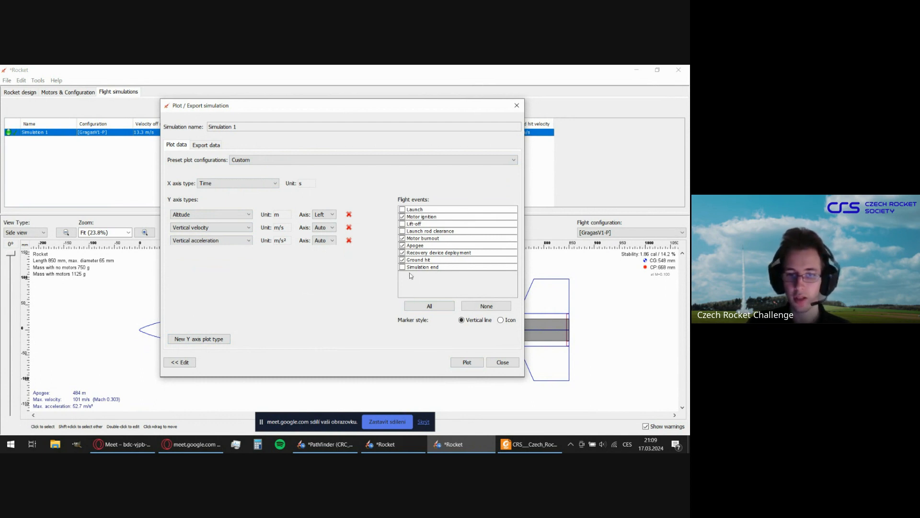
# Include launch rod clearance among the marked flight events and plot Simulation 1, fitting the plot window on screen.
pyautogui.click(402, 231)
pyautogui.click(402, 238)
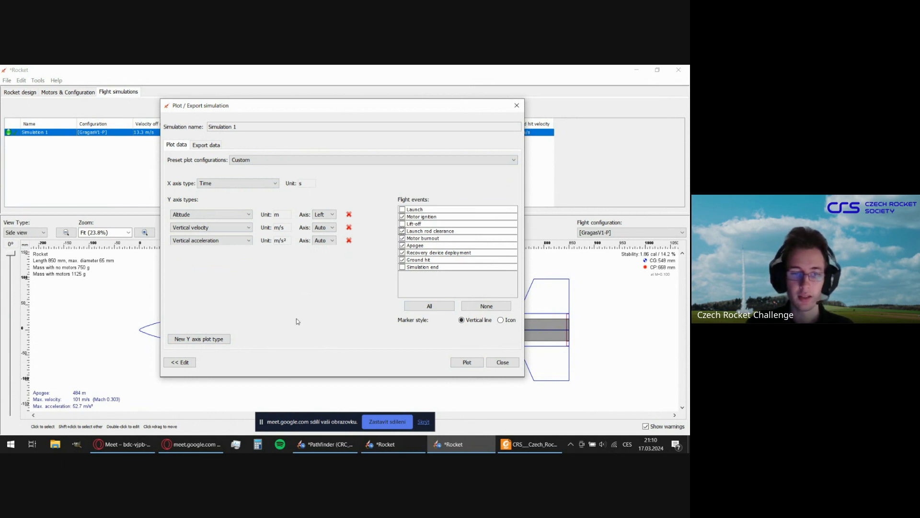
pyautogui.click(467, 363)
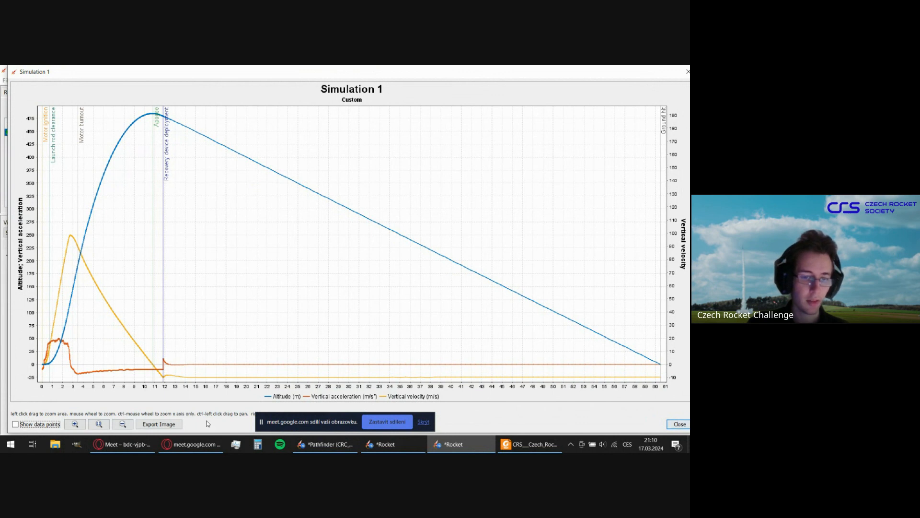
pyautogui.moveTo(199, 446)
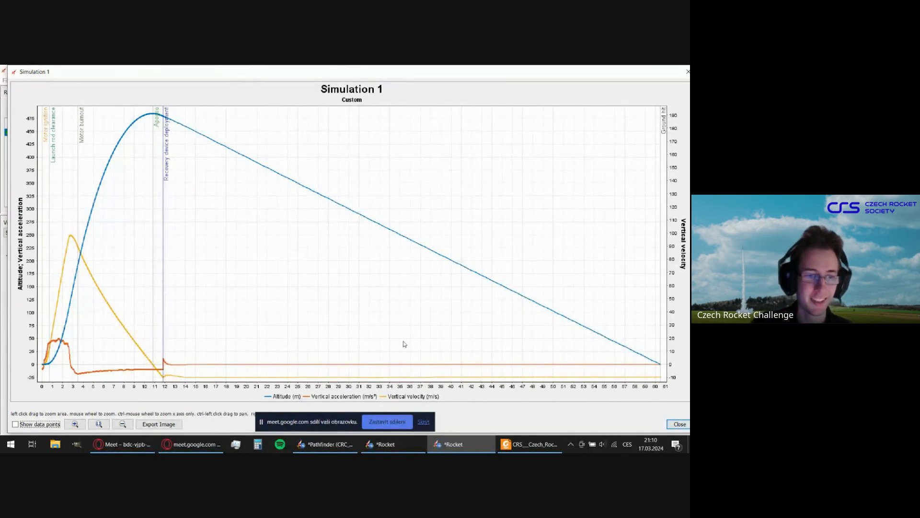
pyautogui.moveTo(408, 73); pyautogui.dragTo(402, 74)
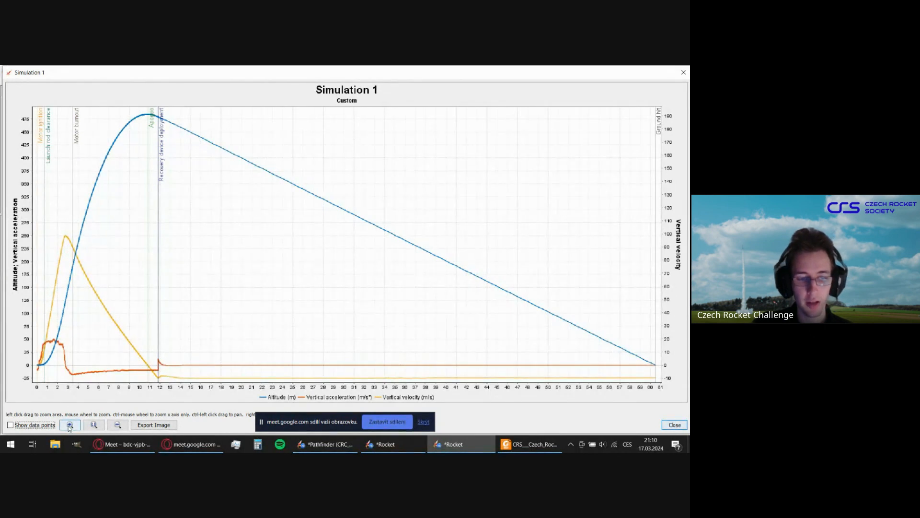
# Examine the vertical velocity at launch rod clearance in the first two seconds of flight and return to the full plot.
pyautogui.moveTo(33, 221); pyautogui.dragTo(124, 403)
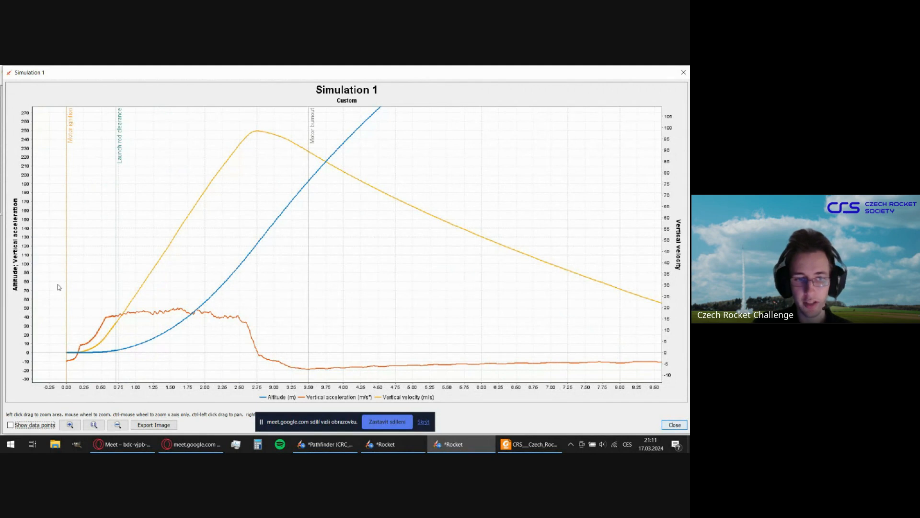
pyautogui.moveTo(65, 257); pyautogui.dragTo(207, 396)
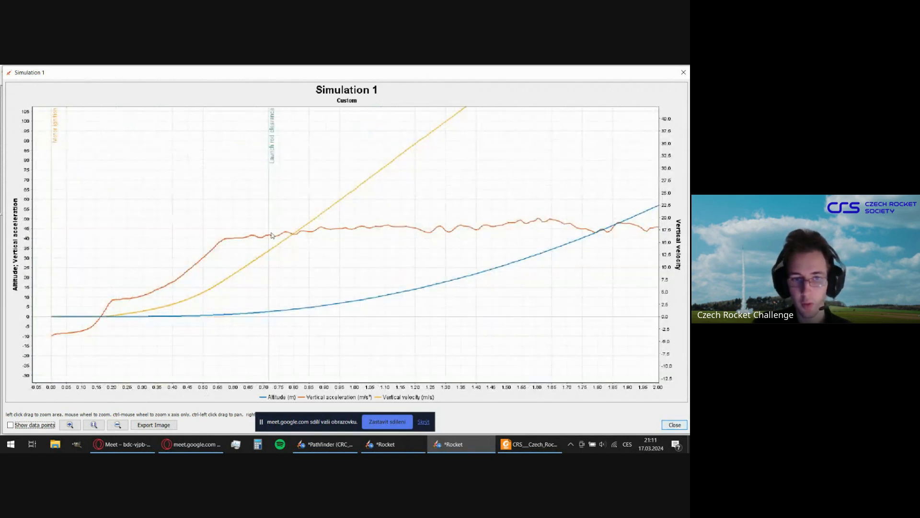
pyautogui.moveTo(269, 238)
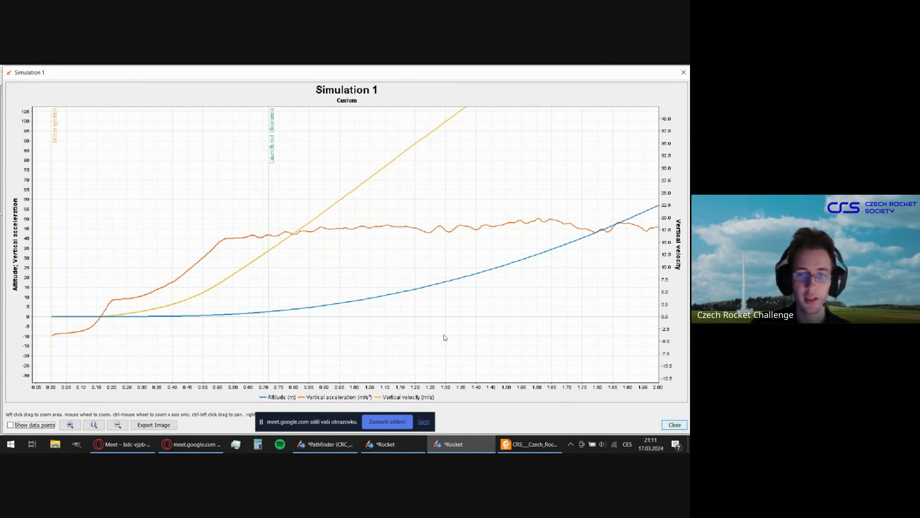
pyautogui.moveTo(444, 335); pyautogui.dragTo(335, 183)
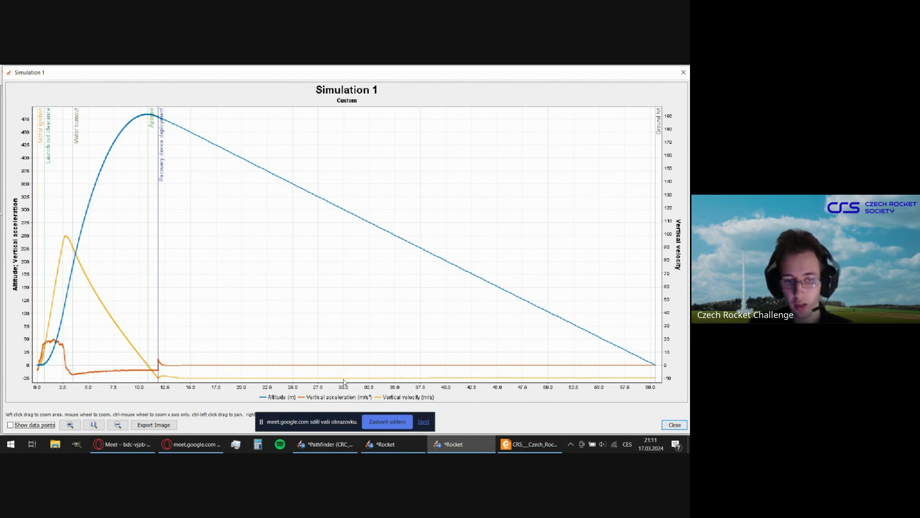
# Examine the vertical velocity during the parachute descent with data points shown and return to the full plot.
pyautogui.moveTo(310, 303); pyautogui.dragTo(558, 416)
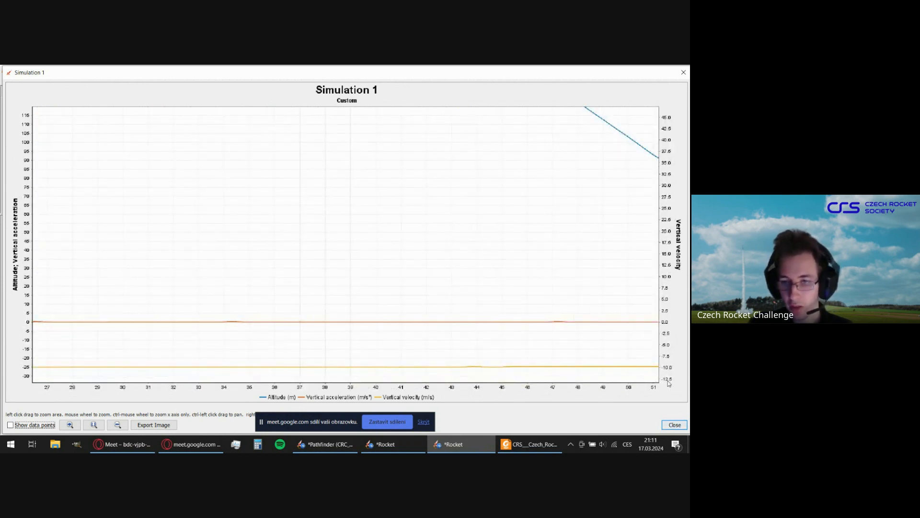
pyautogui.moveTo(342, 348); pyautogui.dragTo(509, 417)
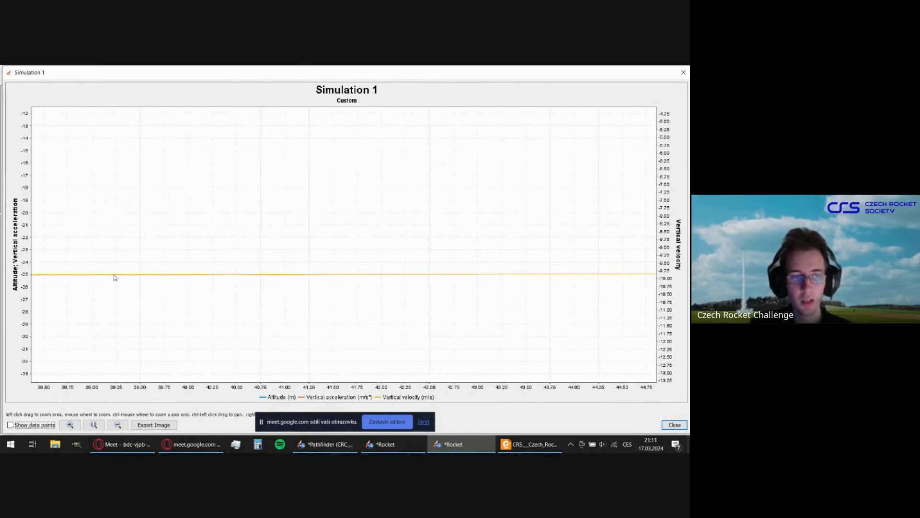
pyautogui.moveTo(182, 278)
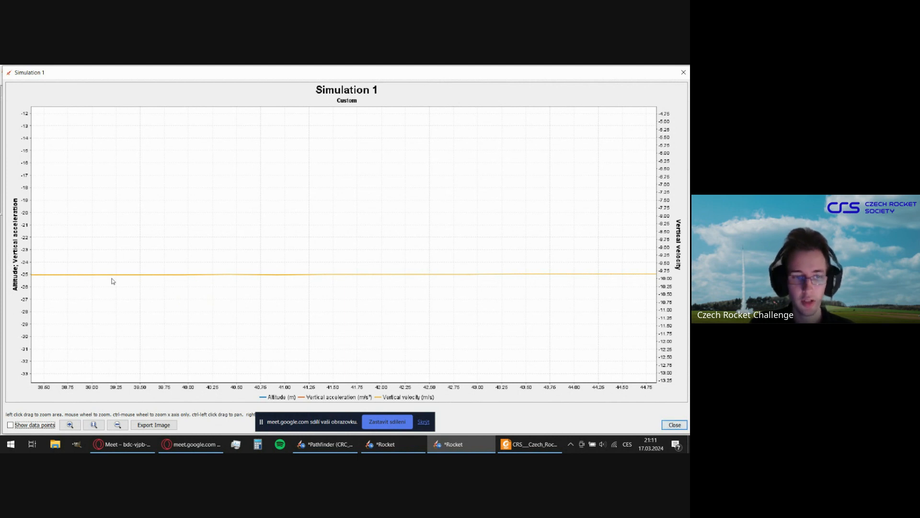
pyautogui.click(10, 425)
pyautogui.moveTo(230, 278)
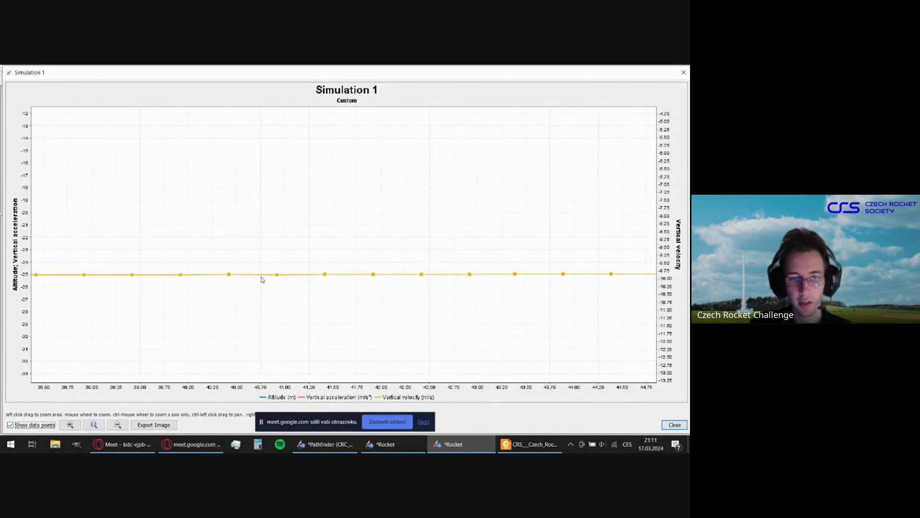
pyautogui.moveTo(277, 276)
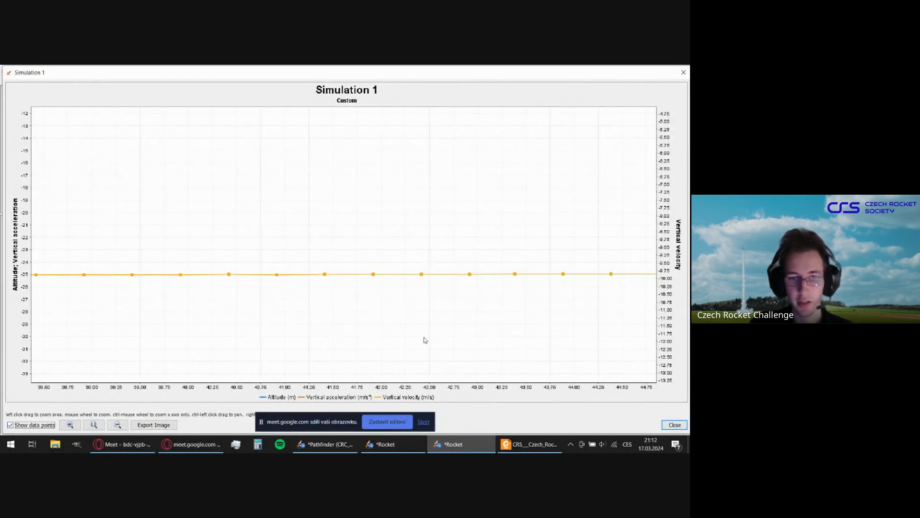
pyautogui.moveTo(425, 340); pyautogui.dragTo(211, 162)
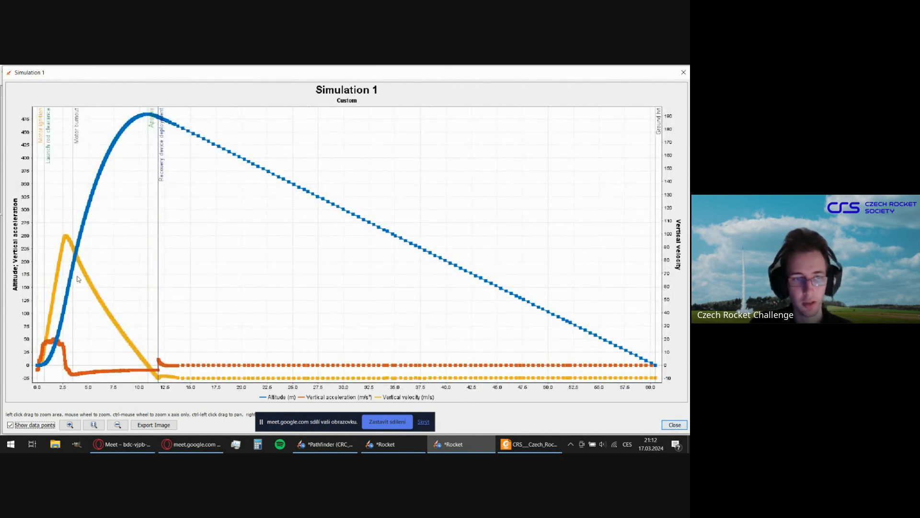
# Toggle the data points on the Simulation 1 plot, leave them hidden, and close the plot and its setup dialog.
pyautogui.click(10, 424)
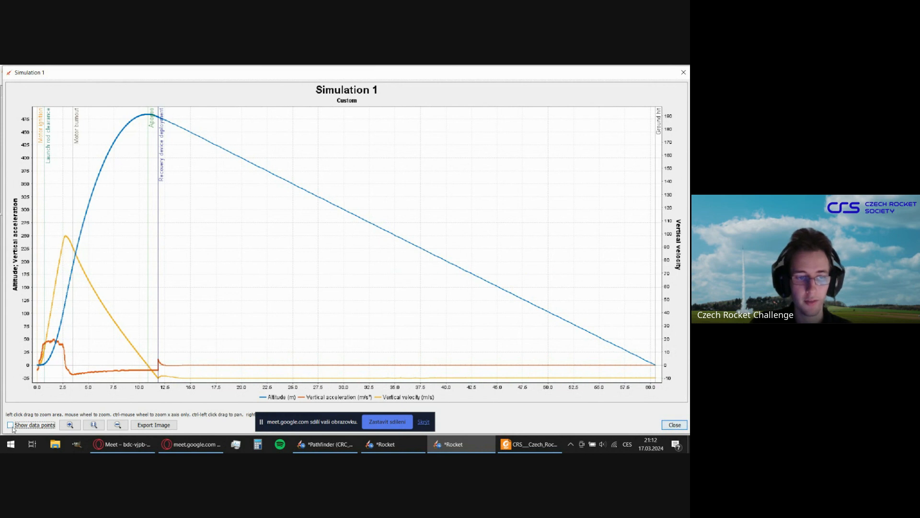
pyautogui.click(11, 425)
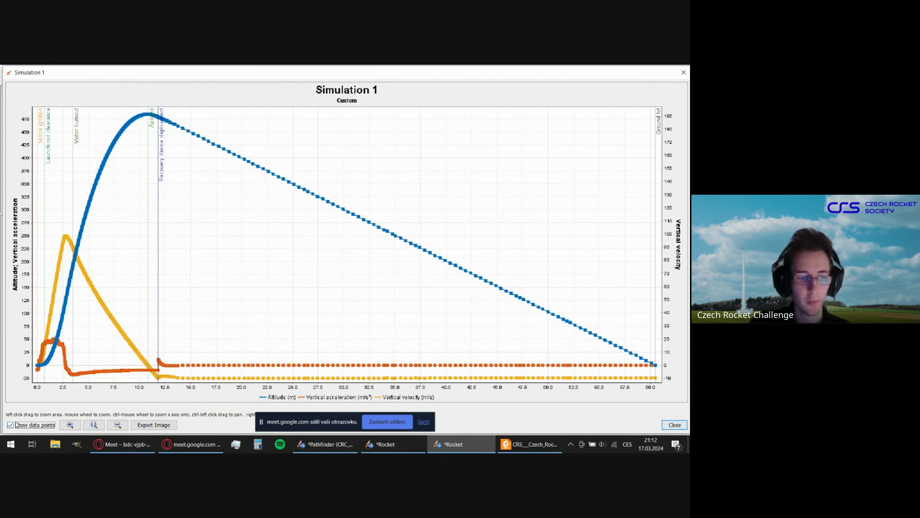
pyautogui.click(10, 425)
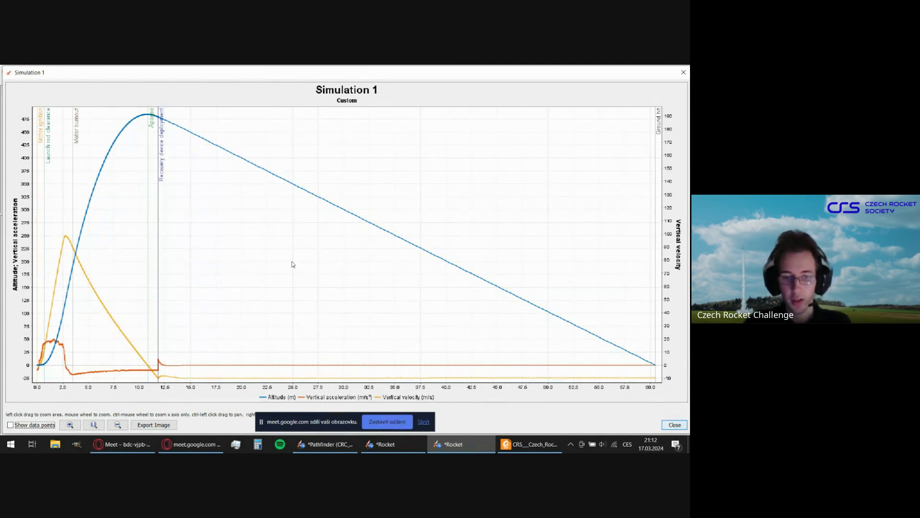
pyautogui.click(684, 72)
pyautogui.click(503, 362)
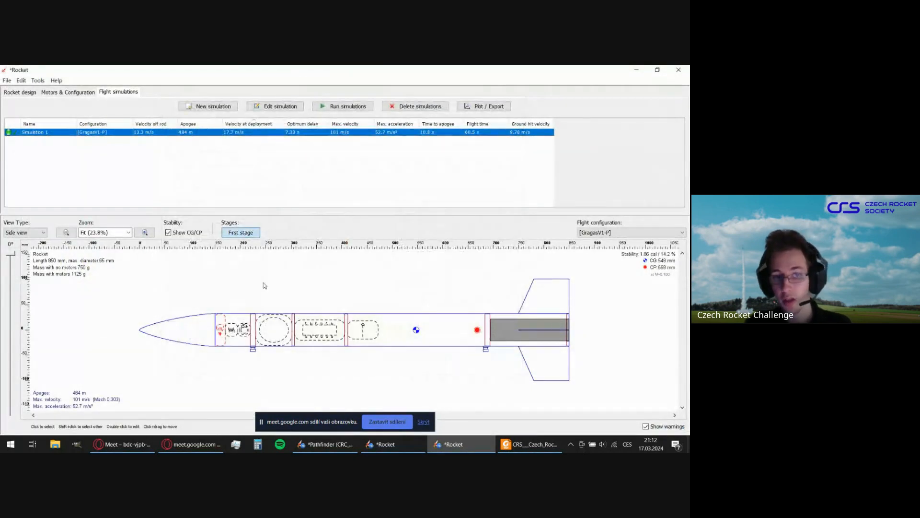
# Set the parachute's canopy diameter to 700 mm and rerun Simulation 1.
pyautogui.click(20, 92)
pyautogui.click(66, 135)
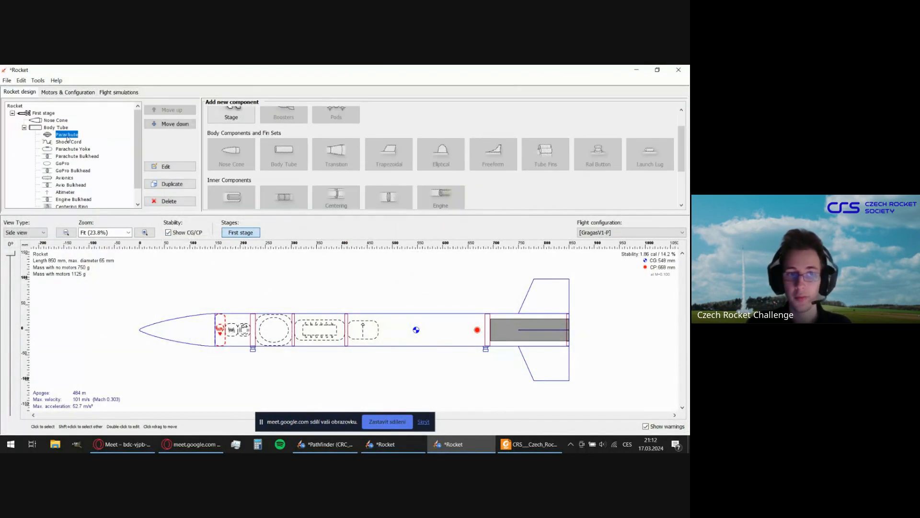
pyautogui.doubleClick(67, 137)
pyautogui.doubleClick(250, 141)
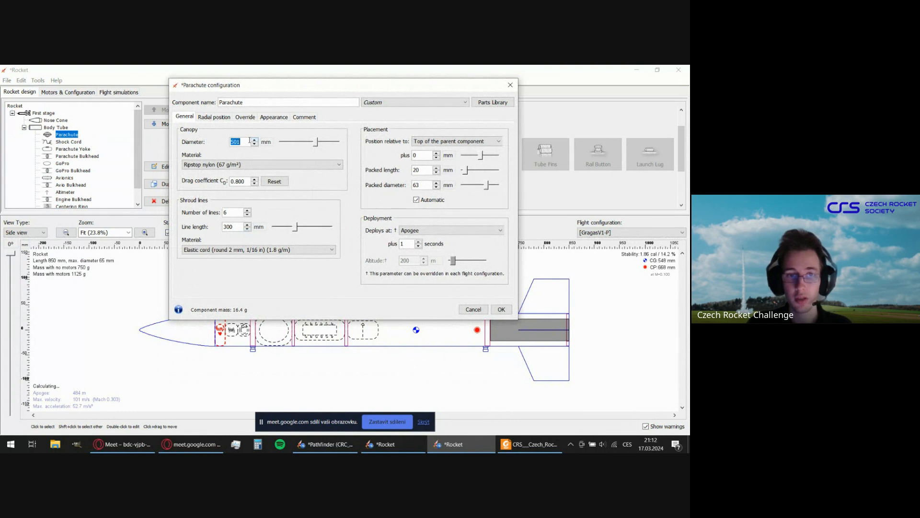
pyautogui.write('700')
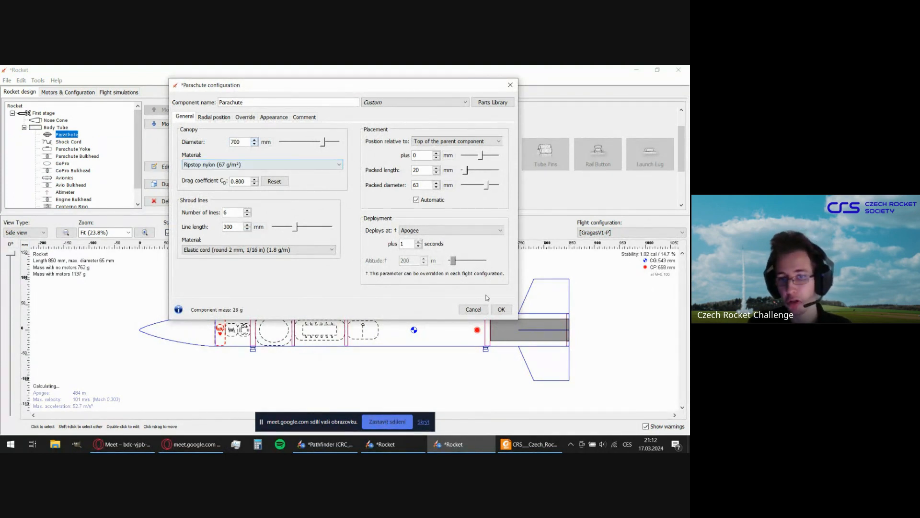
pyautogui.click(502, 310)
pyautogui.click(105, 91)
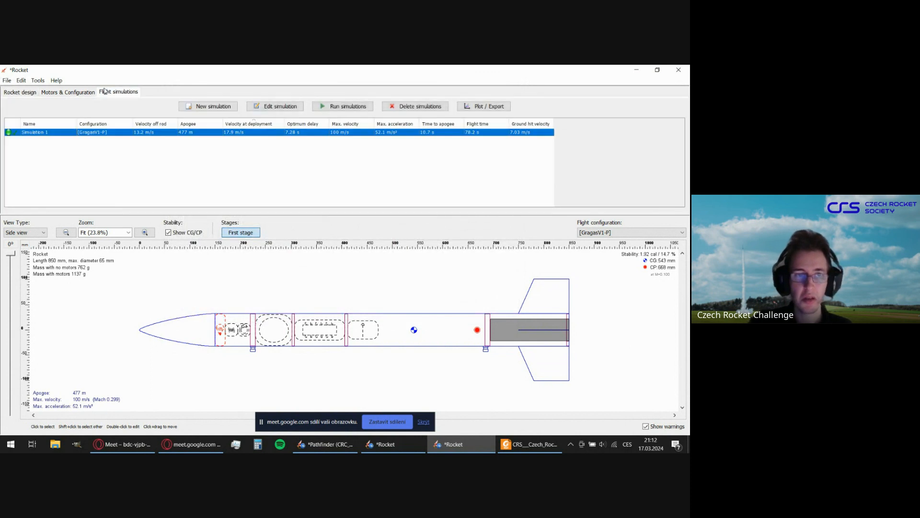
pyautogui.click(347, 107)
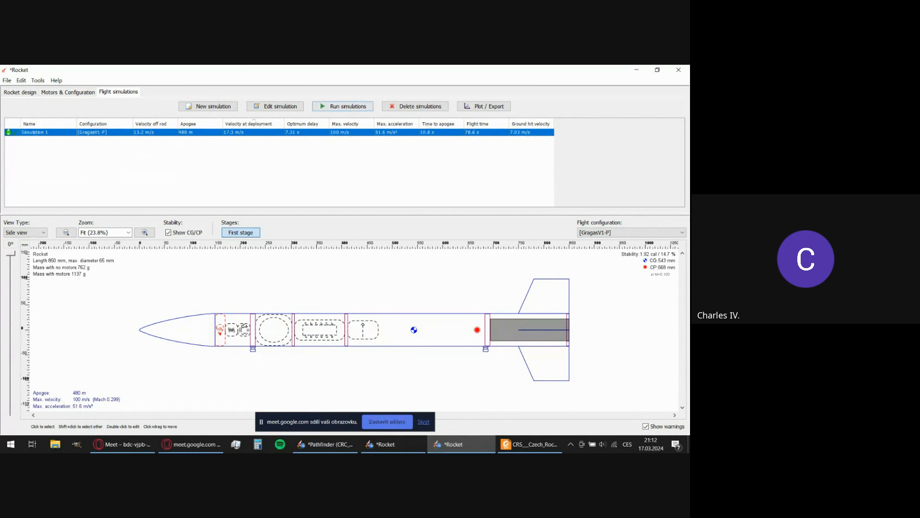
# Check the Google Meet call and return to the OpenRocket design, clearing the simulation selection.
pyautogui.click(152, 449)
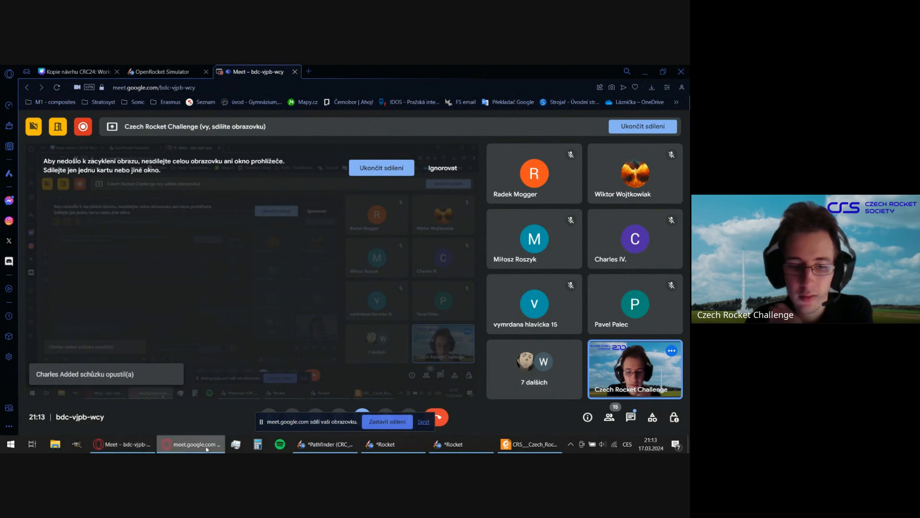
pyautogui.click(455, 444)
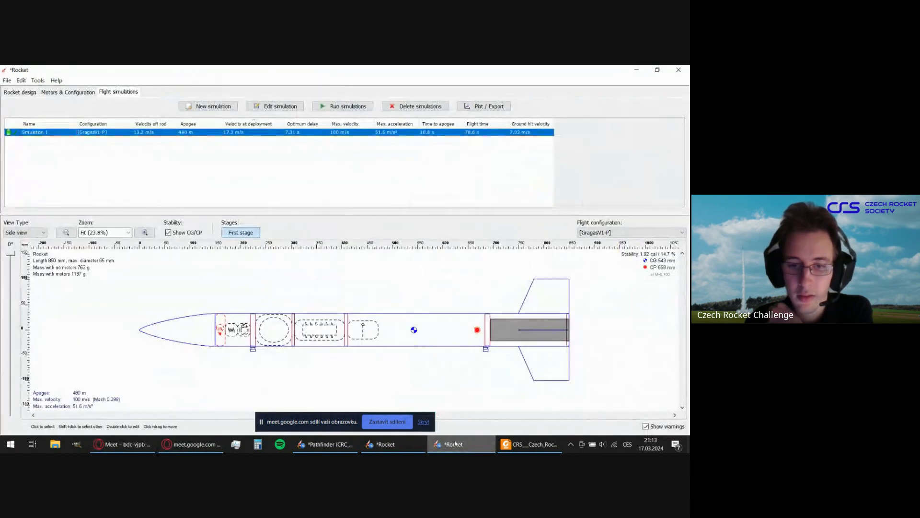
pyautogui.click(564, 294)
pyautogui.click(607, 303)
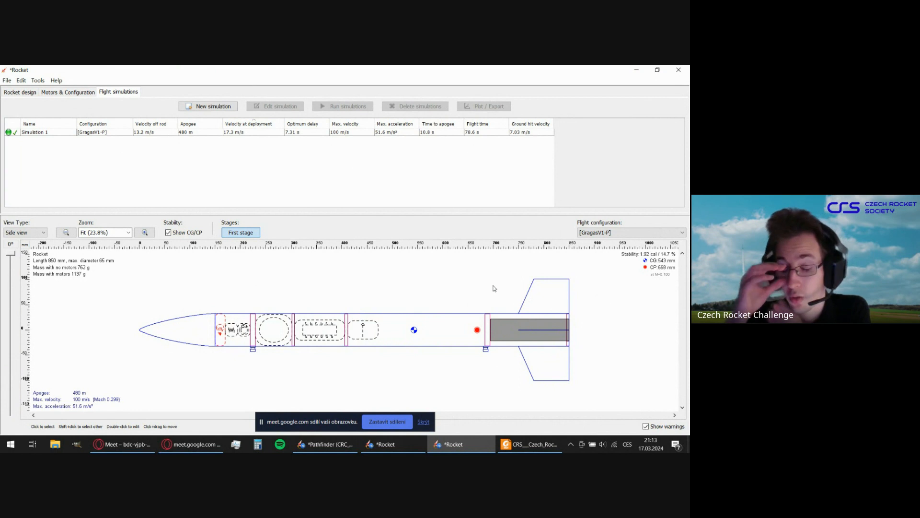
# Open the plot setup for Simulation 1 and apply the Stability vs. time preset configuration.
pyautogui.click(301, 132)
pyautogui.click(475, 106)
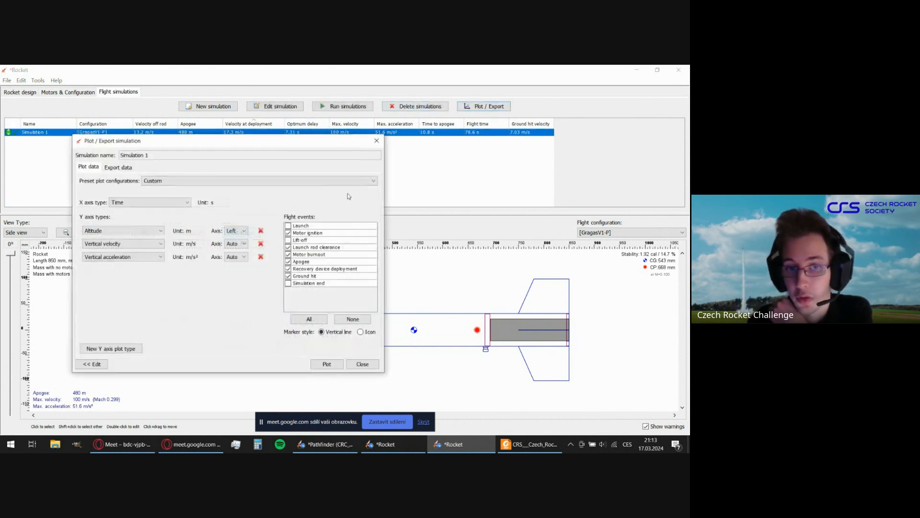
pyautogui.moveTo(281, 147); pyautogui.dragTo(345, 149)
pyautogui.click(283, 182)
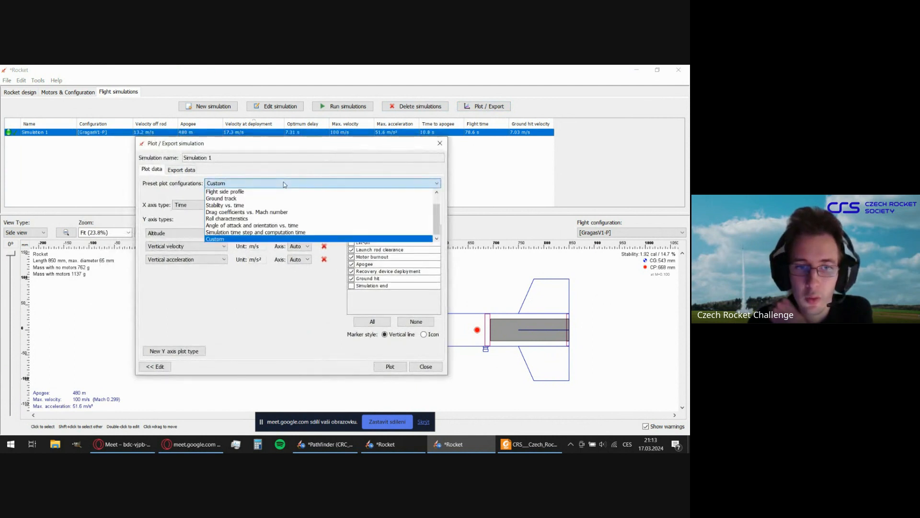
pyautogui.scroll(1, 297, 201)
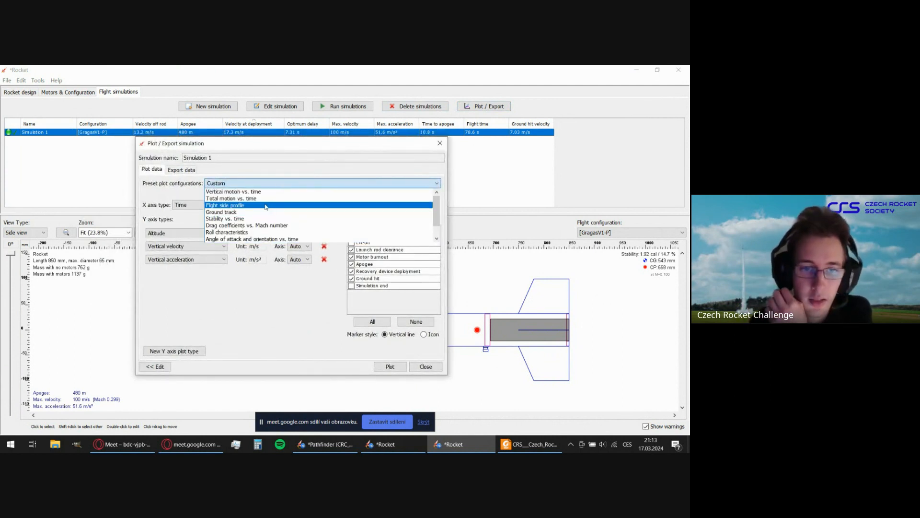
pyautogui.click(283, 219)
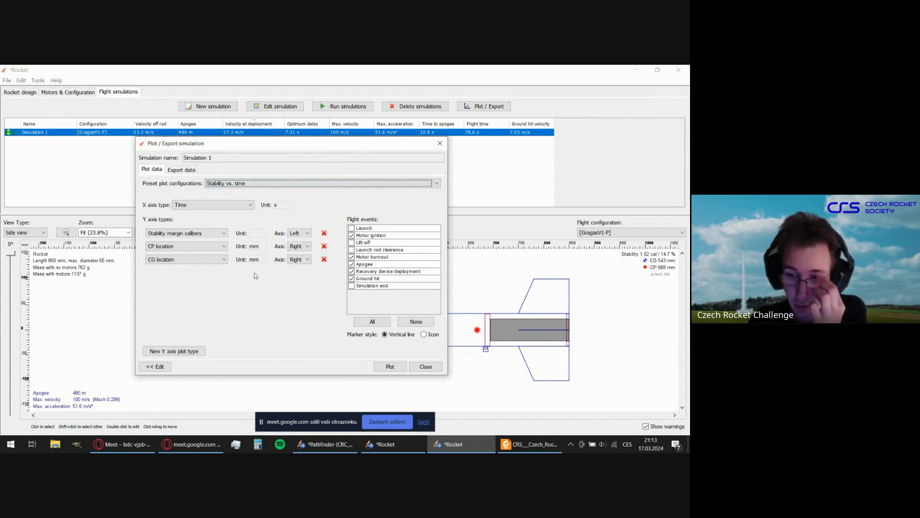
# Remove CG location and CP location from the Y axis quantities and include launch rod clearance among the marked flight events.
pyautogui.click(324, 259)
pyautogui.click(324, 246)
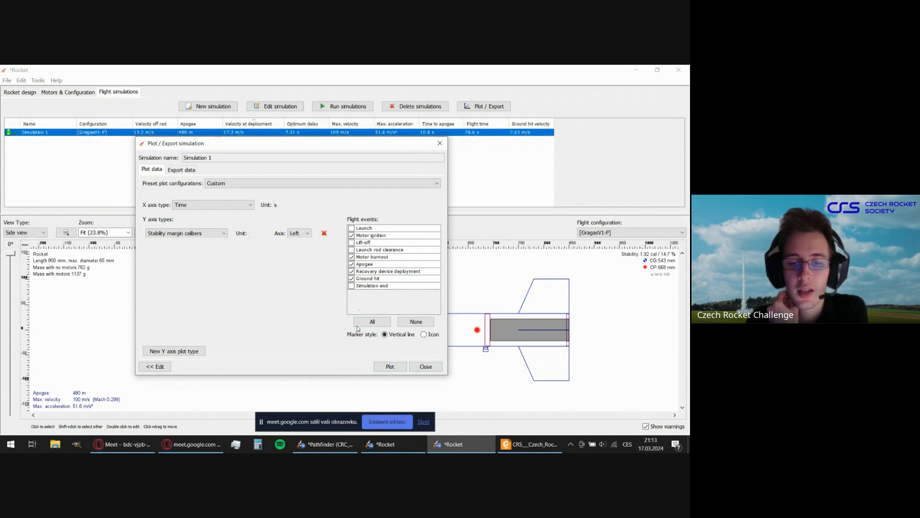
pyautogui.click(352, 250)
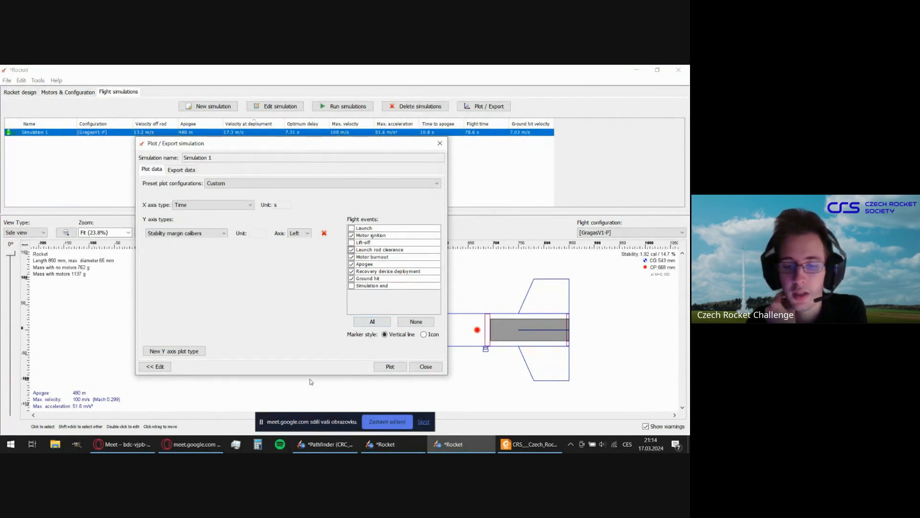
# Plot the stability margin of Simulation 1 over time and fit the plot window on screen.
pyautogui.moveTo(397, 145); pyautogui.dragTo(451, 385)
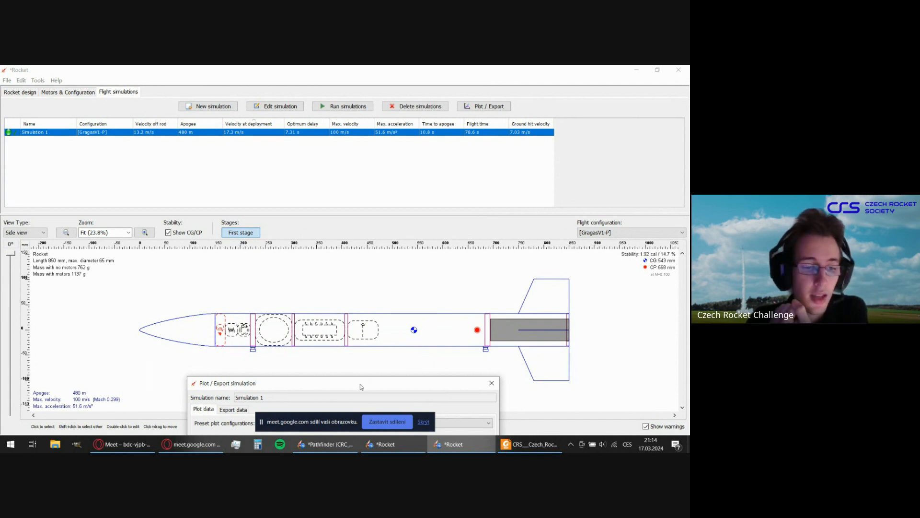
pyautogui.moveTo(361, 387); pyautogui.dragTo(366, 385)
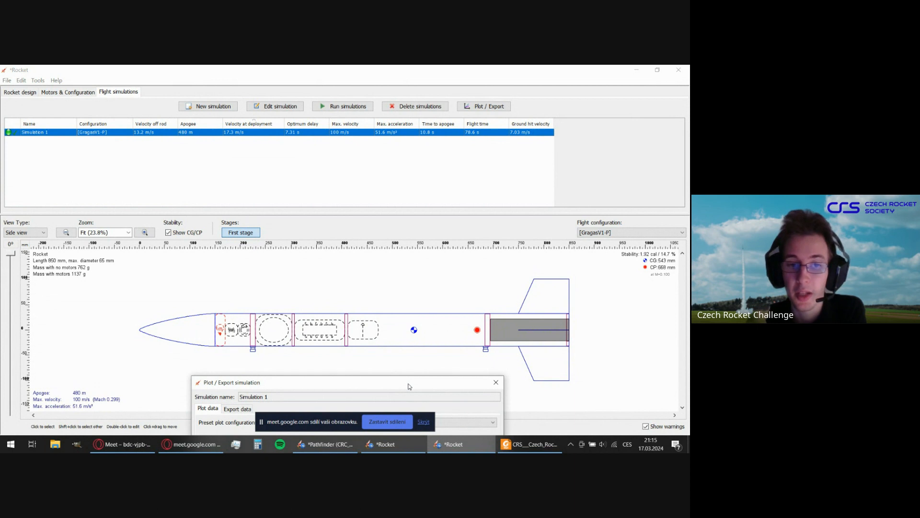
pyautogui.moveTo(409, 386); pyautogui.dragTo(379, 112)
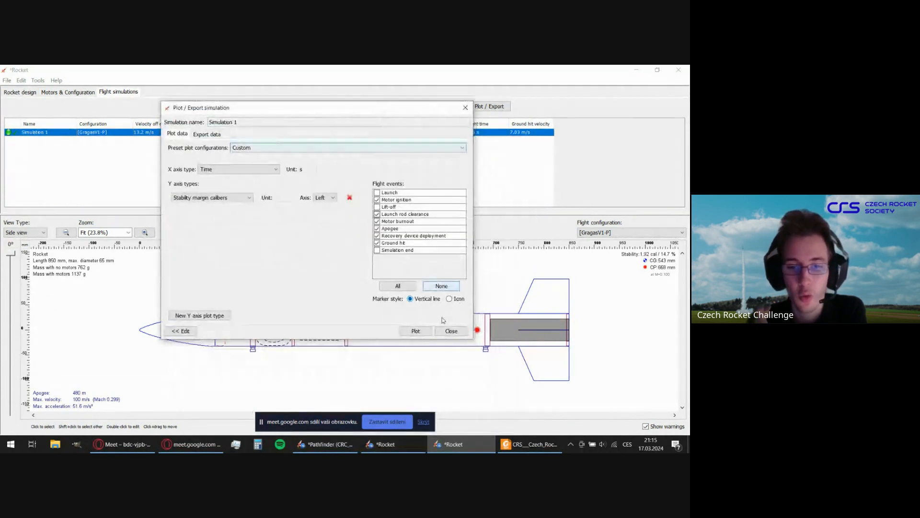
pyautogui.click(420, 333)
pyautogui.moveTo(409, 151); pyautogui.dragTo(328, 75)
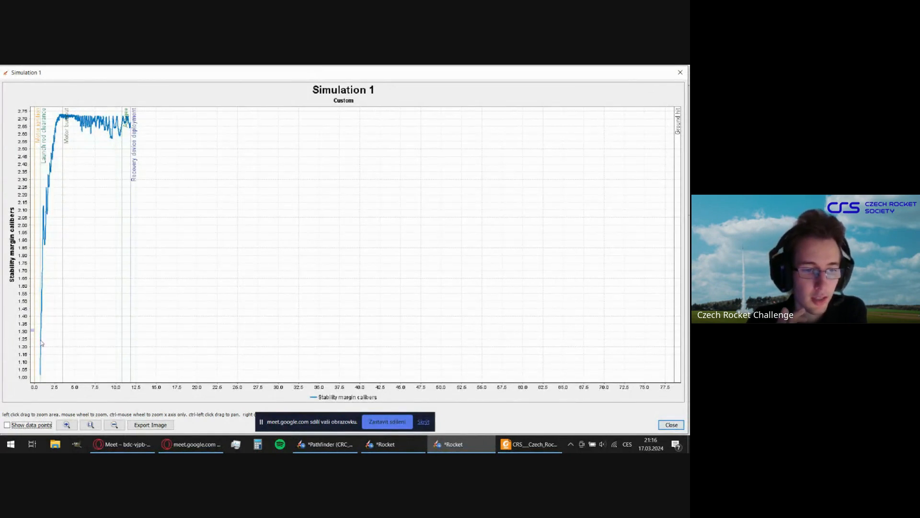
# Examine the stability margin at launch rod clearance and around motor burnout, and close the plot and its setup dialog.
pyautogui.moveTo(33, 329); pyautogui.dragTo(61, 381)
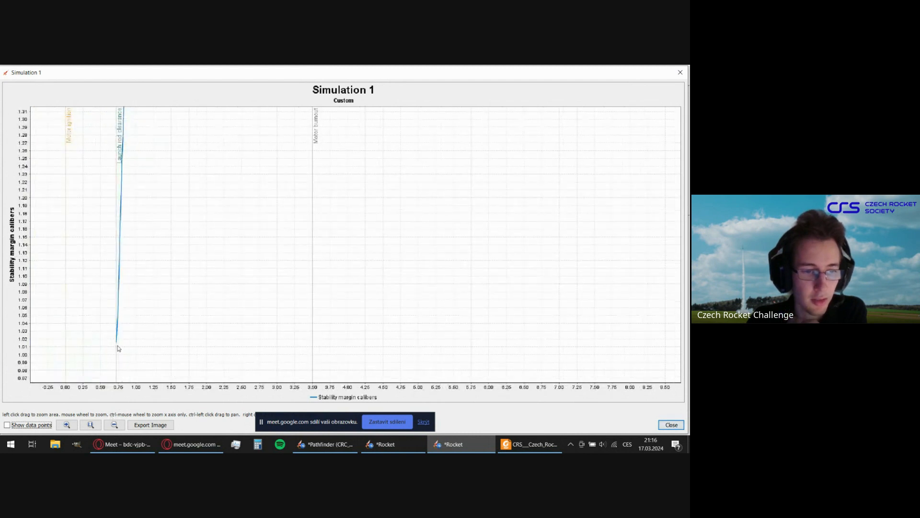
pyautogui.moveTo(116, 345)
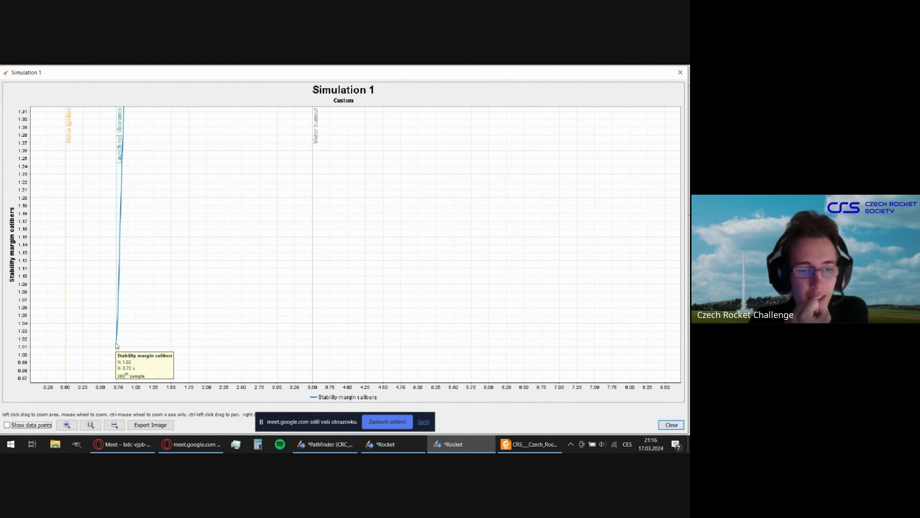
pyautogui.moveTo(131, 345); pyautogui.dragTo(113, 260)
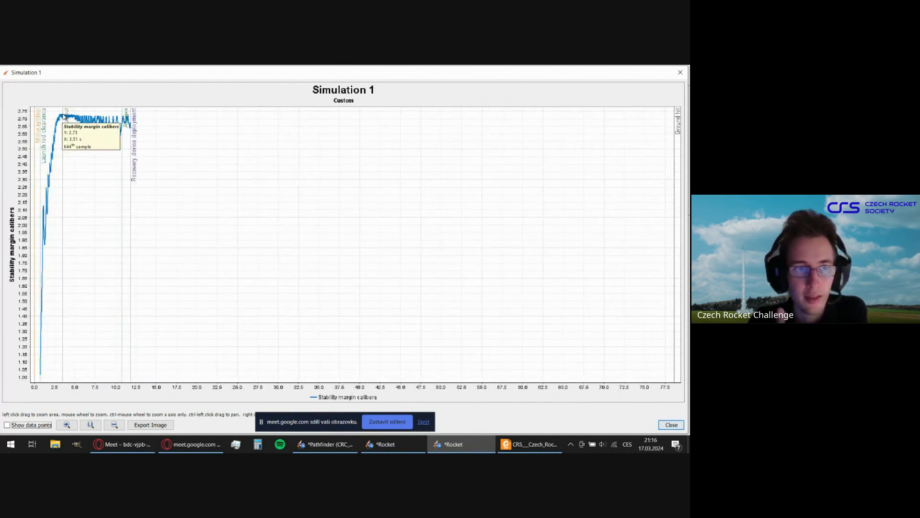
pyautogui.moveTo(66, 117)
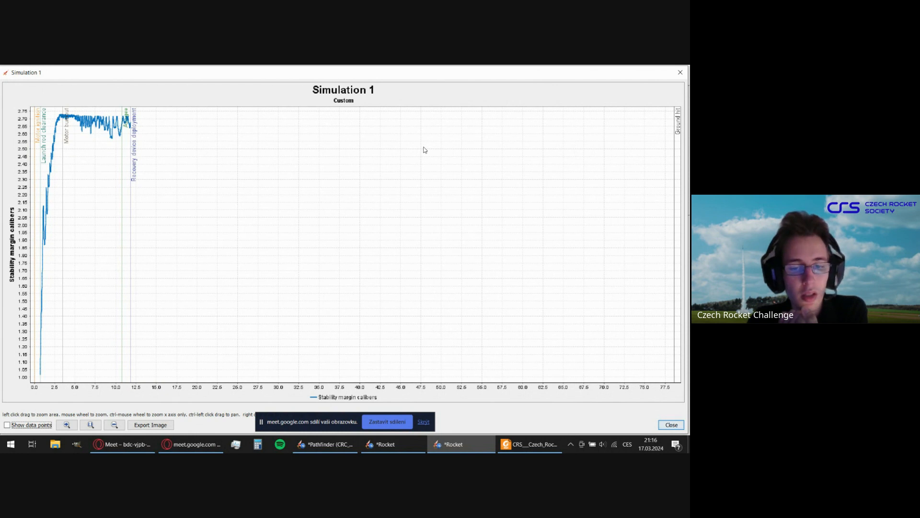
pyautogui.click(672, 424)
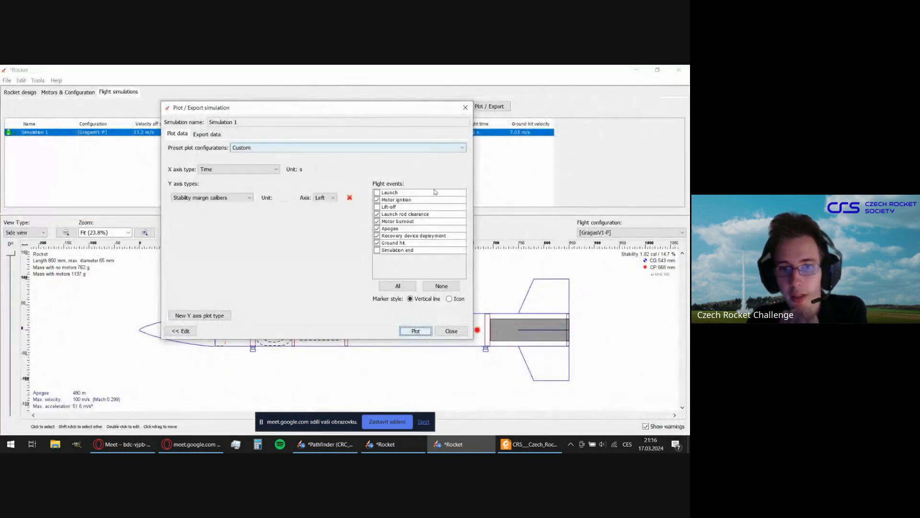
pyautogui.click(451, 331)
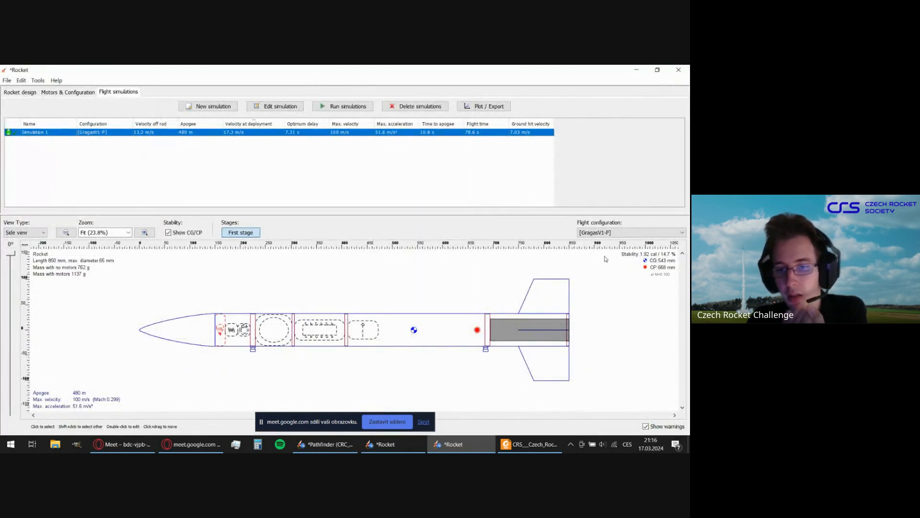
# Return to the rocket design and collapse the Body Tube's components in the component tree.
pyautogui.click(554, 295)
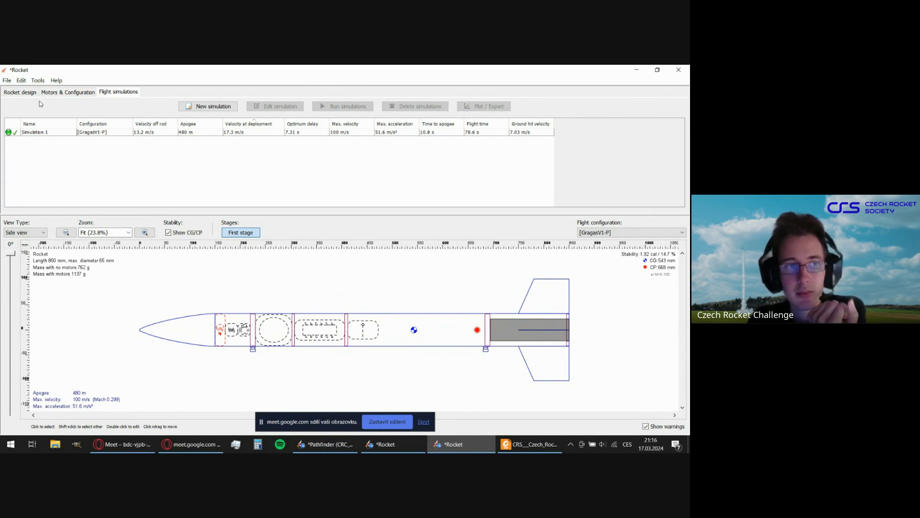
pyautogui.click(22, 93)
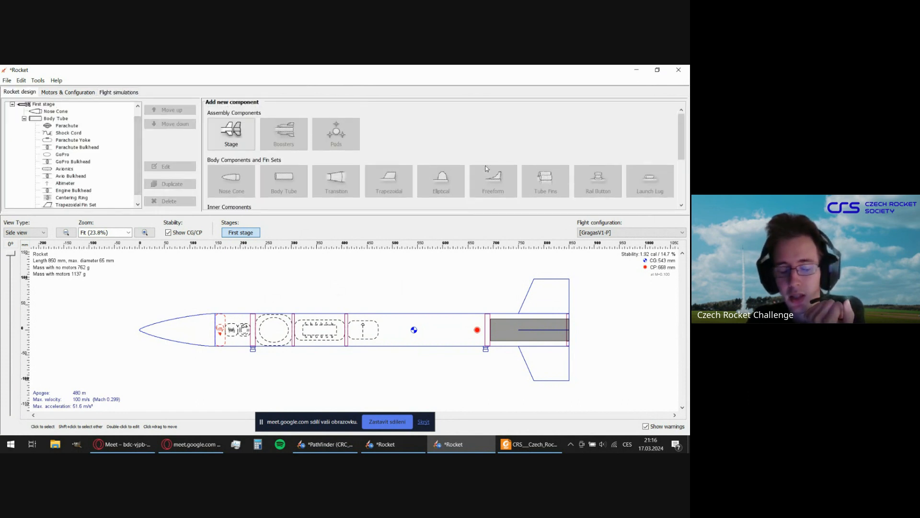
pyautogui.scroll(1, 51, 123)
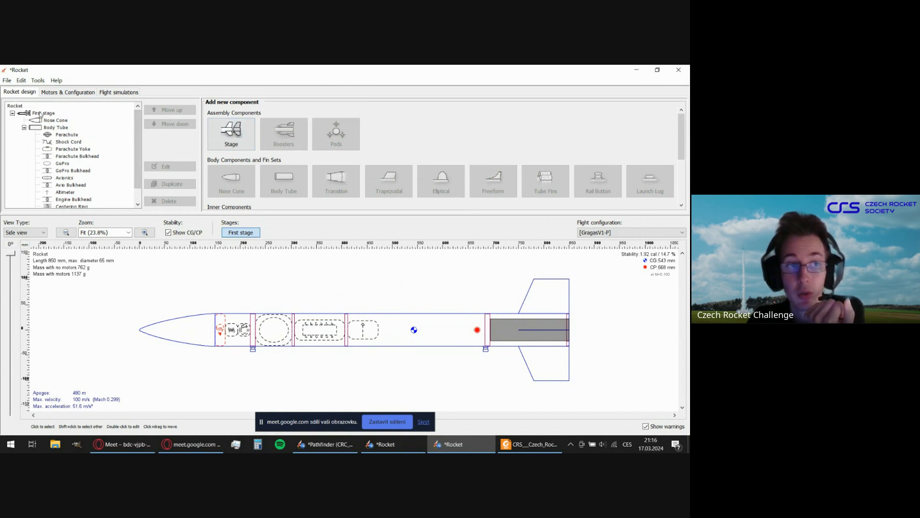
pyautogui.click(39, 114)
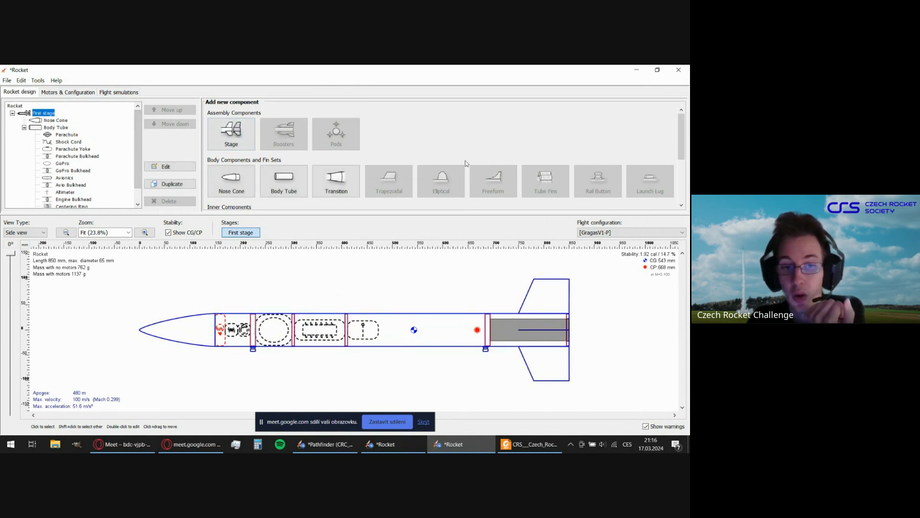
pyautogui.click(379, 280)
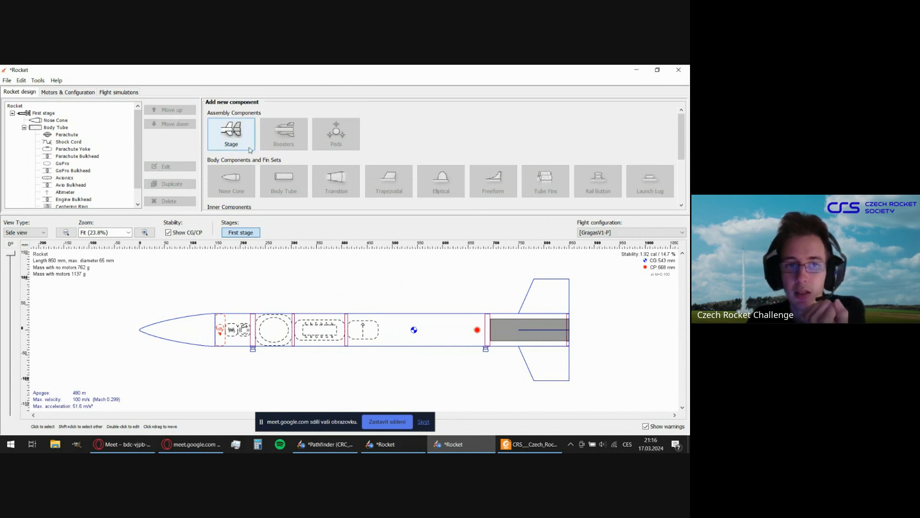
pyautogui.click(24, 127)
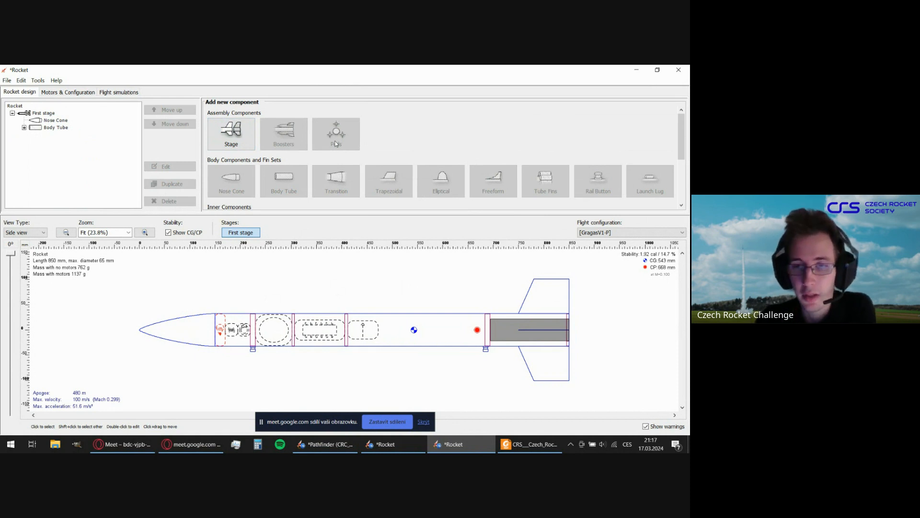
# Open the Two-stage rocket example design and accept its rocket configuration details.
pyautogui.click(6, 80)
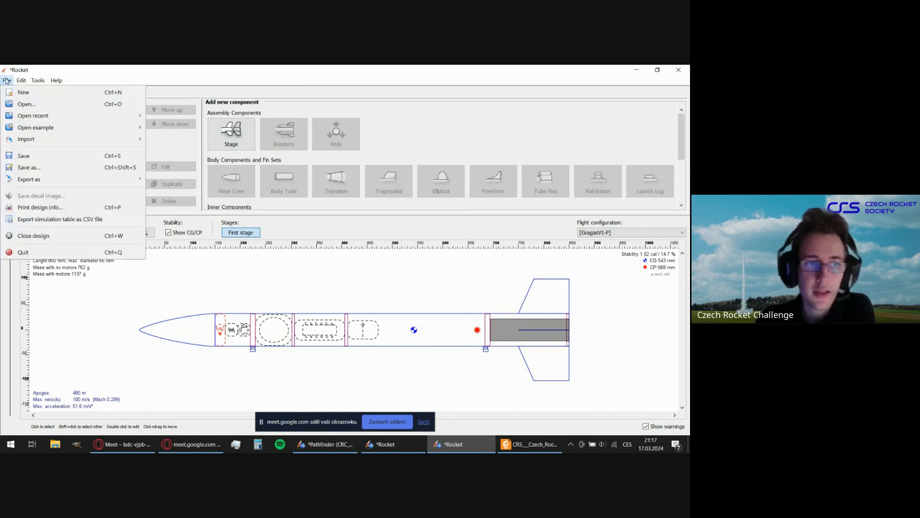
pyautogui.moveTo(10, 129)
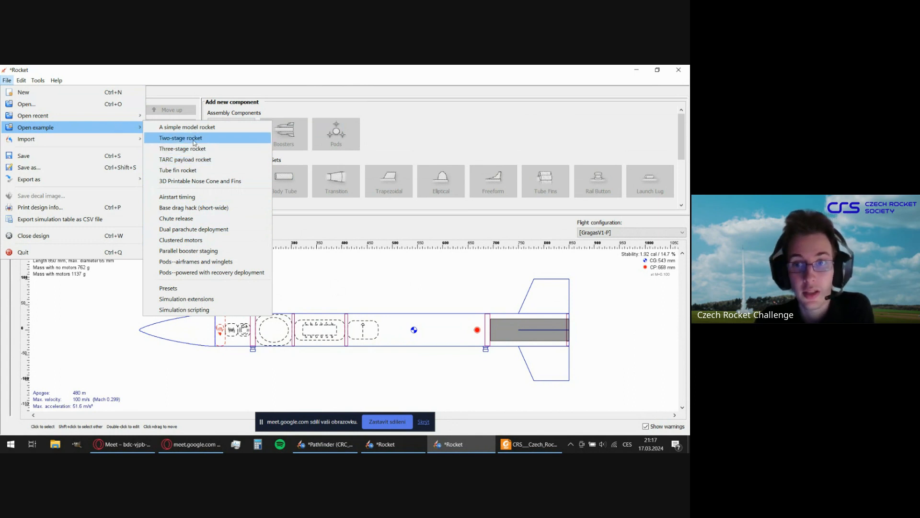
pyautogui.click(172, 138)
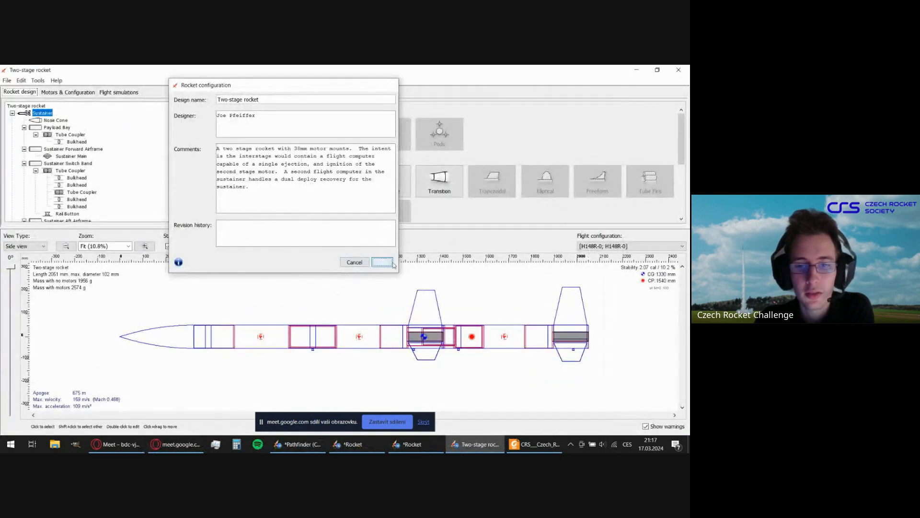
pyautogui.click(382, 262)
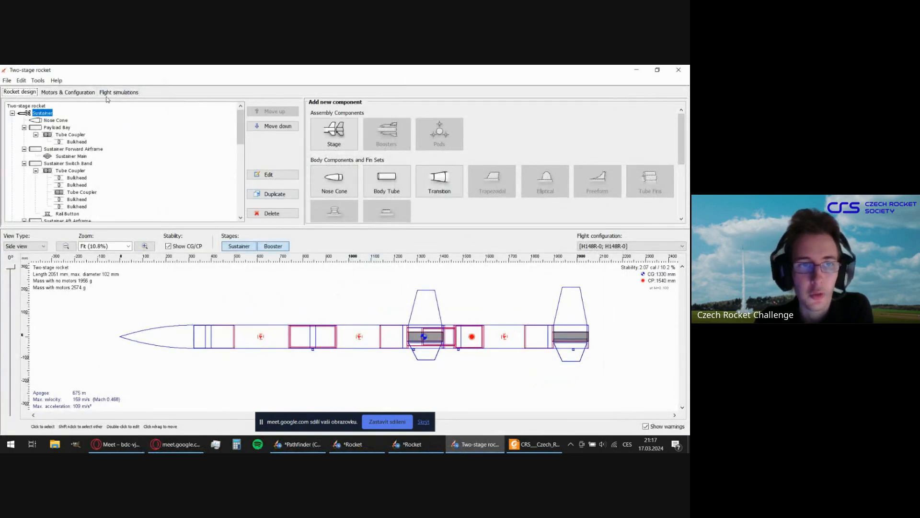
# Review the example's flight simulations, motor configurations and booster separation settings, and close the example without saving.
pyautogui.click(115, 92)
pyautogui.click(118, 144)
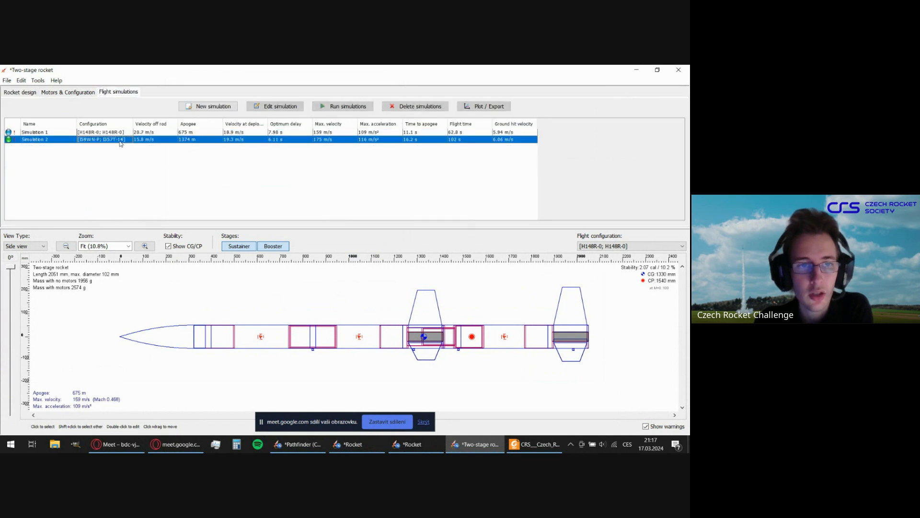
pyautogui.click(77, 92)
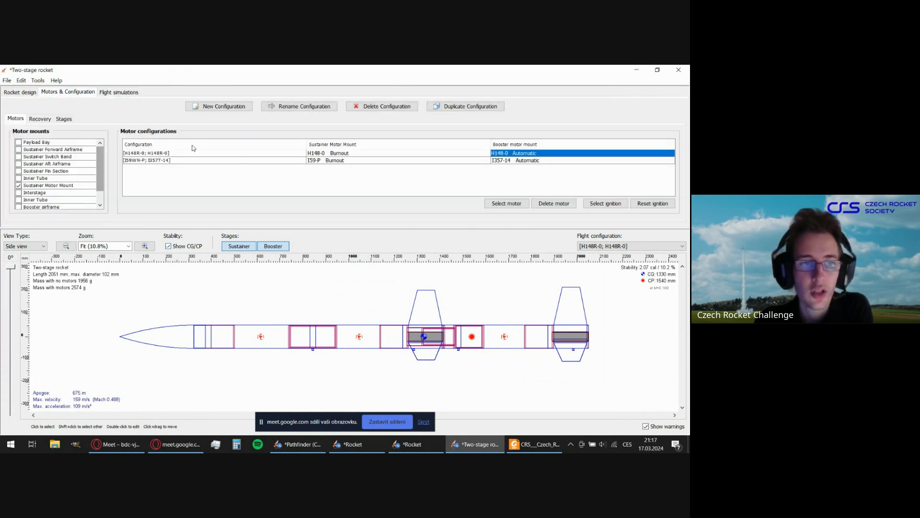
pyautogui.click(58, 119)
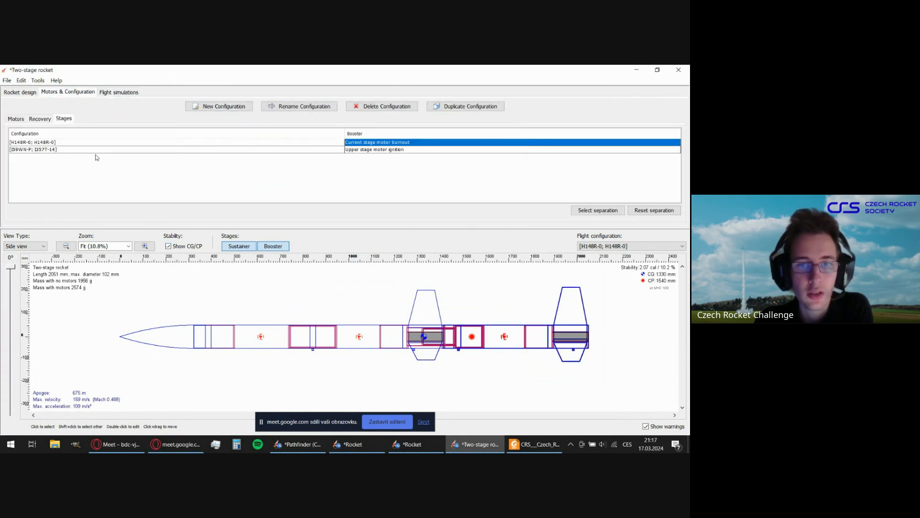
pyautogui.click(22, 92)
pyautogui.click(678, 69)
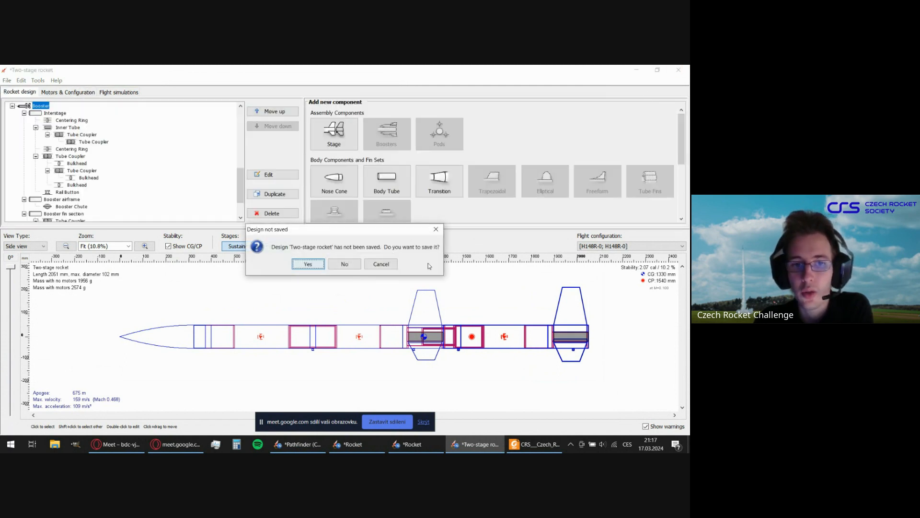
pyautogui.click(340, 265)
# Open the component analysis of the rocket, and reposition and enlarge its window to fit the whole stability table.
pyautogui.click(6, 81)
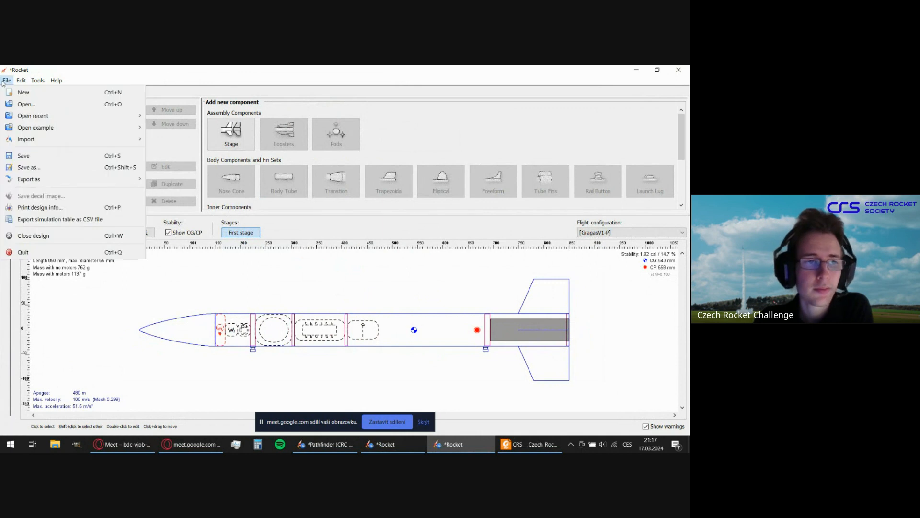
pyautogui.click(6, 81)
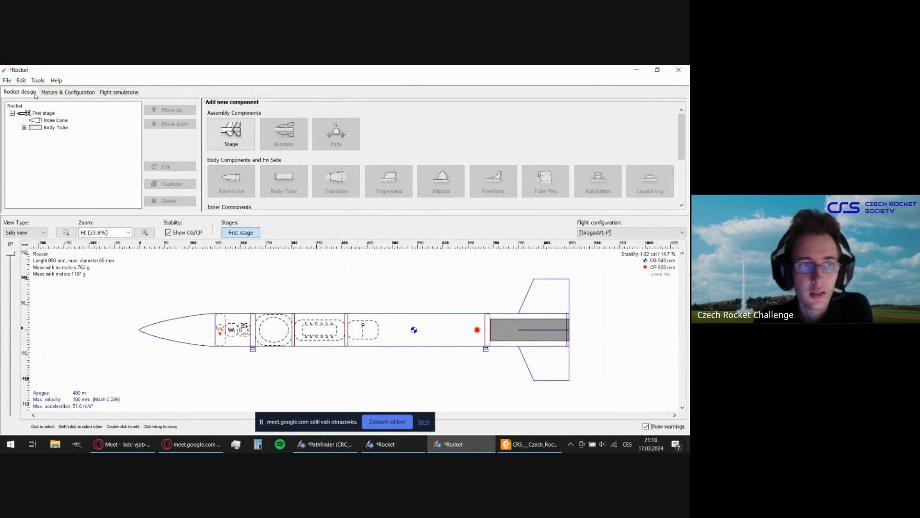
pyautogui.click(7, 80)
pyautogui.moveTo(19, 82)
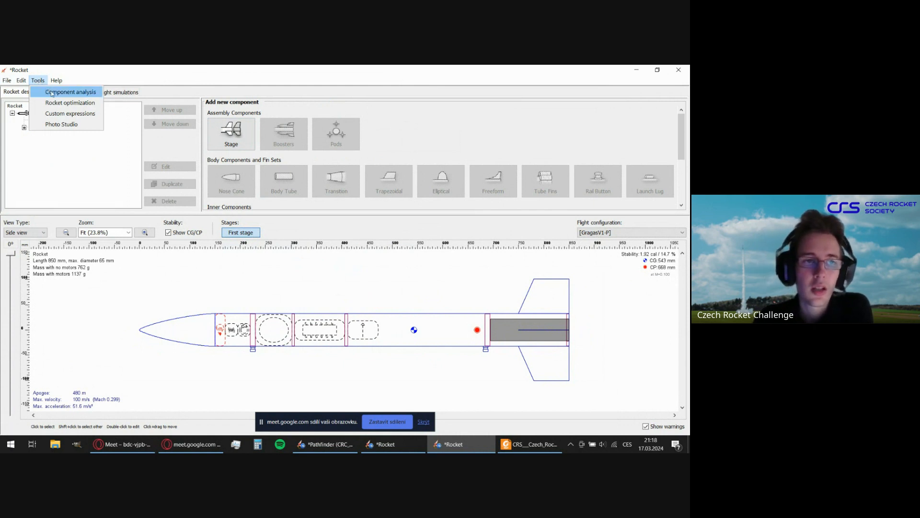
pyautogui.click(54, 93)
pyautogui.moveTo(222, 95); pyautogui.dragTo(414, 107)
pyautogui.moveTo(576, 307); pyautogui.dragTo(607, 368)
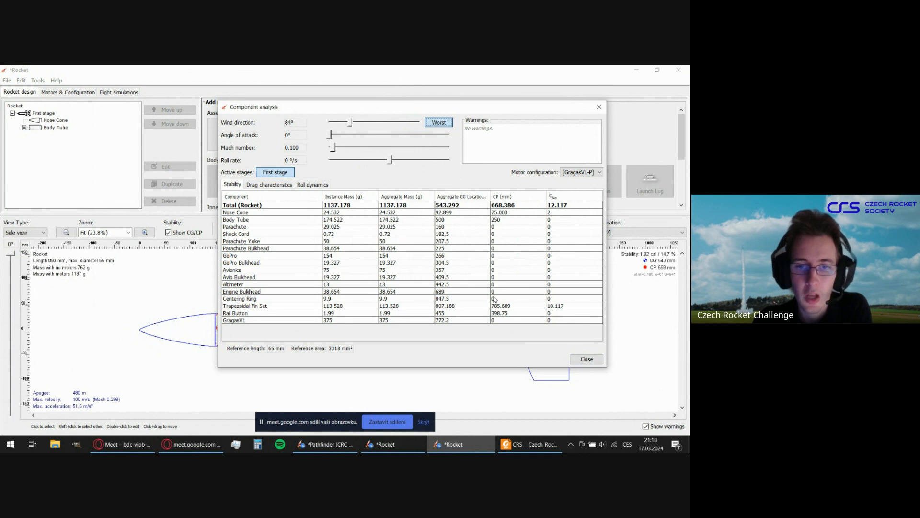
# Examine the masses and CG locations of individual components, from the Parachute down to the Altimeter, in the stability analysis.
pyautogui.click(234, 227)
pyautogui.click(241, 241)
pyautogui.click(241, 263)
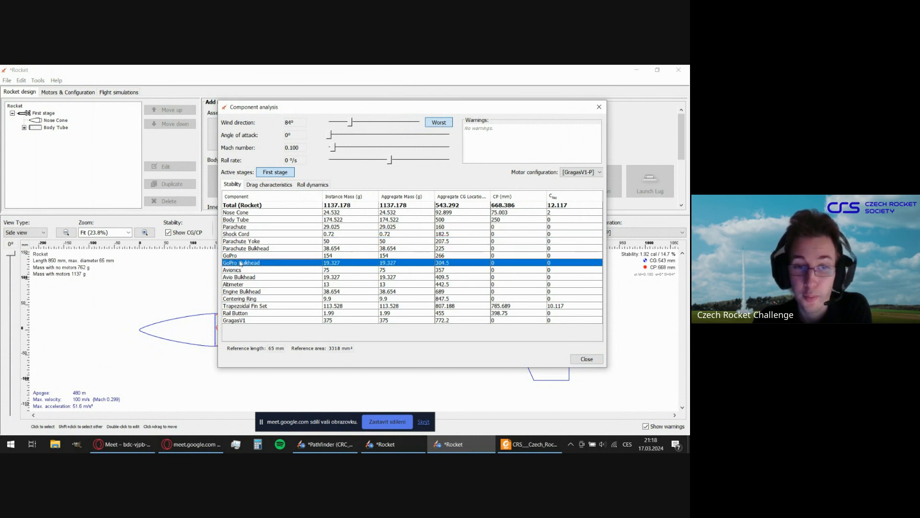
pyautogui.click(243, 285)
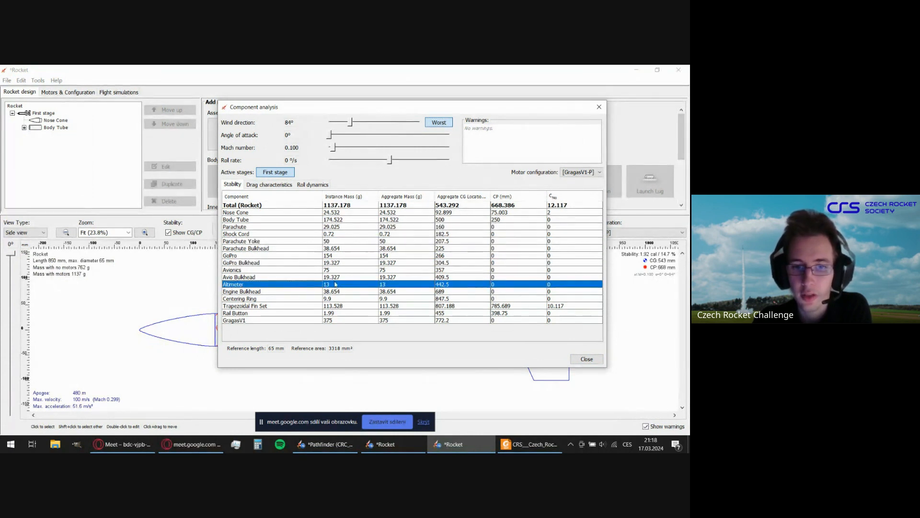
# Inspect the rocket's drag characteristics and roll dynamics, try a Mach number of 0.111, and close the component analysis.
pyautogui.click(269, 184)
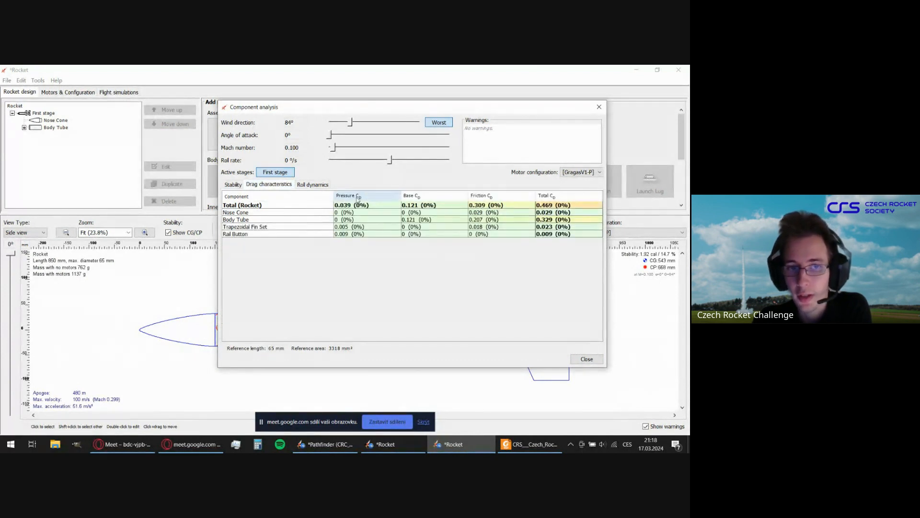
pyautogui.click(312, 185)
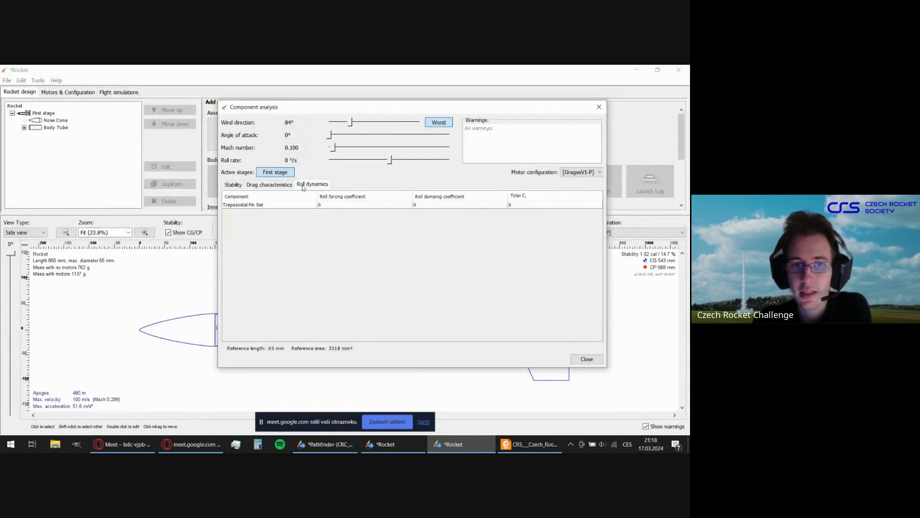
pyautogui.click(241, 186)
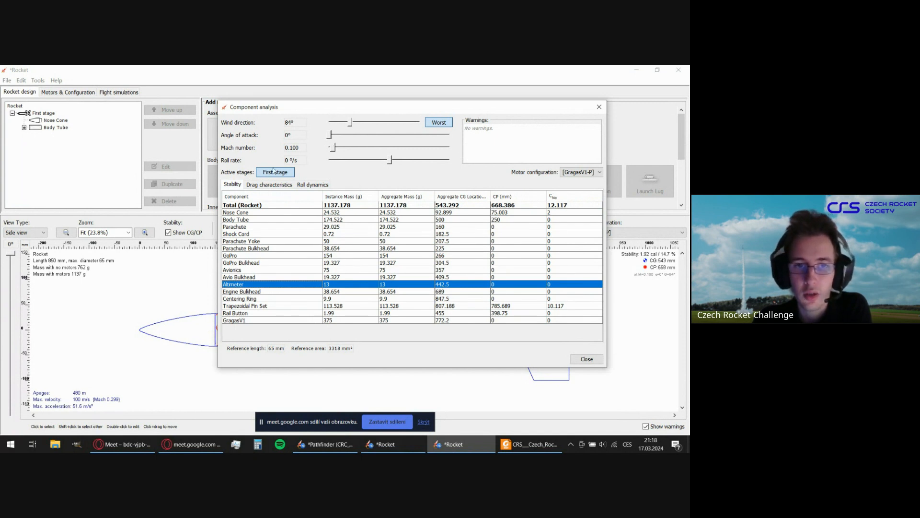
pyautogui.click(275, 185)
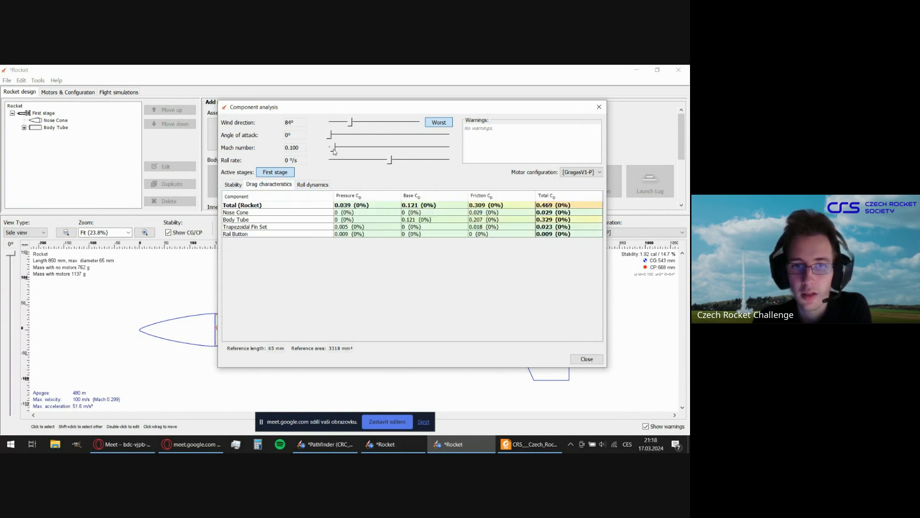
pyautogui.moveTo(334, 151); pyautogui.dragTo(334, 153)
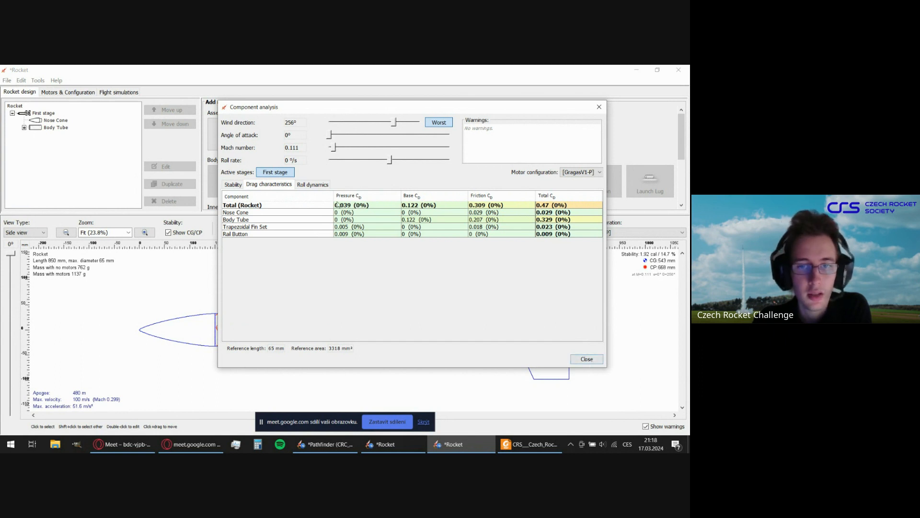
pyautogui.click(588, 361)
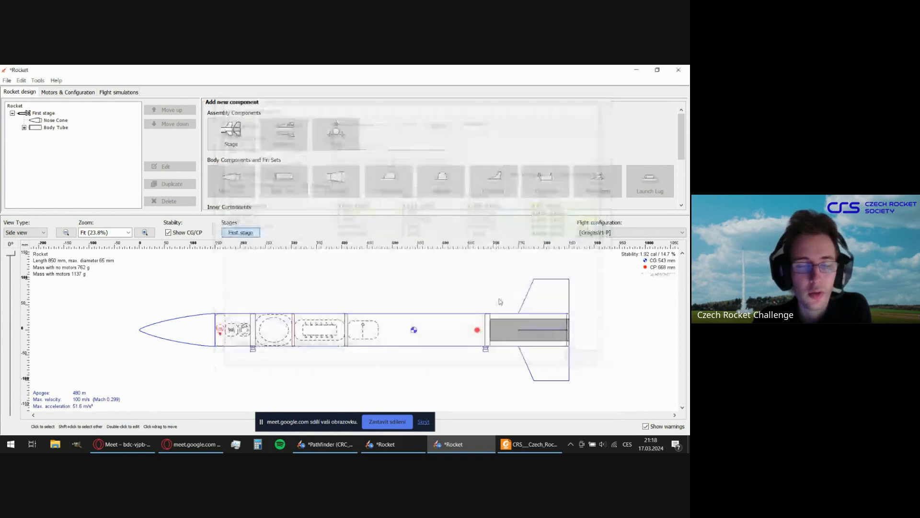
# Open the rocket optimization tool, look through the component parameters available for optimization, and close it.
pyautogui.click(39, 81)
pyautogui.moveTo(56, 86)
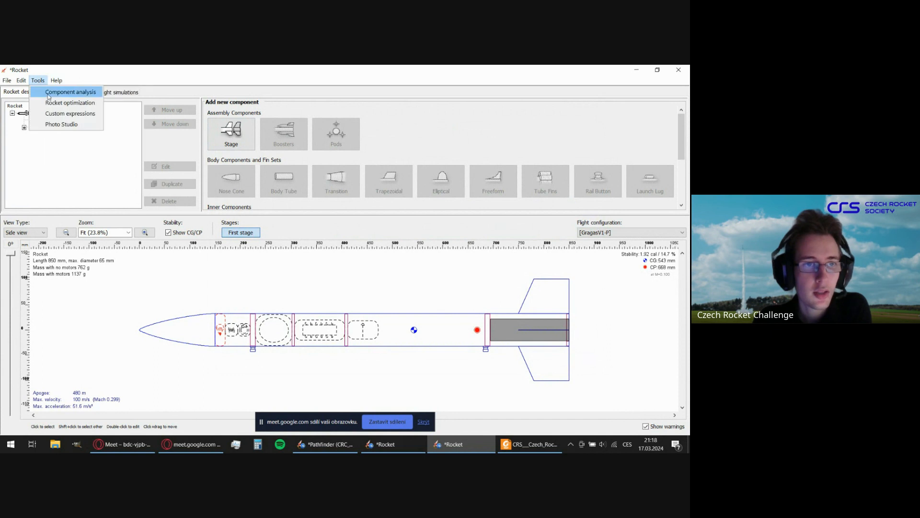
pyautogui.click(57, 103)
pyautogui.moveTo(366, 122); pyautogui.dragTo(345, 96)
pyautogui.scroll(-2, 391, 165)
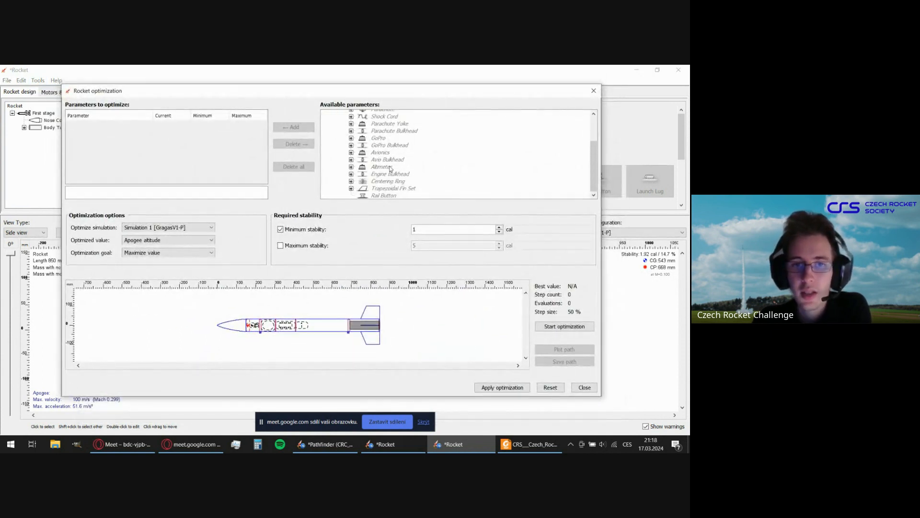
pyautogui.scroll(2, 391, 168)
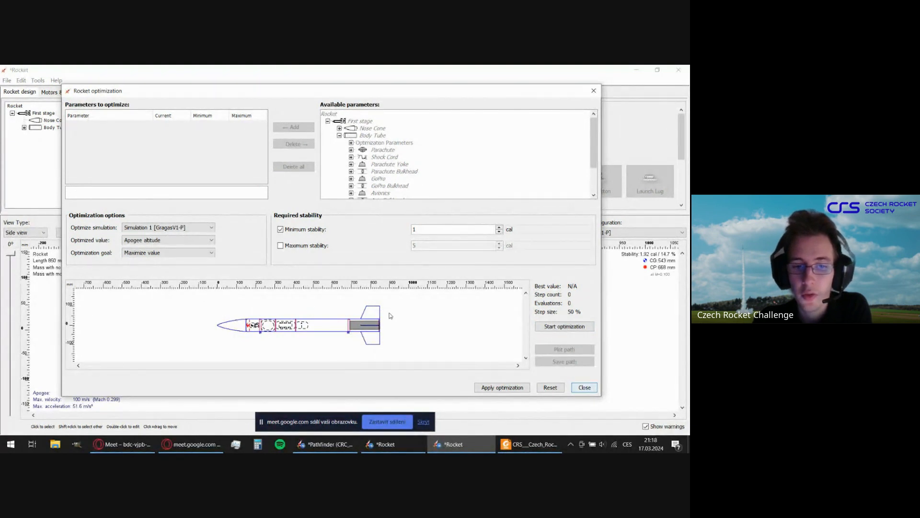
pyautogui.scroll(-2, 388, 169)
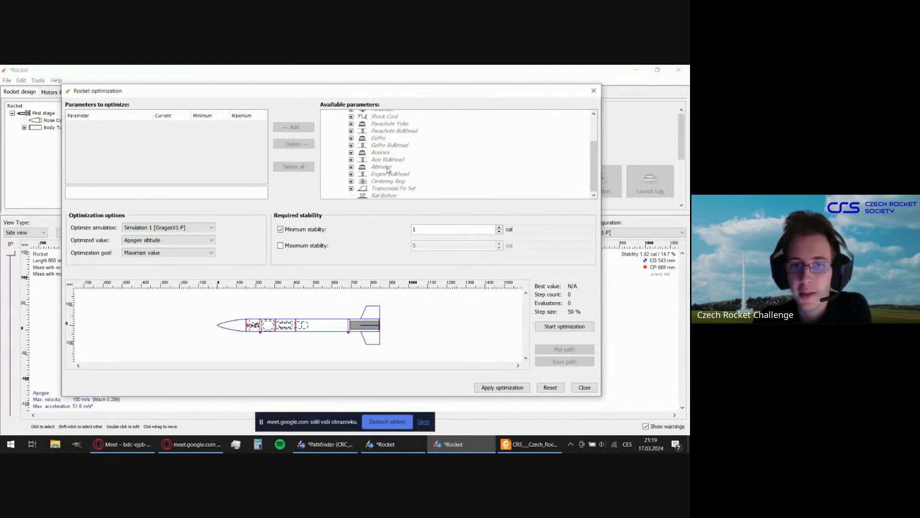
pyautogui.scroll(2, 388, 170)
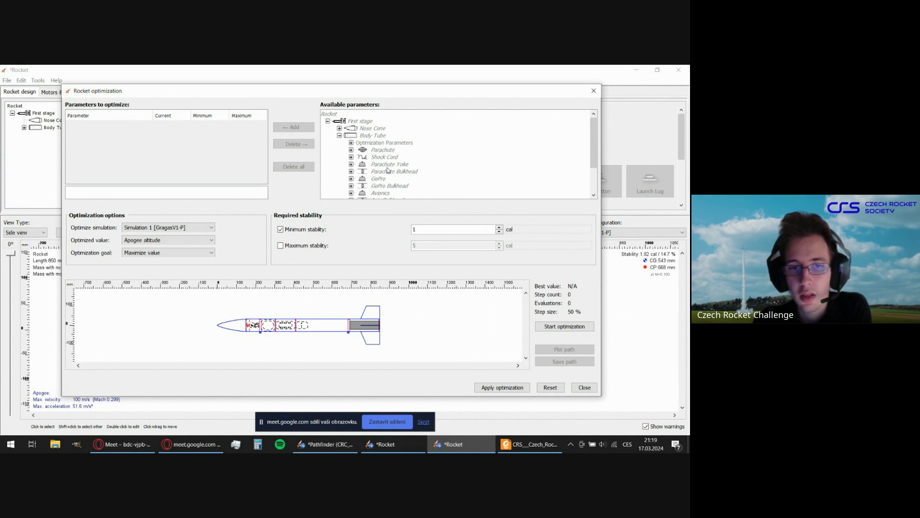
pyautogui.click(585, 387)
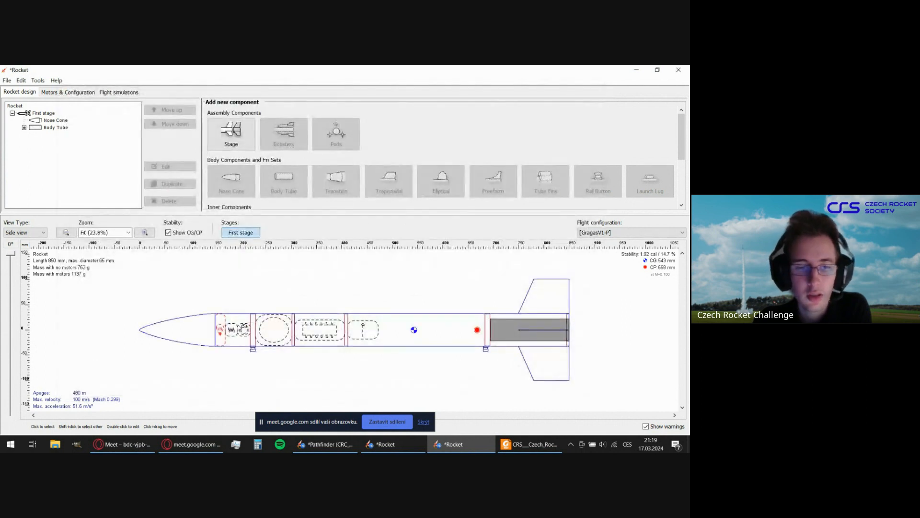
# Add a Mass Component of 30 g inside the nose cone, placed 32 mm from the top of the parent component.
pyautogui.click(178, 327)
pyautogui.scroll(-3, 394, 193)
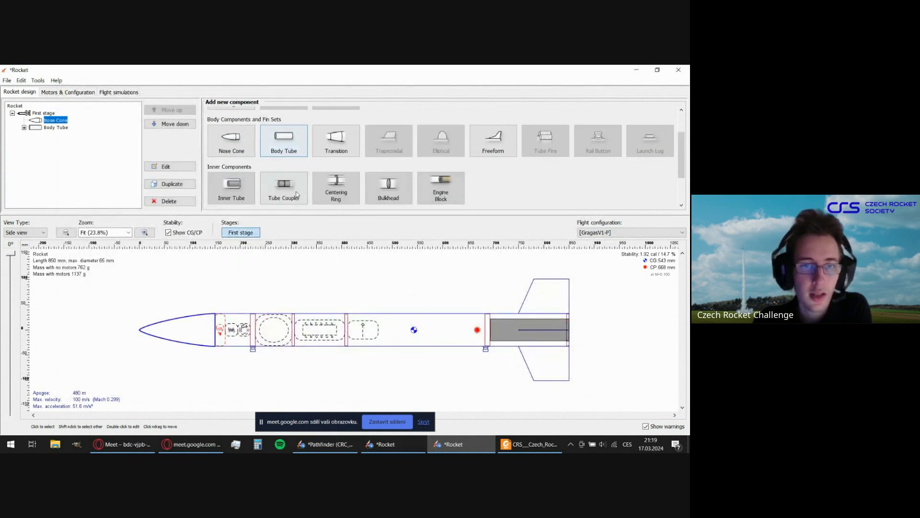
pyautogui.click(394, 193)
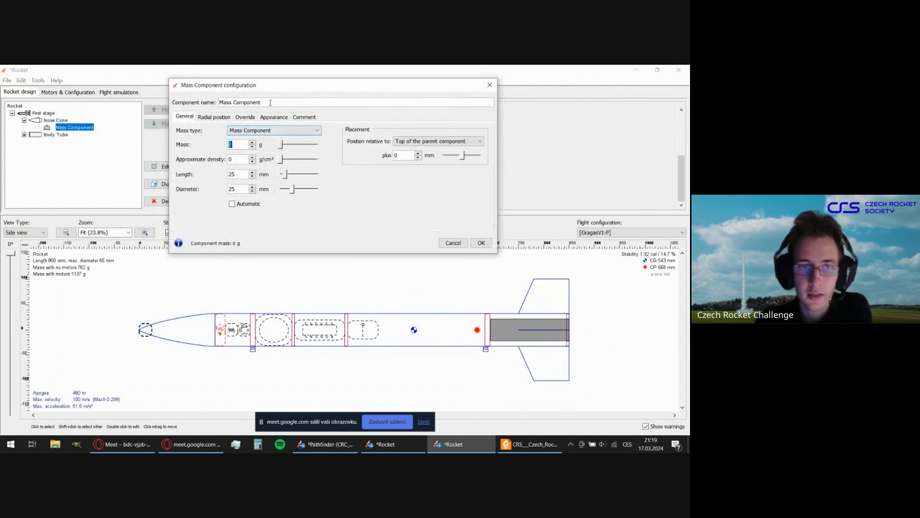
pyautogui.write('30')
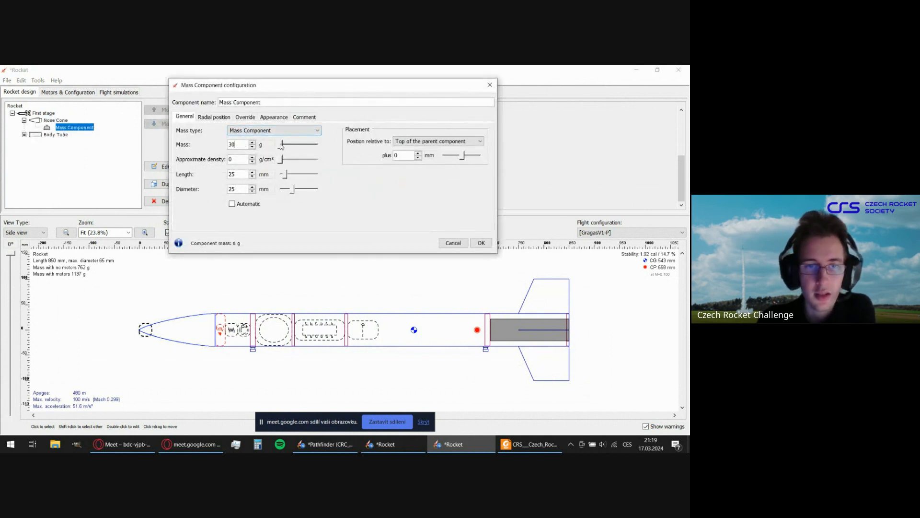
pyautogui.click(240, 158)
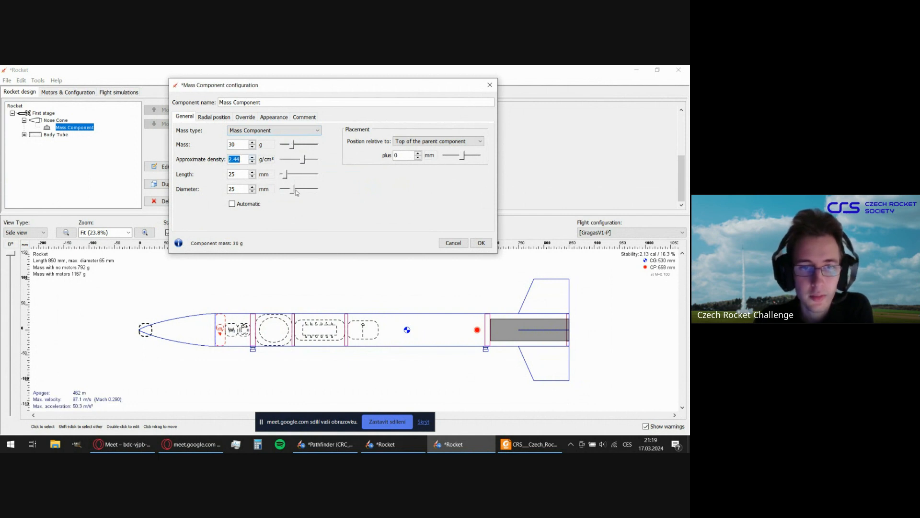
pyautogui.moveTo(463, 156); pyautogui.dragTo(466, 157)
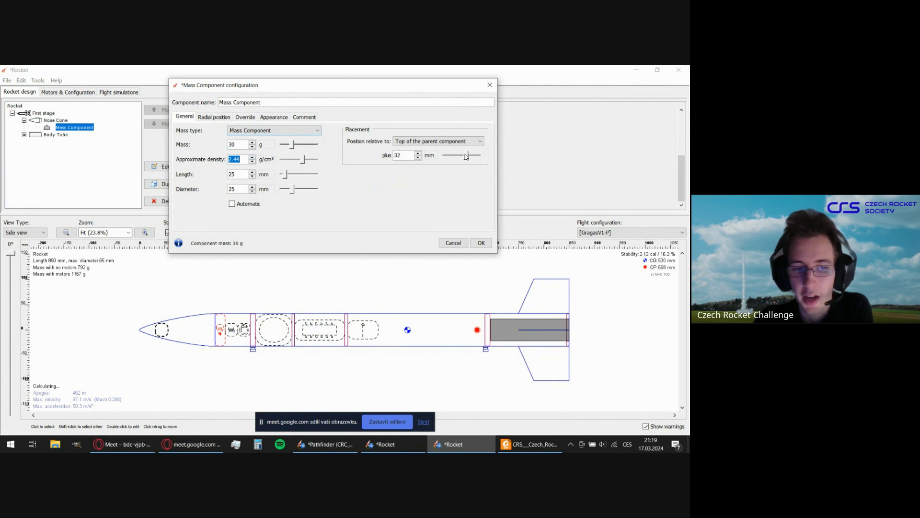
pyautogui.click(481, 243)
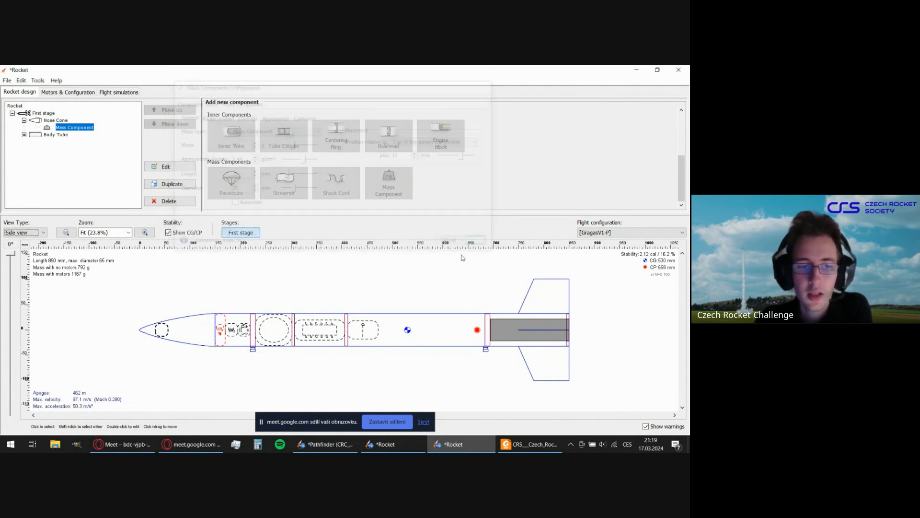
pyautogui.click(161, 295)
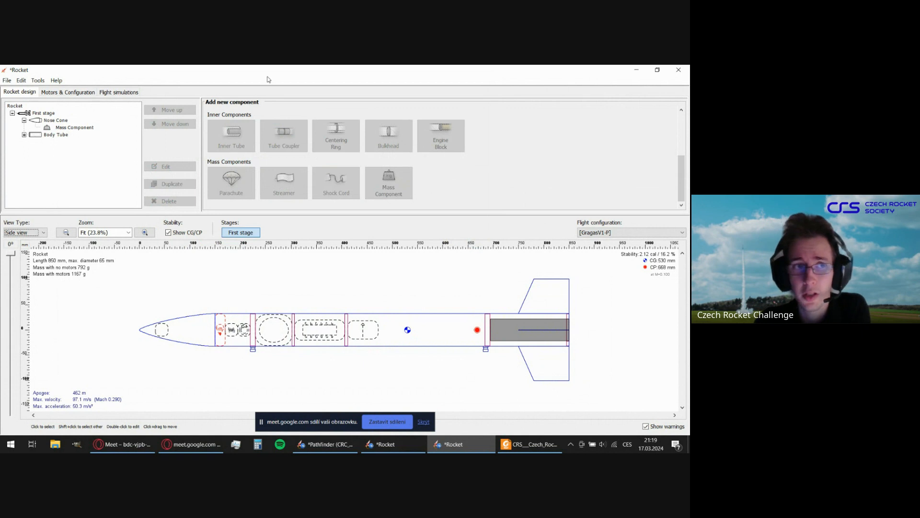
# Open the rocket optimization tool and add the Mass and Position of the nose cone's Mass Component as parameters to optimize.
pyautogui.click(38, 80)
pyautogui.click(67, 103)
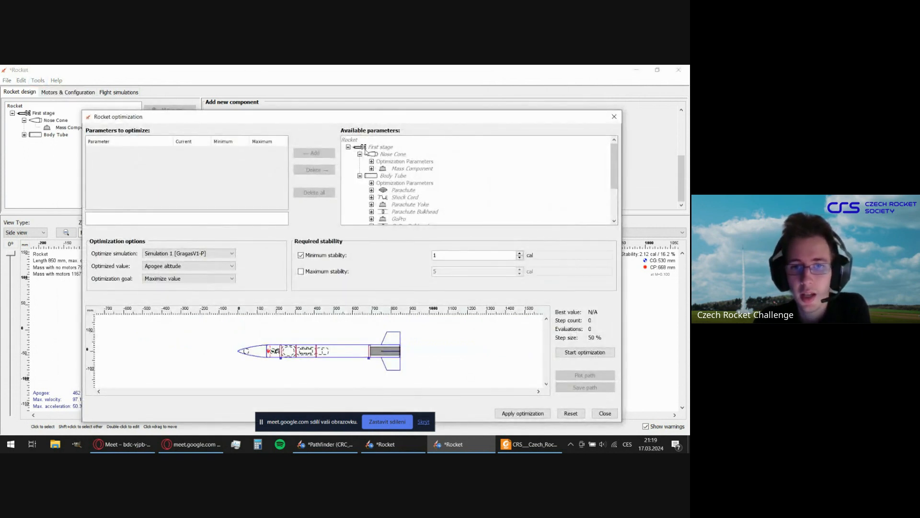
pyautogui.click(411, 169)
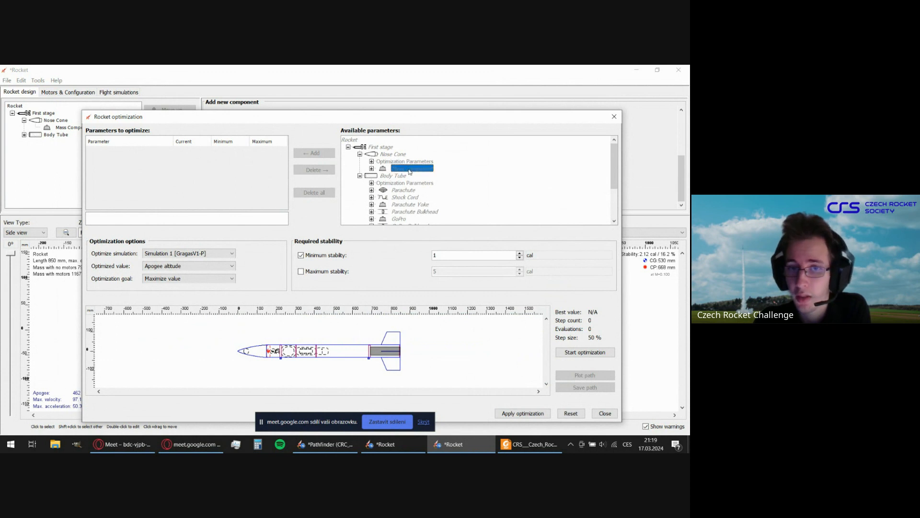
pyautogui.click(372, 169)
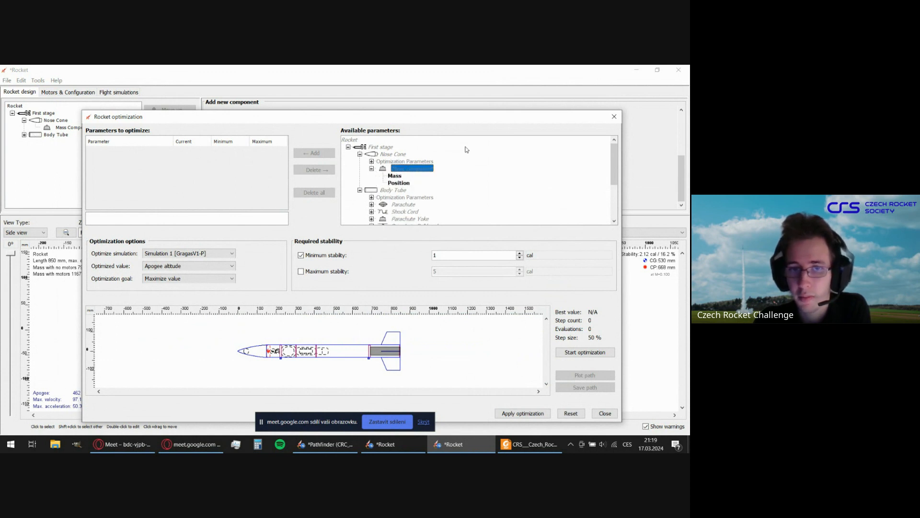
pyautogui.click(395, 176)
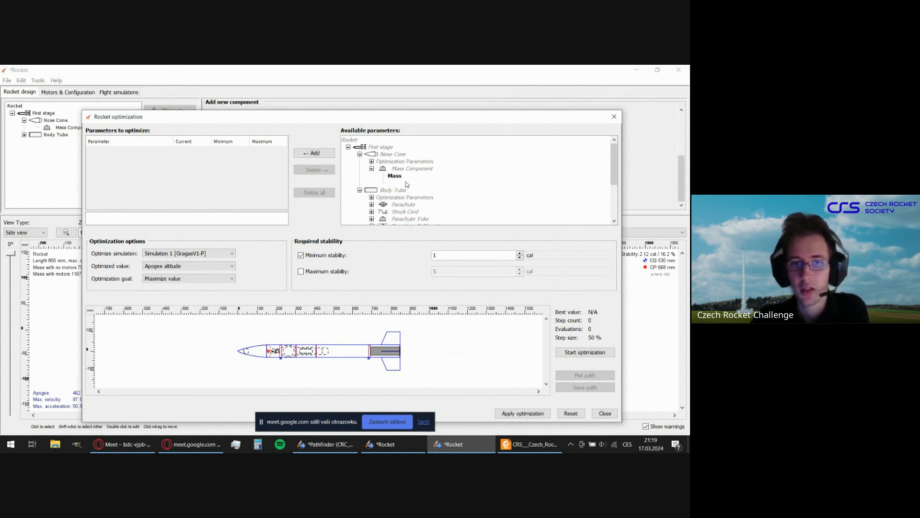
pyautogui.click(403, 185)
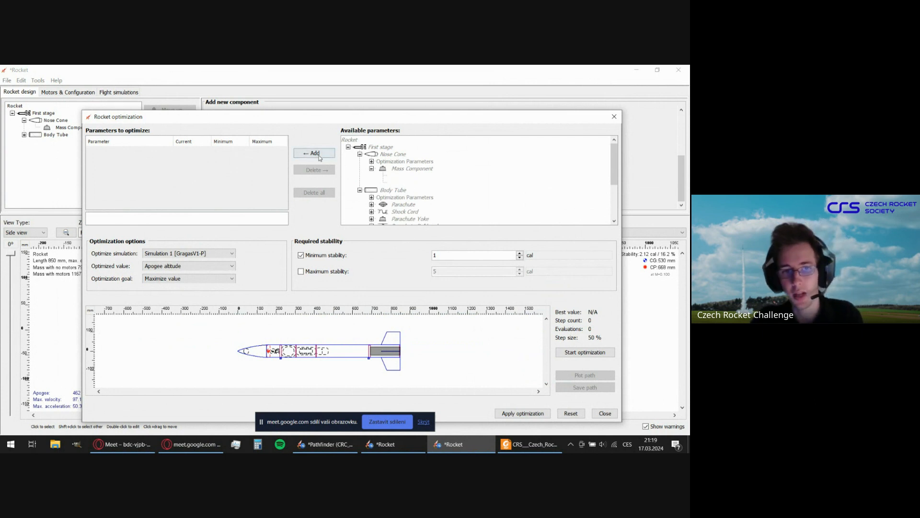
pyautogui.click(319, 157)
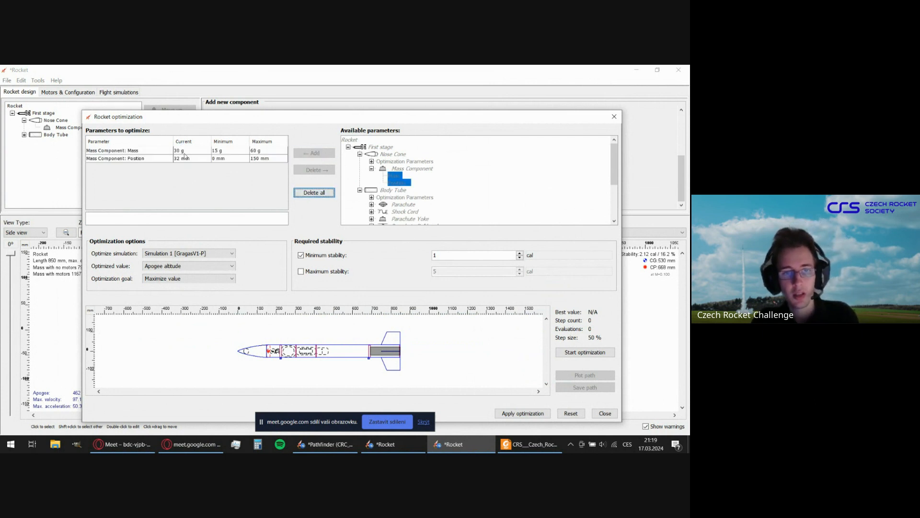
# Set the minimum mass of the Mass Component to 5 g and the required minimum stability to 2.2 cal.
pyautogui.doubleClick(216, 150)
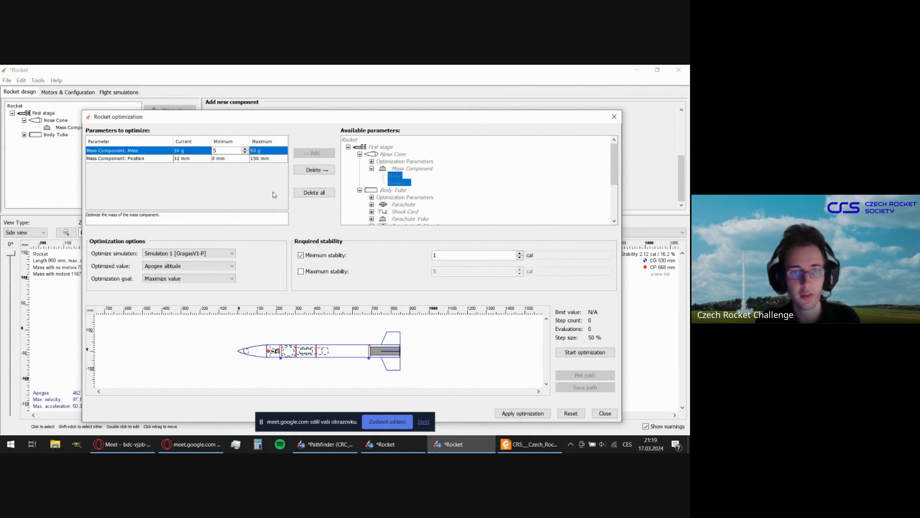
pyautogui.doubleClick(222, 157)
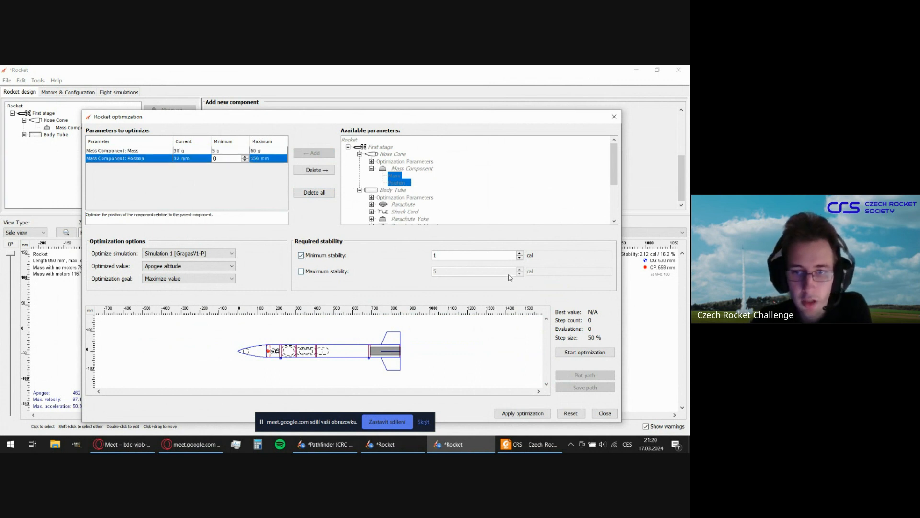
pyautogui.click(467, 256)
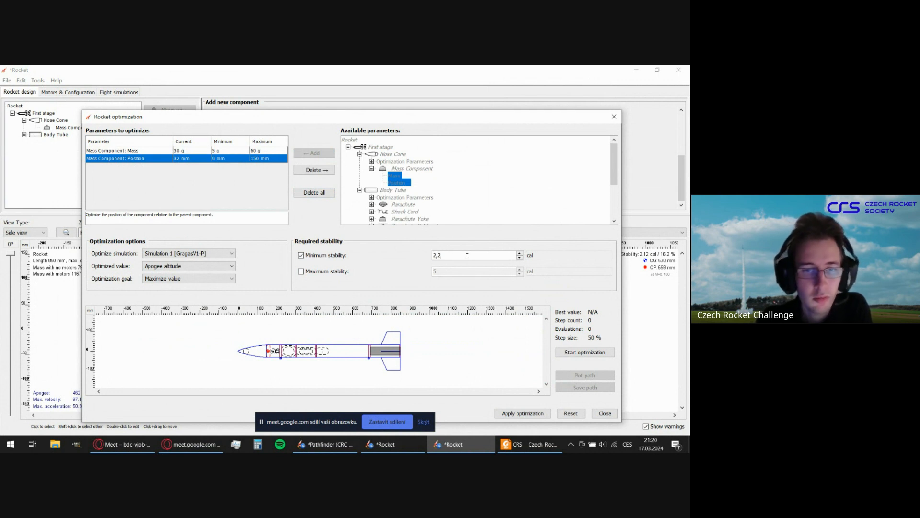
# Review the available optimized values and optimization goals, keeping Apogee altitude and Maximize value.
pyautogui.click(209, 266)
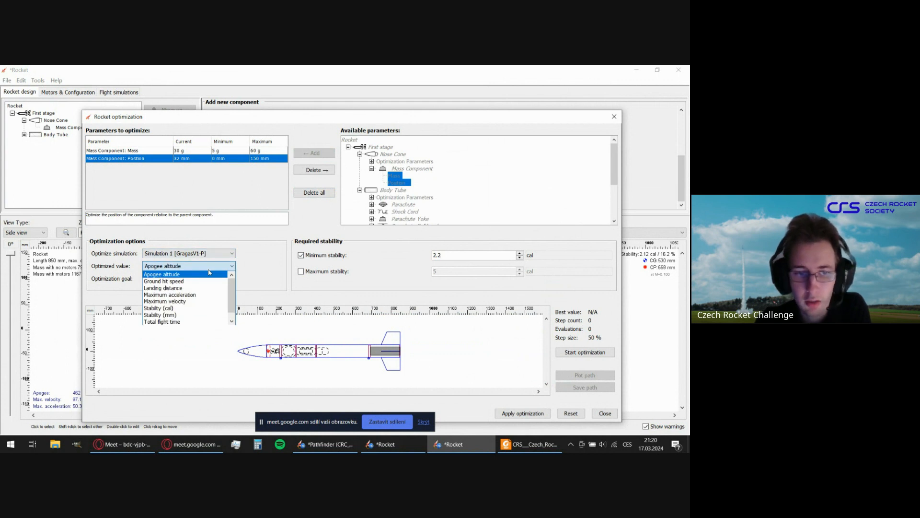
pyautogui.scroll(-1, 207, 280)
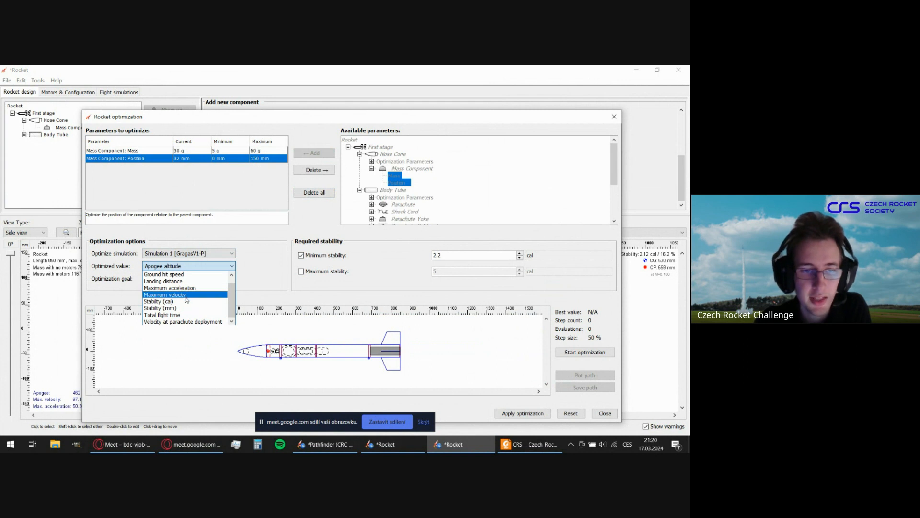
pyautogui.click(287, 245)
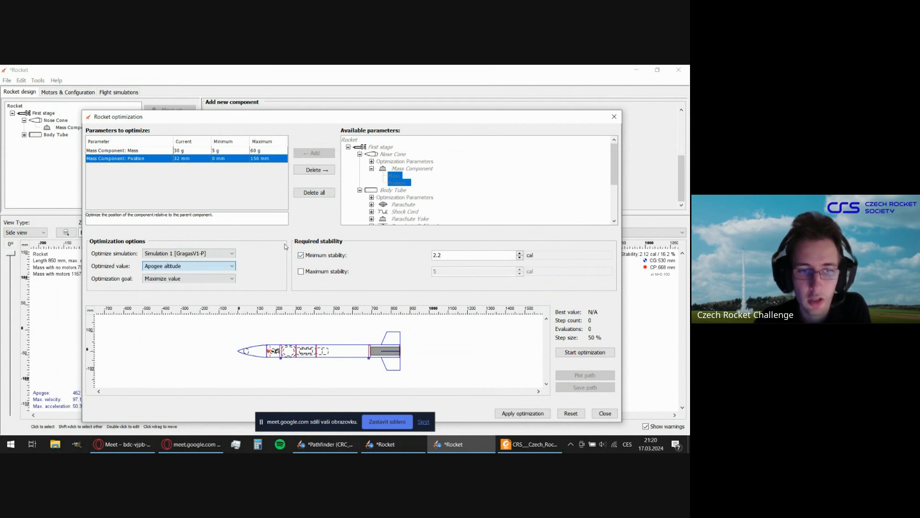
pyautogui.click(207, 283)
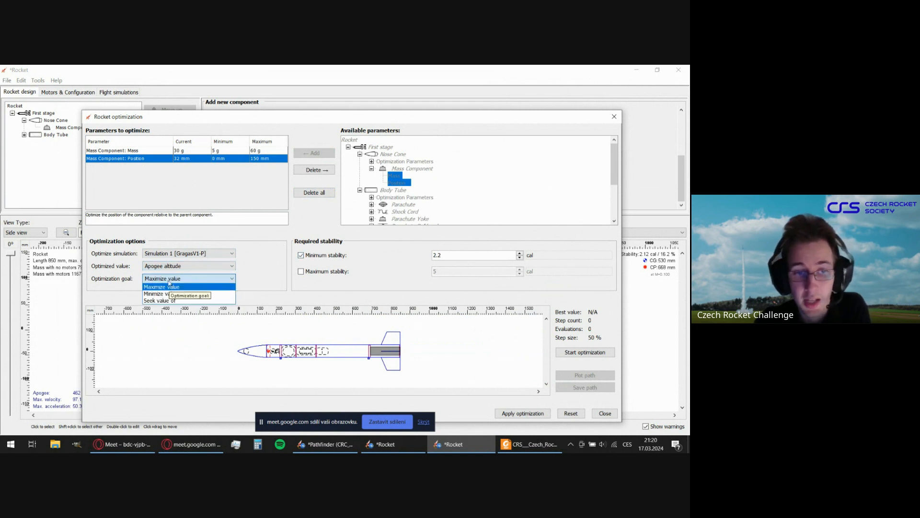
pyautogui.click(263, 276)
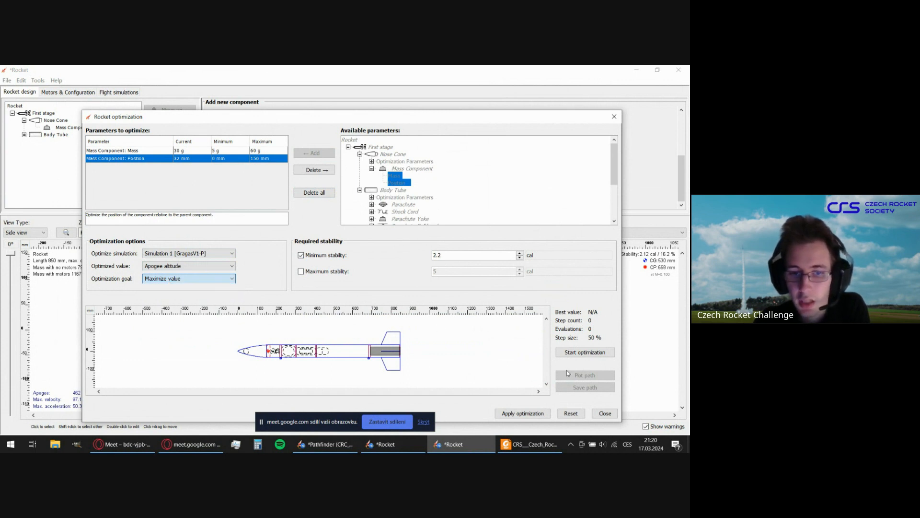
# Run the optimization and apply its result to the rocket design, closing the optimization tool.
pyautogui.click(589, 354)
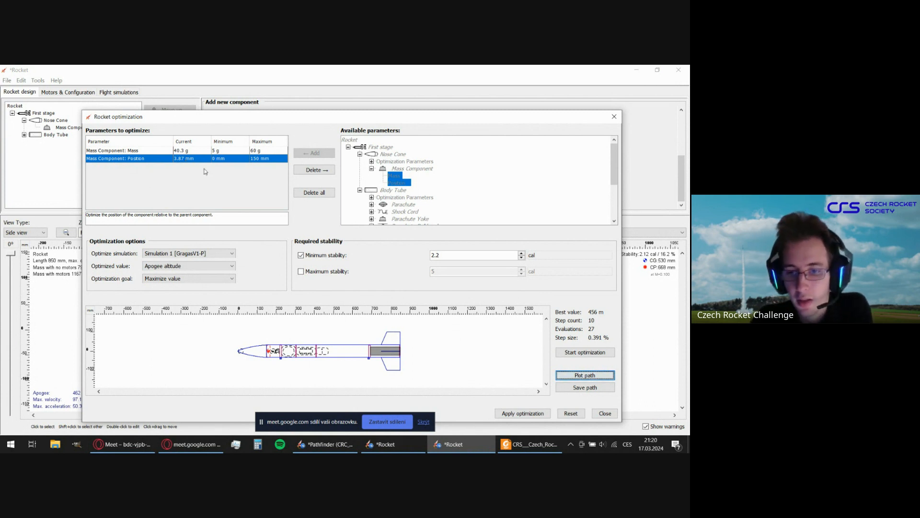
pyautogui.click(509, 416)
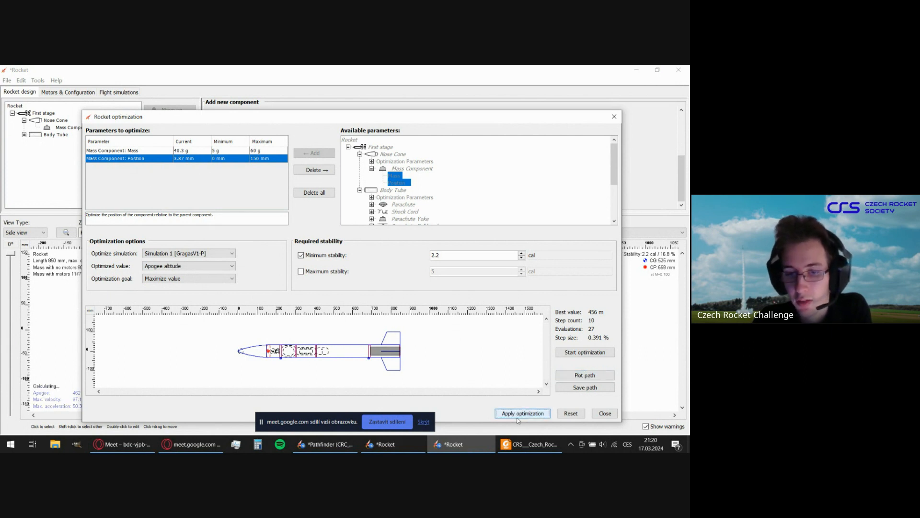
pyautogui.click(604, 413)
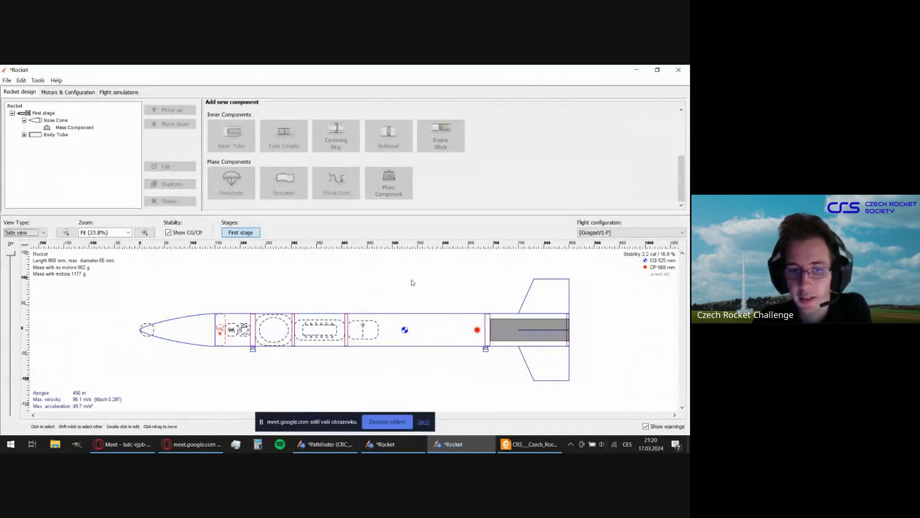
# Try offsetting the trapezoidal fin set by 240 mm from the bottom of the body tube, and discard the change.
pyautogui.click(35, 83)
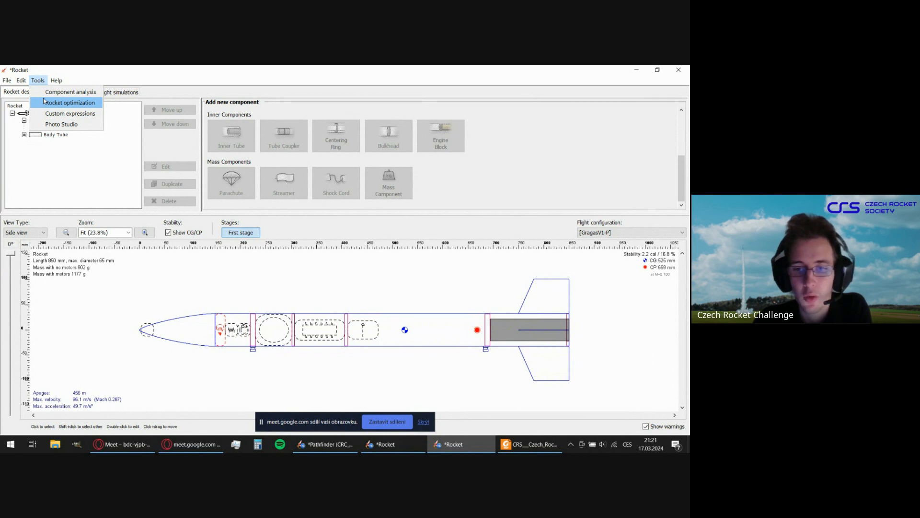
pyautogui.click(540, 289)
pyautogui.click(551, 296)
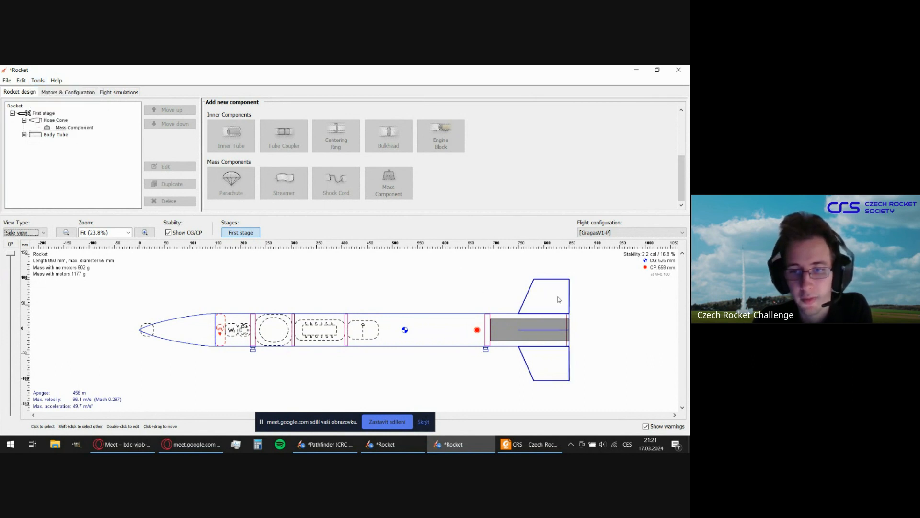
pyautogui.click(468, 289)
pyautogui.doubleClick(538, 302)
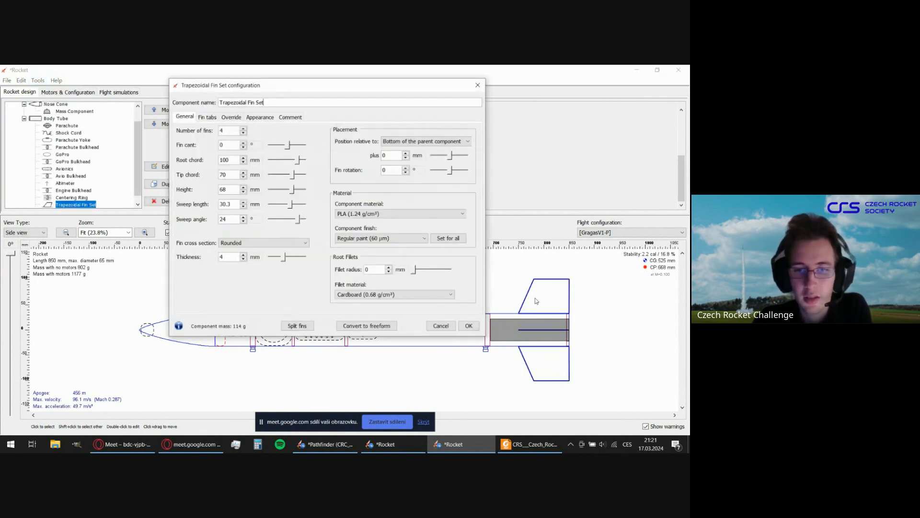
pyautogui.moveTo(362, 89); pyautogui.dragTo(254, 87)
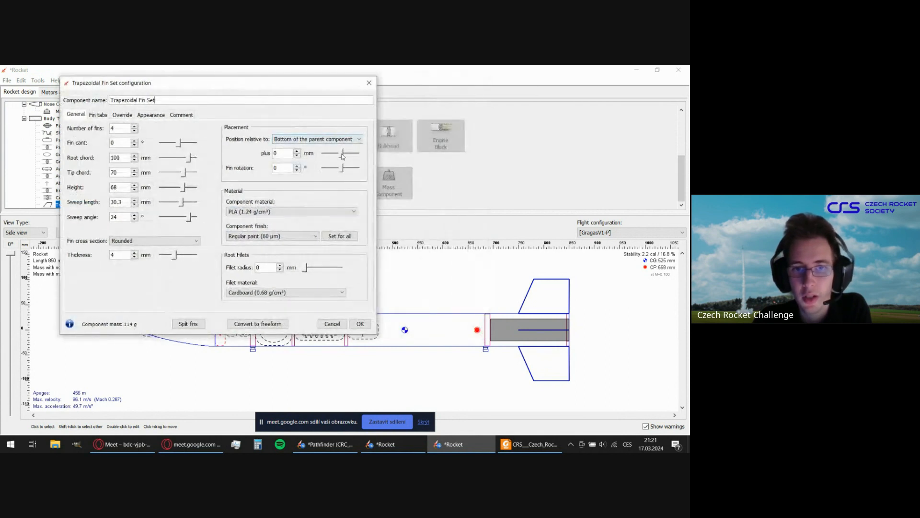
pyautogui.moveTo(342, 154); pyautogui.dragTo(352, 154)
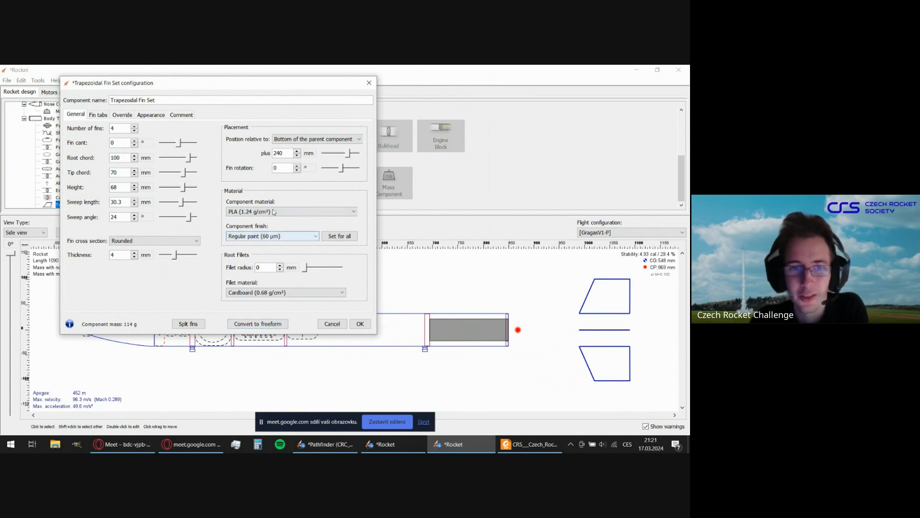
pyautogui.click(332, 324)
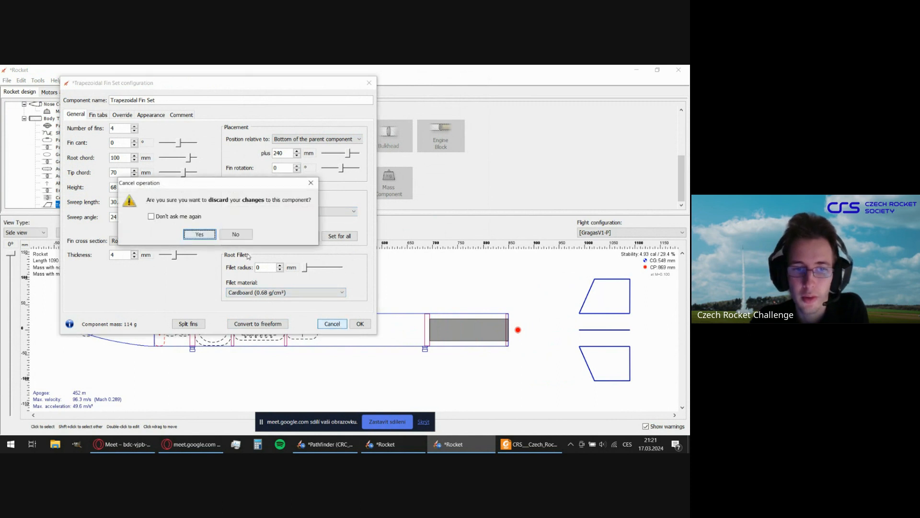
pyautogui.click(199, 234)
# Open the rocket in Photo Studio and change the sky image to Frozen Lake.
pyautogui.click(39, 79)
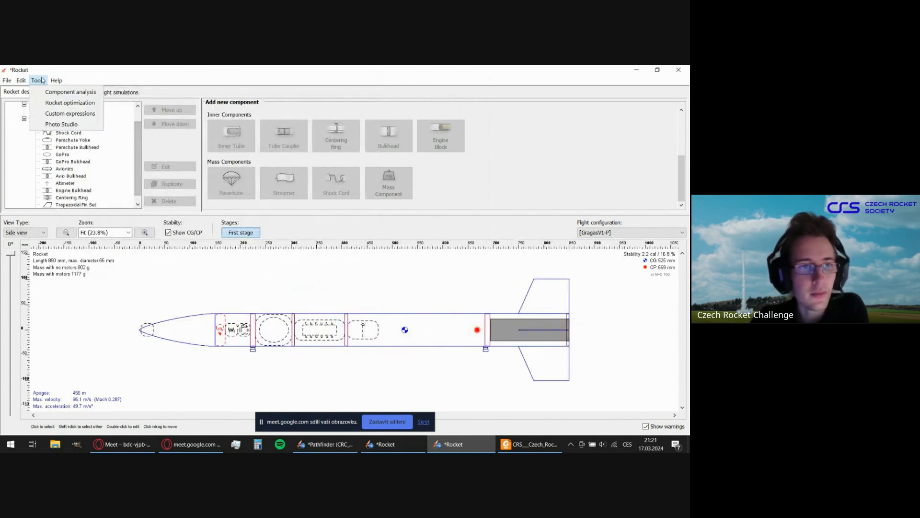
pyautogui.click(67, 124)
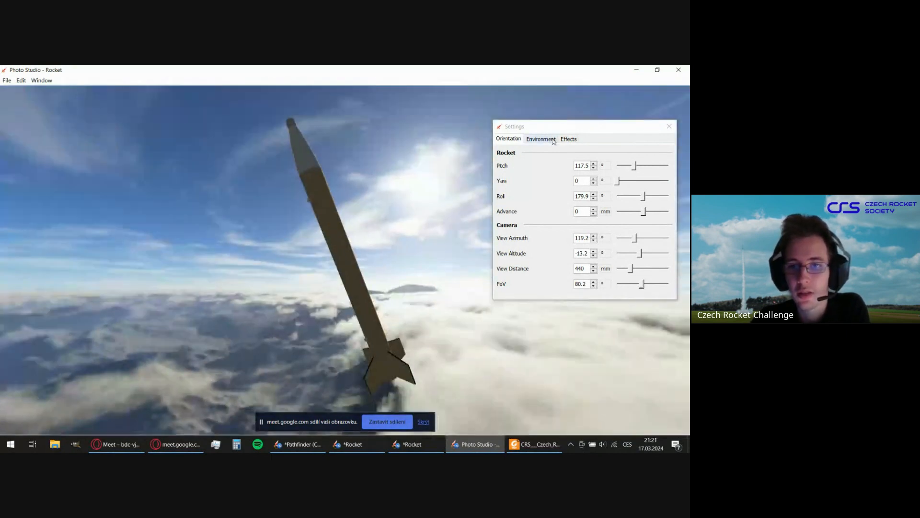
pyautogui.click(553, 141)
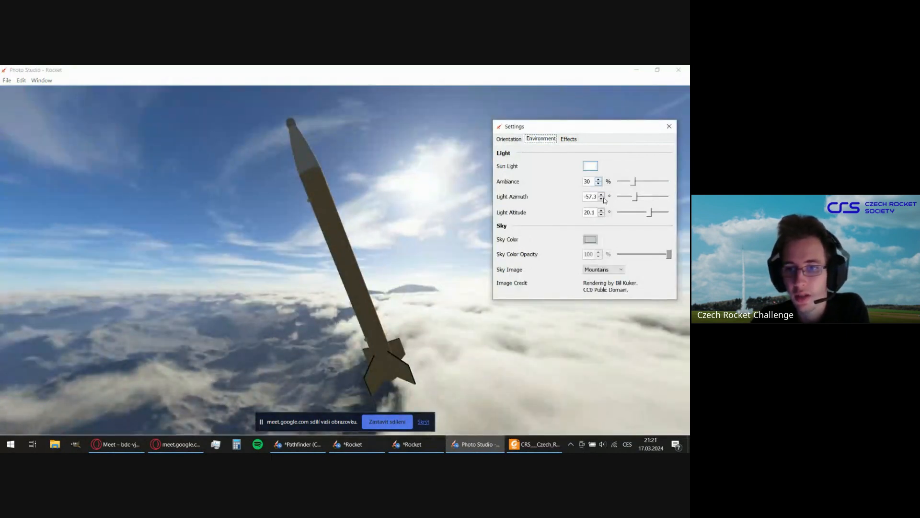
pyautogui.click(570, 140)
pyautogui.click(541, 138)
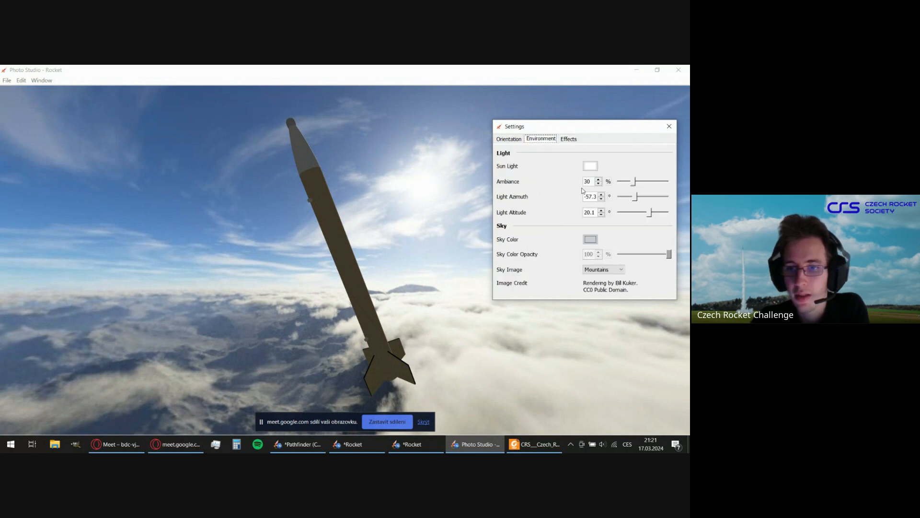
pyautogui.click(600, 269)
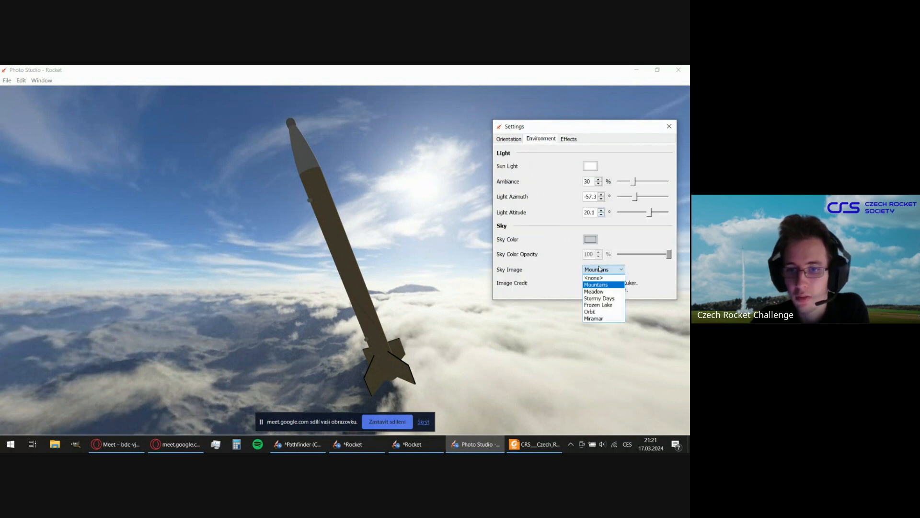
pyautogui.click(607, 307)
# Orient the rocket in the scene with pitch 92°, yaw 237°, roll 0° and advance -415 mm, and close Photo Studio.
pyautogui.moveTo(393, 266); pyautogui.dragTo(253, 383)
pyautogui.scroll(-5, 273, 296)
pyautogui.click(509, 138)
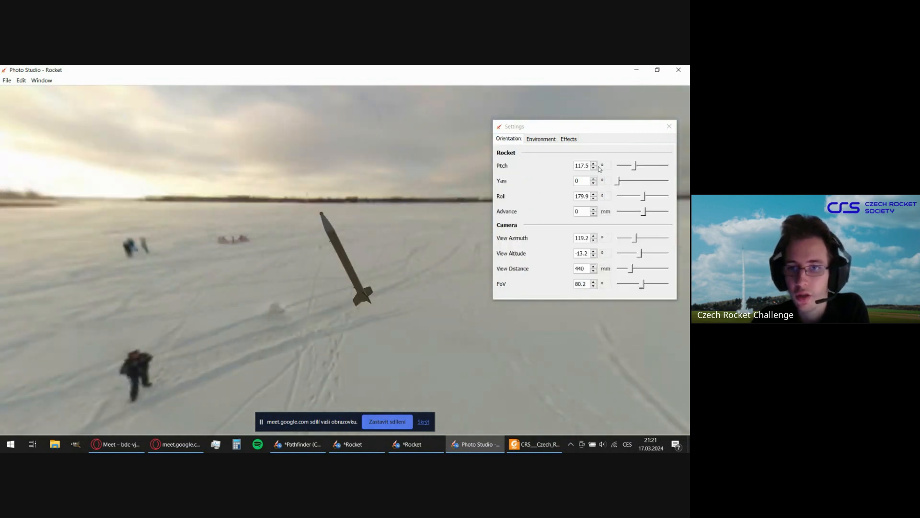
pyautogui.moveTo(637, 169); pyautogui.dragTo(619, 168)
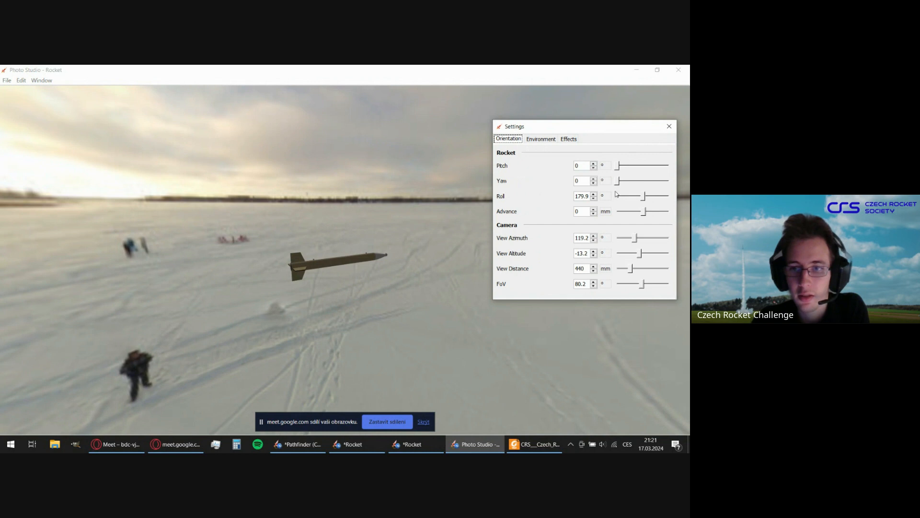
pyautogui.moveTo(644, 196); pyautogui.dragTo(631, 211)
pyautogui.moveTo(618, 181)
pyautogui.mouseDown()
pyautogui.moveTo(652, 180)
pyautogui.moveTo(623, 172)
pyautogui.mouseUp()
pyautogui.moveTo(424, 267); pyautogui.dragTo(204, 321)
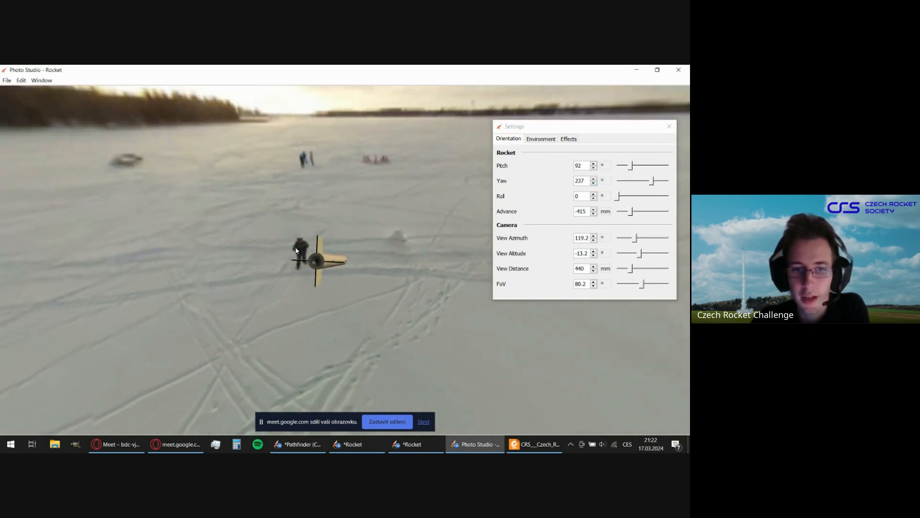
pyautogui.moveTo(330, 287); pyautogui.dragTo(378, 337)
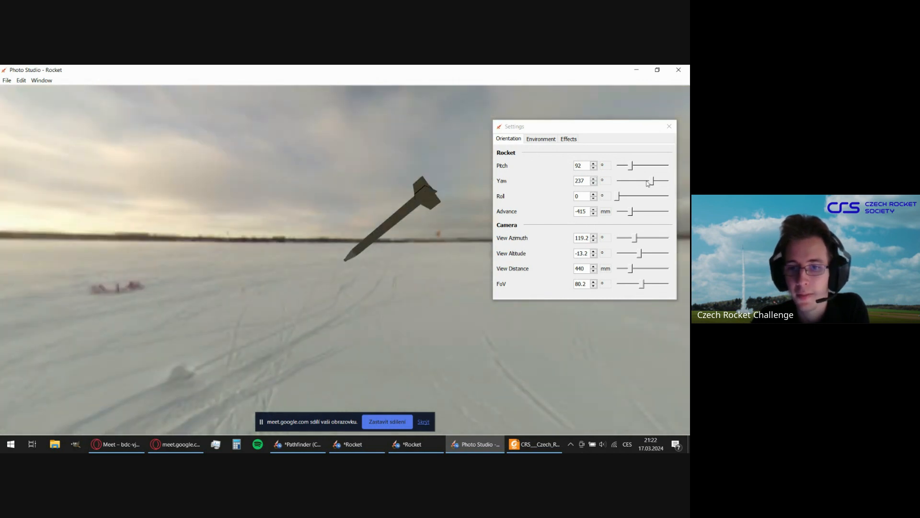
pyautogui.click(684, 73)
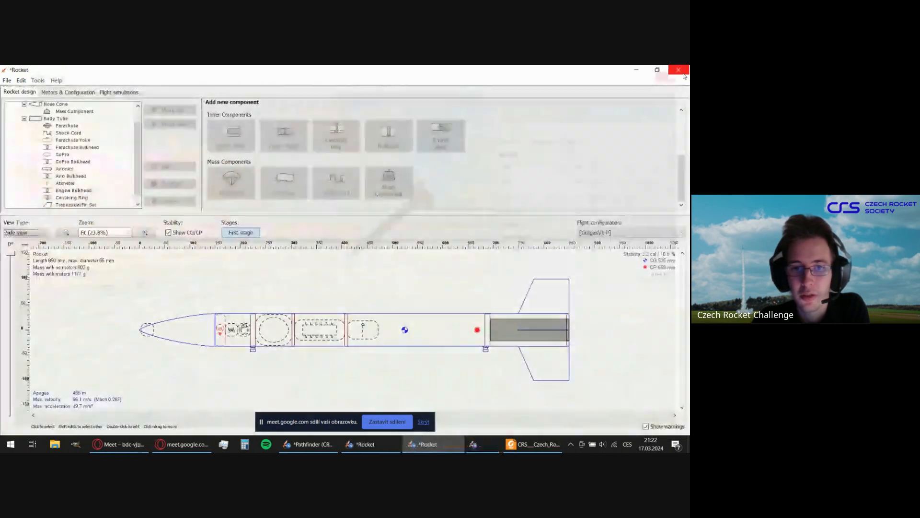
pyautogui.click(404, 319)
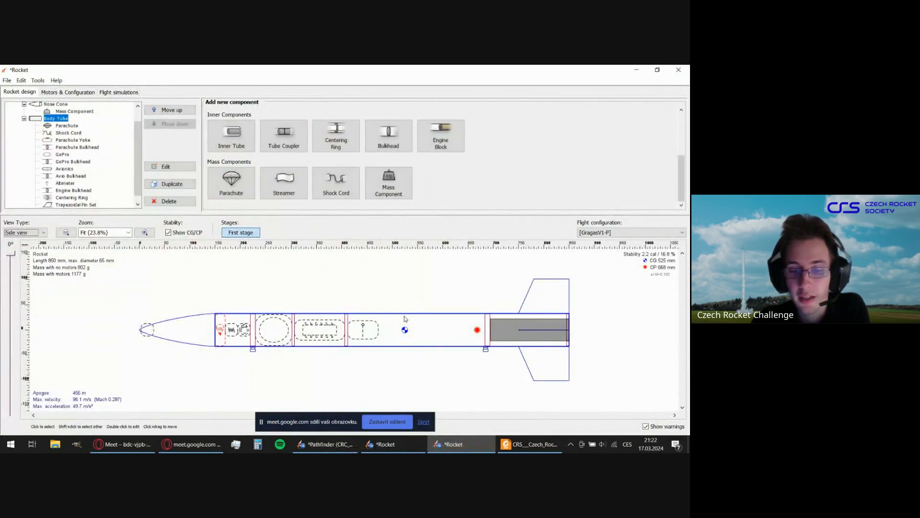
pyautogui.click(552, 303)
pyautogui.click(182, 304)
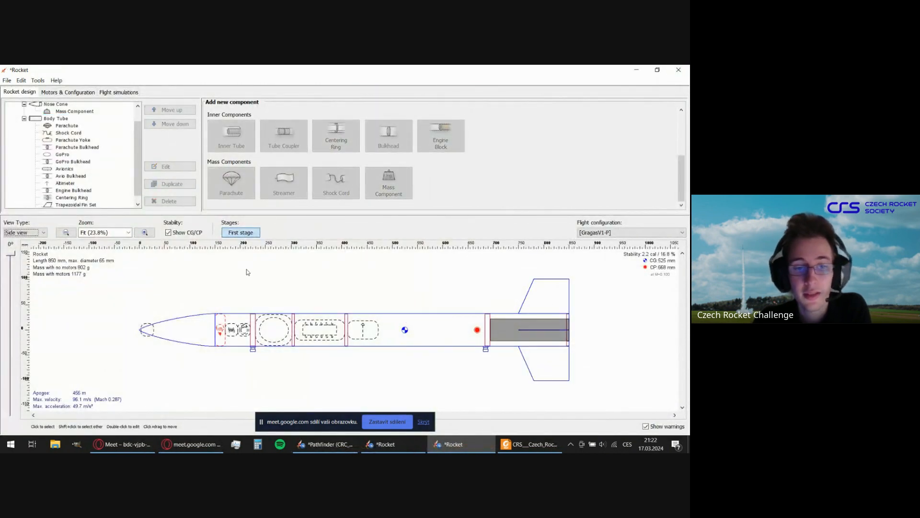
# Examine the body tube's appearance options, including colour and texture settings, and close its configuration.
pyautogui.click(431, 320)
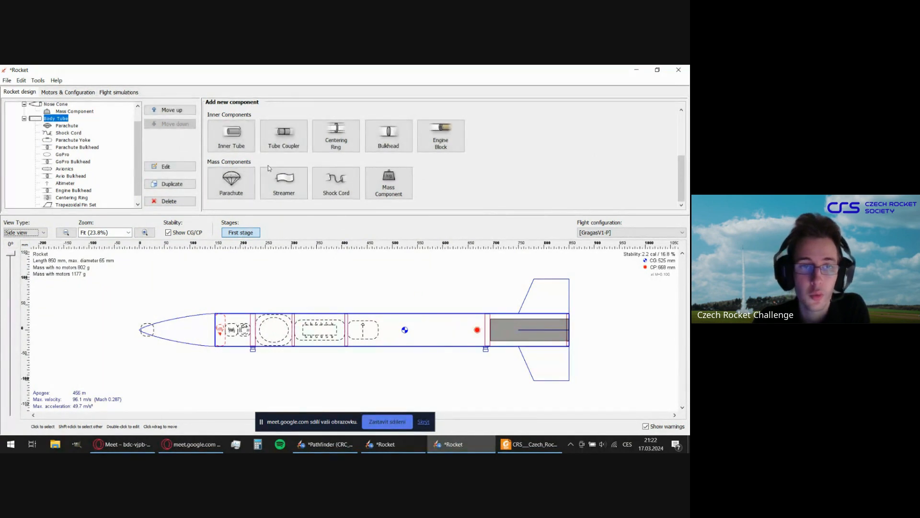
pyautogui.doubleClick(407, 328)
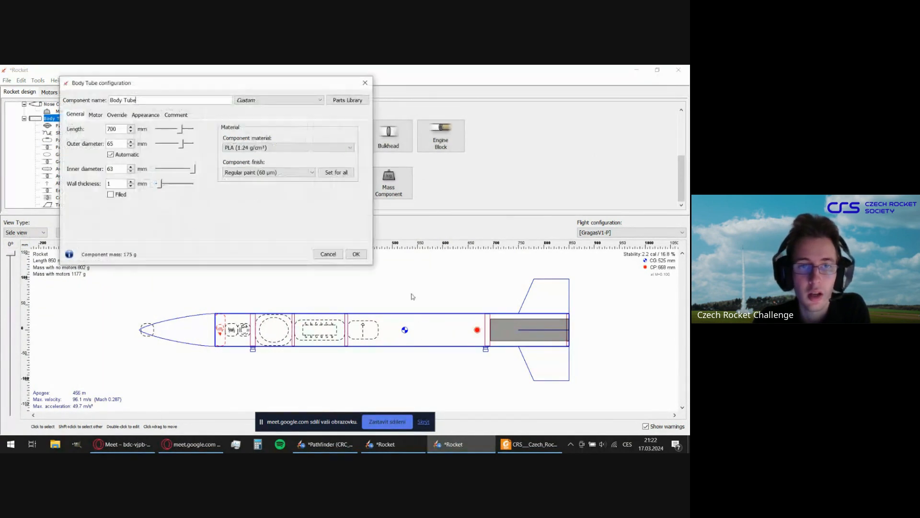
pyautogui.click(146, 114)
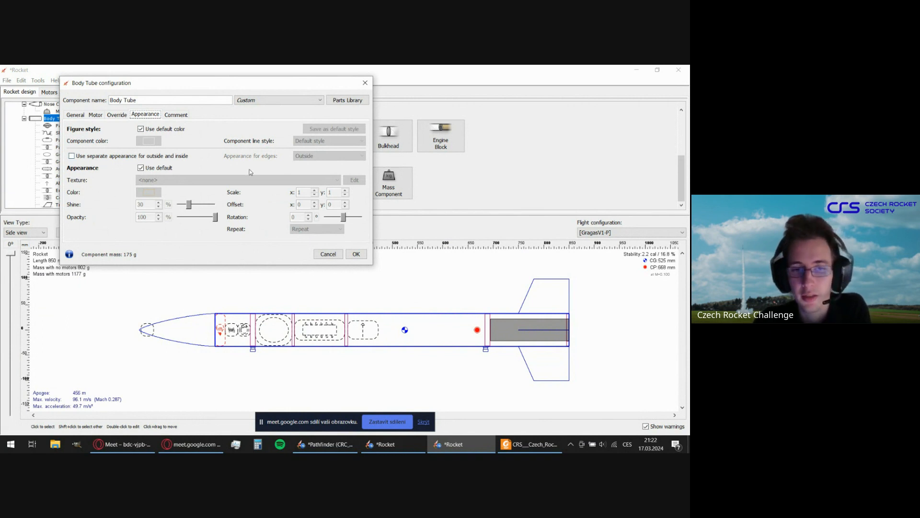
pyautogui.click(356, 254)
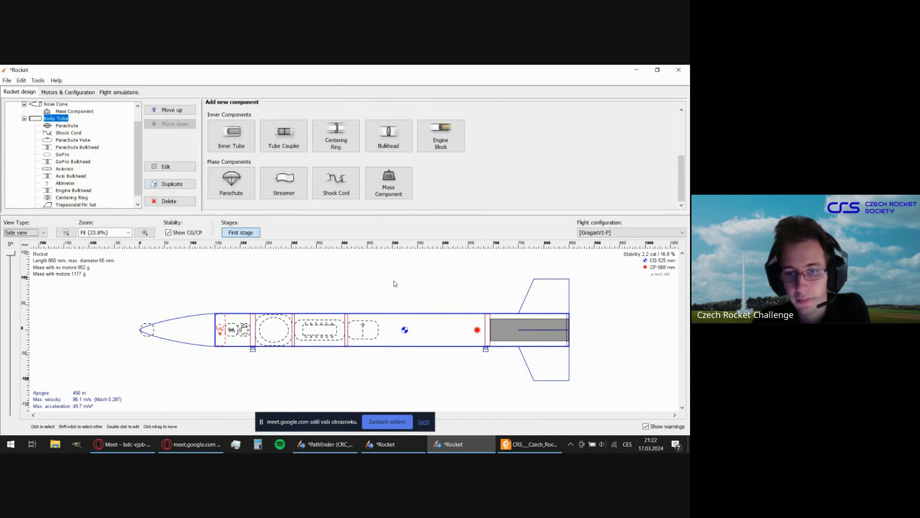
pyautogui.click(38, 80)
pyautogui.moveTo(60, 81)
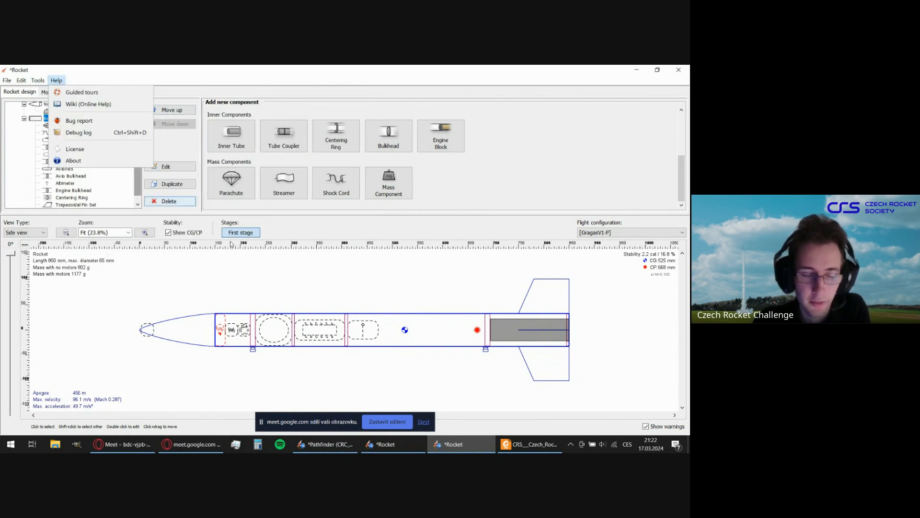
pyautogui.click(232, 287)
pyautogui.click(215, 279)
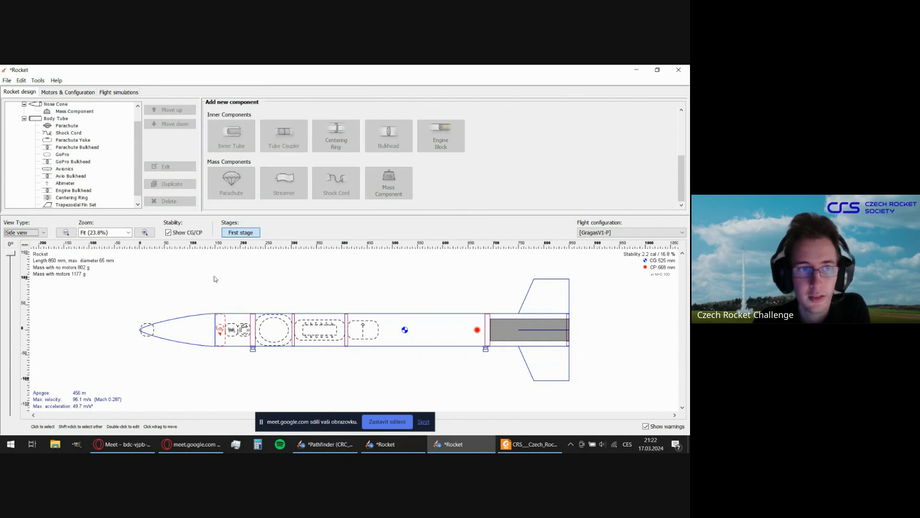
pyautogui.scroll(1, 109, 173)
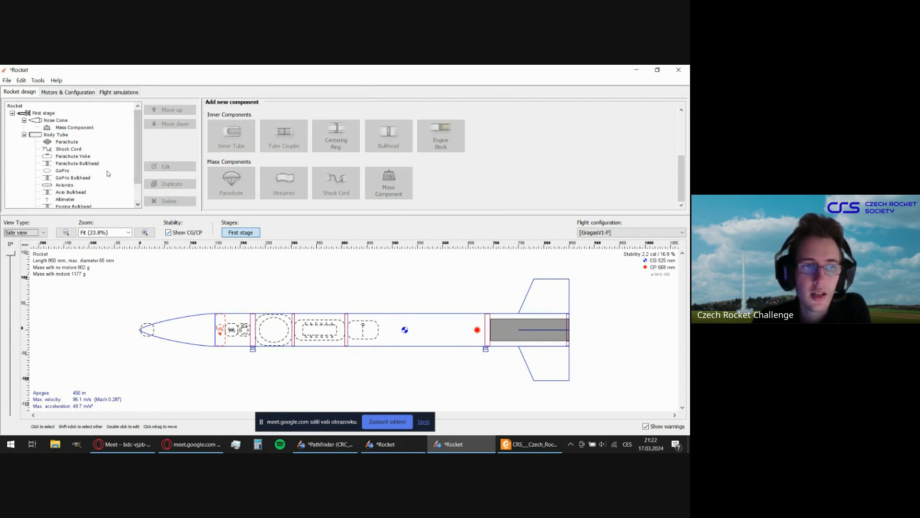
pyautogui.scroll(-1, 108, 175)
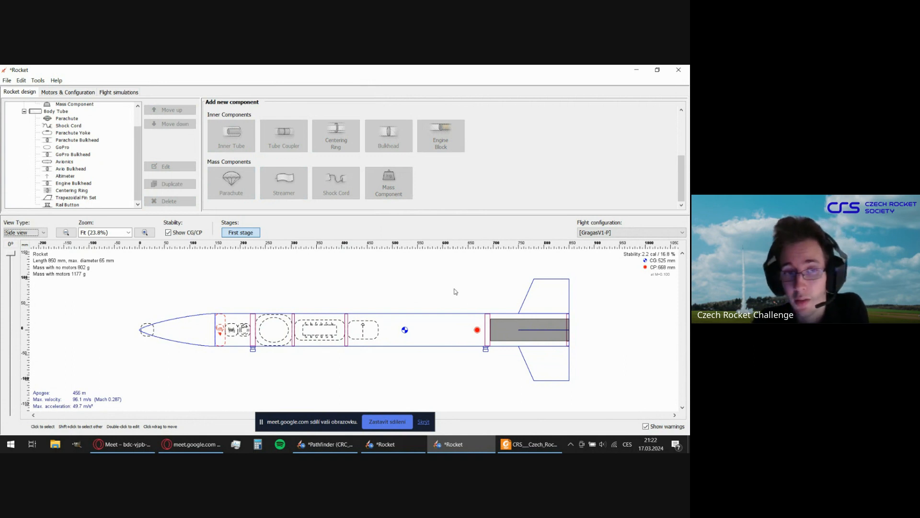
# Select the nose cone and examine the export formats offered for it, including Wavefront OBJ (.obj), without exporting a file.
pyautogui.click(192, 330)
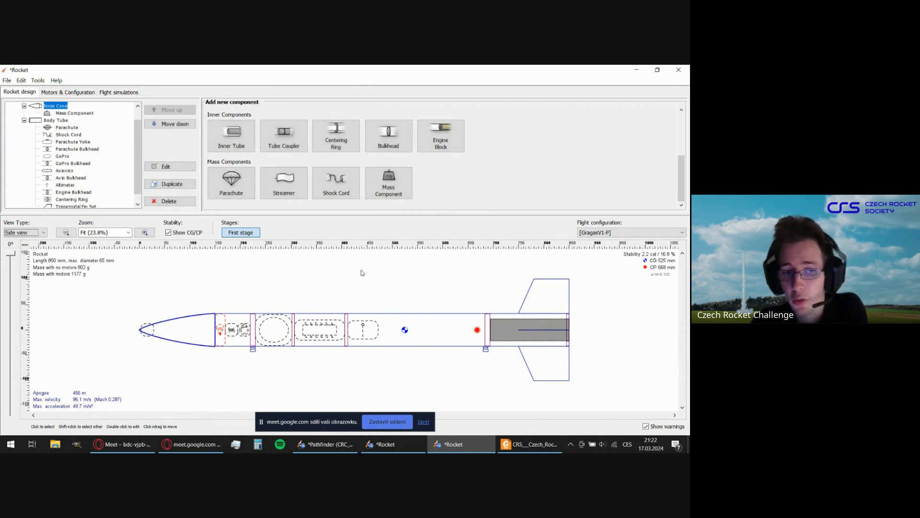
pyautogui.scroll(1, 88, 141)
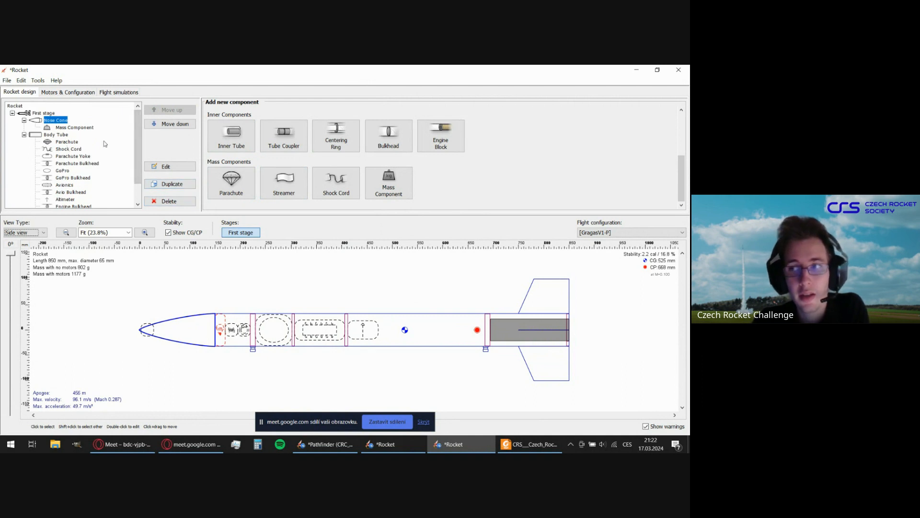
pyautogui.click(6, 81)
pyautogui.moveTo(77, 180)
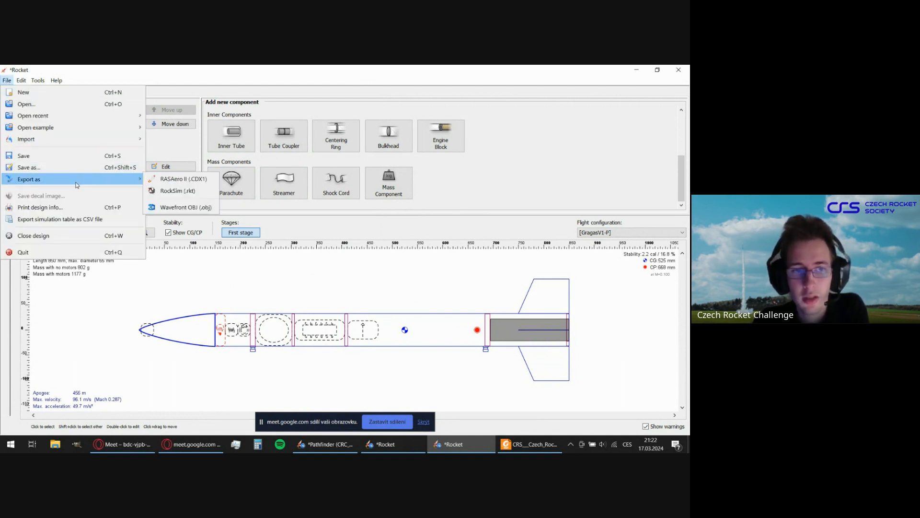
pyautogui.click(198, 208)
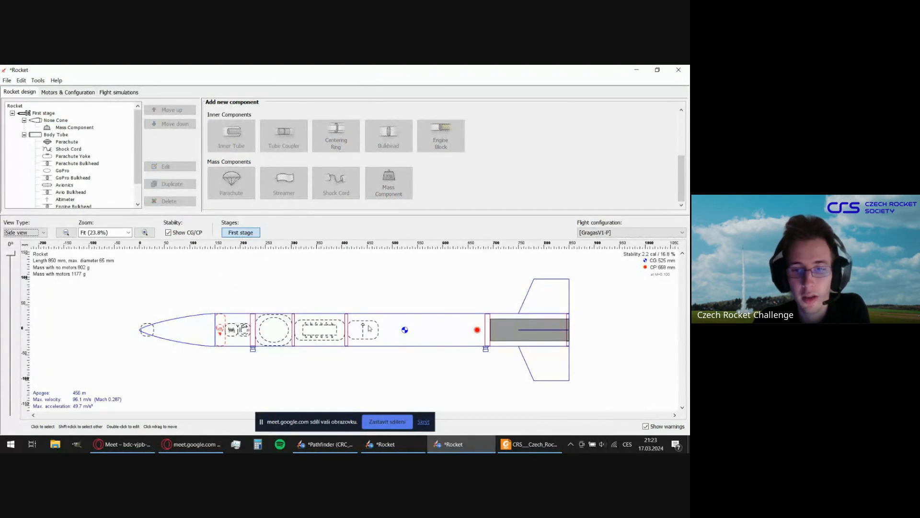
pyautogui.click(196, 323)
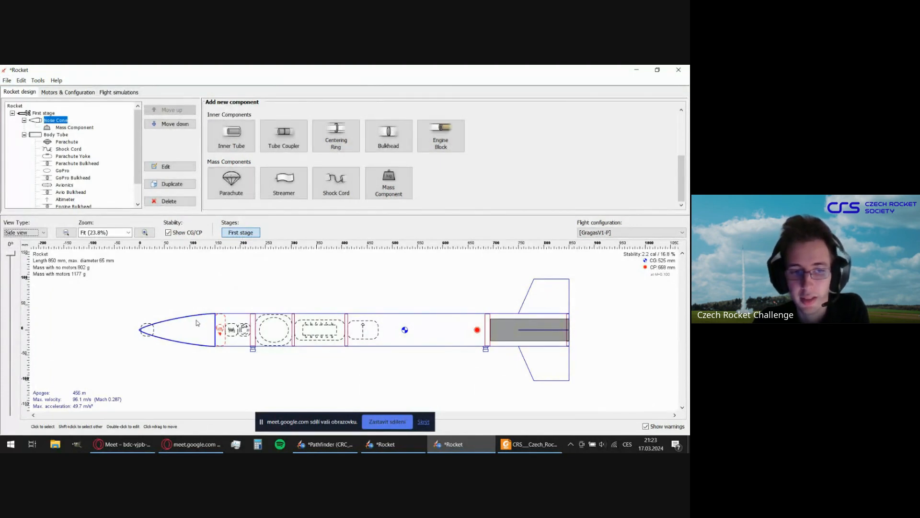
pyautogui.click(7, 80)
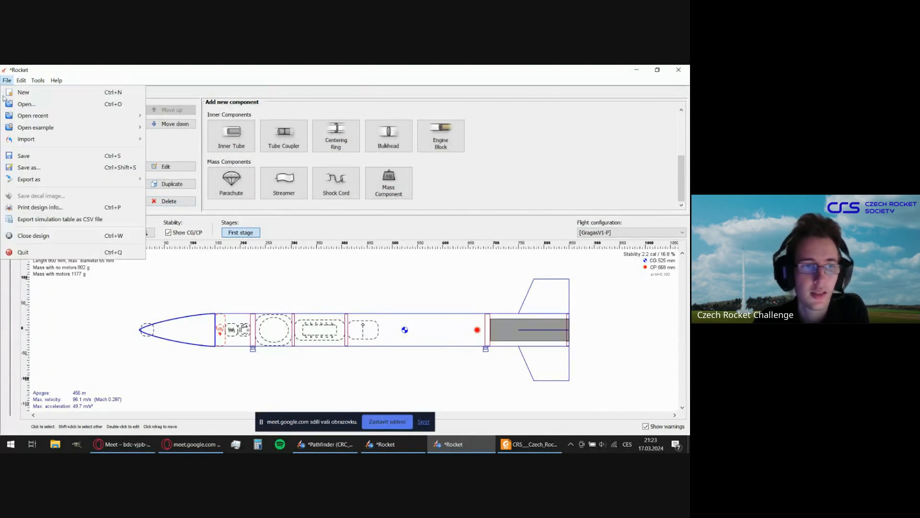
pyautogui.moveTo(21, 80)
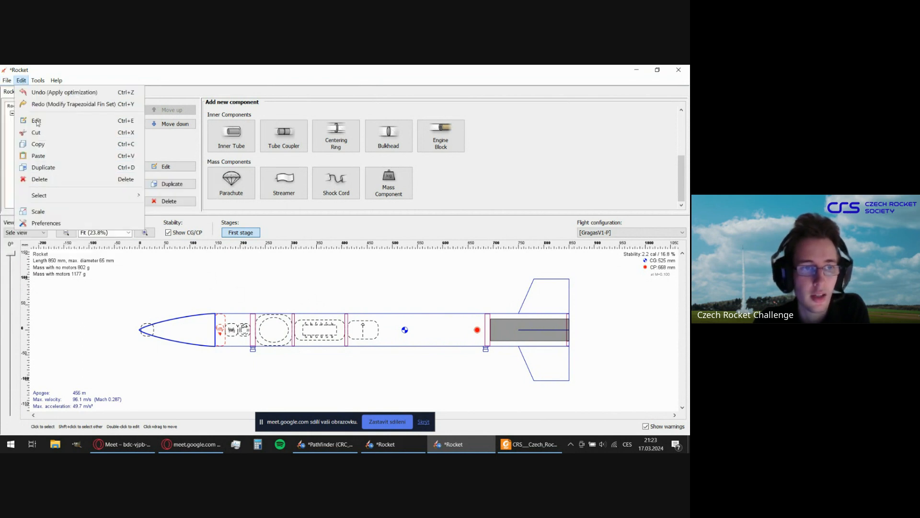
pyautogui.moveTo(43, 180)
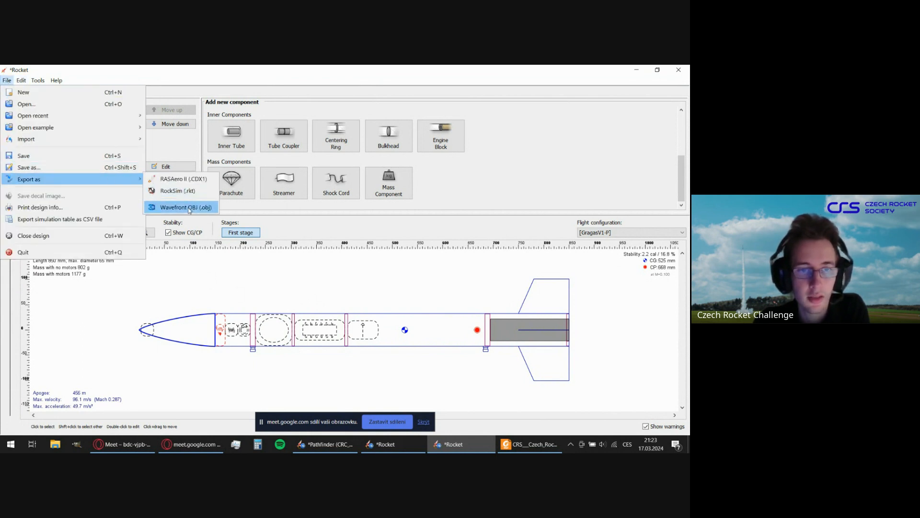
pyautogui.click(312, 301)
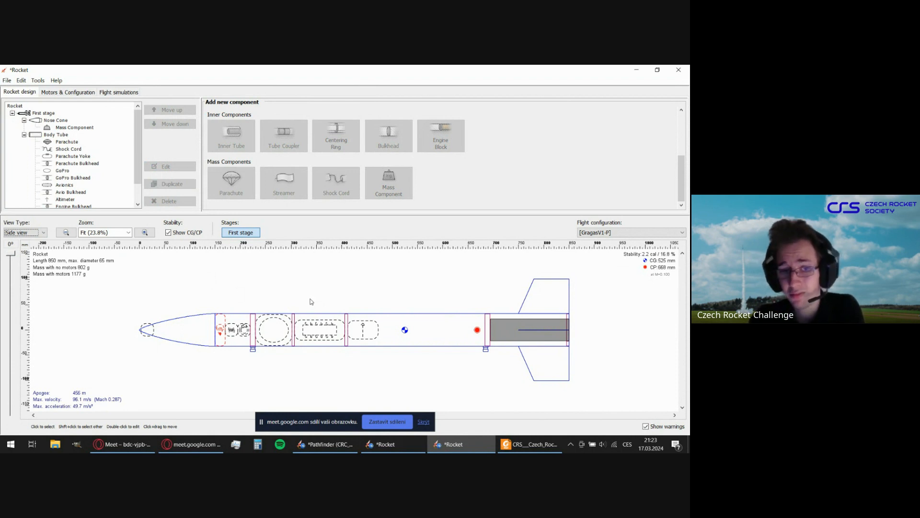
# Override the body tube's mass with 160 g, without including its subcomponents, and accept the configuration.
pyautogui.doubleClick(382, 319)
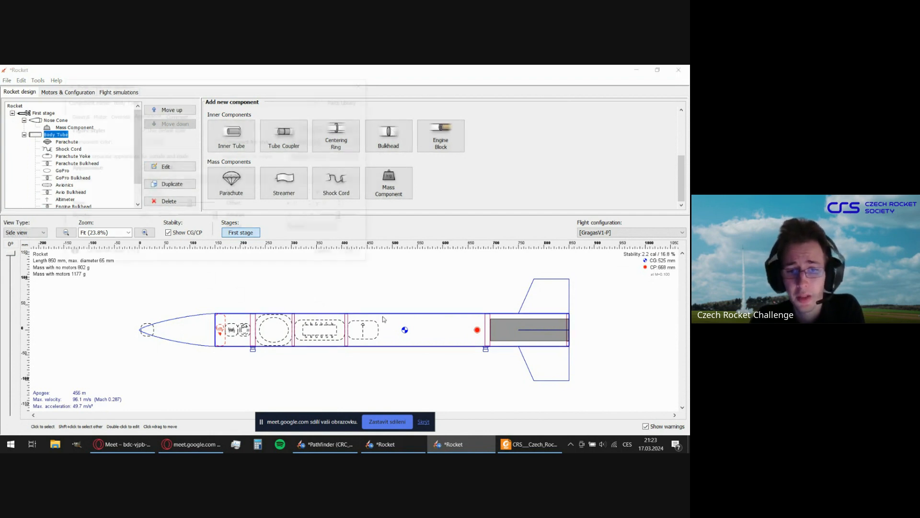
pyautogui.click(76, 115)
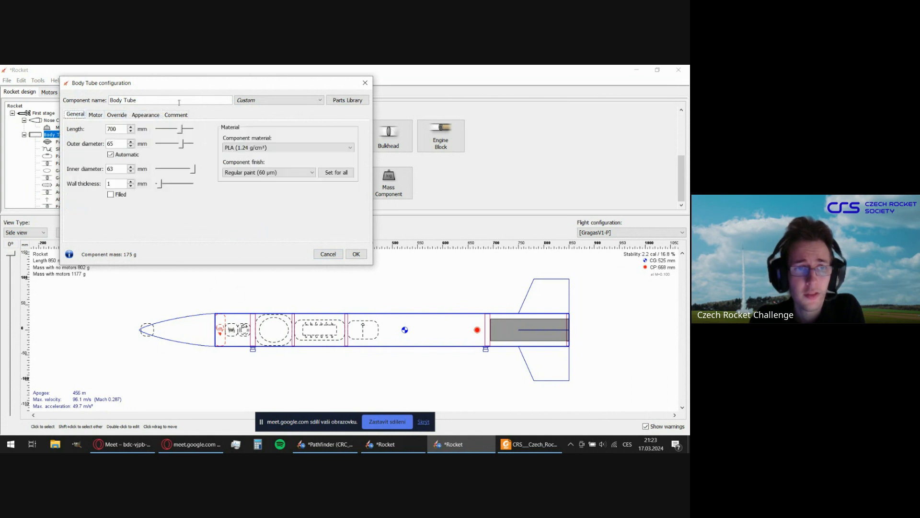
pyautogui.moveTo(244, 83); pyautogui.dragTo(343, 102)
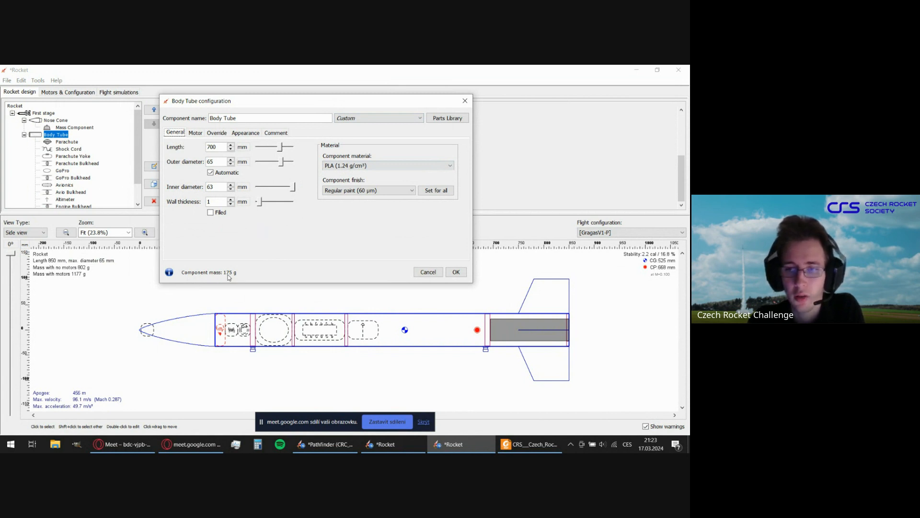
pyautogui.click(216, 134)
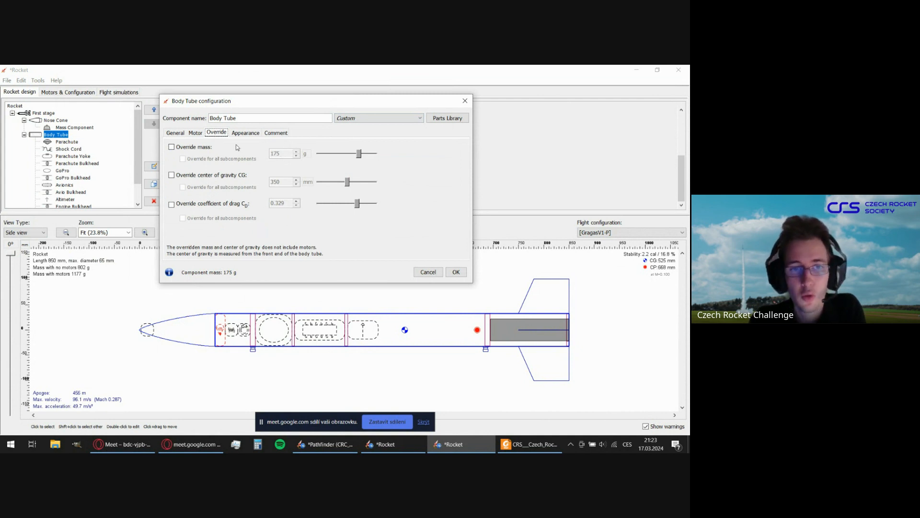
pyautogui.click(178, 148)
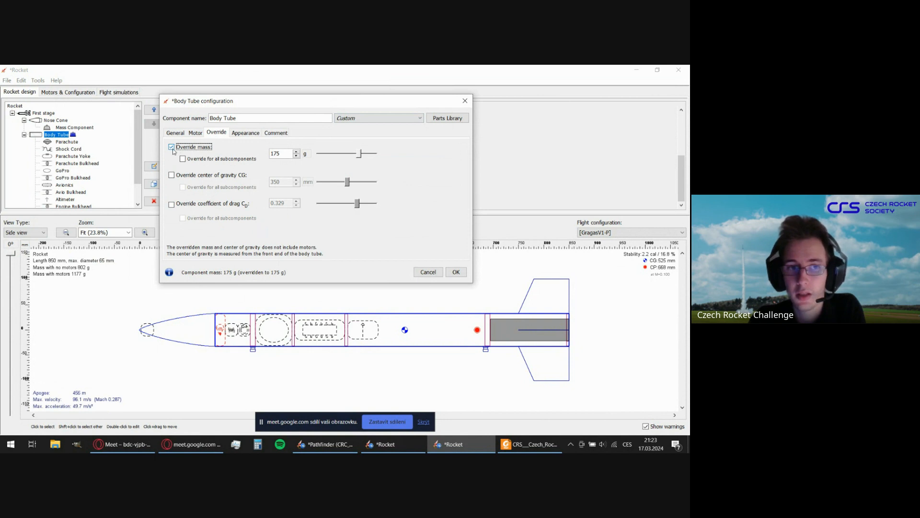
pyautogui.click(284, 154)
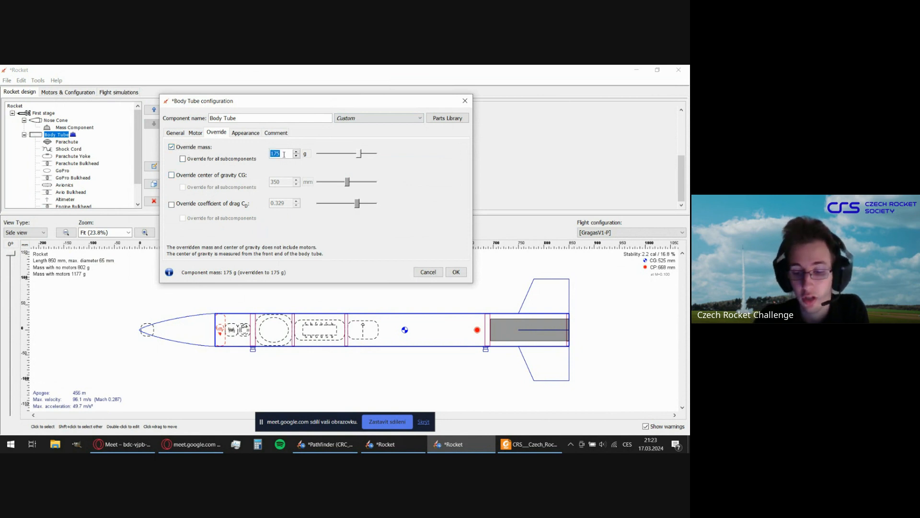
pyautogui.write('160')
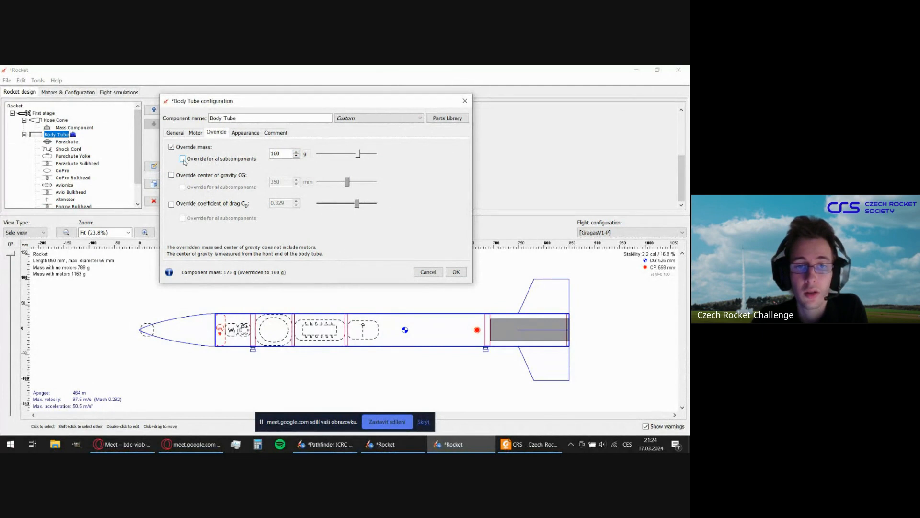
pyautogui.scroll(-1, 92, 177)
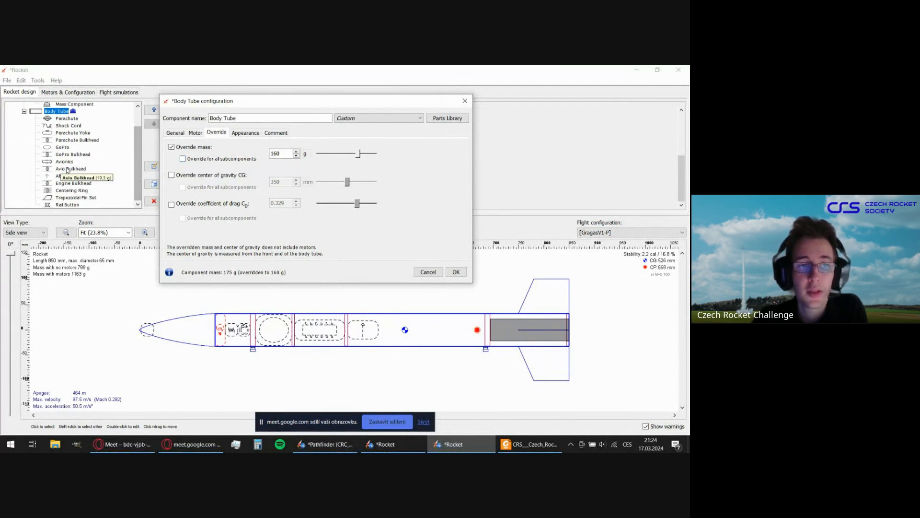
pyautogui.scroll(1, 92, 185)
pyautogui.scroll(-1, 93, 185)
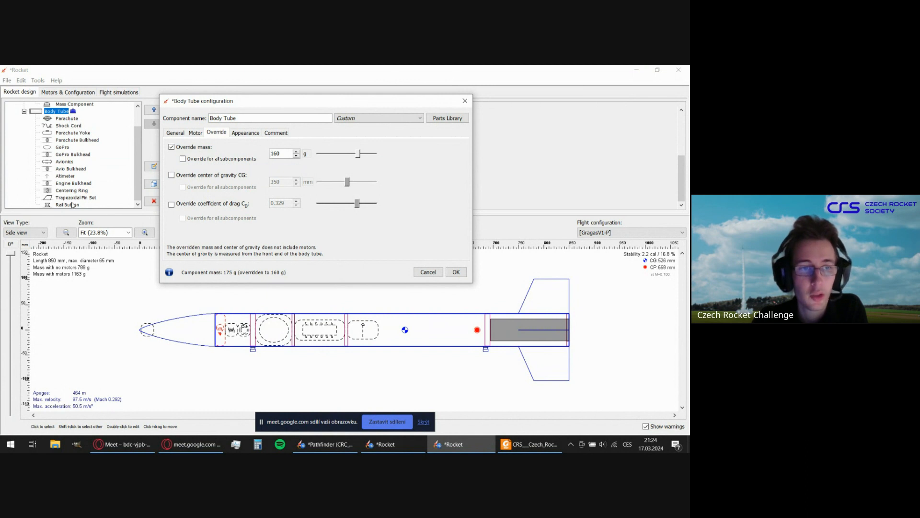
pyautogui.scroll(1, 70, 175)
pyautogui.scroll(-1, 69, 163)
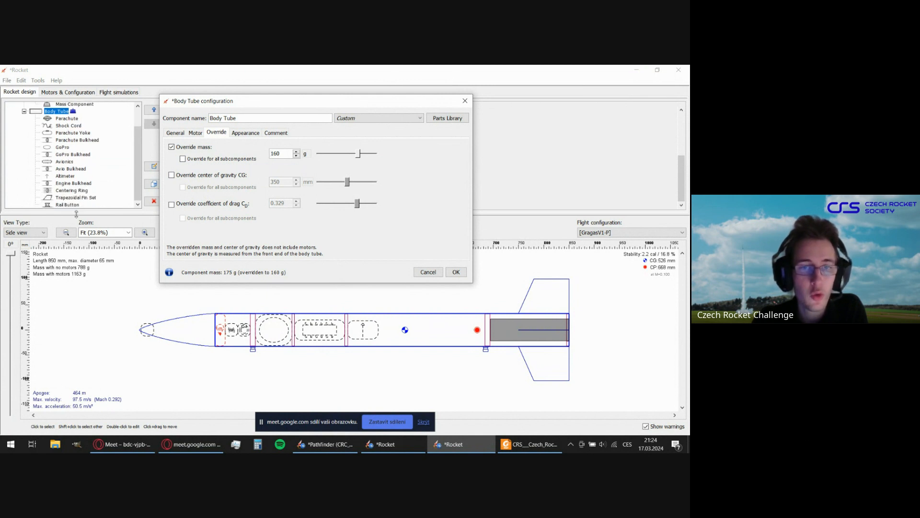
pyautogui.click(455, 272)
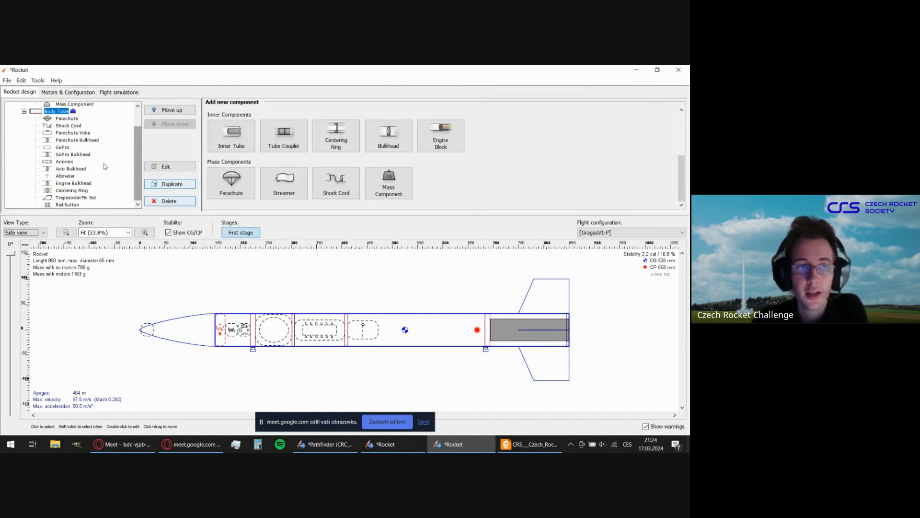
# Override the first stage's center of gravity with 300 mm, applying the override to all subcomponents.
pyautogui.scroll(1, 48, 124)
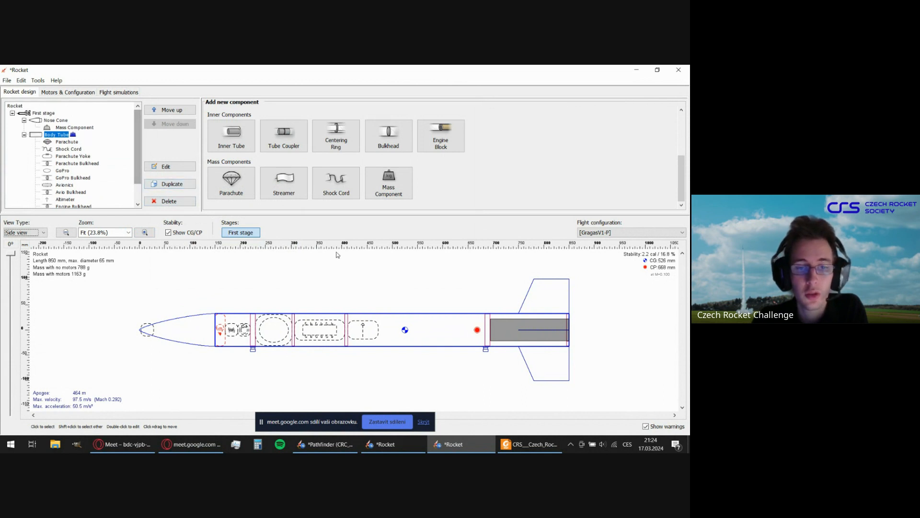
pyautogui.doubleClick(45, 114)
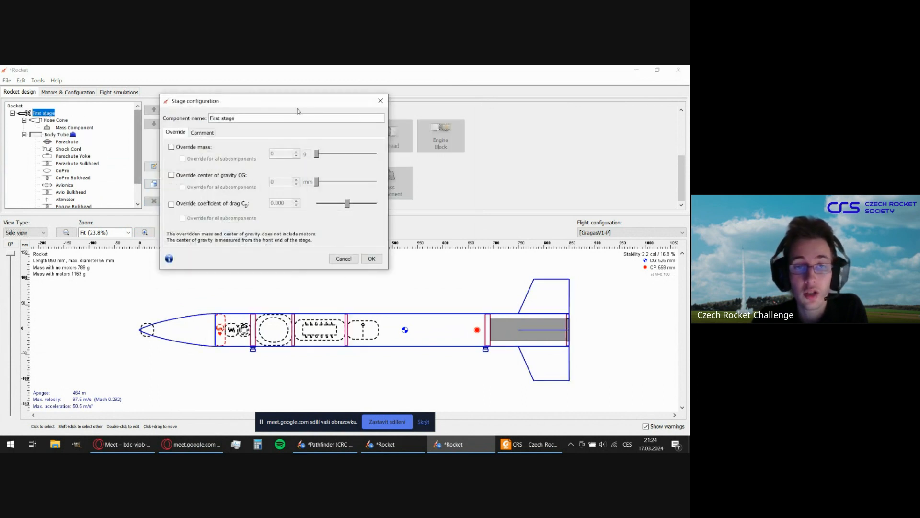
pyautogui.moveTo(293, 104); pyautogui.dragTo(344, 109)
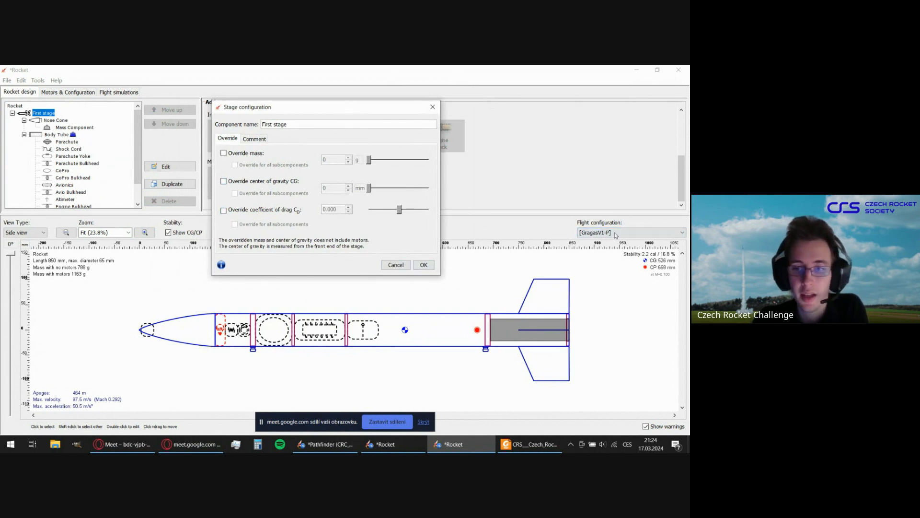
pyautogui.click(224, 184)
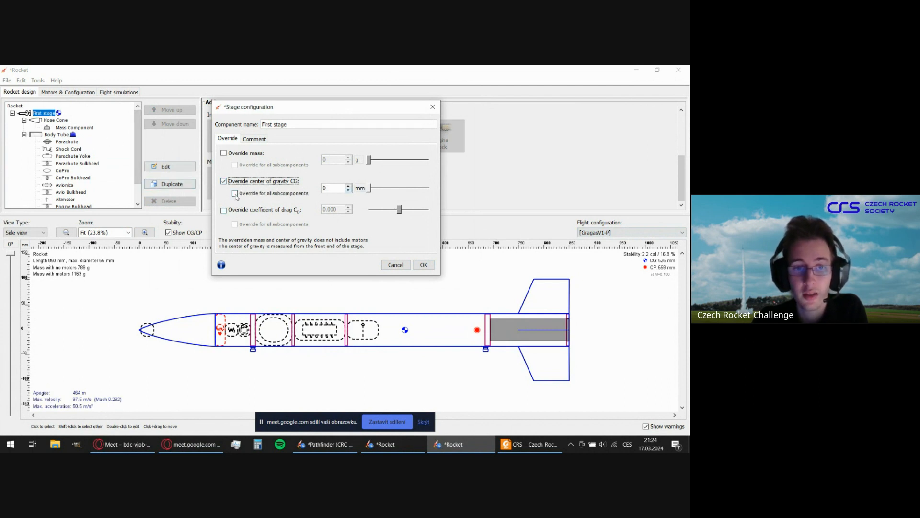
pyautogui.click(235, 194)
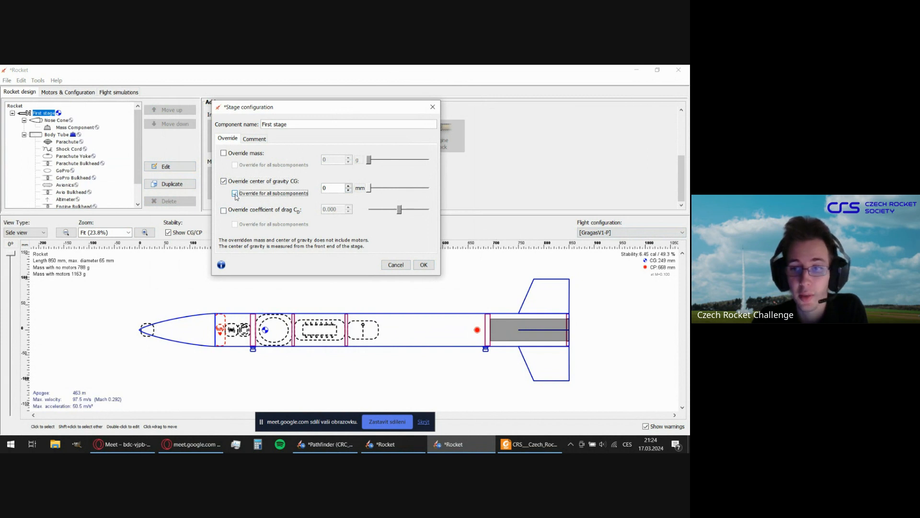
pyautogui.click(331, 186)
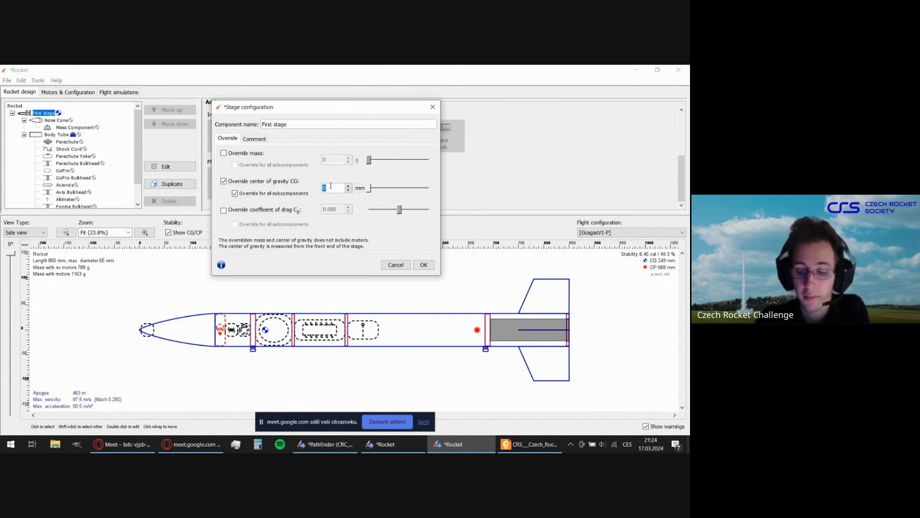
pyautogui.write('300')
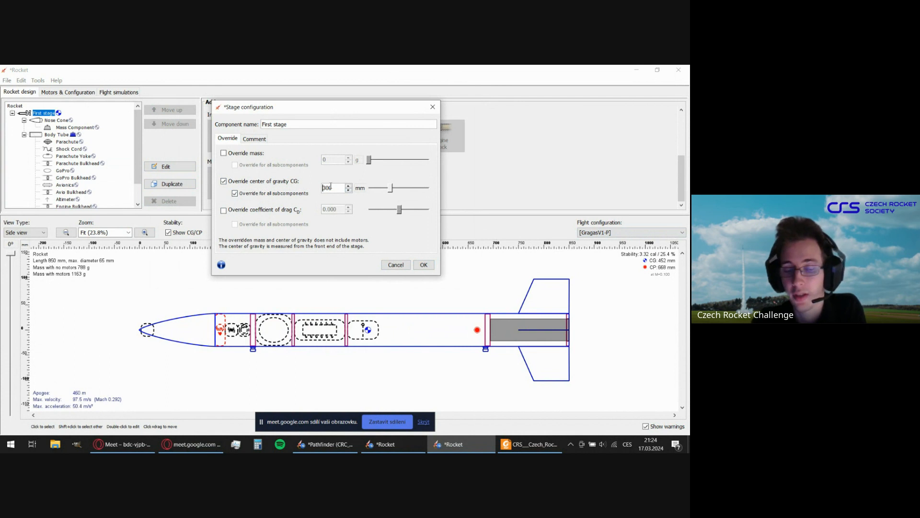
# Compare the rocket's CG and stability between the [No motors] and [GragasV1-P] flight configurations, ending on [GragasV1-P].
pyautogui.click(599, 233)
pyautogui.click(594, 241)
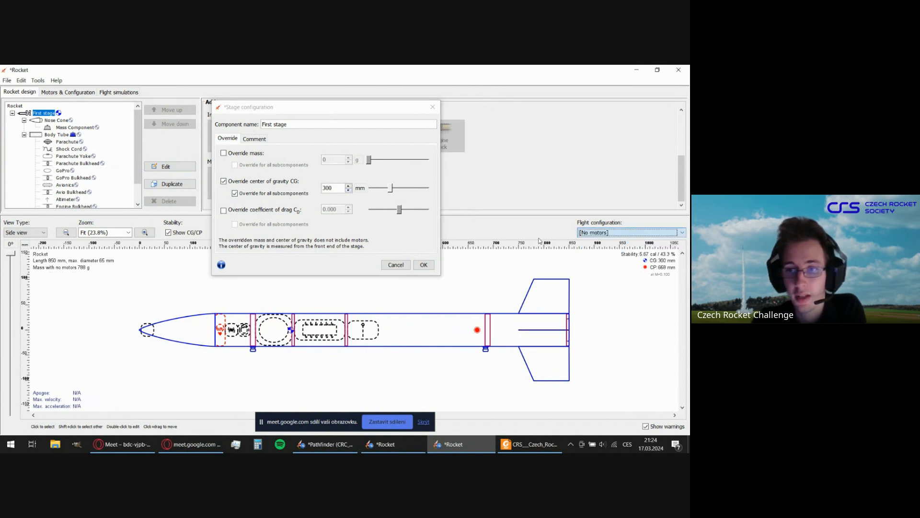
pyautogui.click(601, 233)
pyautogui.click(609, 248)
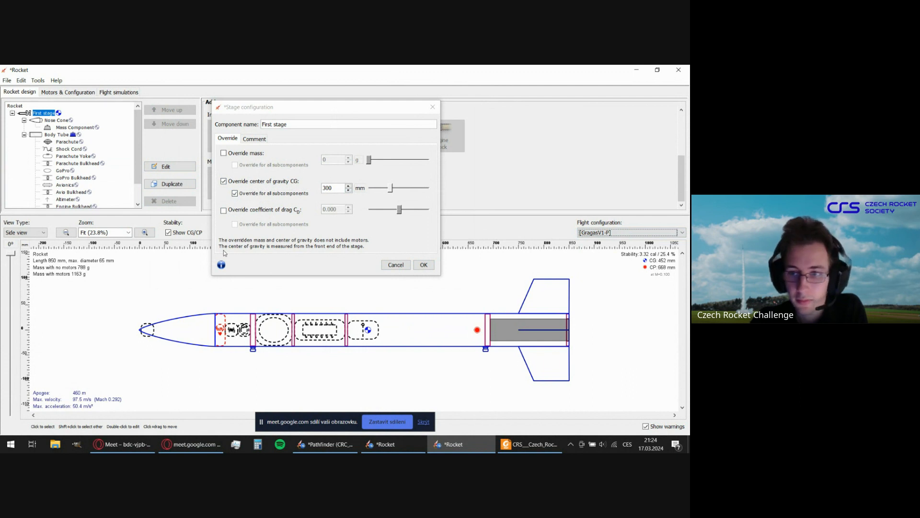
pyautogui.click(623, 235)
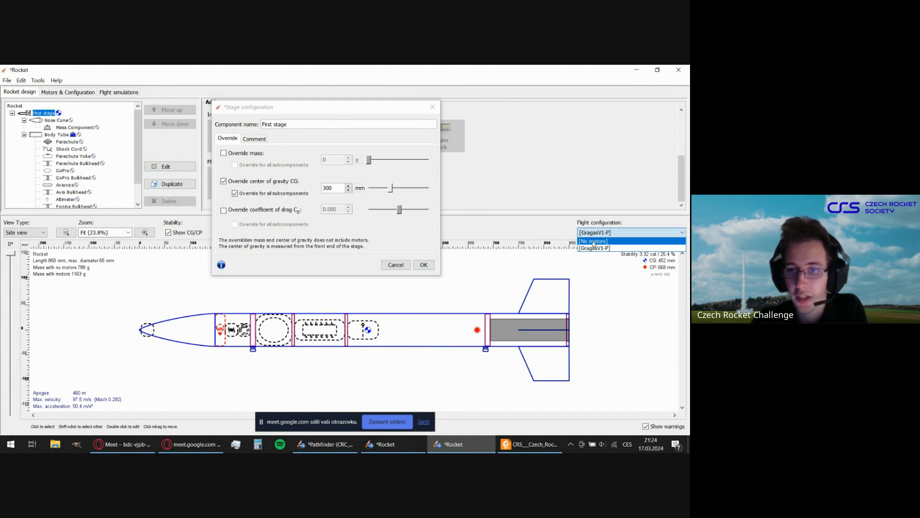
pyautogui.click(593, 241)
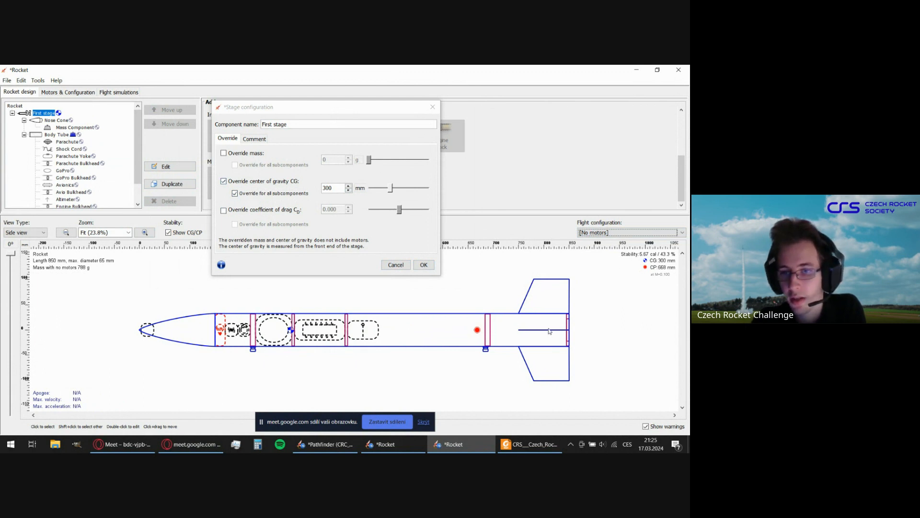
pyautogui.click(642, 233)
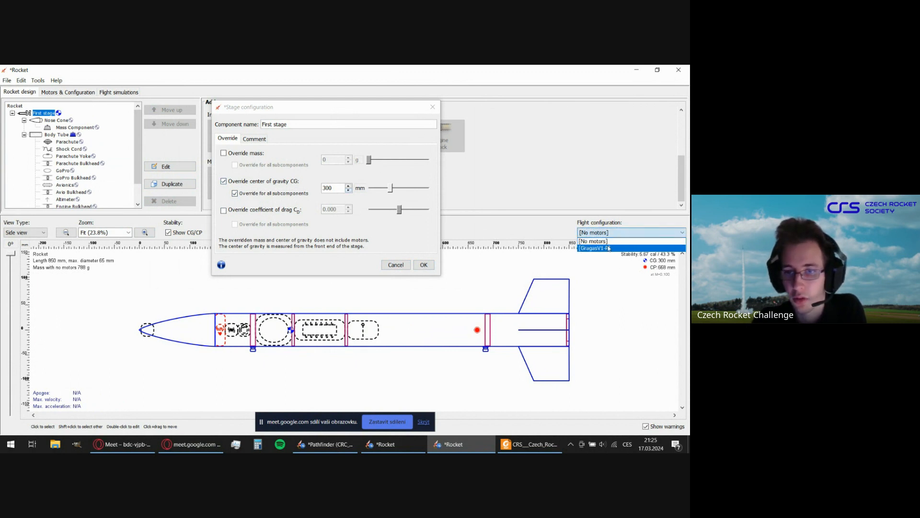
pyautogui.click(630, 244)
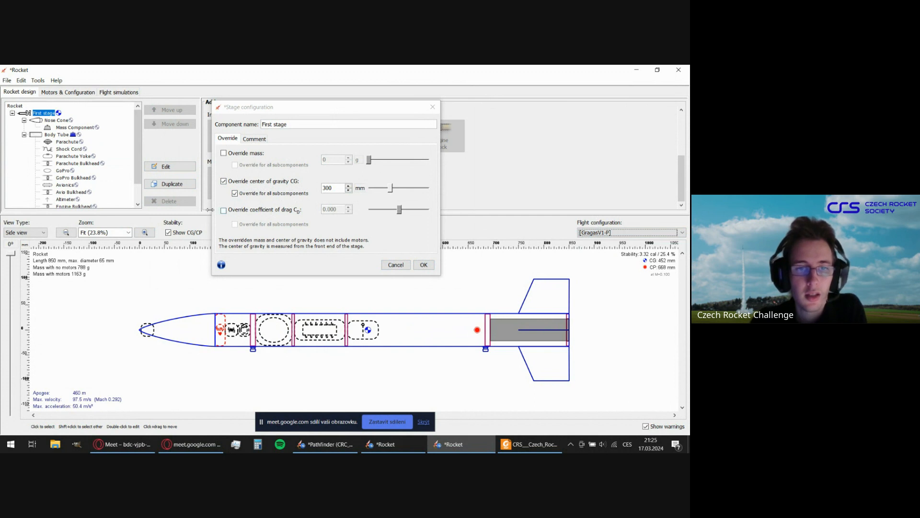
# Turn off the first stage's center of gravity override, accept the stage configuration and clear the component selection.
pyautogui.click(223, 181)
pyautogui.click(423, 264)
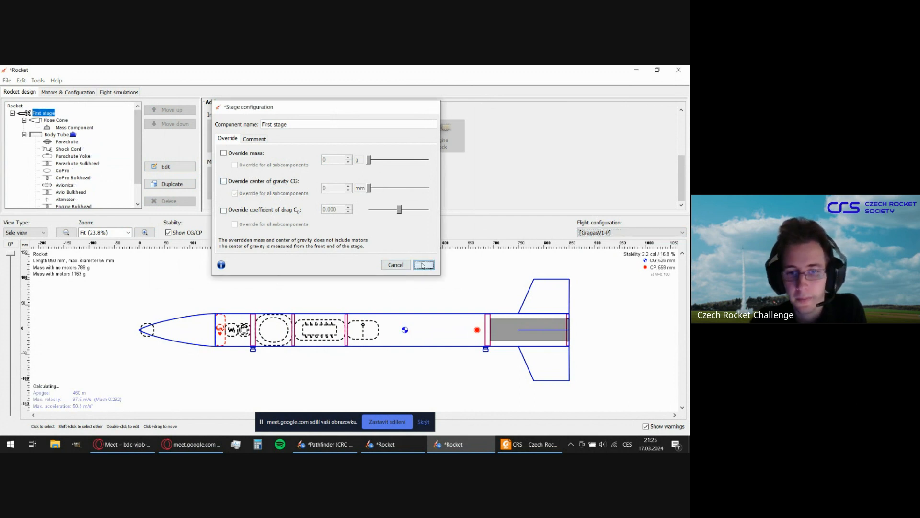
pyautogui.click(411, 290)
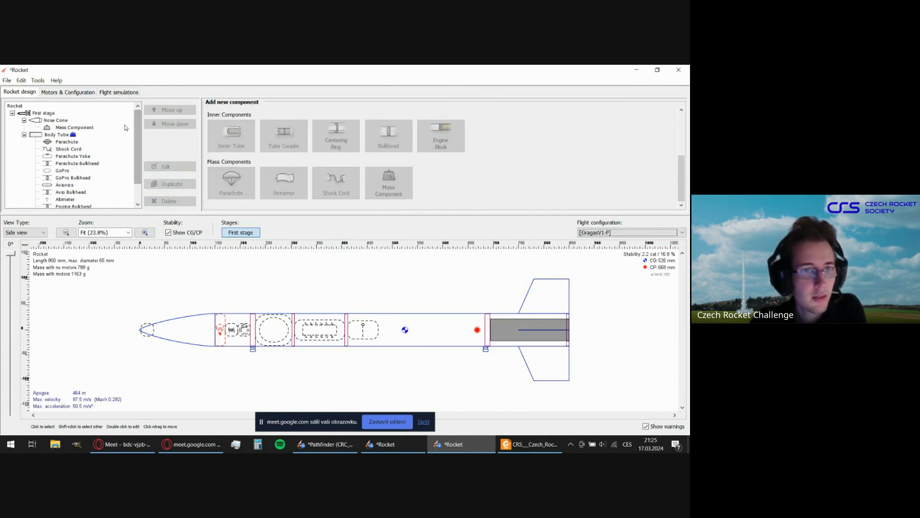
pyautogui.scroll(-1, 95, 178)
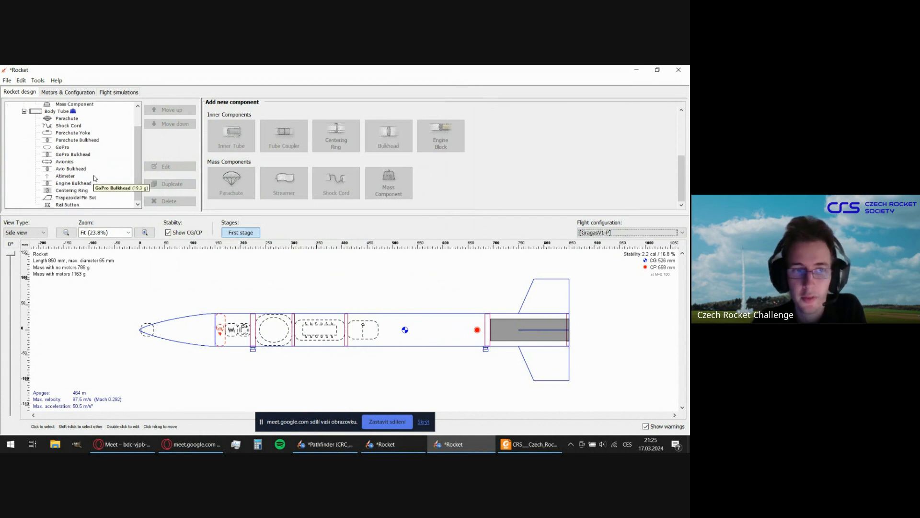
pyautogui.scroll(1, 120, 169)
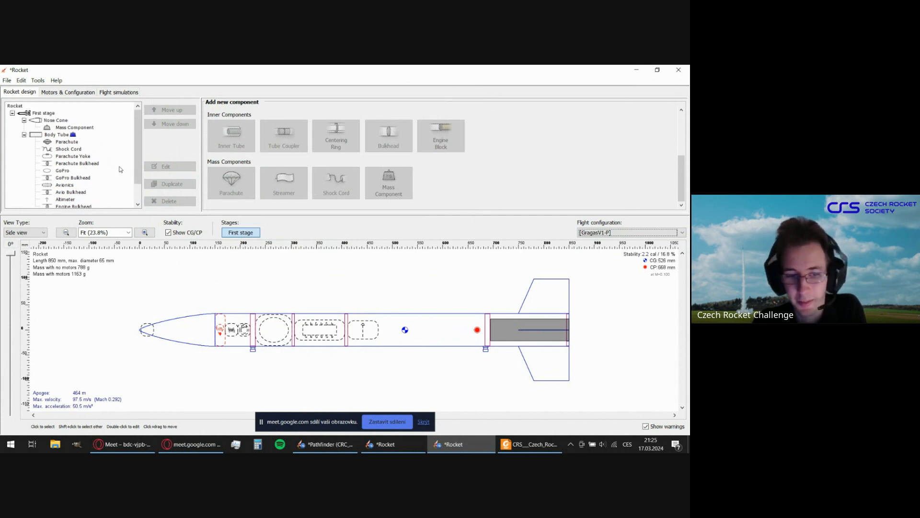
pyautogui.scroll(-1, 117, 175)
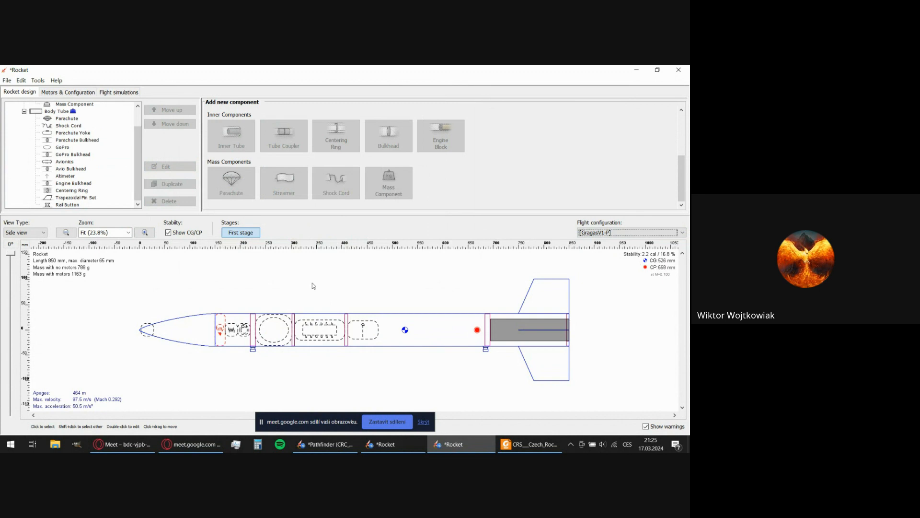
pyautogui.scroll(2, 109, 149)
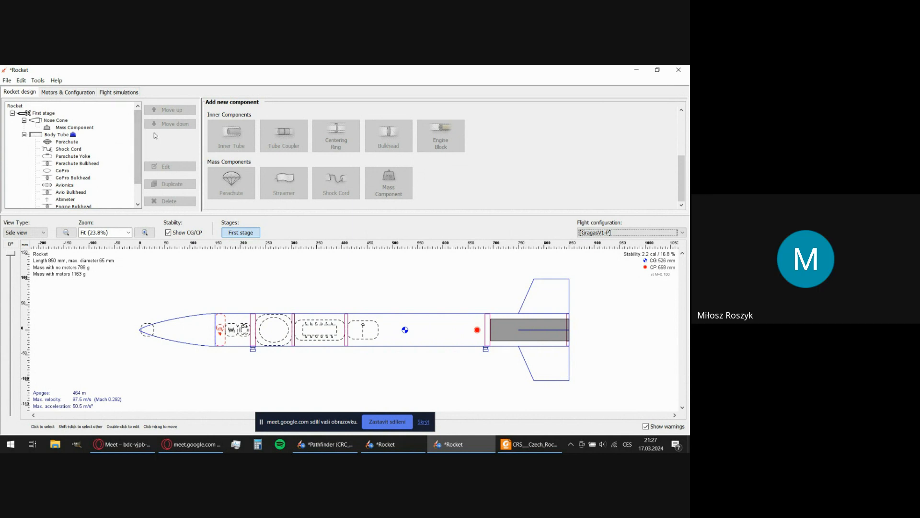
pyautogui.moveTo(137, 134)
pyautogui.mouseDown()
pyautogui.moveTo(139, 163)
pyautogui.moveTo(142, 130)
pyautogui.mouseUp()
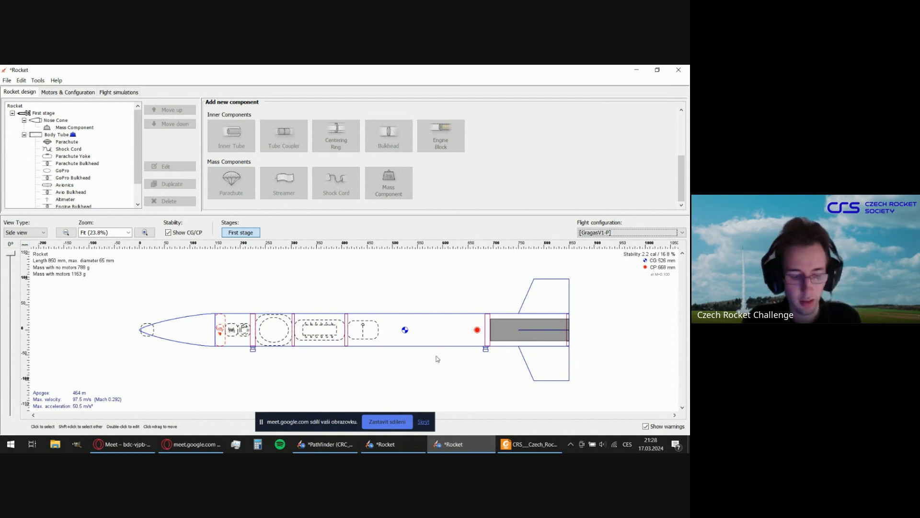
# Switch to Discord and open the advanced teams' obecný channel on the Czech Rocket Challenge server.
pyautogui.hotkey('alt', 'Tab')
pyautogui.press('super')
pyautogui.write('discord')
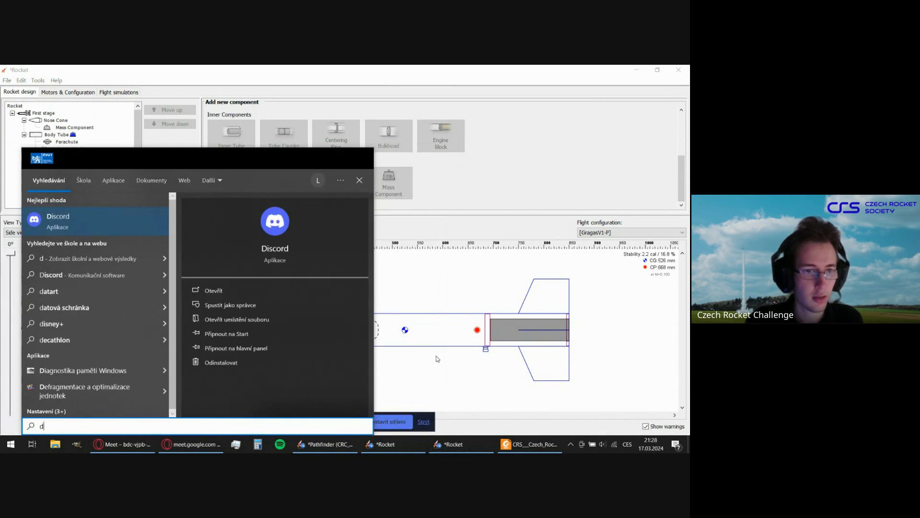
pyautogui.press('Return')
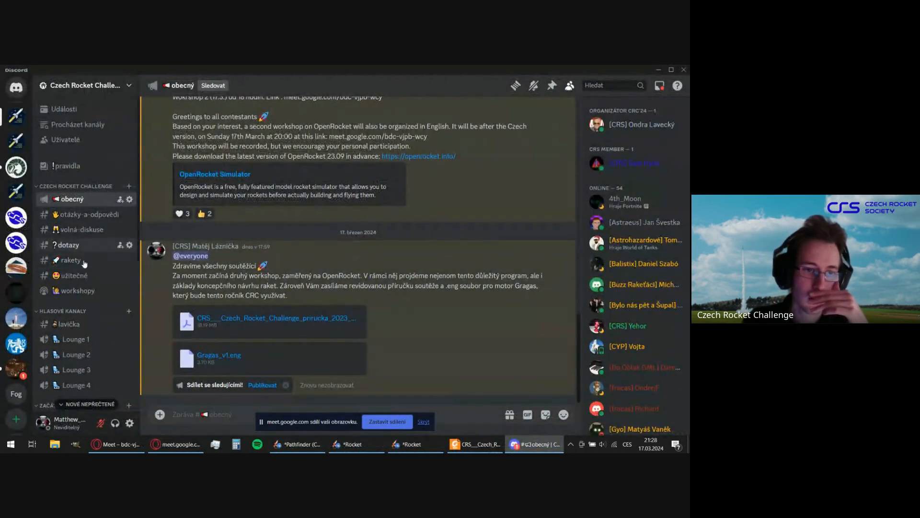
pyautogui.scroll(-5, 94, 295)
pyautogui.click(73, 275)
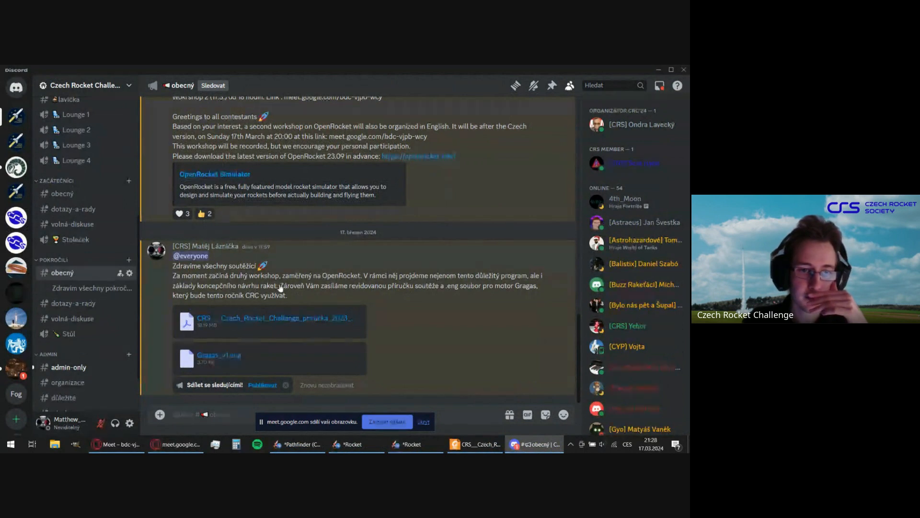
pyautogui.scroll(-3, 277, 296)
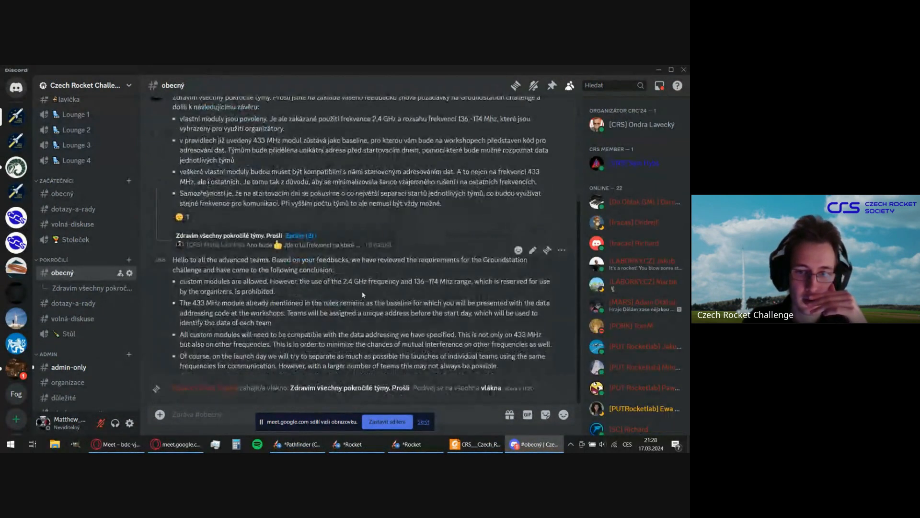
# Highlight the 2.4 GHz and 136-174 MHz restriction in the English Groundstation announcement, review the surrounding rules, and return to OpenRocket.
pyautogui.moveTo(415, 281); pyautogui.dragTo(439, 281)
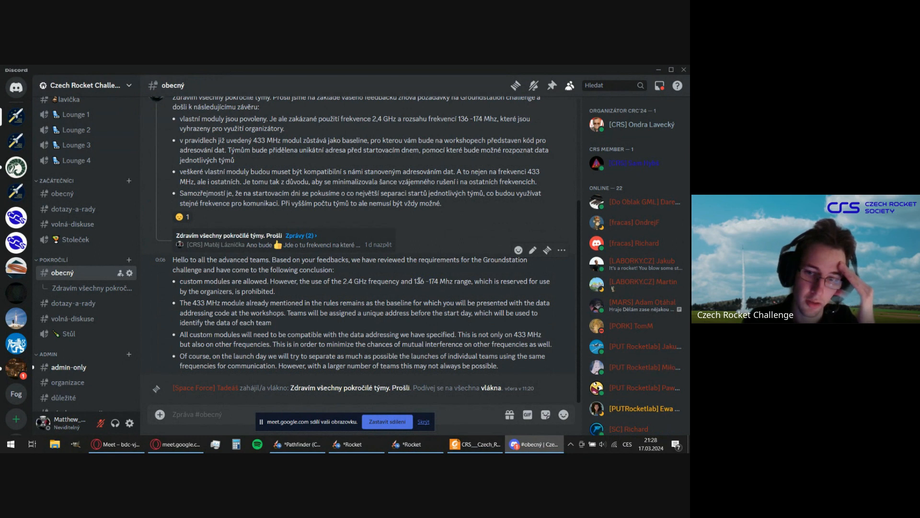
pyautogui.moveTo(415, 281); pyautogui.dragTo(438, 282)
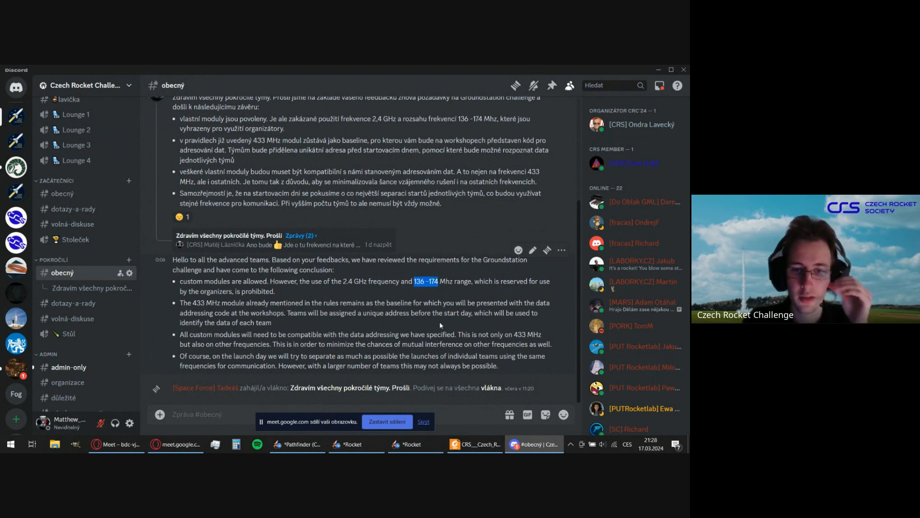
pyautogui.moveTo(343, 281); pyautogui.dragTo(440, 281)
pyautogui.click(429, 292)
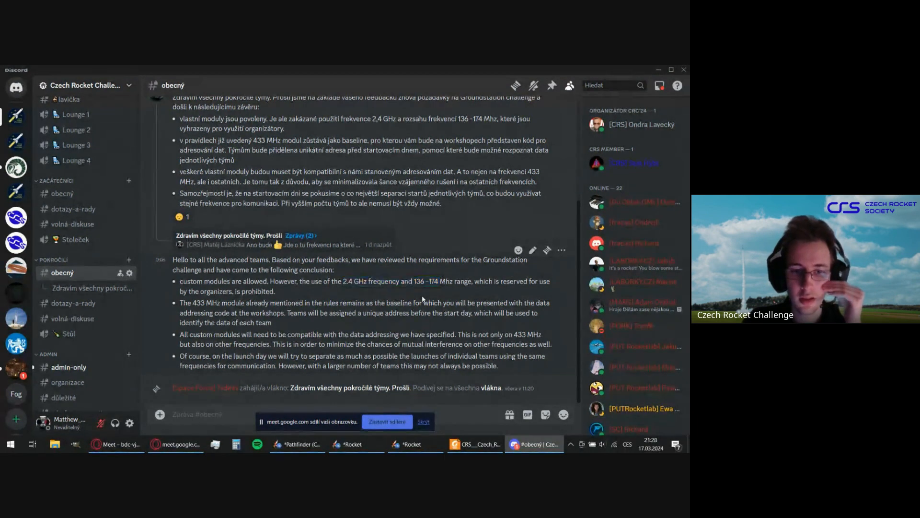
pyautogui.scroll(3, 422, 298)
pyautogui.scroll(-3, 422, 299)
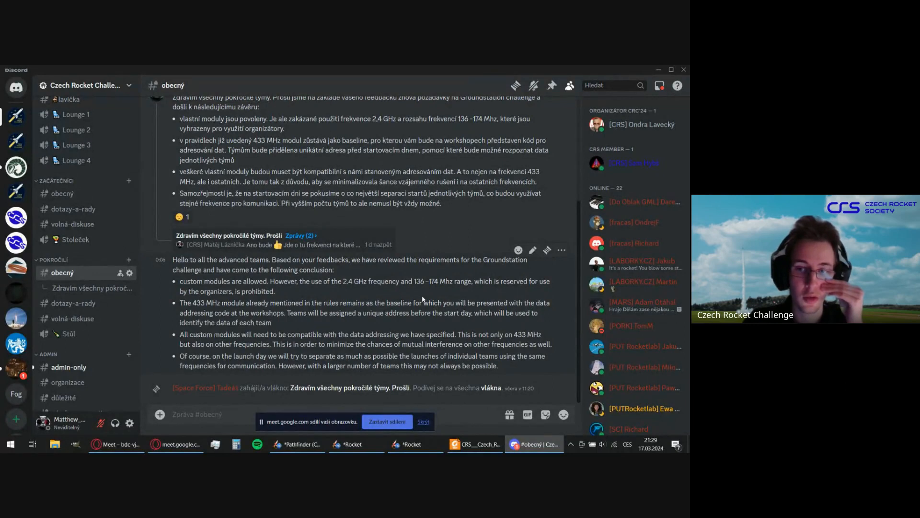
pyautogui.scroll(3, 393, 331)
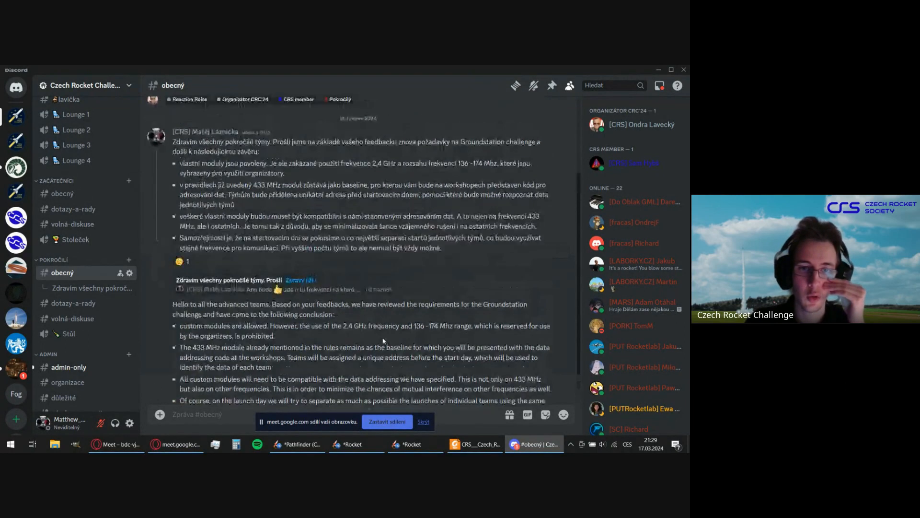
pyautogui.scroll(-3, 383, 341)
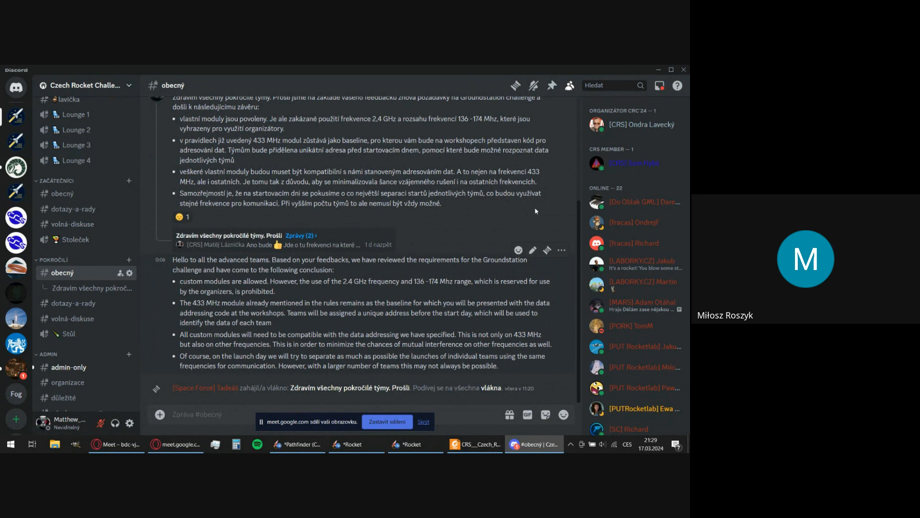
pyautogui.click(659, 70)
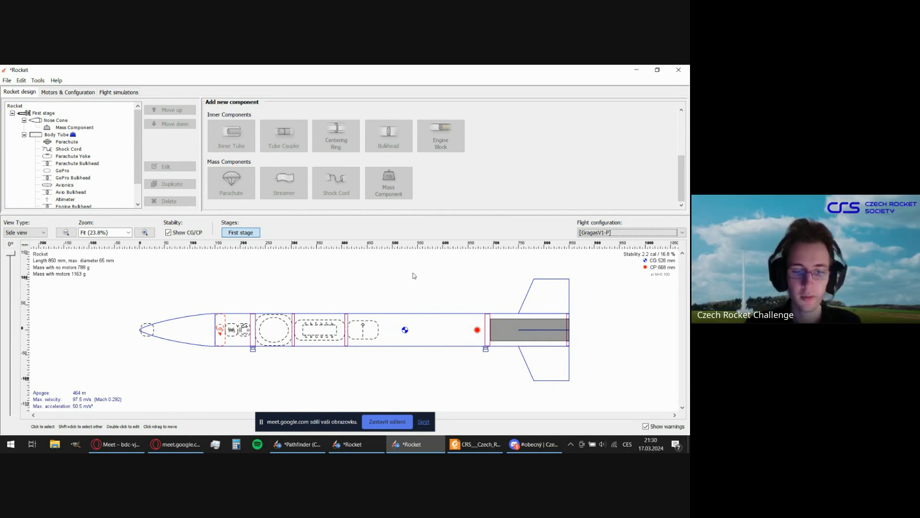
# Switch to the competition handbook PDF in Foxit Reader and view the launch rail profile in appendix B, Odpalovací rampa, at 100%.
pyautogui.click(474, 443)
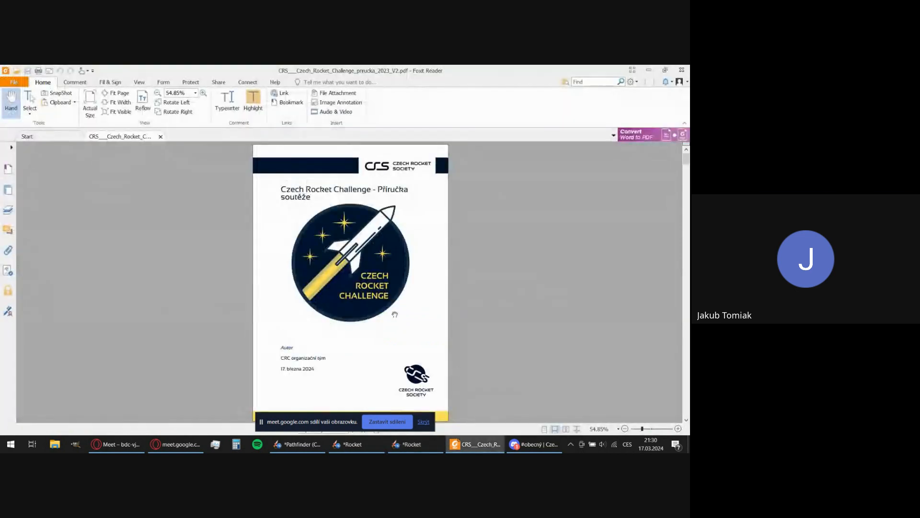
pyautogui.moveTo(687, 162); pyautogui.dragTo(688, 371)
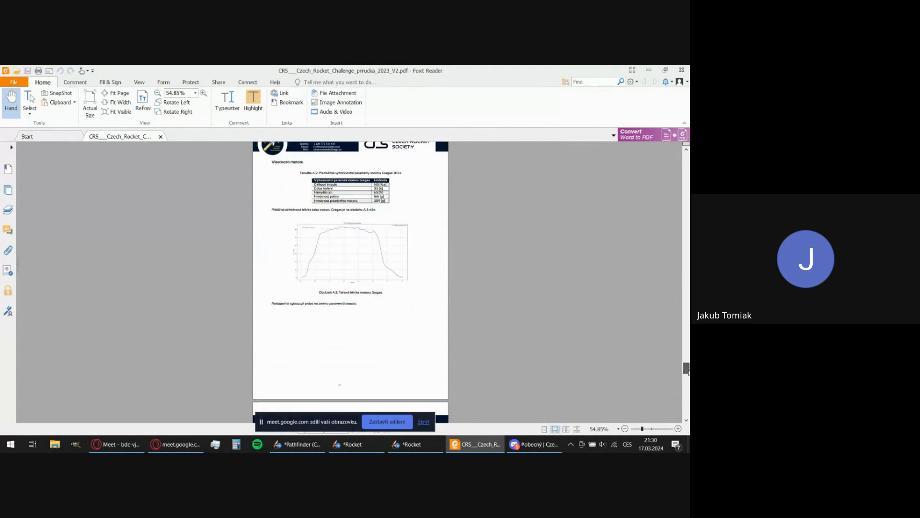
pyautogui.scroll(-5, 589, 345)
pyautogui.scroll(-6, 497, 323)
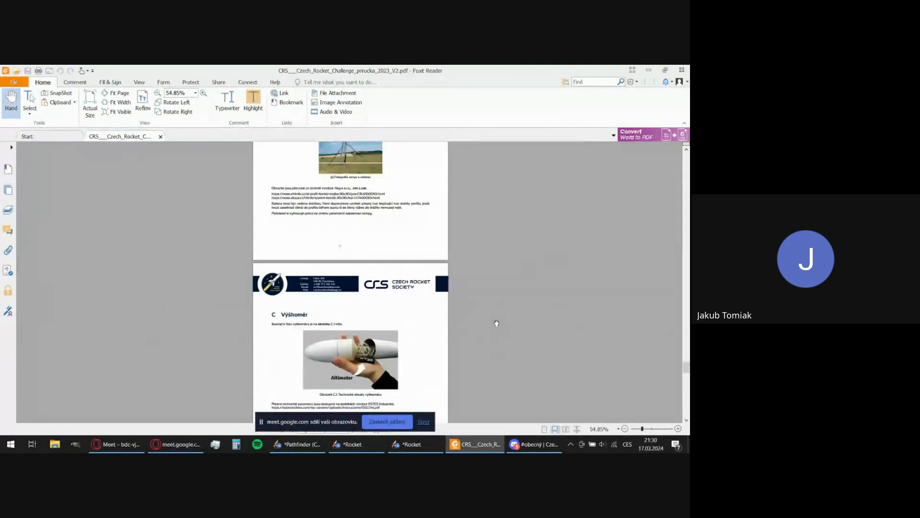
pyautogui.scroll(3, 497, 323)
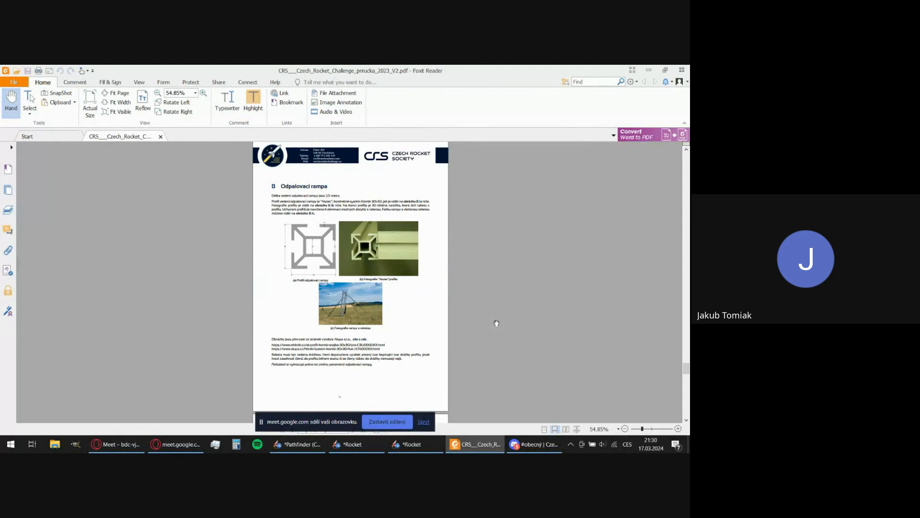
pyautogui.scroll(-1, 496, 323)
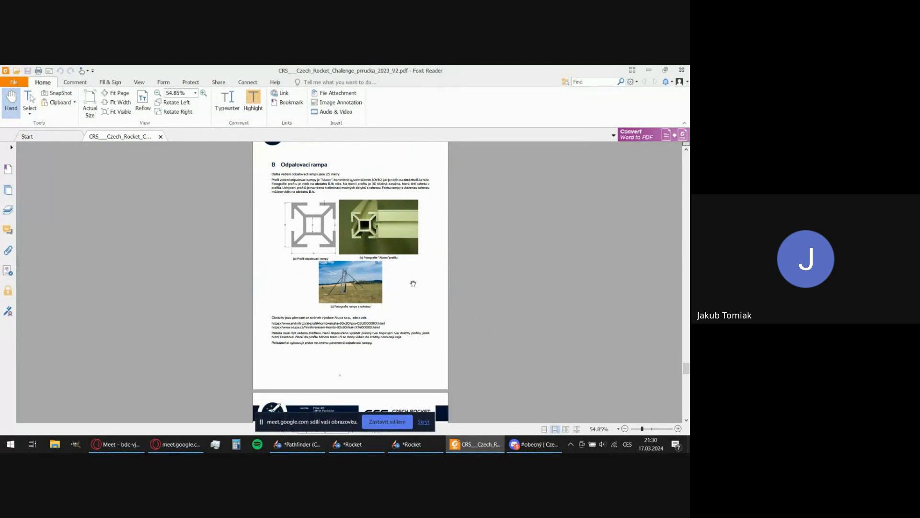
pyautogui.scroll(2, 415, 285)
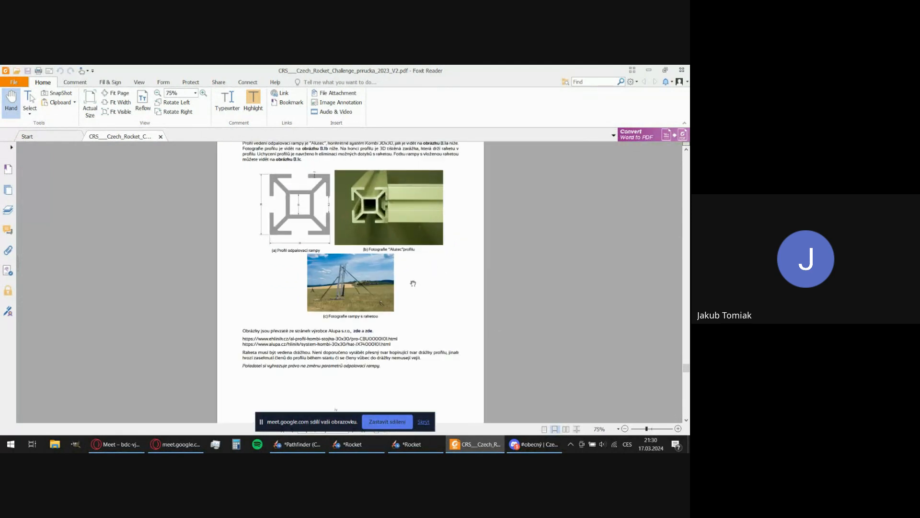
pyautogui.scroll(1, 413, 284)
pyautogui.scroll(3, 413, 283)
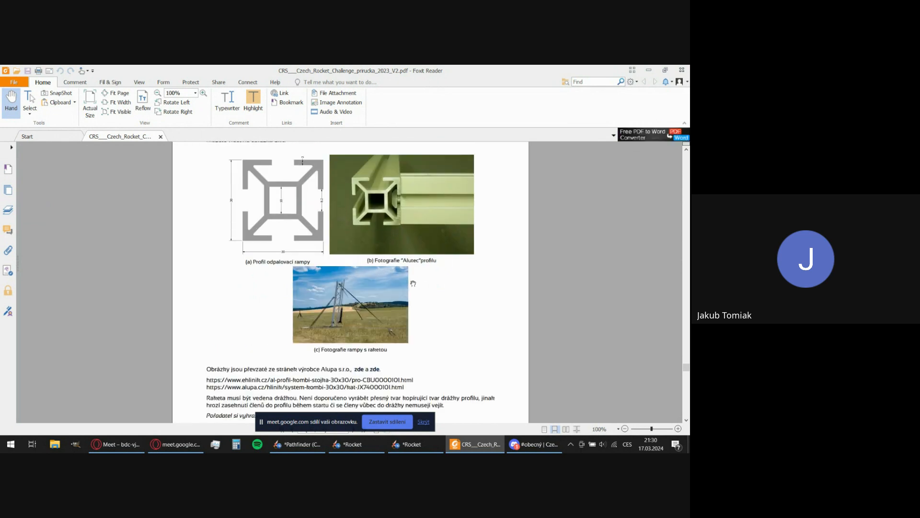
pyautogui.scroll(-2, 413, 283)
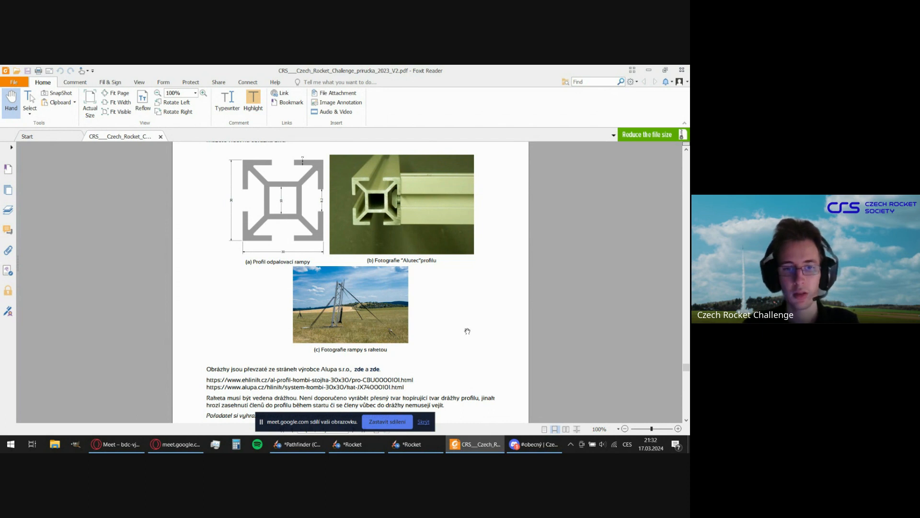
# Examine the whole Odpalovací rampa page at reduced magnification, including the rail description, profile figures and launch ramp photo.
pyautogui.scroll(1, 467, 331)
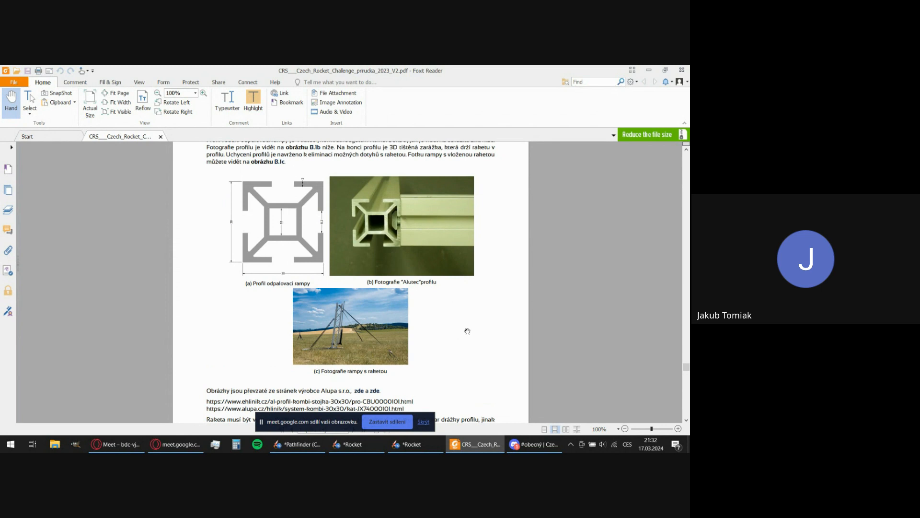
pyautogui.scroll(-3, 468, 331)
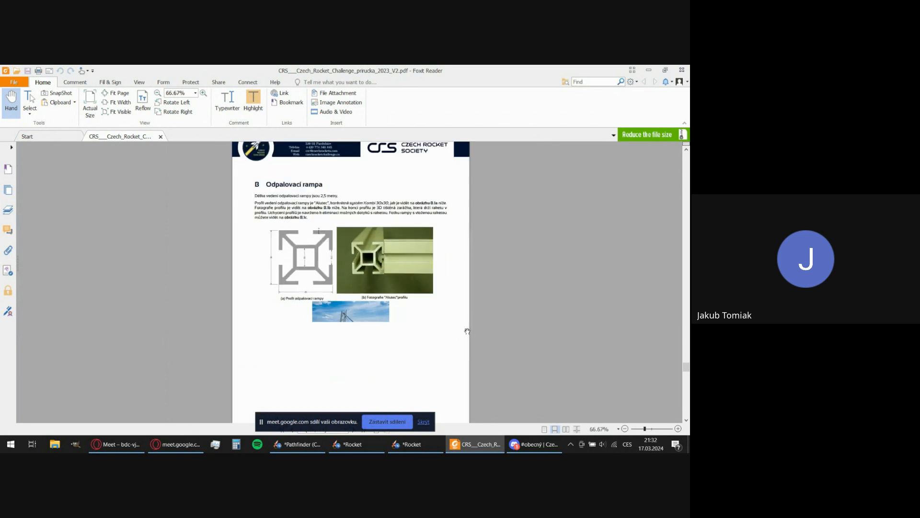
pyautogui.scroll(-1, 467, 332)
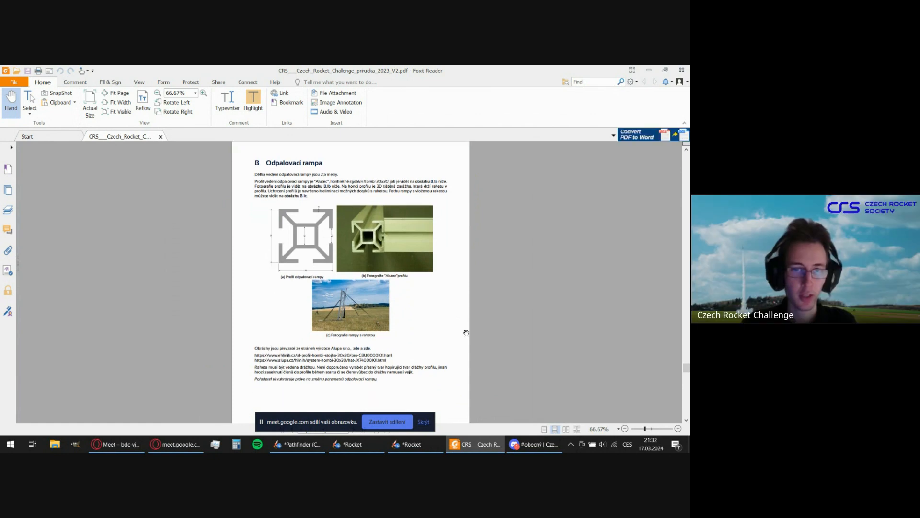
pyautogui.scroll(-1, 466, 333)
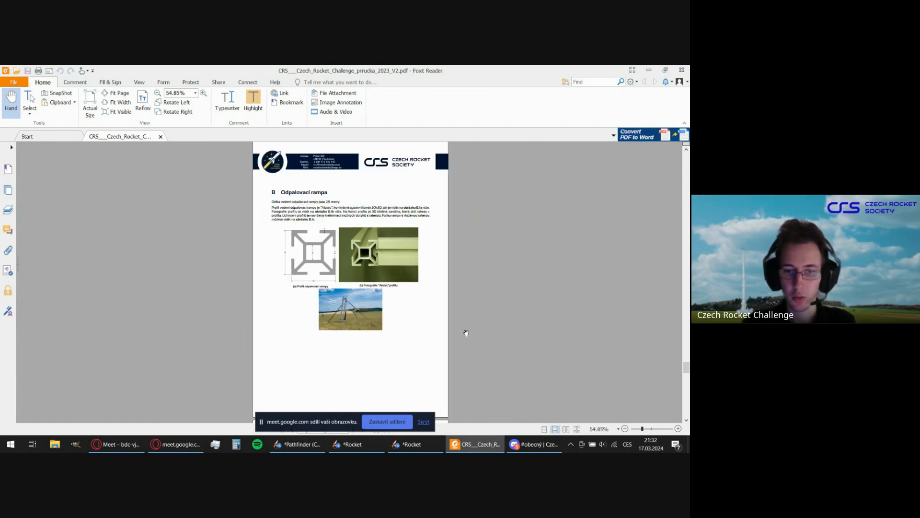
pyautogui.scroll(1, 466, 333)
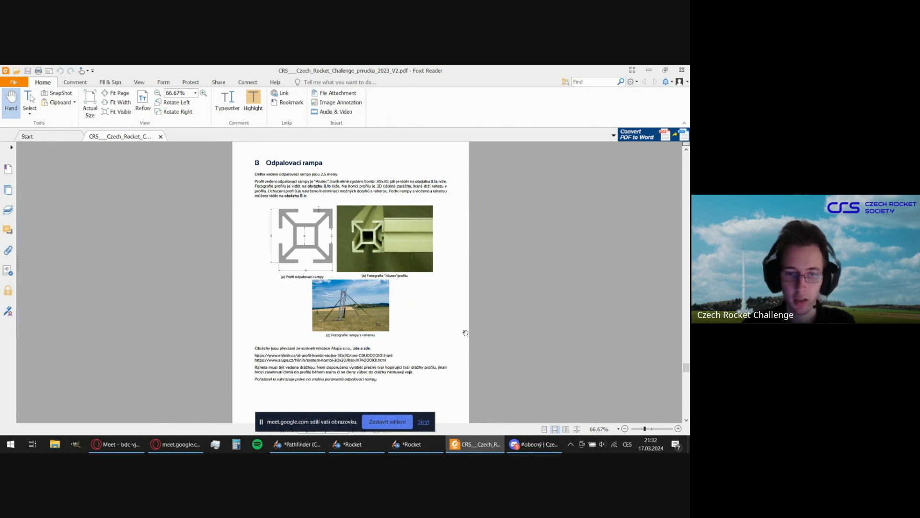
pyautogui.scroll(-1, 466, 333)
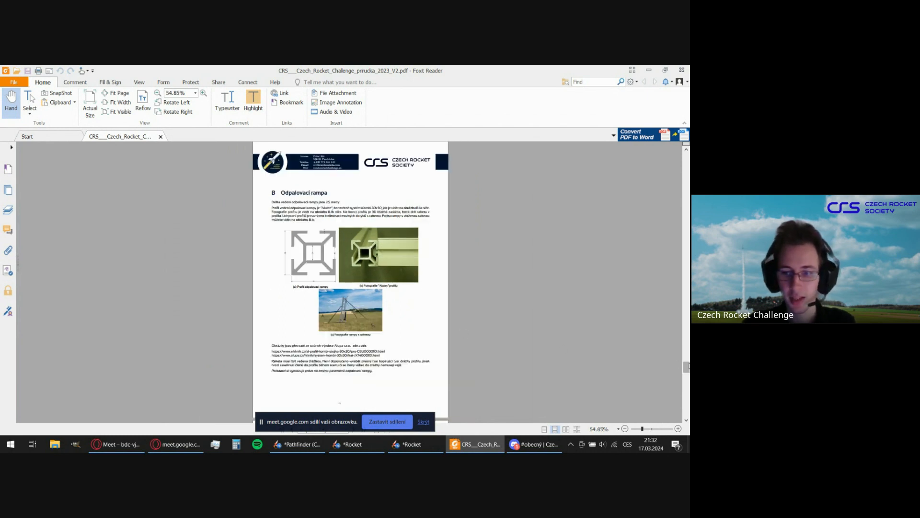
pyautogui.scroll(-1, 495, 320)
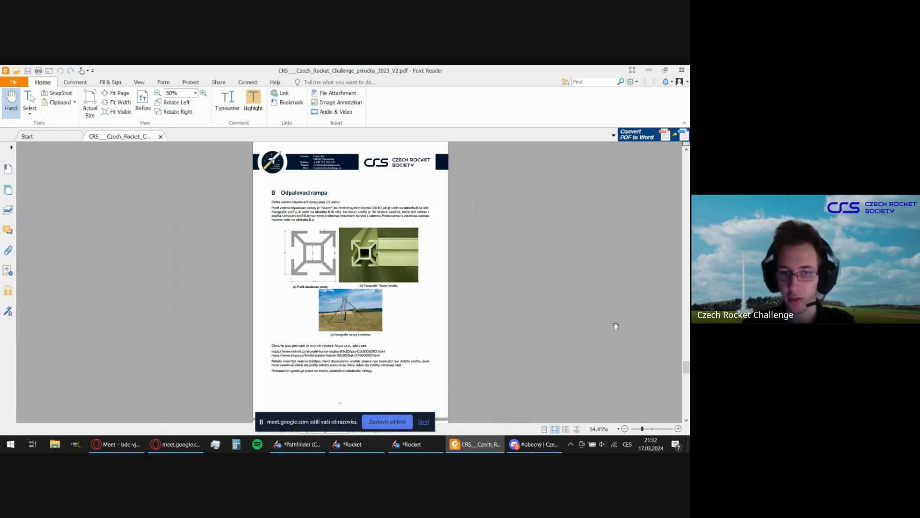
pyautogui.scroll(2, 677, 341)
# Go back to the handbook's cover and look through its contents, rules and scoring up to the Gragas motor's thrust curve in appendix A.
pyautogui.moveTo(677, 344); pyautogui.dragTo(678, 149)
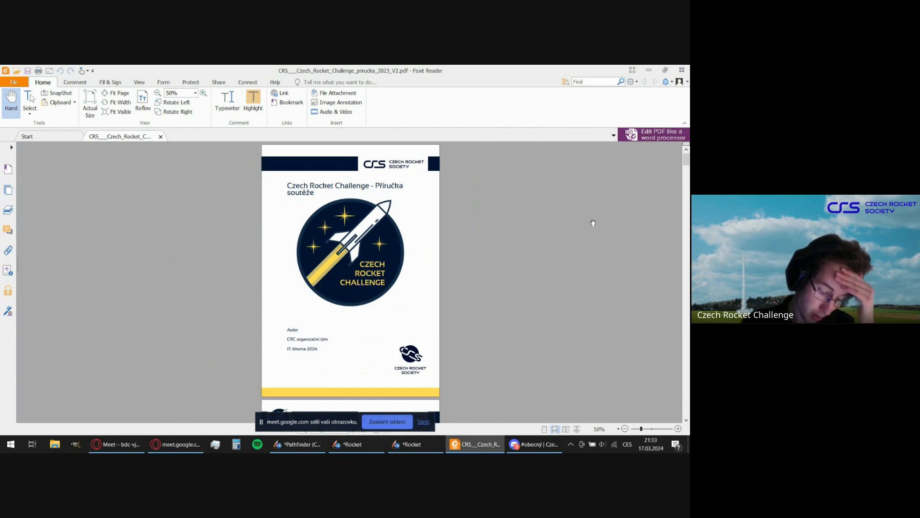
pyautogui.scroll(-5, 620, 226)
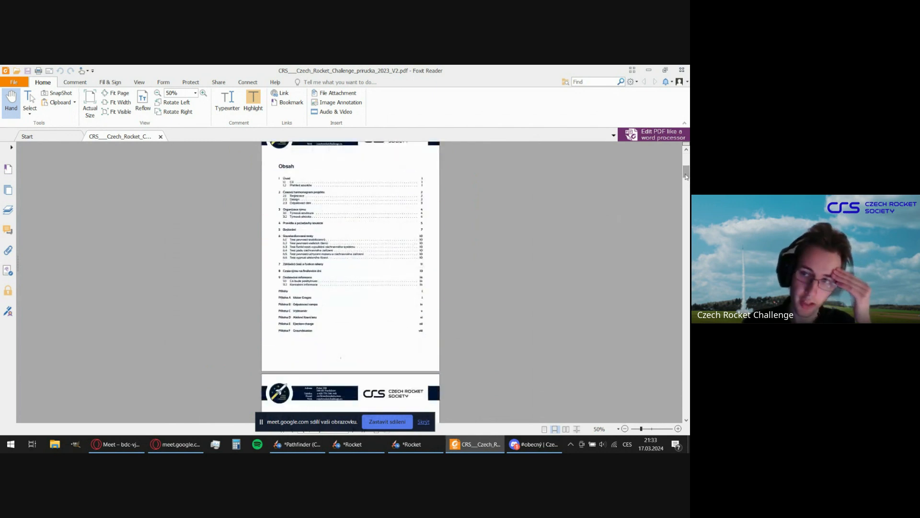
pyautogui.moveTo(686, 179); pyautogui.dragTo(679, 233)
pyautogui.scroll(-3, 678, 233)
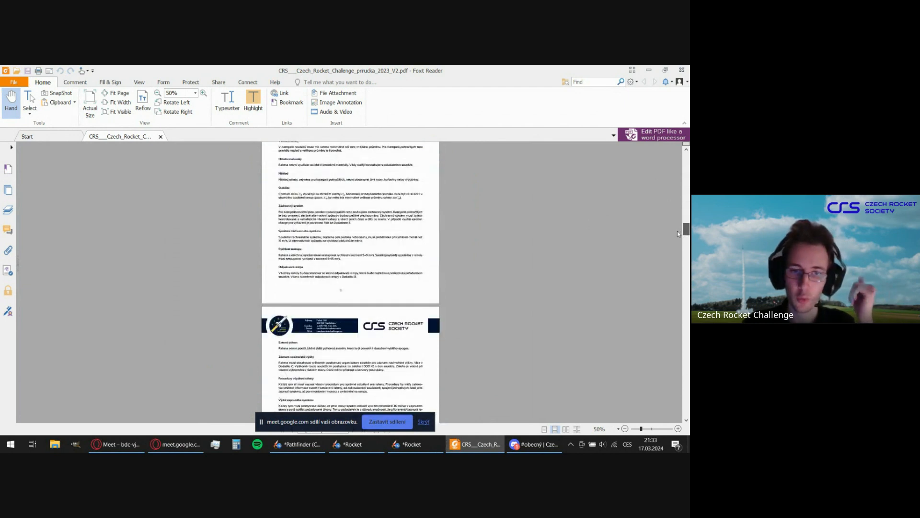
pyautogui.scroll(-5, 677, 233)
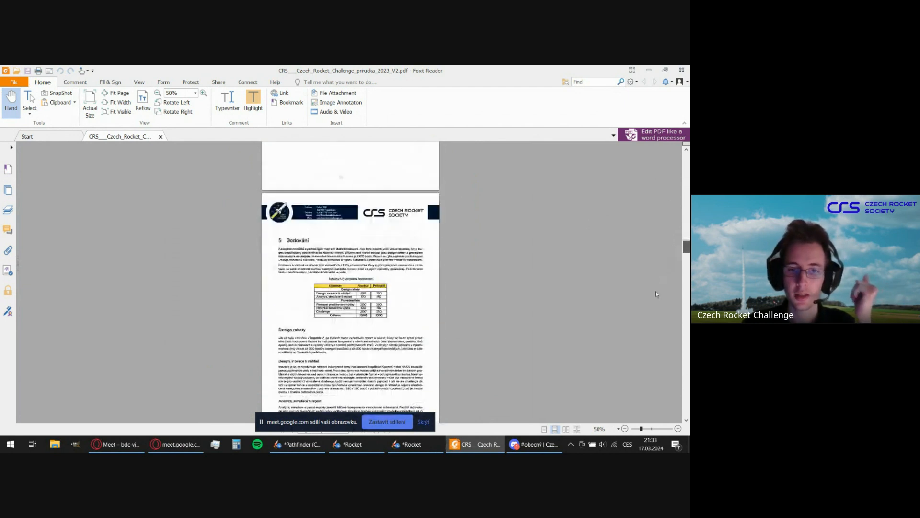
pyautogui.scroll(-10, 649, 310)
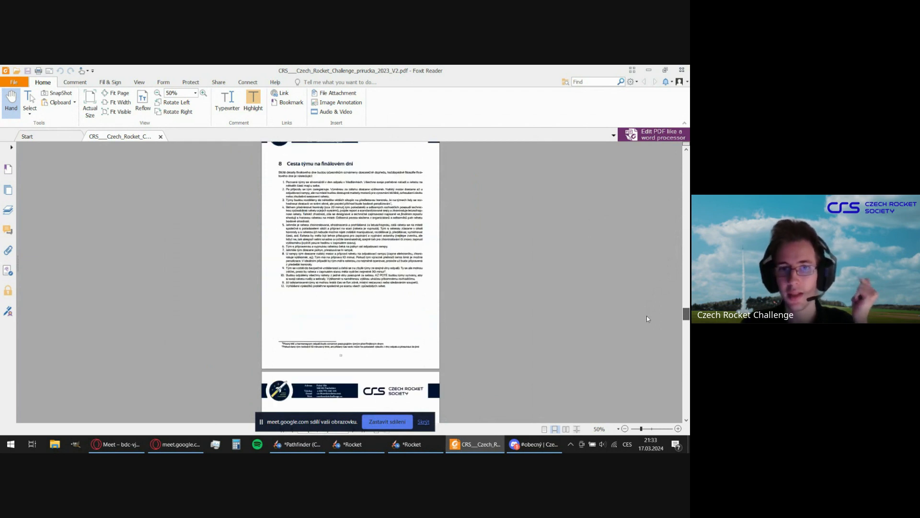
pyautogui.scroll(-5, 648, 319)
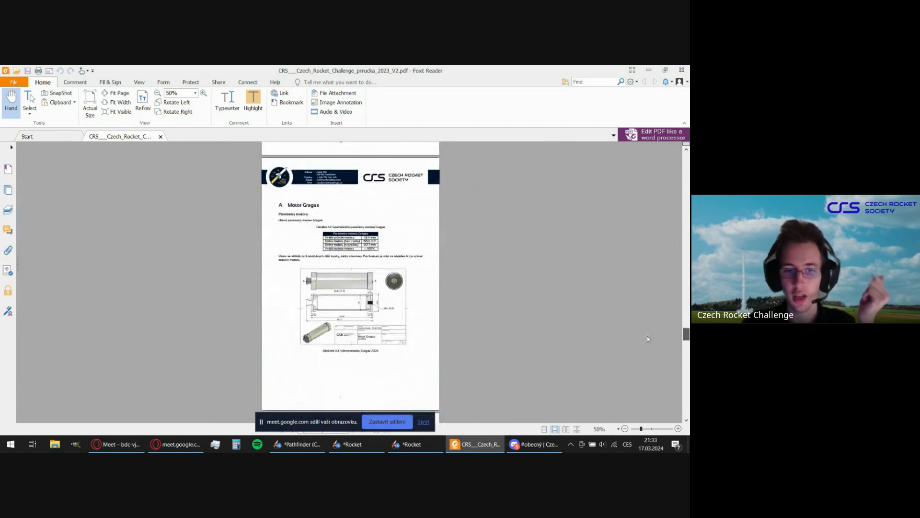
pyautogui.scroll(-10, 360, 290)
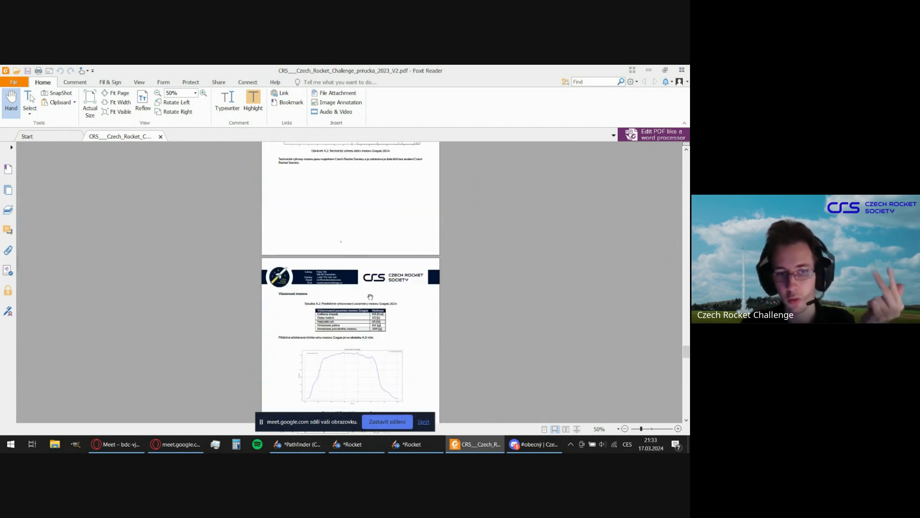
pyautogui.scroll(-4, 372, 298)
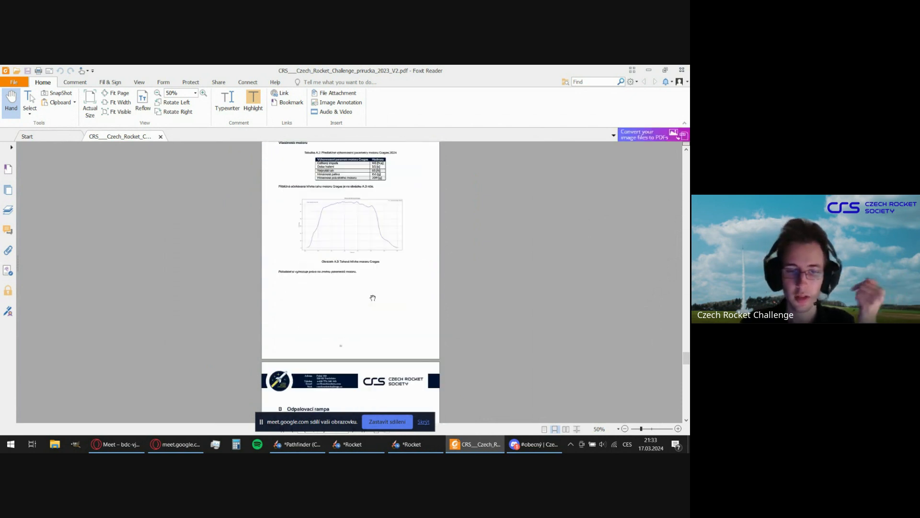
# Close the competition handbook PDF and minimize Foxit Reader to return to the rocket design in OpenRocket.
pyautogui.scroll(3, 373, 298)
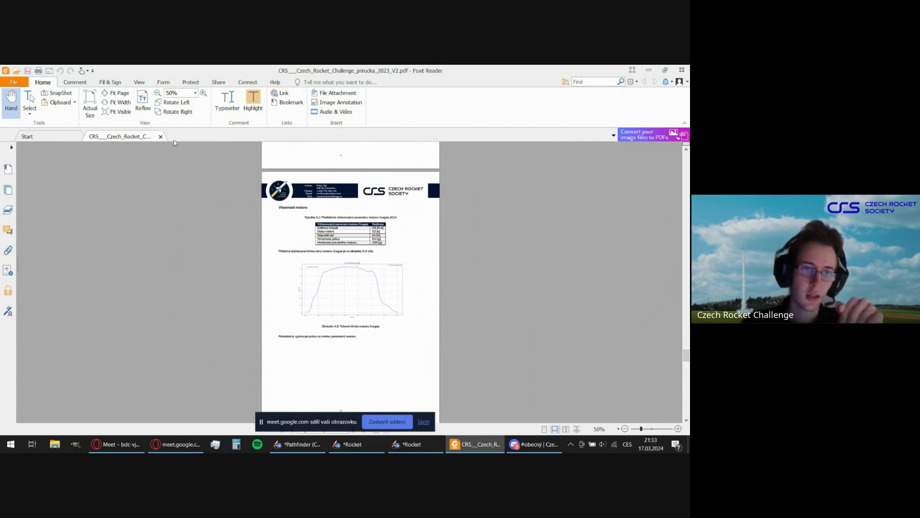
pyautogui.click(161, 137)
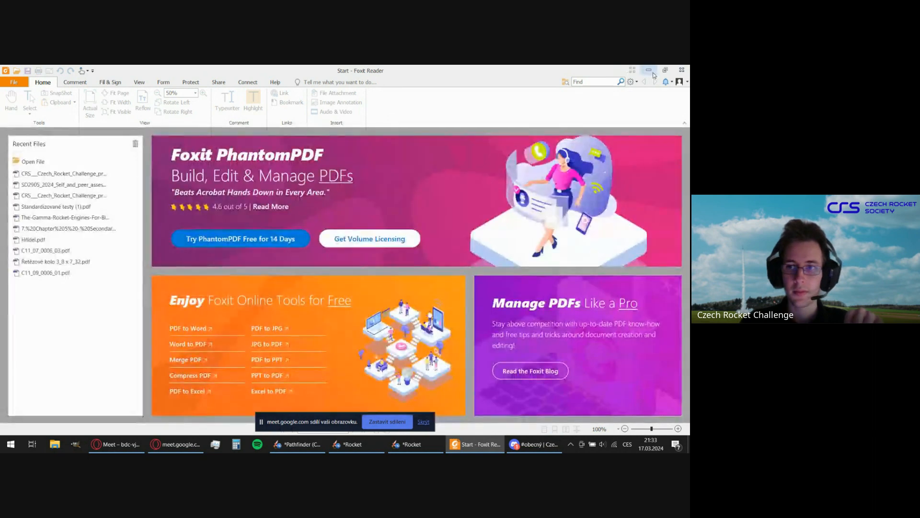
pyautogui.click(649, 71)
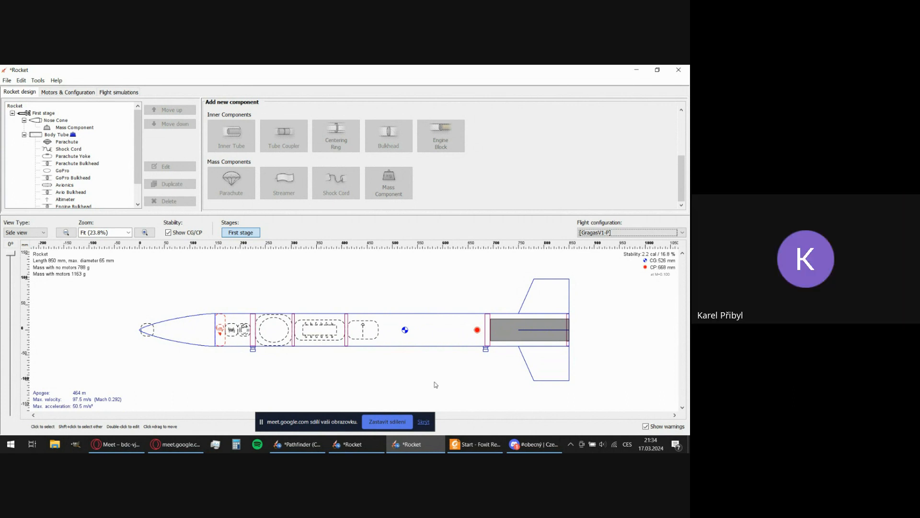
# Review the nose cone's configuration and its available shape options, keeping the Haack series shape.
pyautogui.doubleClick(193, 320)
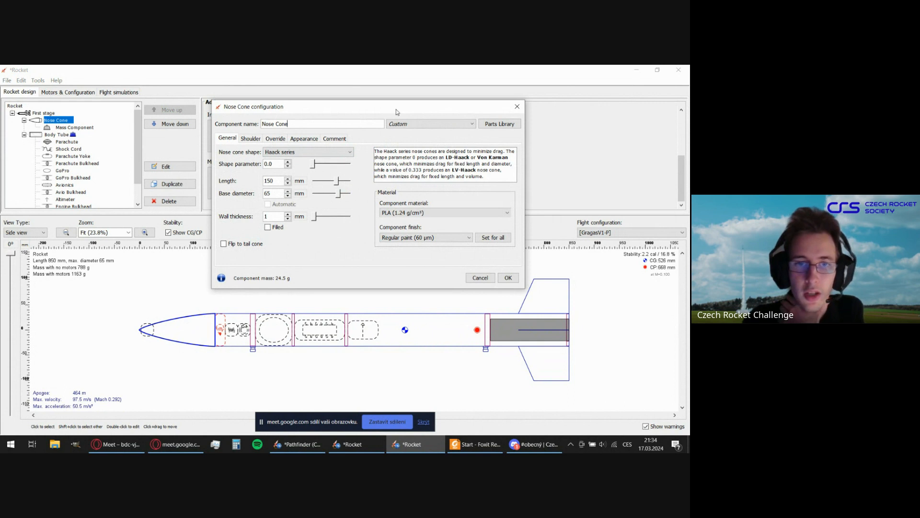
pyautogui.click(319, 152)
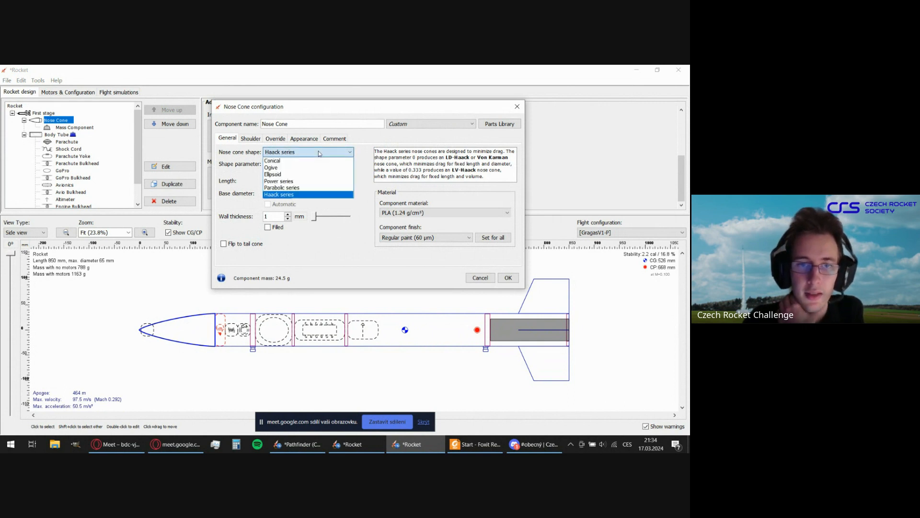
pyautogui.click(370, 148)
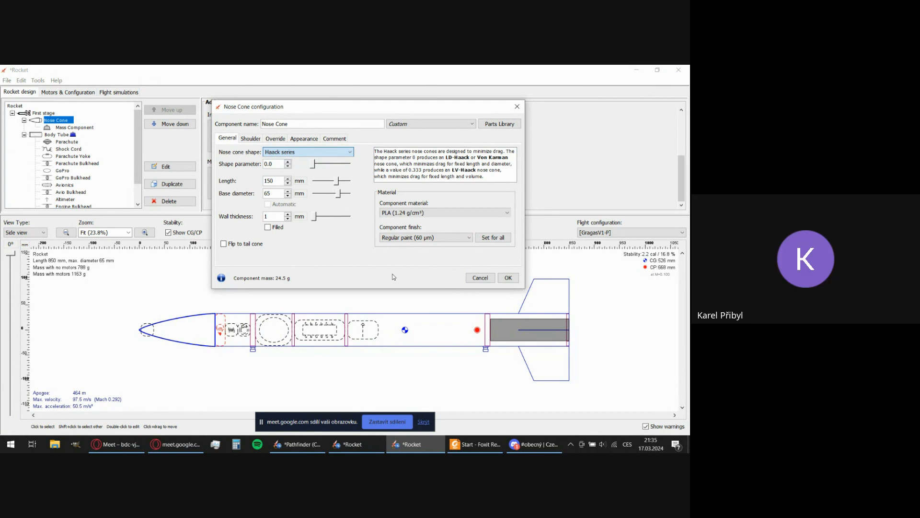
pyautogui.click(506, 277)
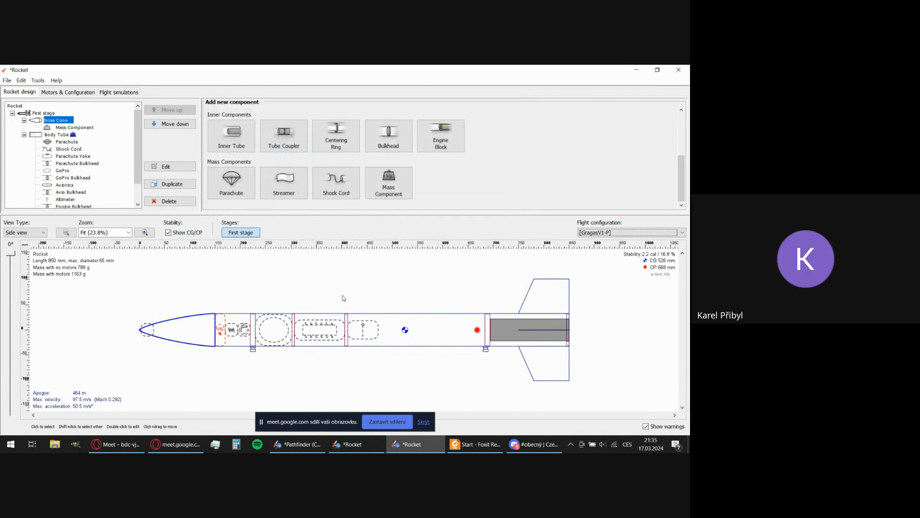
# Clear the nose cone selection and stop sharing the screen in the Google Meet call.
pyautogui.click(344, 298)
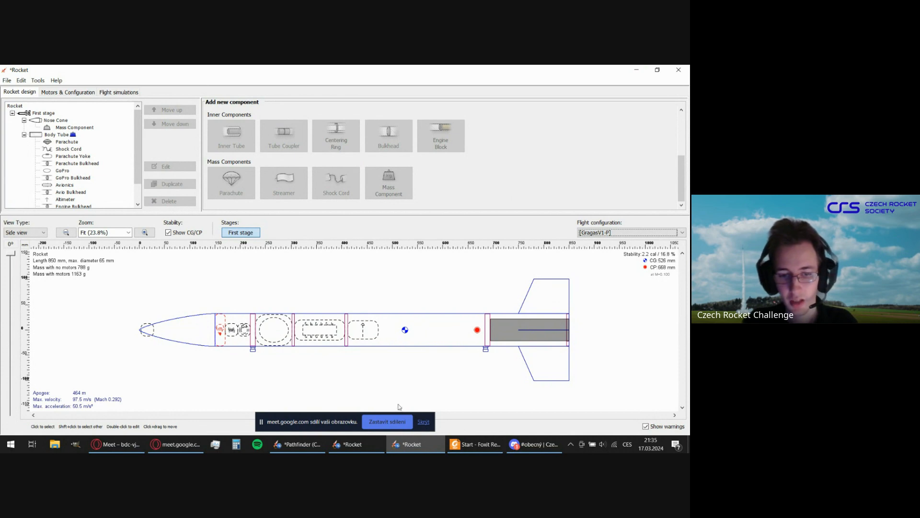
pyautogui.click(400, 424)
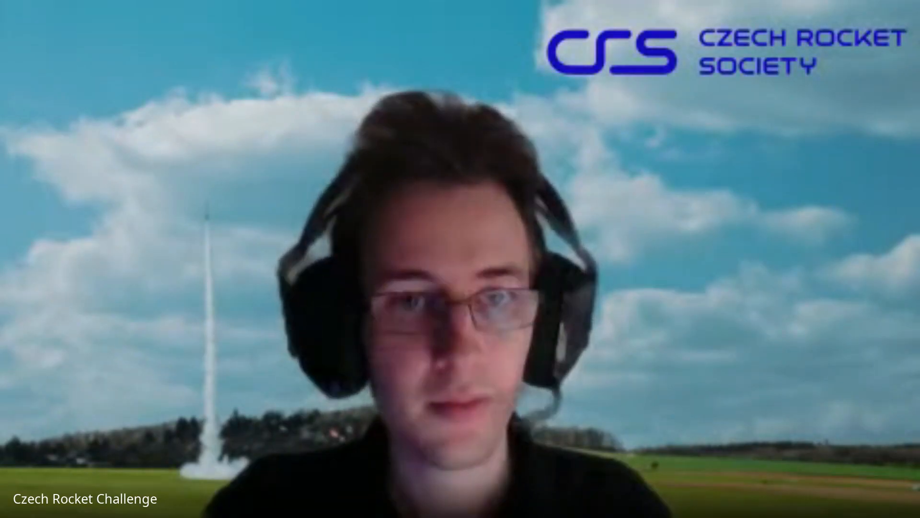